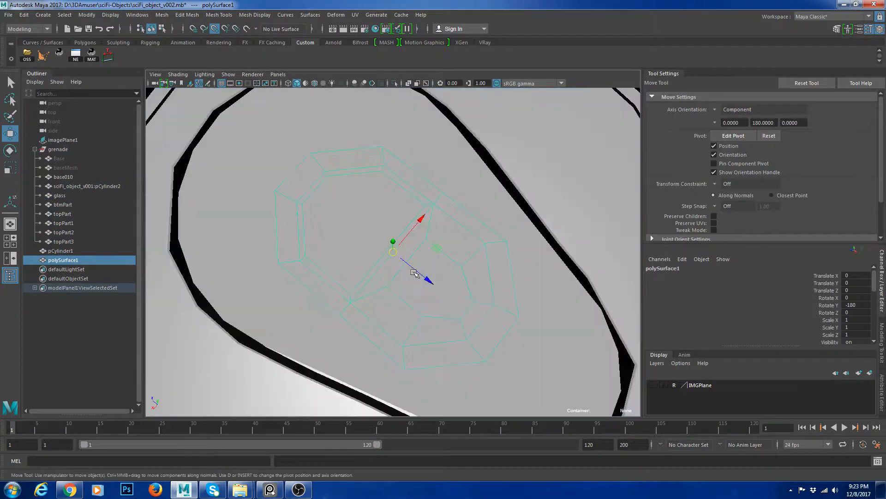
# Switch to Chrome and examine the soda can photo as reference for the shape of the pull tab
pyautogui.scroll(-5, 475, 288)
pyautogui.keyDown('alt'); pyautogui.moveTo(485, 289); pyautogui.dragTo(456, 280); pyautogui.keyUp('alt')
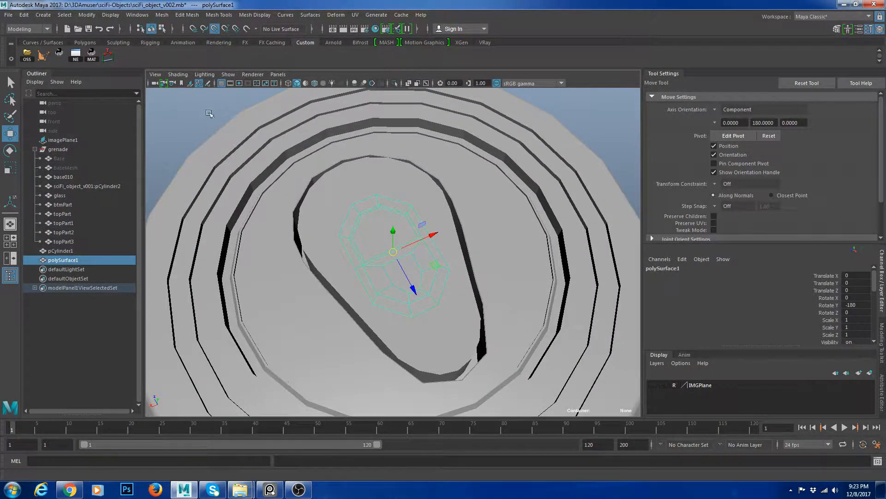
pyautogui.click(67, 487)
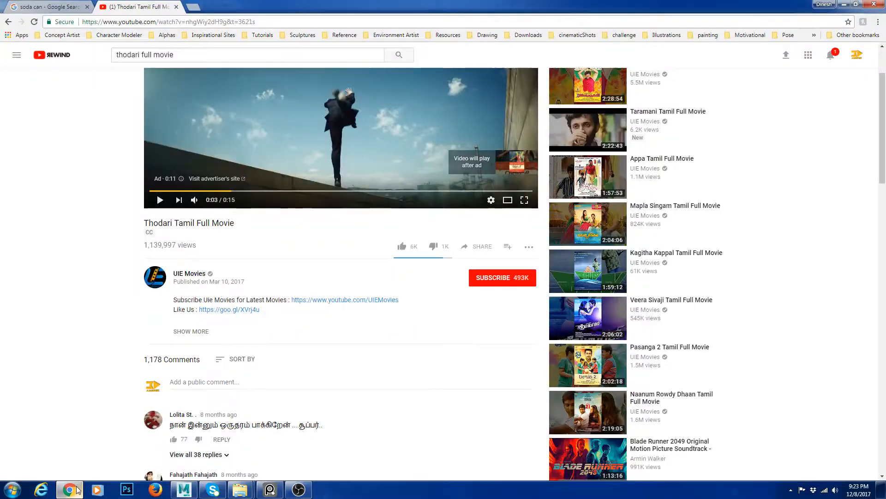
pyautogui.moveTo(240, 5); pyautogui.dragTo(0, 151)
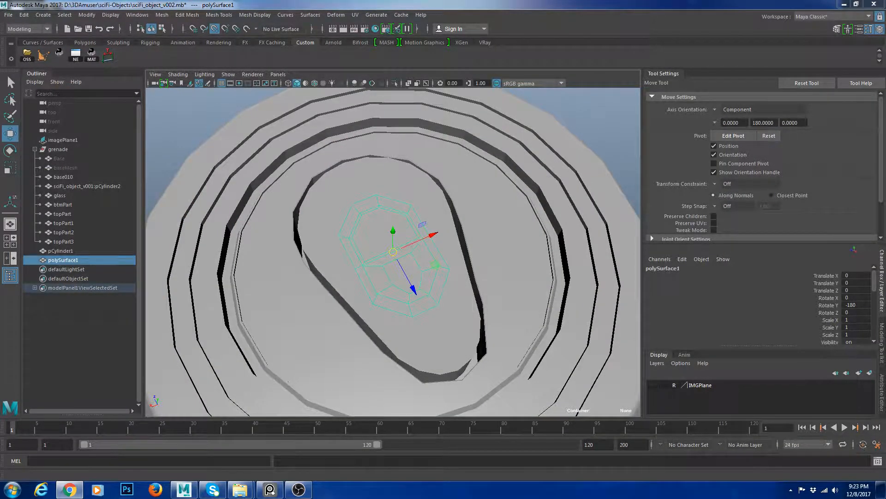
pyautogui.moveTo(0, 151); pyautogui.dragTo(513, 157)
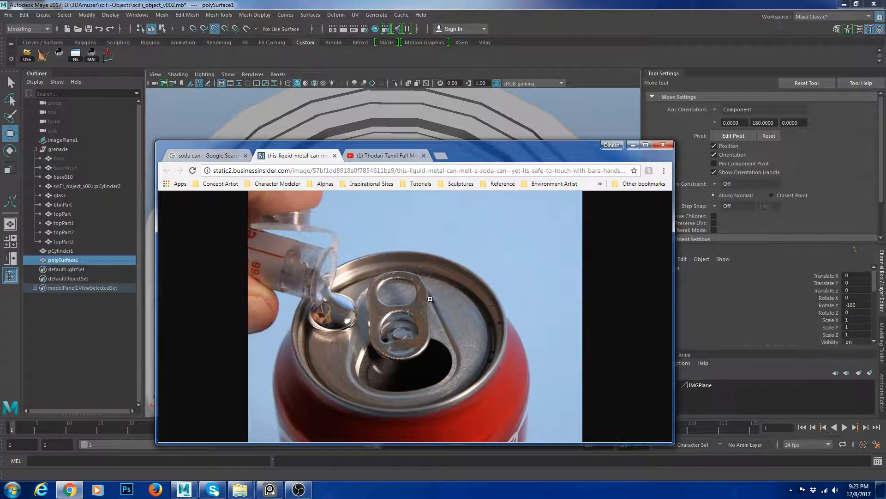
pyautogui.moveTo(554, 156); pyautogui.dragTo(0, 155)
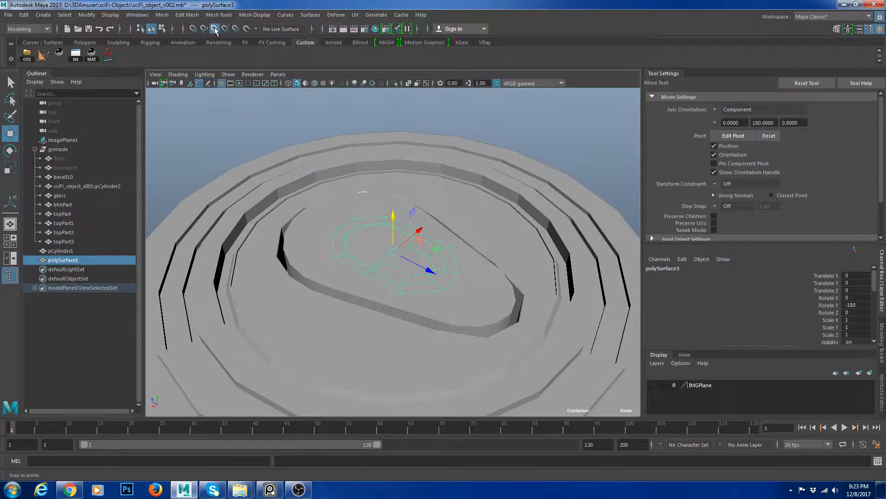
# Raise the pull tab mesh above the can lid to a Translate Y of 0.305
pyautogui.moveTo(393, 214); pyautogui.dragTo(389, 192)
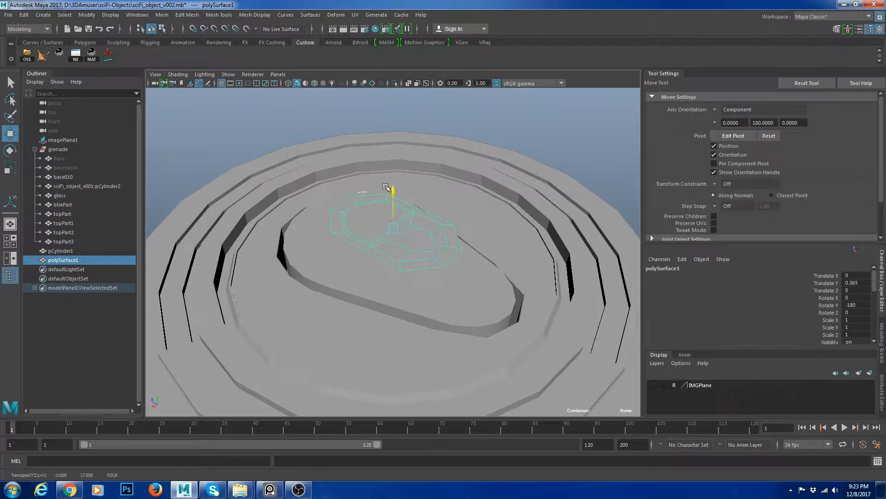
pyautogui.scroll(5, 461, 230)
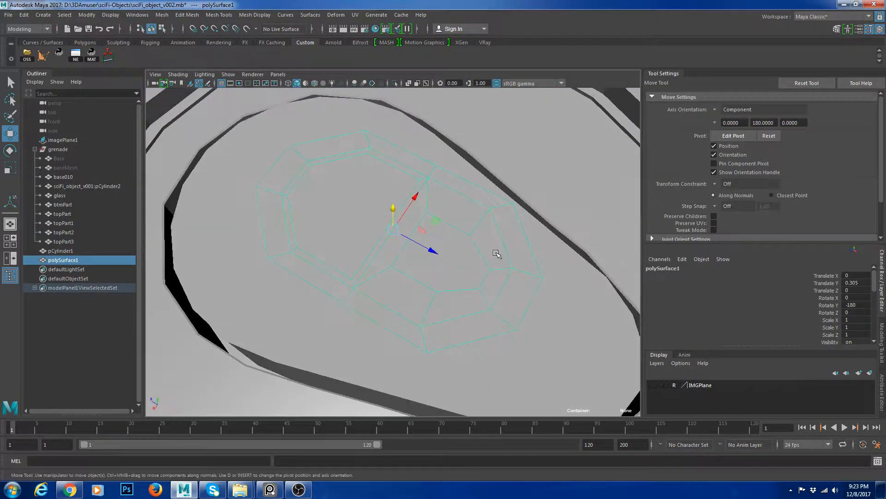
pyautogui.keyDown('alt'); pyautogui.moveTo(496, 253); pyautogui.dragTo(464, 251, button='middle'); pyautogui.keyUp('alt')
# Extrude the small opening's edge opposite the crossbar and pull the new edge into the opening as a tongue
pyautogui.moveTo(463, 256); pyautogui.dragTo(463, 236, button='right')
pyautogui.click(458, 261)
pyautogui.keyDown('alt'); pyautogui.moveTo(458, 261); pyautogui.dragTo(531, 266); pyautogui.keyUp('alt')
pyautogui.hotkey('ctrl', 'e')
pyautogui.press('w')
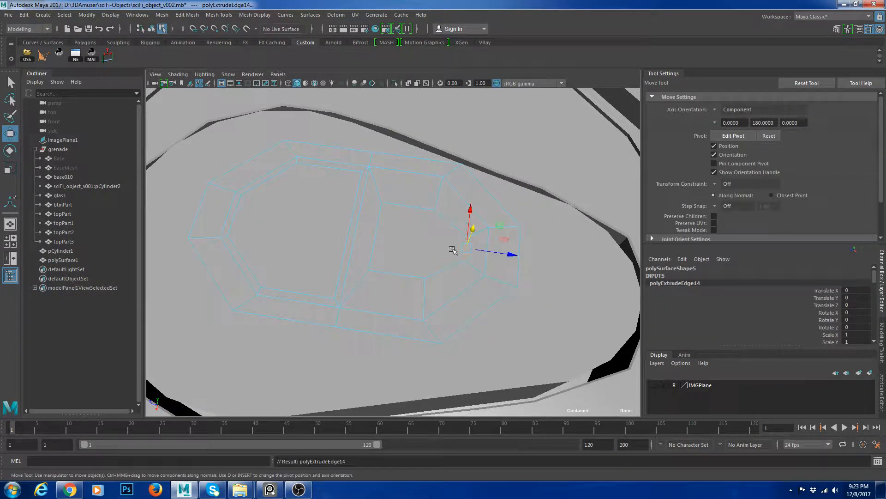
pyautogui.keyDown('alt'); pyautogui.moveTo(453, 249); pyautogui.dragTo(460, 291); pyautogui.keyUp('alt')
pyautogui.press('r')
pyautogui.press('w')
pyautogui.moveTo(367, 229); pyautogui.dragTo(369, 231)
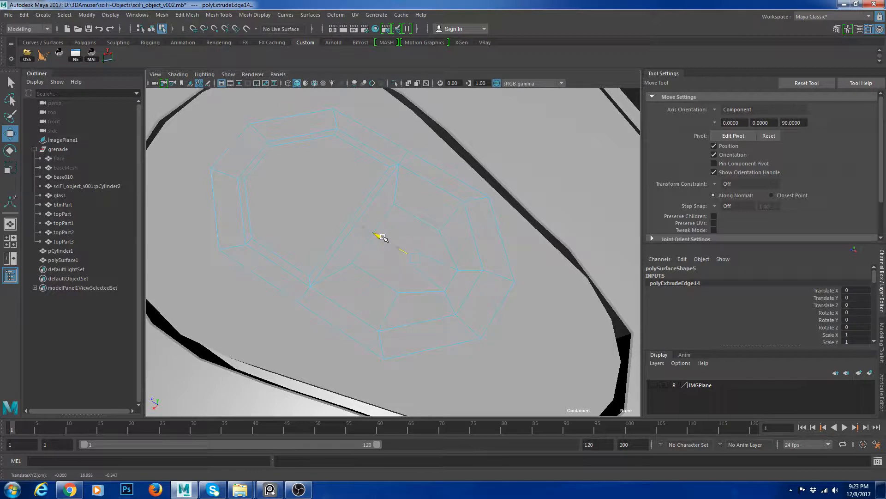
# Narrow the tongue's end edge and move it further into the small opening toward the crossbar
pyautogui.keyDown('alt'); pyautogui.moveTo(417, 248); pyautogui.dragTo(465, 273); pyautogui.keyUp('alt')
pyautogui.moveTo(459, 228); pyautogui.dragTo(481, 218, button='right')
pyautogui.keyDown('alt'); pyautogui.moveTo(468, 268); pyautogui.dragTo(380, 277); pyautogui.keyUp('alt')
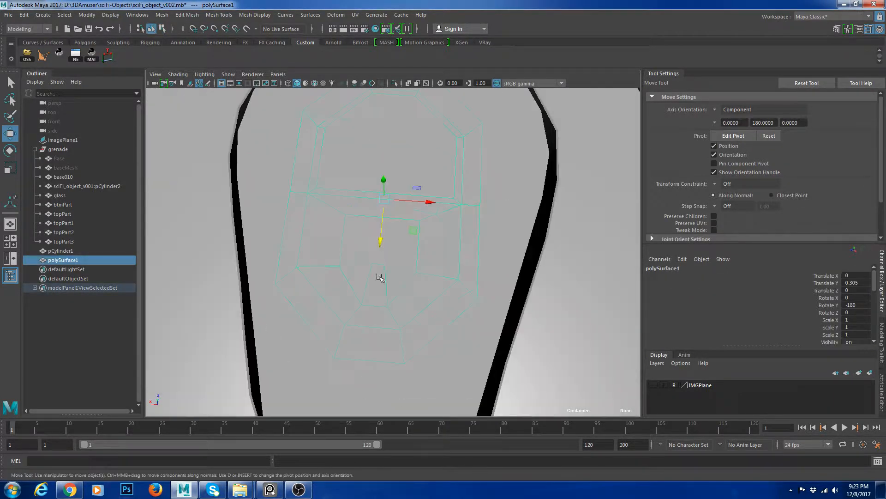
pyautogui.moveTo(396, 301); pyautogui.dragTo(396, 282, button='right')
pyautogui.click(373, 305)
pyautogui.press('r')
pyautogui.moveTo(417, 310); pyautogui.dragTo(508, 307)
pyautogui.press('w')
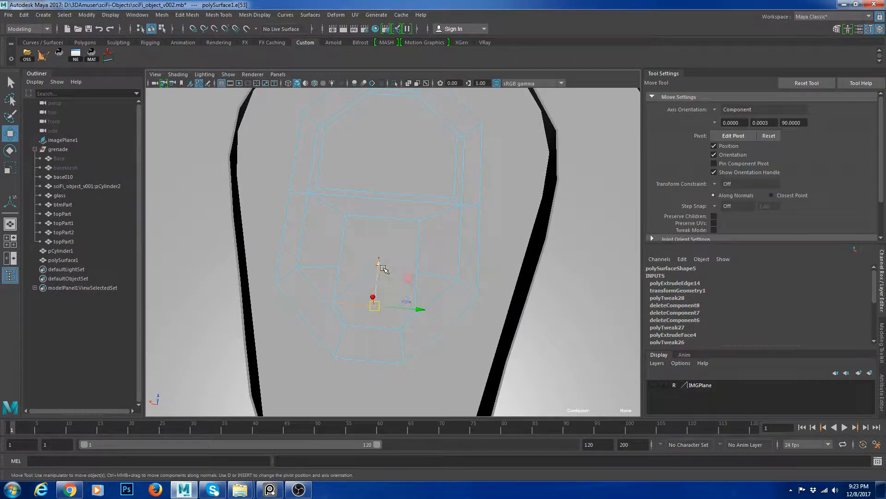
pyautogui.moveTo(381, 259); pyautogui.dragTo(382, 249)
pyautogui.moveTo(444, 265); pyautogui.dragTo(403, 245, button='right')
pyautogui.click(416, 272)
pyautogui.click(378, 269)
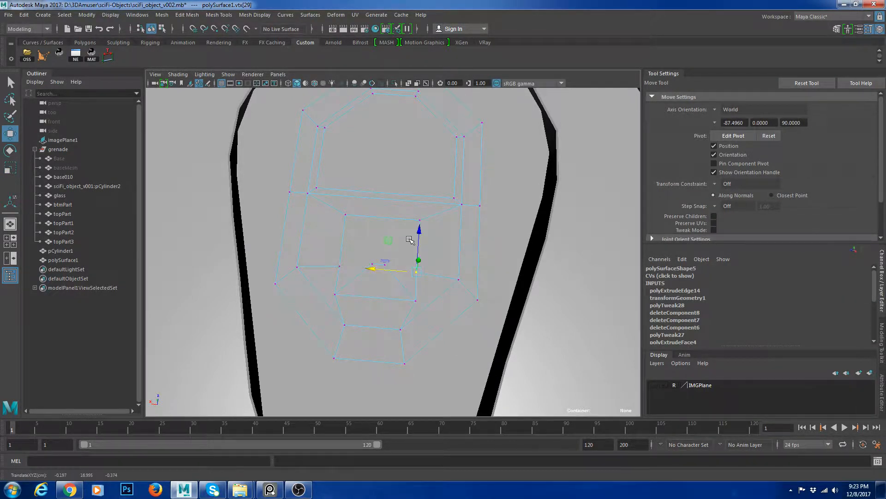
pyautogui.moveTo(421, 225); pyautogui.dragTo(457, 233, button='middle')
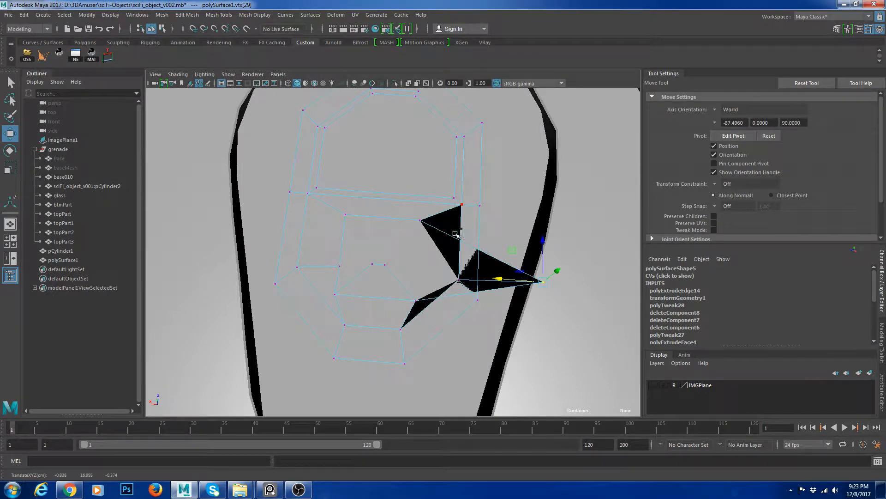
pyautogui.hotkey('ctrl', 'z')
# In the top view, straighten both long sides of the small opening by scaling each side's vertices into line
pyautogui.click(14, 241)
pyautogui.press('space')
pyautogui.press('f')
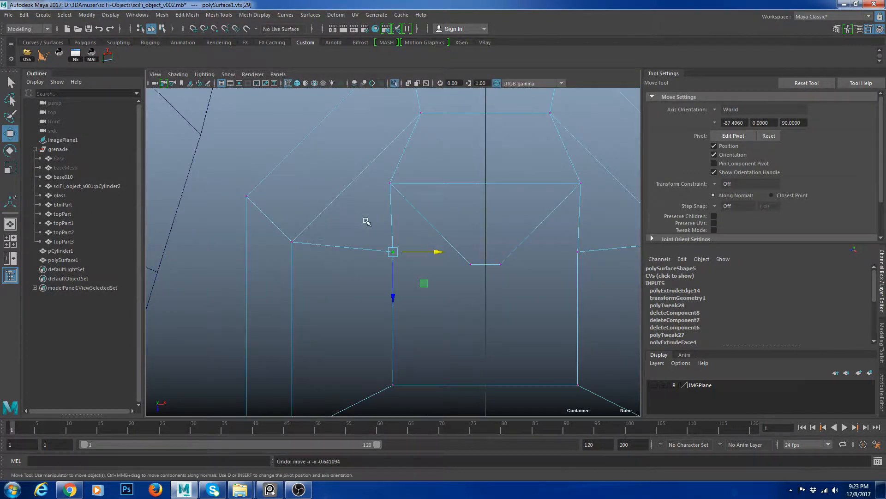
pyautogui.moveTo(425, 281)
pyautogui.keyDown('alt'); pyautogui.mouseDown(button='right')
pyautogui.moveTo(384, 232)
pyautogui.moveTo(410, 277)
pyautogui.mouseUp(button='right'); pyautogui.keyUp('alt')
pyautogui.scroll(5, 410, 276)
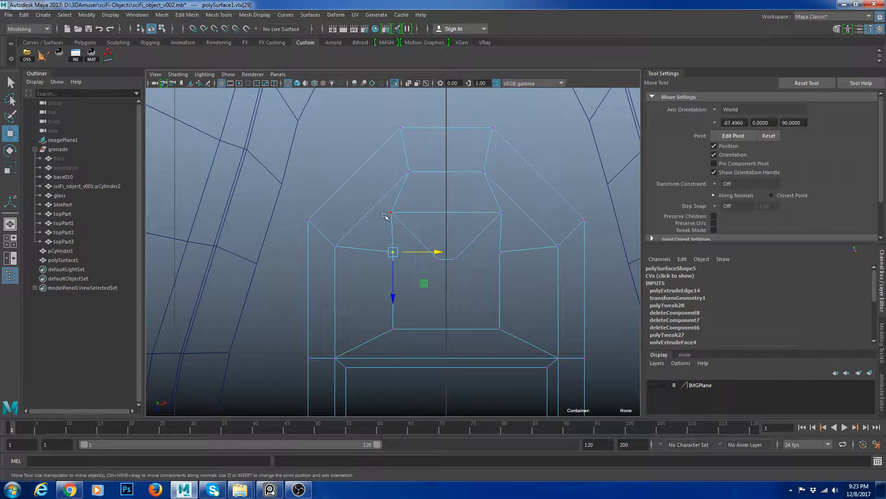
pyautogui.moveTo(383, 209); pyautogui.dragTo(407, 331)
pyautogui.press('r')
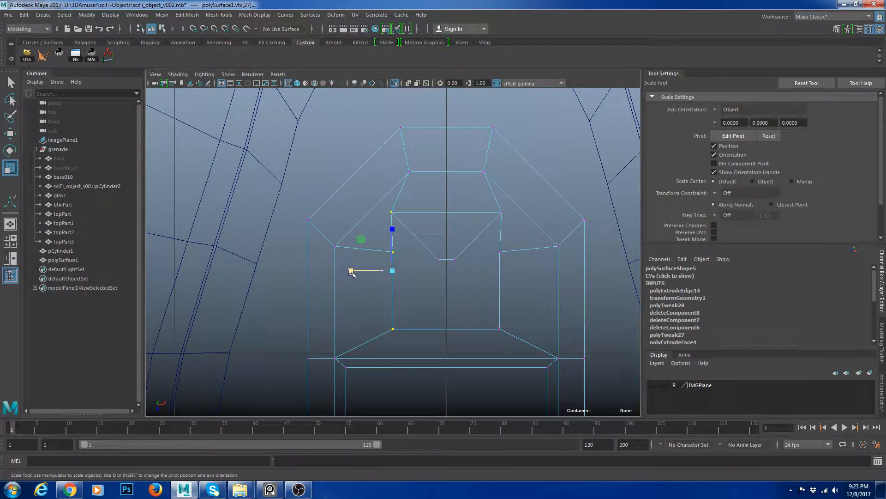
pyautogui.moveTo(507, 203); pyautogui.dragTo(514, 338)
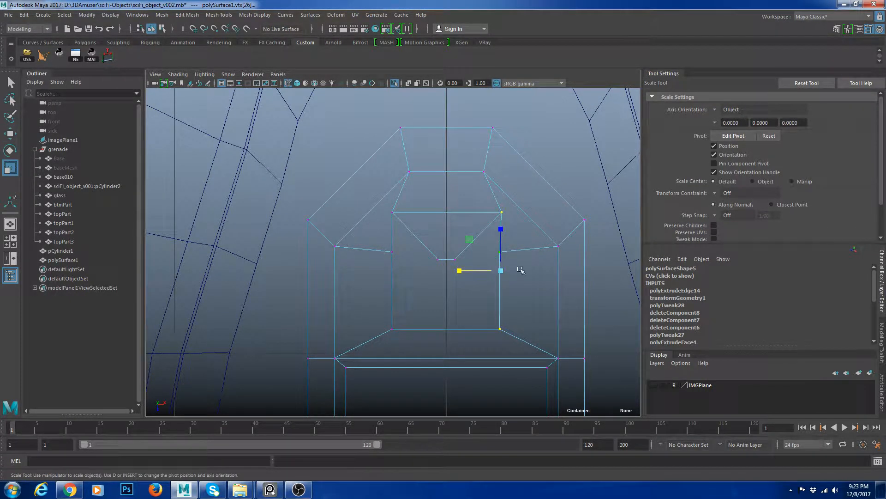
# Move the tongue's two end vertices closer to the crossbar and spread them apart to widen the tip
pyautogui.moveTo(460, 268); pyautogui.dragTo(429, 247)
pyautogui.press('w')
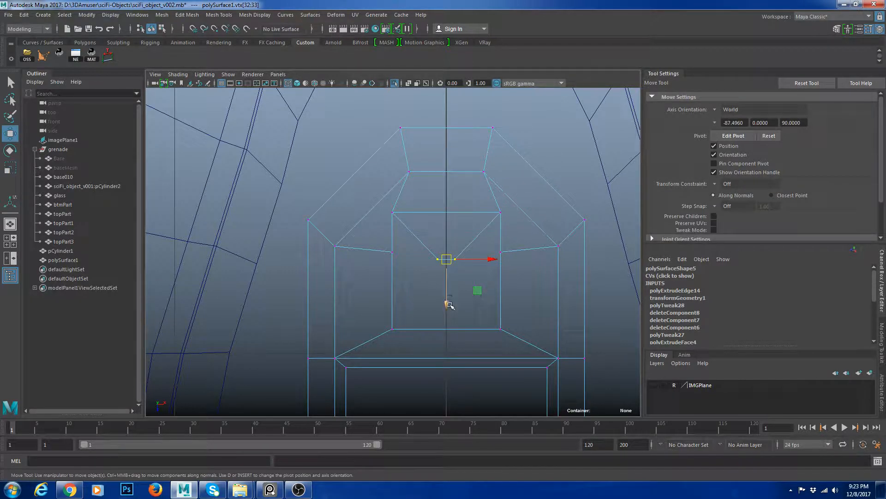
pyautogui.moveTo(449, 305); pyautogui.dragTo(450, 322)
pyautogui.press('r')
pyautogui.moveTo(407, 275); pyautogui.dragTo(336, 276)
# Insert an edge loop along the centre of the tongue on the pull tab mesh
pyautogui.moveTo(479, 251); pyautogui.dragTo(521, 221, button='right')
pyautogui.click(526, 223)
pyautogui.keyDown('alt'); pyautogui.moveTo(486, 295); pyautogui.dragTo(406, 227, button='middle'); pyautogui.keyUp('alt')
pyautogui.click(422, 221)
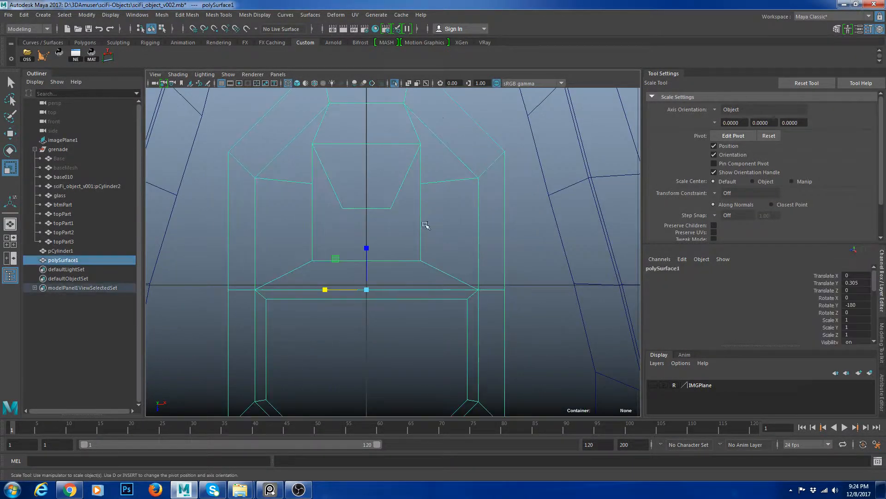
pyautogui.keyDown('shift'); pyautogui.moveTo(422, 222); pyautogui.dragTo(437, 194, button='right'); pyautogui.keyUp('shift')
pyautogui.click(367, 208)
pyautogui.press('w')
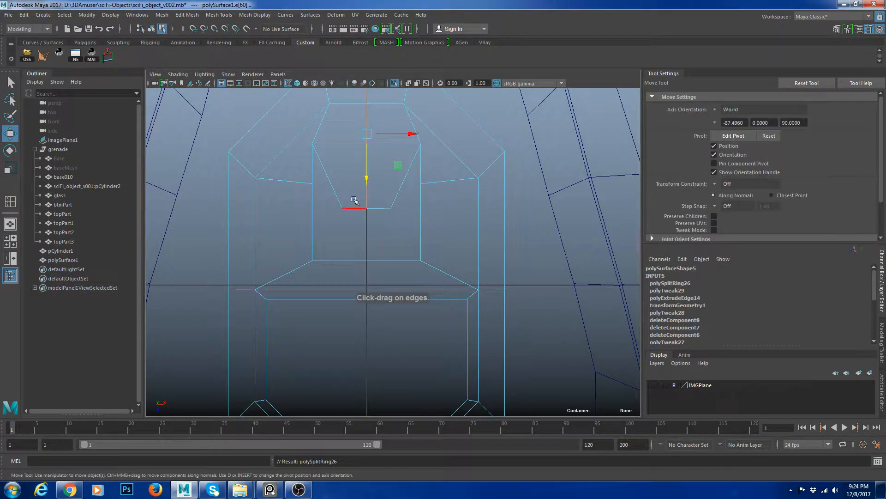
# Pull the tongue's middle tip vertex toward the crossbar to round the end, and check the tab in smooth preview
pyautogui.moveTo(353, 199); pyautogui.dragTo(338, 199, button='right')
pyautogui.moveTo(355, 198); pyautogui.dragTo(376, 222)
pyautogui.moveTo(367, 234); pyautogui.dragTo(367, 246)
pyautogui.moveTo(389, 204); pyautogui.dragTo(435, 162, button='right')
pyautogui.press('3')
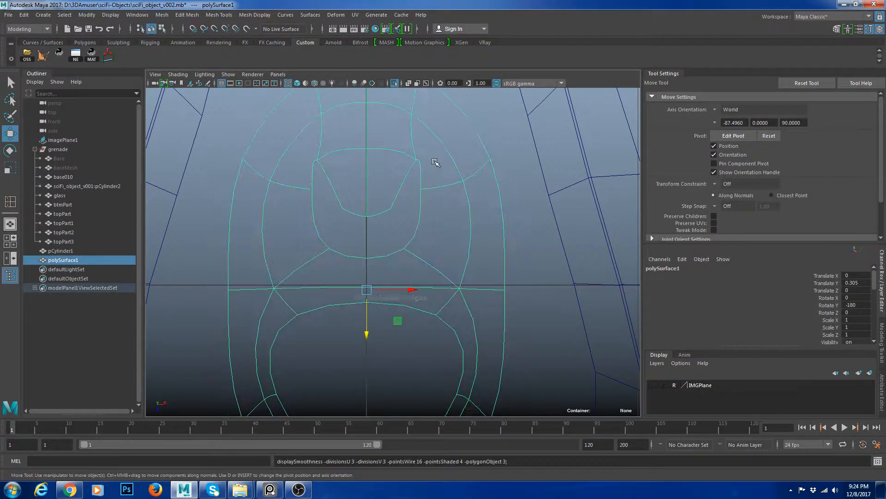
pyautogui.keyDown('alt'); pyautogui.moveTo(395, 206); pyautogui.dragTo(614, 224, button='right'); pyautogui.keyUp('alt')
pyautogui.press('1')
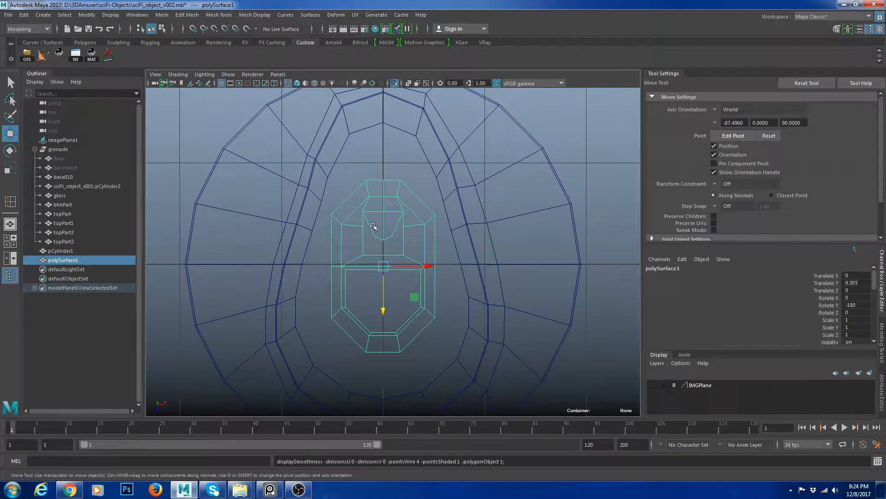
# Compare the pull tab's outline in the top view with the soda can reference photo
pyautogui.scroll(3, 395, 220)
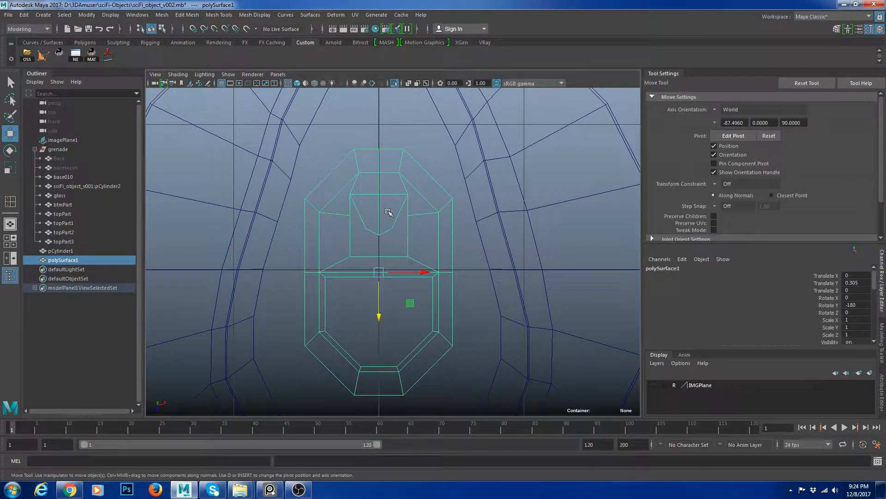
pyautogui.moveTo(326, 0); pyautogui.dragTo(364, 62)
pyautogui.moveTo(520, 77); pyautogui.dragTo(0, 78)
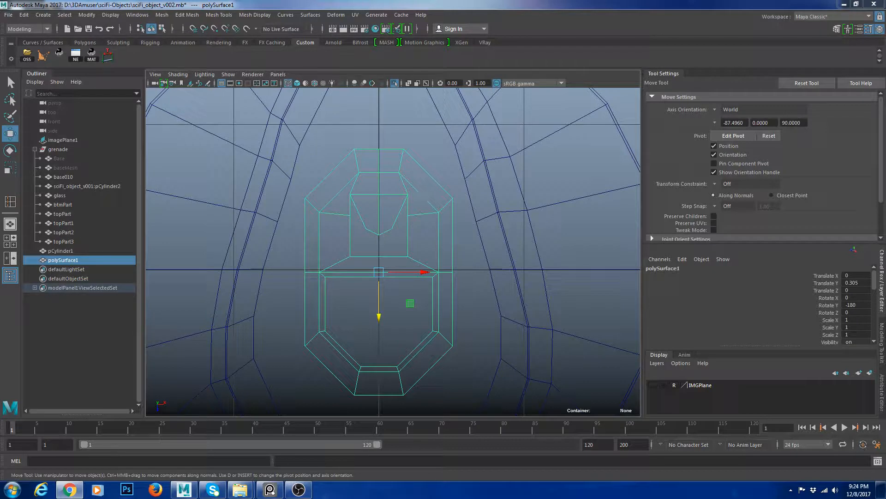
pyautogui.hotkey('alt', 'Tab')
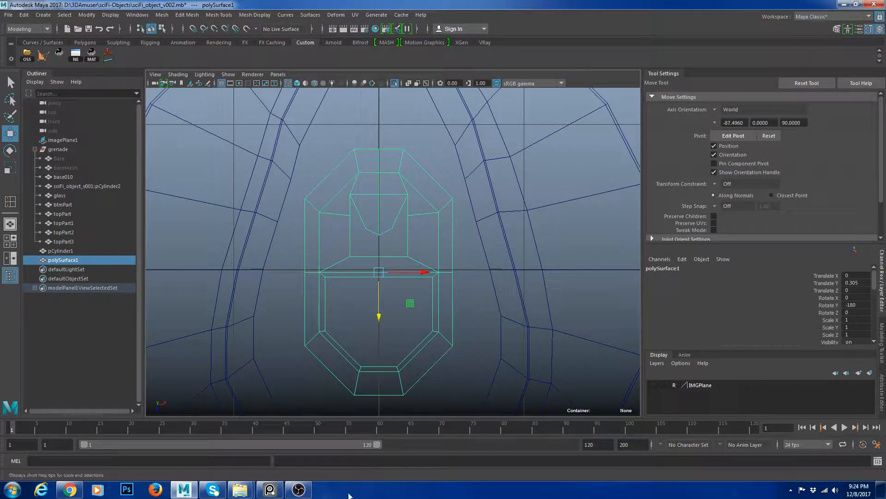
pyautogui.moveTo(240, 488)
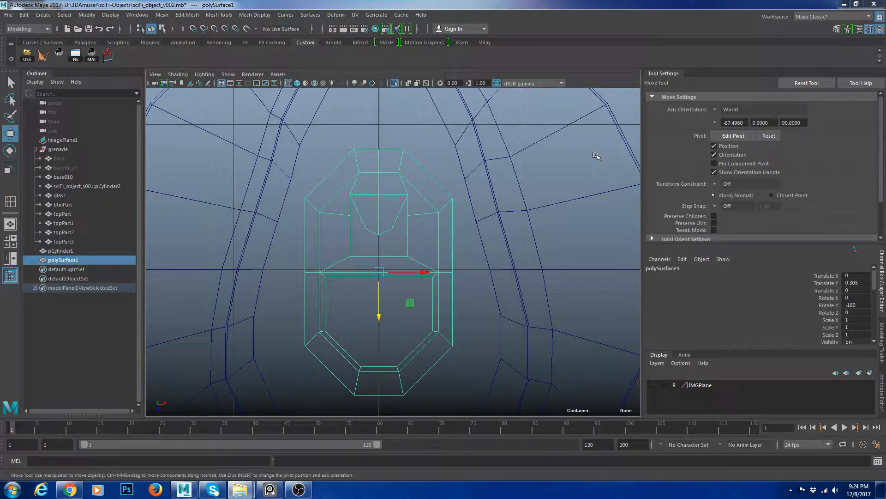
pyautogui.keyDown('alt'); pyautogui.moveTo(444, 237); pyautogui.dragTo(426, 229, button='middle'); pyautogui.keyUp('alt')
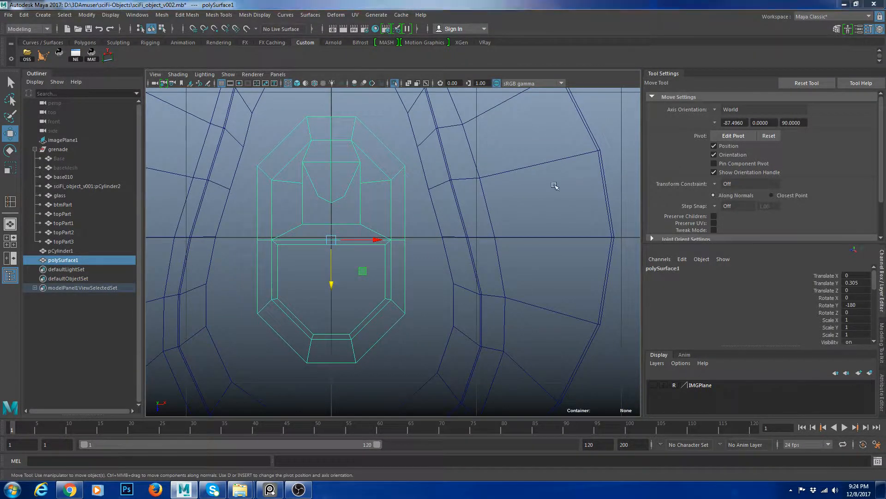
# Return to the perspective view and isolate the pull tab mesh from the other objects
pyautogui.press('space')
pyautogui.press('space')
pyautogui.scroll(-3, 440, 252)
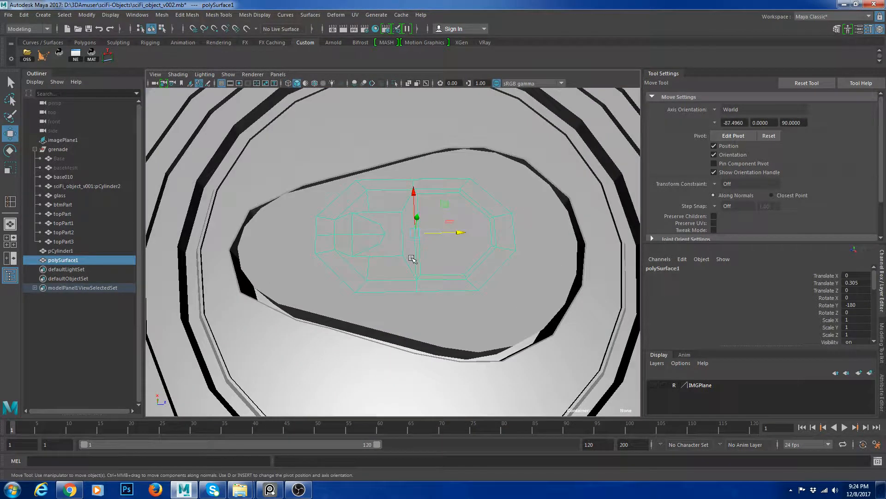
pyautogui.hotkey('ctrl', '1')
pyautogui.click(500, 281)
pyautogui.keyDown('alt'); pyautogui.moveTo(500, 280); pyautogui.dragTo(514, 269); pyautogui.keyUp('alt')
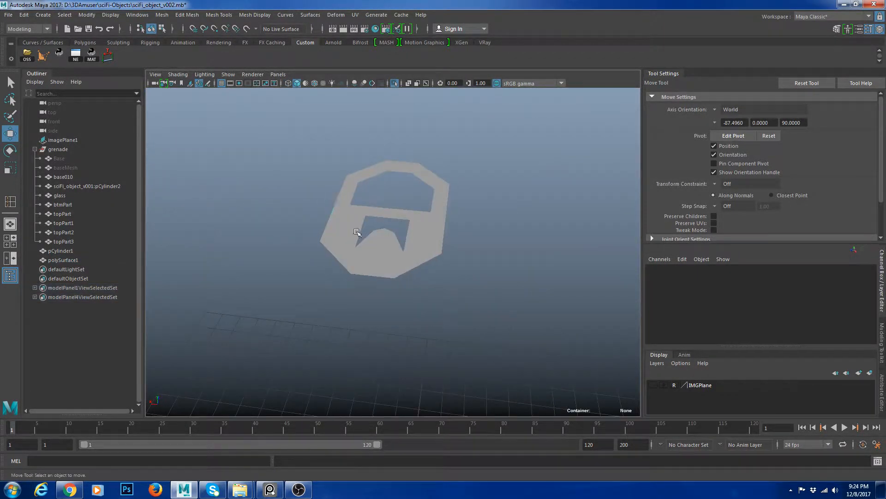
# Extrude all faces of the flat pull tab slightly upward to give it thickness
pyautogui.click(359, 232)
pyautogui.moveTo(411, 249); pyautogui.dragTo(419, 271, button='right')
pyautogui.doubleClick(419, 248)
pyautogui.keyDown('alt'); pyautogui.moveTo(421, 248); pyautogui.dragTo(455, 277); pyautogui.keyUp('alt')
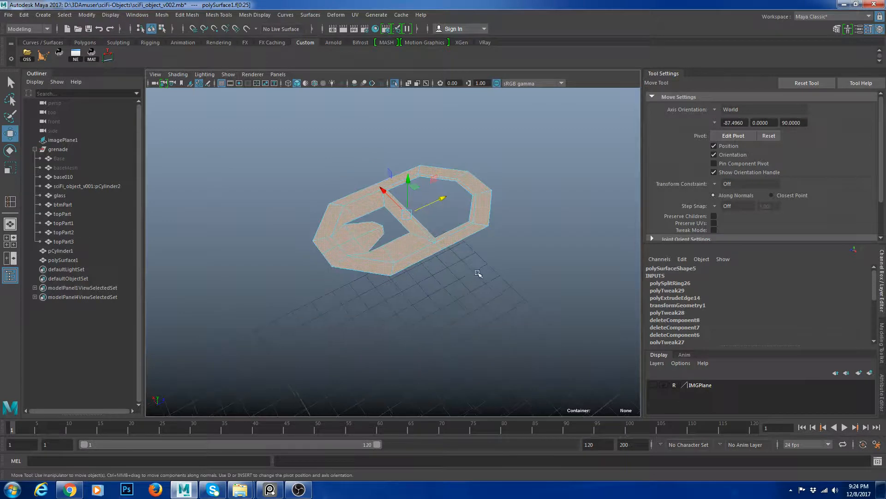
pyautogui.hotkey('ctrl', 'e')
pyautogui.press('w')
pyautogui.moveTo(409, 180); pyautogui.dragTo(409, 175)
pyautogui.keyDown('alt'); pyautogui.moveTo(440, 236); pyautogui.dragTo(398, 255); pyautogui.keyUp('alt')
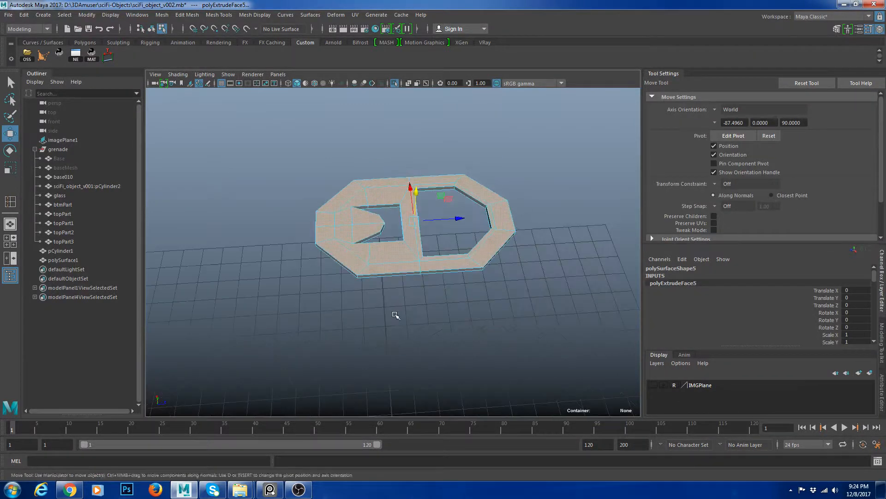
# Extrude the ring of outer rim faces on top of the pull tab slightly upward to form a raised border
pyautogui.click(394, 312)
pyautogui.scroll(5, 387, 262)
pyautogui.click(316, 275)
pyautogui.keyDown('shift'); pyautogui.doubleClick(355, 294); pyautogui.keyUp('shift')
pyautogui.hotkey('ctrl', 'e')
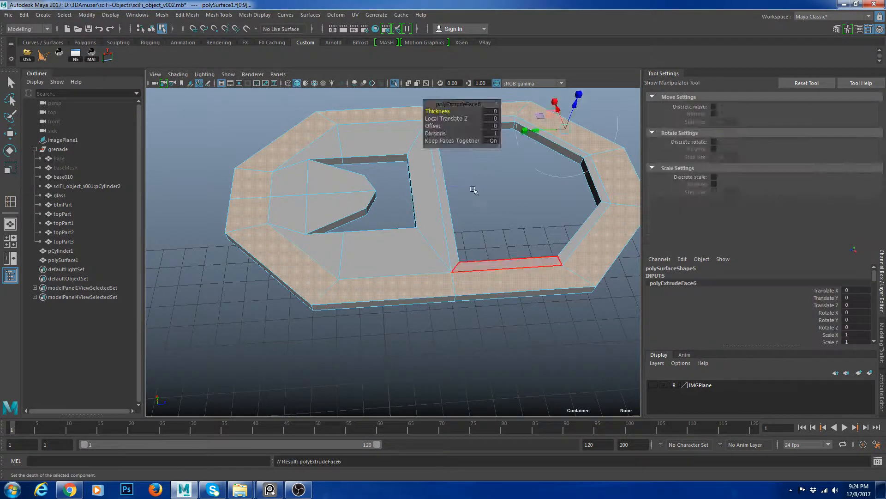
pyautogui.press('w')
pyautogui.moveTo(441, 156); pyautogui.dragTo(443, 149)
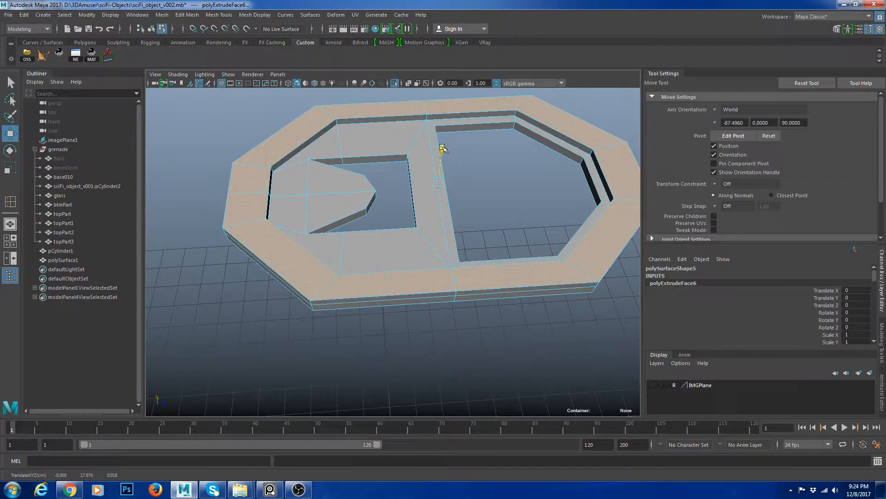
# Inspect the thickened pull tab from several angles, switching to smooth preview and back to the unsmoothed mesh
pyautogui.keyDown('alt'); pyautogui.moveTo(483, 185); pyautogui.dragTo(463, 196, button='middle'); pyautogui.keyUp('alt')
pyautogui.keyDown('alt'); pyautogui.moveTo(463, 196); pyautogui.dragTo(369, 208); pyautogui.keyUp('alt')
pyautogui.click(406, 168)
pyautogui.scroll(-5, 406, 168)
pyautogui.keyDown('alt'); pyautogui.moveTo(406, 168); pyautogui.dragTo(353, 150); pyautogui.keyUp('alt')
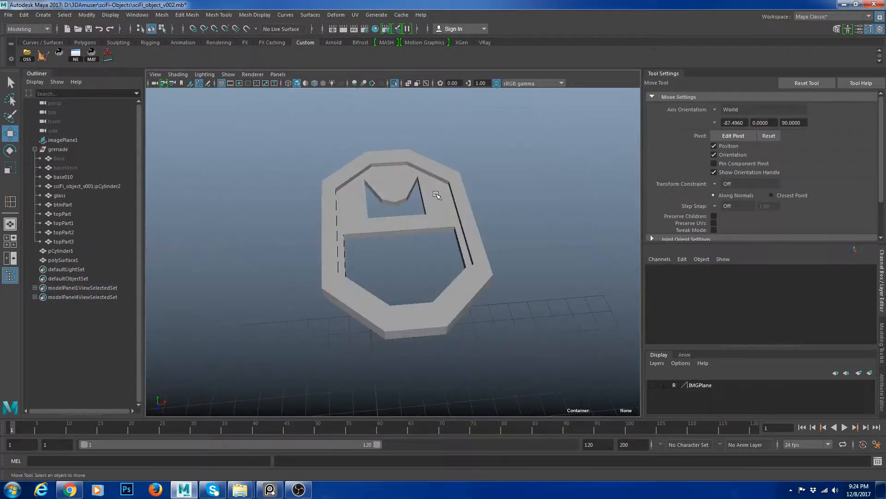
pyautogui.press('F8')
pyautogui.press('3')
pyautogui.click(542, 200)
pyautogui.keyDown('alt'); pyautogui.moveTo(542, 201); pyautogui.dragTo(510, 258); pyautogui.keyUp('alt')
pyautogui.moveTo(513, 240); pyautogui.dragTo(441, 212)
pyautogui.press('1')
pyautogui.click(513, 177)
pyautogui.keyDown('alt'); pyautogui.moveTo(567, 229); pyautogui.dragTo(397, 222); pyautogui.keyUp('alt')
pyautogui.click(481, 207)
pyautogui.click(539, 216)
pyautogui.keyDown('alt'); pyautogui.moveTo(539, 216); pyautogui.dragTo(455, 183); pyautogui.keyUp('alt')
pyautogui.keyDown('alt'); pyautogui.moveTo(455, 183); pyautogui.dragTo(464, 183, button='middle'); pyautogui.keyUp('alt')
pyautogui.click(513, 196)
pyautogui.keyDown('alt'); pyautogui.moveTo(551, 199); pyautogui.dragTo(286, 238); pyautogui.keyUp('alt')
# Create a polygon cylinder near the scene origin as the rivet for the pull tab
pyautogui.click(441, 211)
pyautogui.click(333, 257)
pyautogui.click(85, 42)
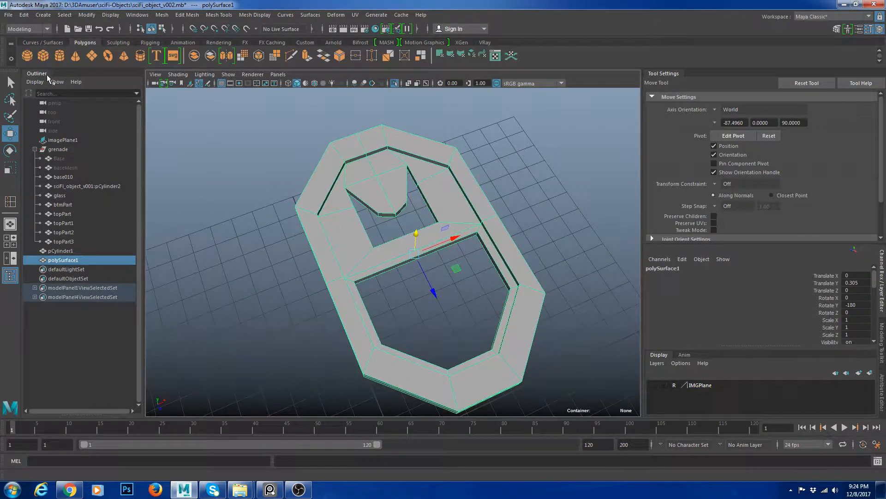
pyautogui.click(59, 57)
pyautogui.moveTo(400, 219); pyautogui.dragTo(393, 217)
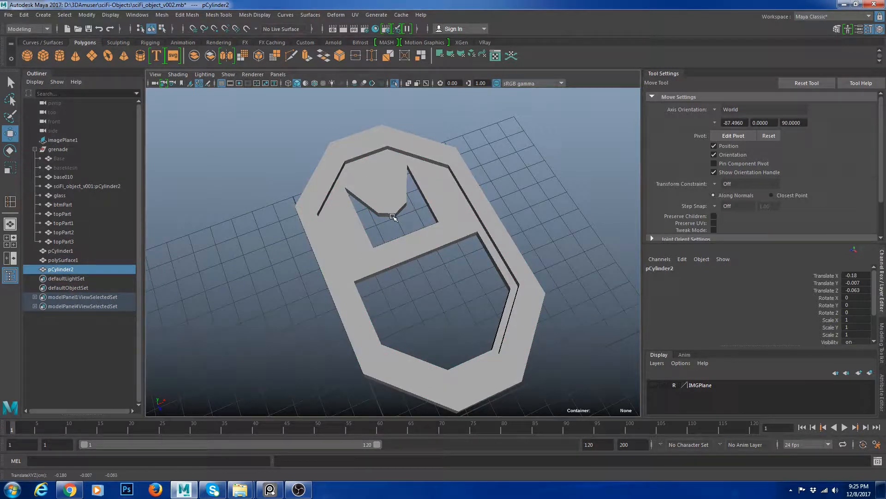
# Shrink the cylinder to a scale of about 0.308 and raise it until it stands above the pull tab
pyautogui.hotkey('alt', '5')
pyautogui.scroll(-10, 397, 223)
pyautogui.moveTo(392, 350)
pyautogui.mouseDown()
pyautogui.moveTo(390, 248)
pyautogui.moveTo(358, 270)
pyautogui.moveTo(427, 203)
pyautogui.mouseUp()
pyautogui.press('r')
pyautogui.press('w')
pyautogui.press('f')
pyautogui.scroll(-5, 415, 231)
pyautogui.scroll(3, 402, 253)
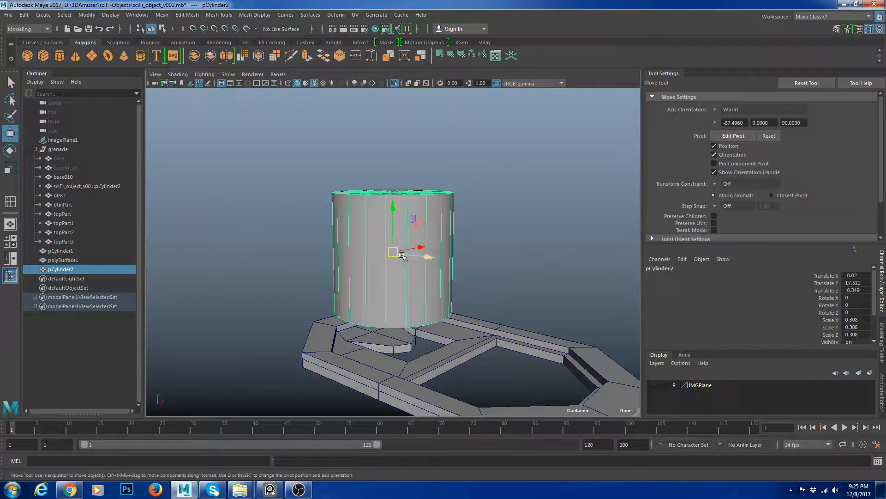
# Lower the cylinder into the pull tab and scale it down uniformly to about 0.14
pyautogui.moveTo(396, 253); pyautogui.dragTo(418, 366)
pyautogui.press('v')
pyautogui.press('r')
pyautogui.moveTo(411, 331); pyautogui.dragTo(457, 382)
pyautogui.press('w')
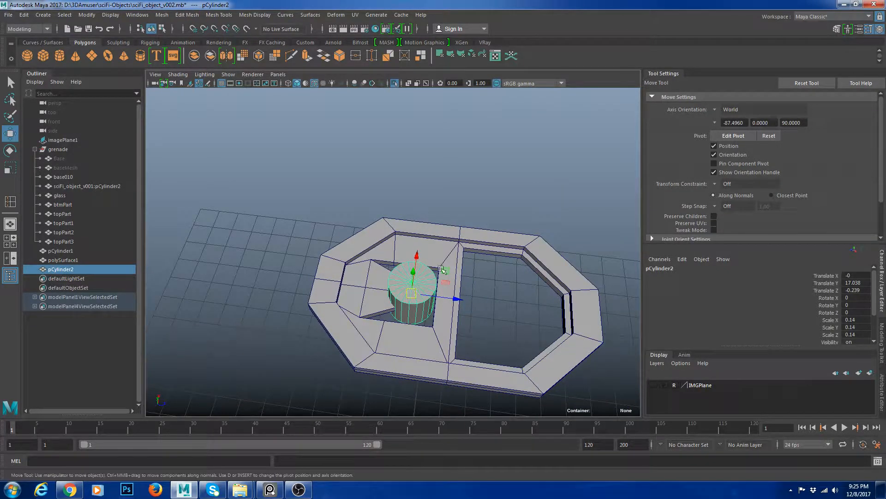
# Move the cylinder onto the tongue at about Z -0.437, scale it to about 0.108 and raise it to about Y 17.088
pyautogui.moveTo(453, 298); pyautogui.dragTo(421, 298)
pyautogui.press('f')
pyautogui.press('r')
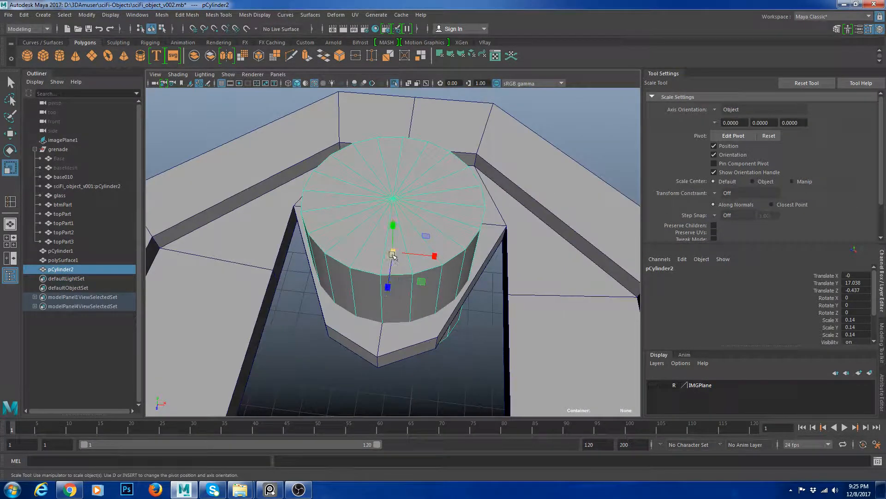
pyautogui.moveTo(393, 252); pyautogui.dragTo(296, 210)
pyautogui.press('w')
pyautogui.moveTo(392, 208); pyautogui.dragTo(392, 186)
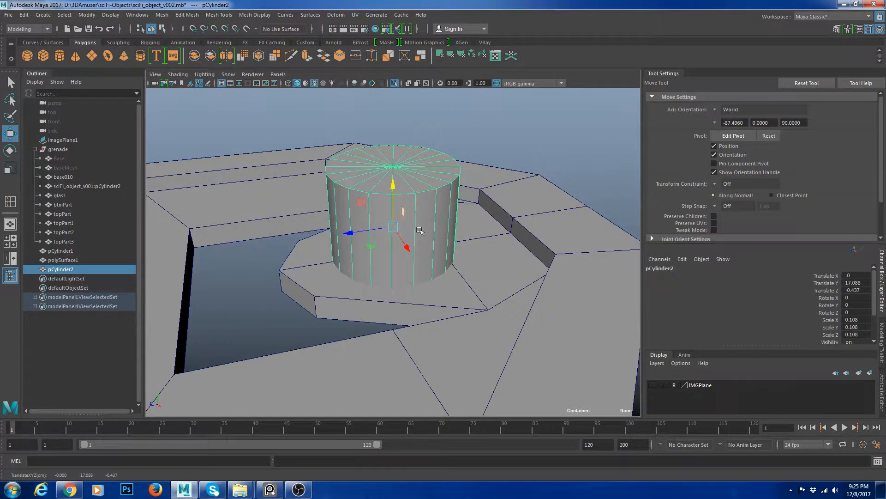
# Preview the pull tab smoothed around the cylinder and return it to the unsmoothed mesh
pyautogui.click(509, 259)
pyautogui.press('3')
pyautogui.keyDown('alt'); pyautogui.moveTo(508, 260); pyautogui.dragTo(445, 273); pyautogui.keyUp('alt')
pyautogui.scroll(-5, 446, 273)
pyautogui.click(408, 243)
pyautogui.click(572, 260)
pyautogui.click(455, 266)
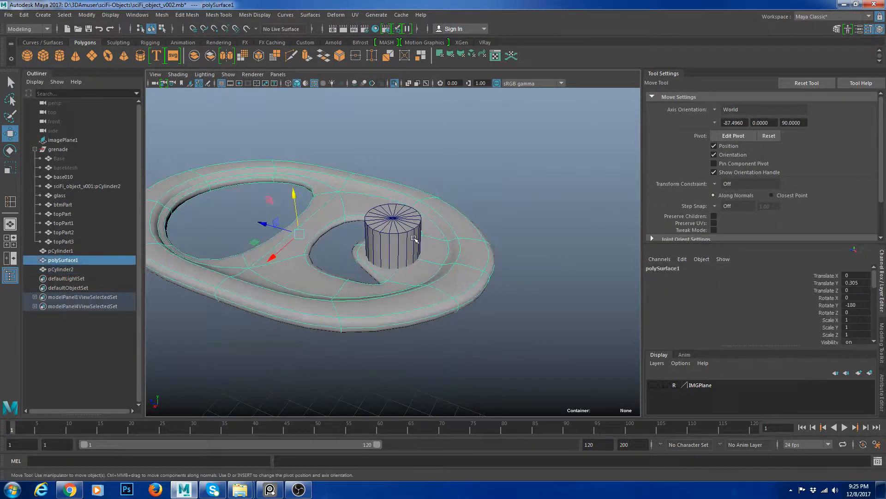
pyautogui.click(416, 241)
pyautogui.press('1')
pyautogui.scroll(5, 438, 219)
pyautogui.click(541, 262)
pyautogui.press('1')
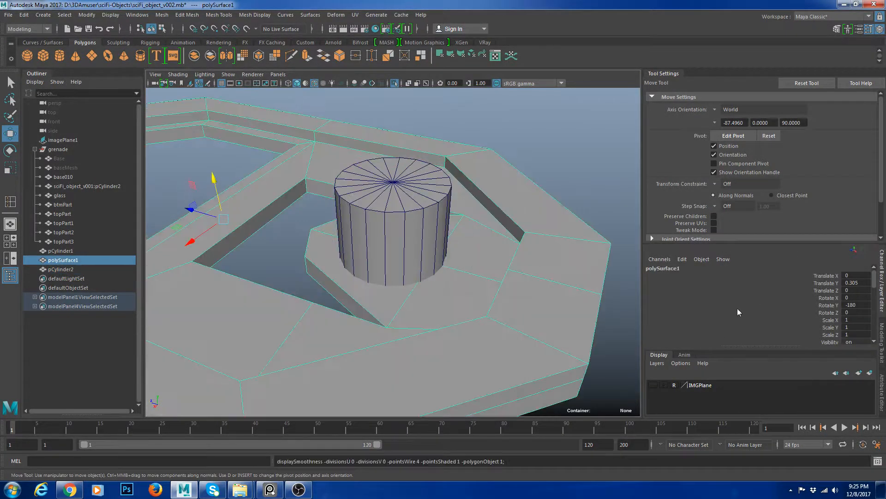
# Review the pull tab's construction history and delete it
pyautogui.scroll(-3, 677, 323)
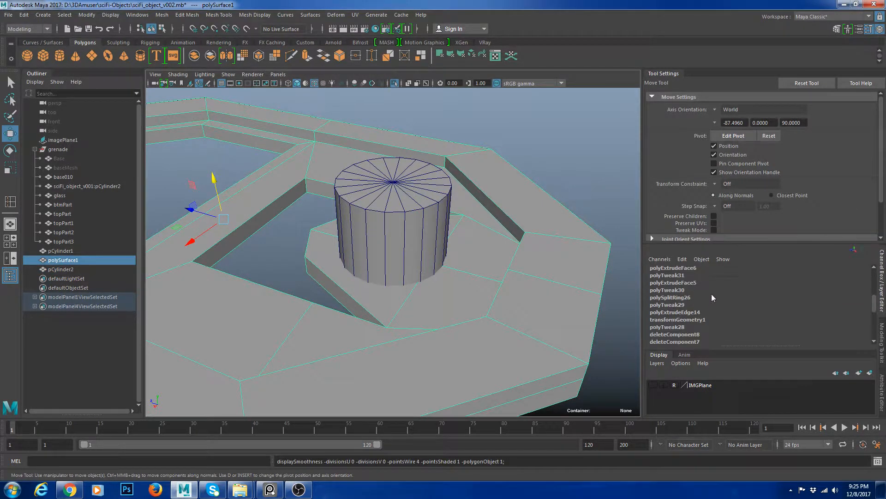
pyautogui.scroll(3, 706, 307)
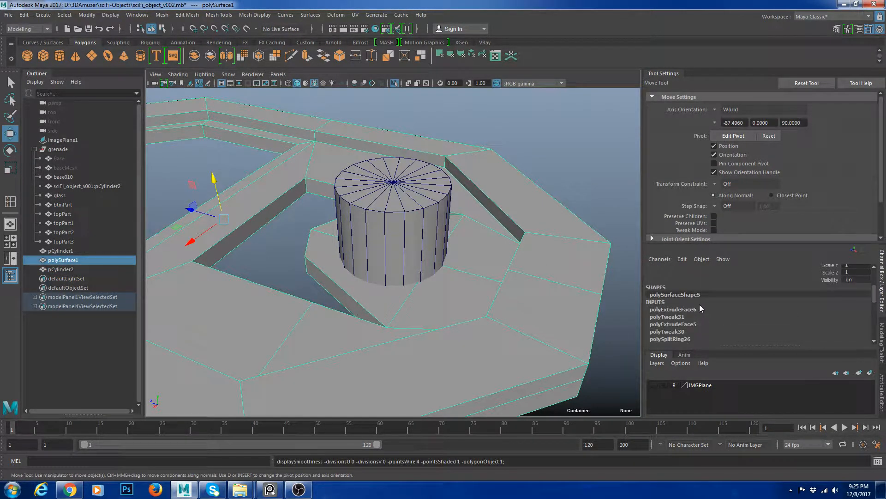
pyautogui.scroll(-6, 692, 305)
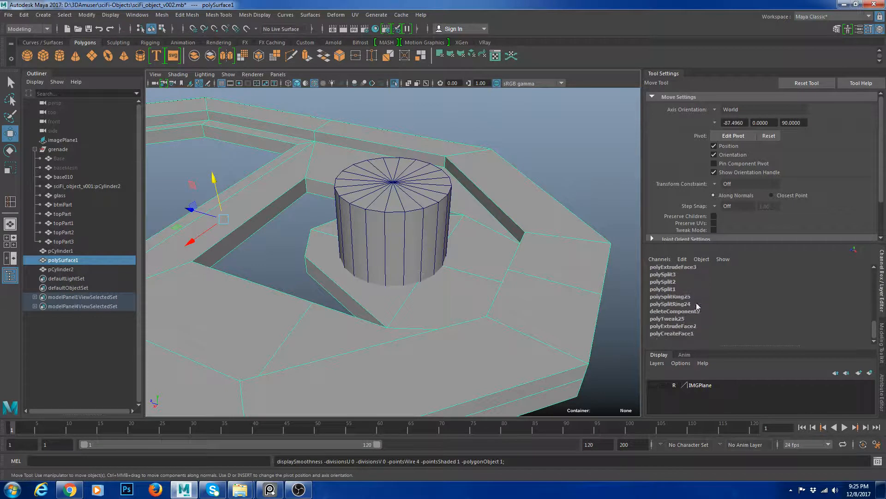
pyautogui.hotkey('alt', 'shift', 'd')
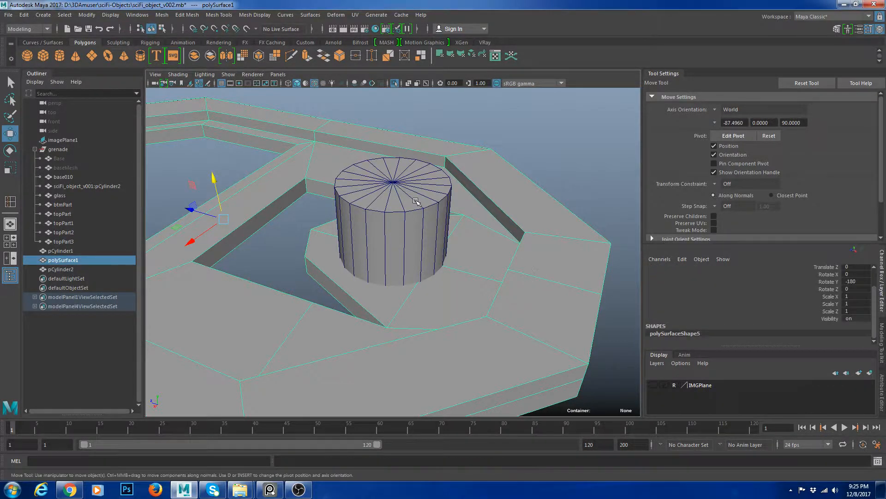
# Set the cylinder's axis subdivisions to 8
pyautogui.click(437, 217)
pyautogui.scroll(-1, 691, 326)
pyautogui.click(737, 332)
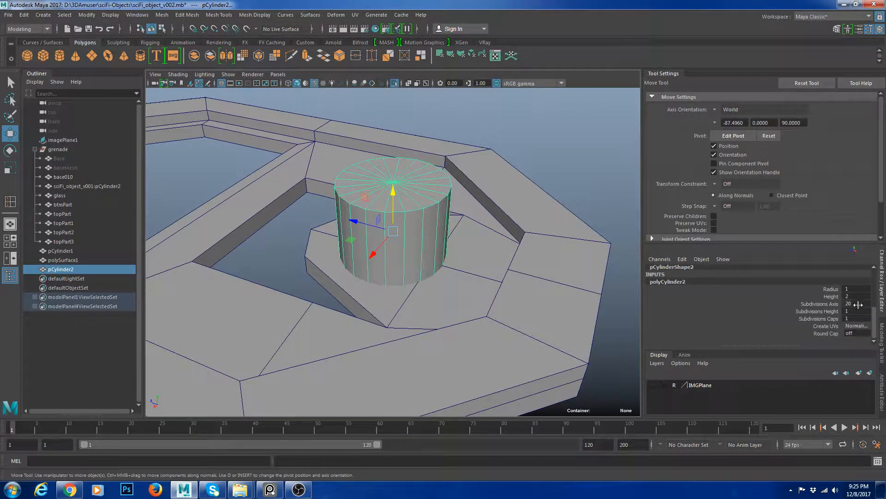
pyautogui.write('8')
pyautogui.press('Return')
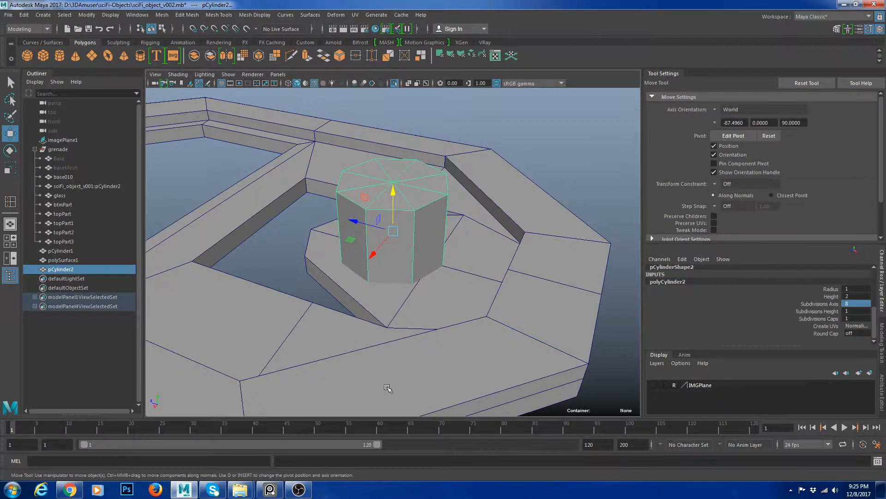
# Try to insert an edge loop across one side of the pull tab beside the tongue cutout
pyautogui.scroll(-6, 387, 388)
pyautogui.keyDown('alt'); pyautogui.moveTo(526, 325); pyautogui.dragTo(495, 336); pyautogui.keyUp('alt')
pyautogui.click(421, 282)
pyautogui.scroll(4, 420, 281)
pyautogui.keyDown('alt'); pyautogui.moveTo(420, 281); pyautogui.dragTo(528, 291); pyautogui.keyUp('alt')
pyautogui.keyDown('shift'); pyautogui.rightClick(521, 239); pyautogui.keyUp('shift')
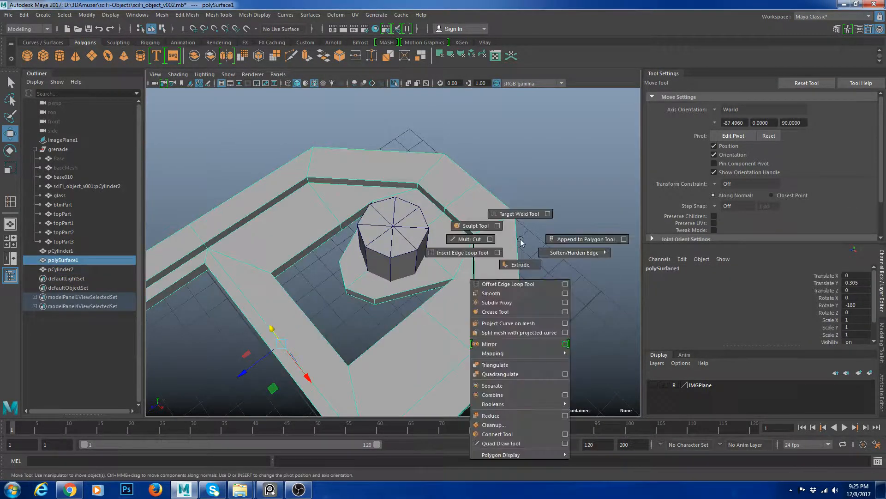
pyautogui.keyDown('shift'); pyautogui.moveTo(521, 239); pyautogui.dragTo(468, 253, button='right'); pyautogui.keyUp('shift')
pyautogui.scroll(-4, 469, 261)
pyautogui.scroll(4, 436, 249)
pyautogui.click(446, 271)
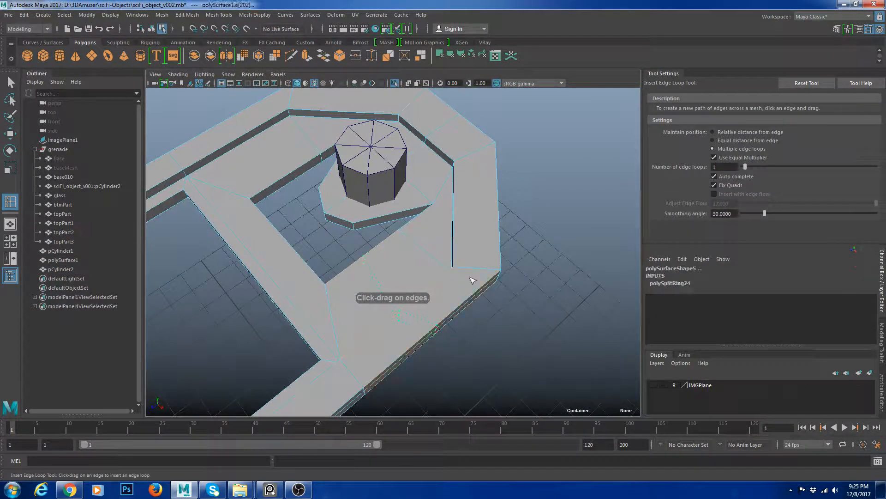
pyautogui.keyDown('alt'); pyautogui.moveTo(493, 179); pyautogui.dragTo(383, 184); pyautogui.keyUp('alt')
pyautogui.press('w')
pyautogui.moveTo(527, 214); pyautogui.dragTo(568, 202, button='right')
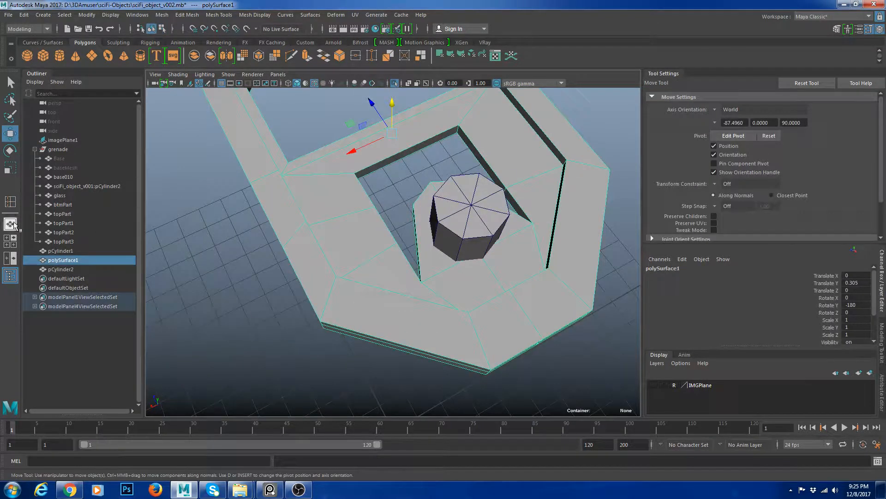
# In the top view, insert edge loops on the pull tab's lengthwise midline through the end of the rim and the crossbar
pyautogui.press('space')
pyautogui.press('space')
pyautogui.keyDown('shift'); pyautogui.moveTo(384, 199); pyautogui.dragTo(361, 224, button='right'); pyautogui.keyUp('shift')
pyautogui.click(334, 335)
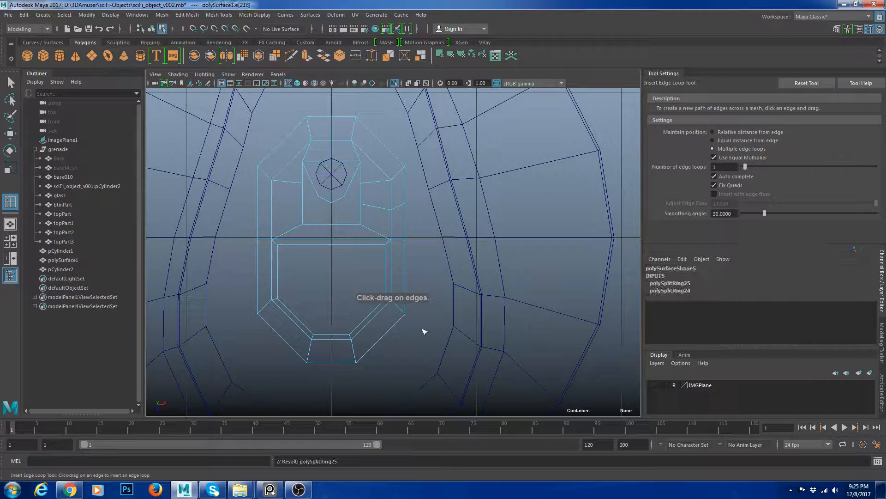
pyautogui.click(332, 243)
# Delete all pull tab faces on the positive X side of the midline and return to object selection
pyautogui.press('w')
pyautogui.press('F11')
pyautogui.moveTo(336, 112); pyautogui.dragTo(521, 384)
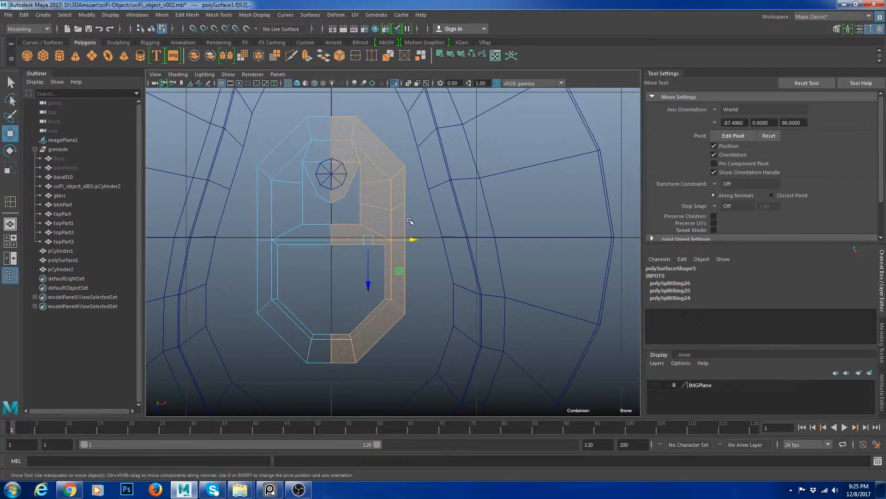
pyautogui.press('Delete')
pyautogui.scroll(2, 338, 182)
pyautogui.moveTo(286, 141); pyautogui.dragTo(303, 117, button='right')
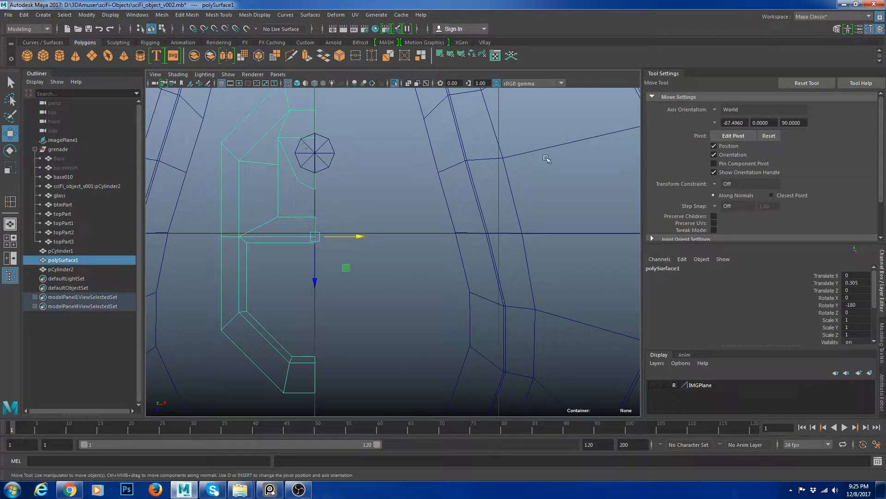
# Examine how the cylinder sits against the remaining half of the tongue in the perspective and top views
pyautogui.press('space')
pyautogui.press('space')
pyautogui.keyDown('alt'); pyautogui.moveTo(572, 212); pyautogui.dragTo(482, 236, button='middle'); pyautogui.keyUp('alt')
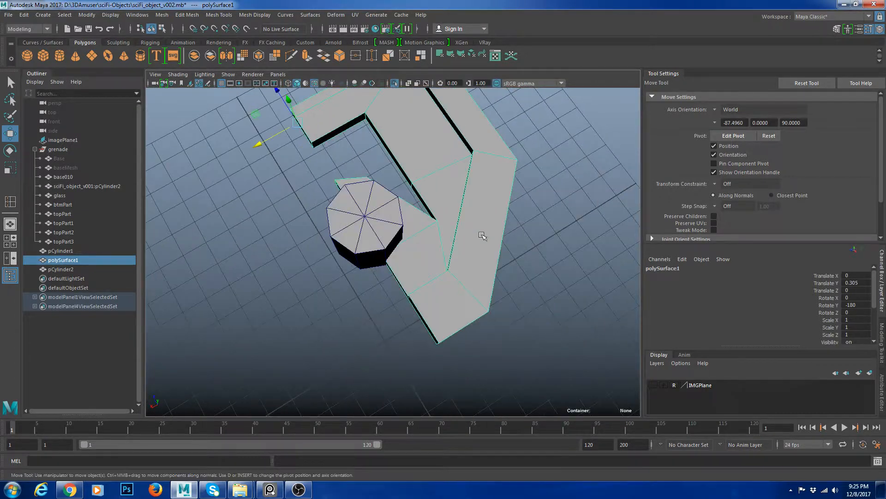
pyautogui.keyDown('alt'); pyautogui.moveTo(482, 236); pyautogui.dragTo(426, 243); pyautogui.keyUp('alt')
pyautogui.keyDown('alt'); pyautogui.moveTo(427, 232); pyautogui.dragTo(439, 270, button='right'); pyautogui.keyUp('alt')
pyautogui.moveTo(439, 270)
pyautogui.keyDown('alt'); pyautogui.mouseDown()
pyautogui.moveTo(456, 251)
pyautogui.moveTo(451, 261)
pyautogui.mouseUp(); pyautogui.keyUp('alt')
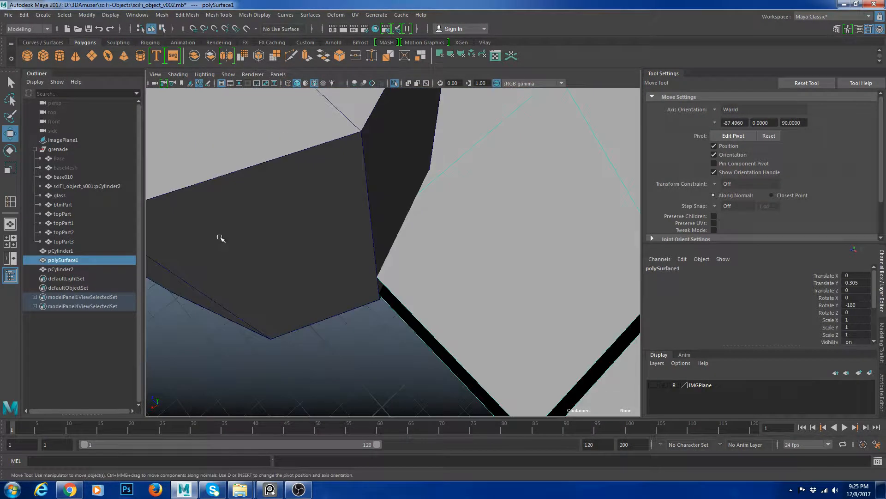
pyautogui.moveTo(347, 228); pyautogui.dragTo(430, 279)
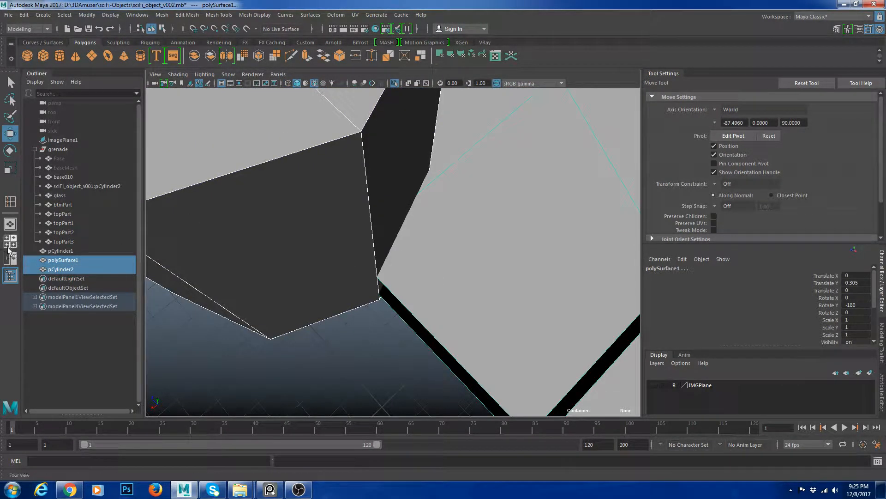
pyautogui.press('space')
pyautogui.press('space')
pyautogui.keyDown('alt'); pyautogui.moveTo(356, 180); pyautogui.dragTo(458, 263, button='middle'); pyautogui.keyUp('alt')
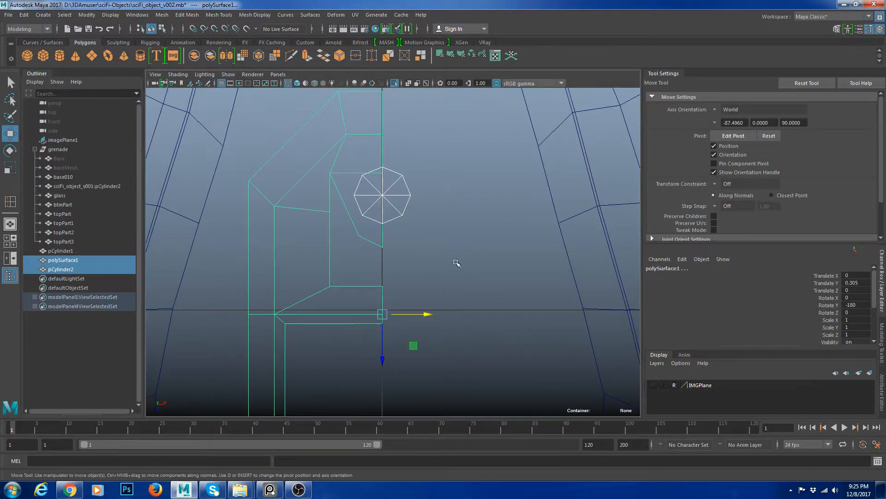
pyautogui.keyDown('alt'); pyautogui.moveTo(457, 263); pyautogui.dragTo(503, 258, button='right'); pyautogui.keyUp('alt')
# Snap the cylinder's centre to the midline vertex of the edge at the base of the tongue in the top view
pyautogui.click(406, 185)
pyautogui.moveTo(310, 144); pyautogui.dragTo(388, 173)
pyautogui.keyDown('alt'); pyautogui.moveTo(388, 173); pyautogui.dragTo(407, 260, button='middle'); pyautogui.keyUp('alt')
pyautogui.keyDown('alt'); pyautogui.moveTo(408, 261); pyautogui.dragTo(459, 249, button='right'); pyautogui.keyUp('alt')
pyautogui.click(459, 249)
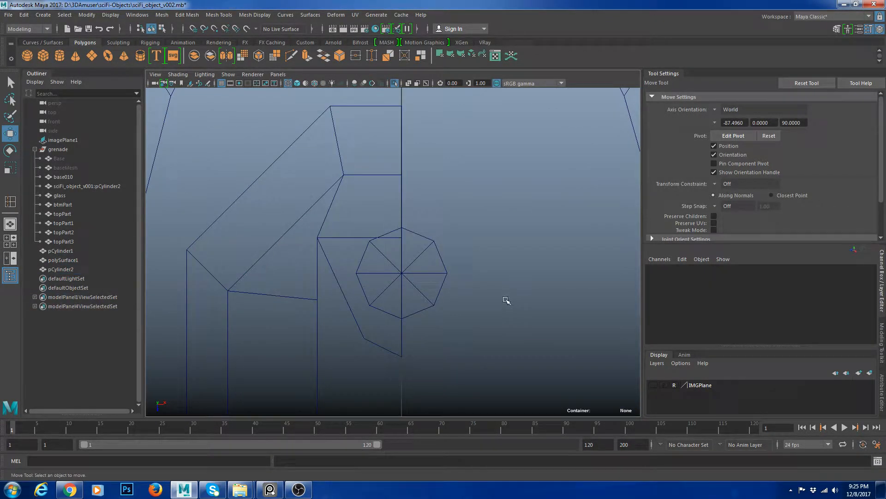
pyautogui.click(432, 303)
pyautogui.click(408, 308)
pyautogui.moveTo(448, 291); pyautogui.dragTo(448, 290)
pyautogui.moveTo(403, 273); pyautogui.dragTo(373, 244)
pyautogui.click(366, 231)
pyautogui.keyDown('shift'); pyautogui.moveTo(455, 161); pyautogui.dragTo(415, 144, button='right'); pyautogui.keyUp('shift')
pyautogui.press('w')
pyautogui.keyDown('shift'); pyautogui.click(440, 213); pyautogui.keyUp('shift')
pyautogui.scroll(2, 468, 201)
pyautogui.click(470, 161)
pyautogui.moveTo(371, 159); pyautogui.dragTo(403, 137)
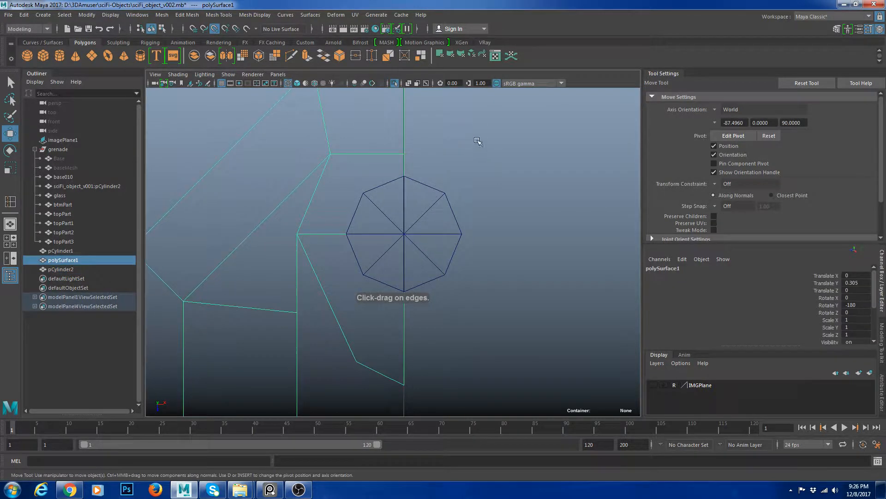
# Cut edges into the half tab with Multi-Cut, following the cylinder's octagonal outline and linking it to the tongue's corner and midline
pyautogui.keyDown('shift'); pyautogui.moveTo(476, 137); pyautogui.dragTo(412, 142, button='right'); pyautogui.keyUp('shift')
pyautogui.click(404, 174)
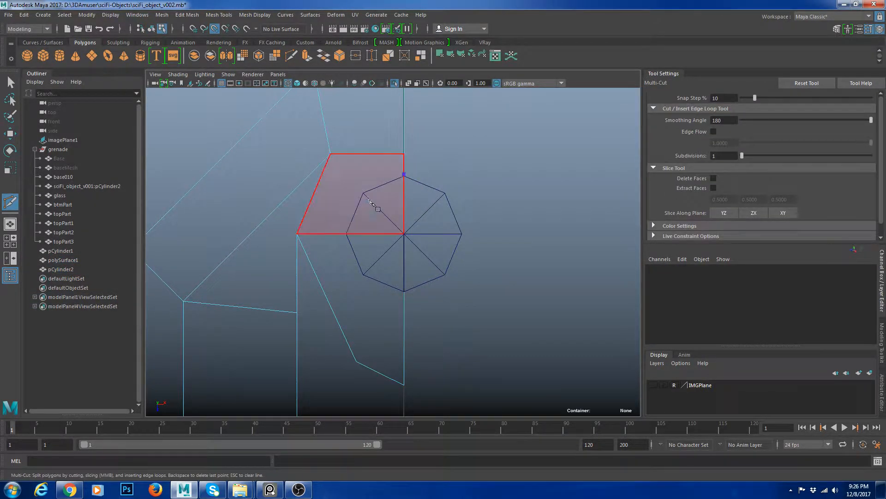
pyautogui.click(342, 234)
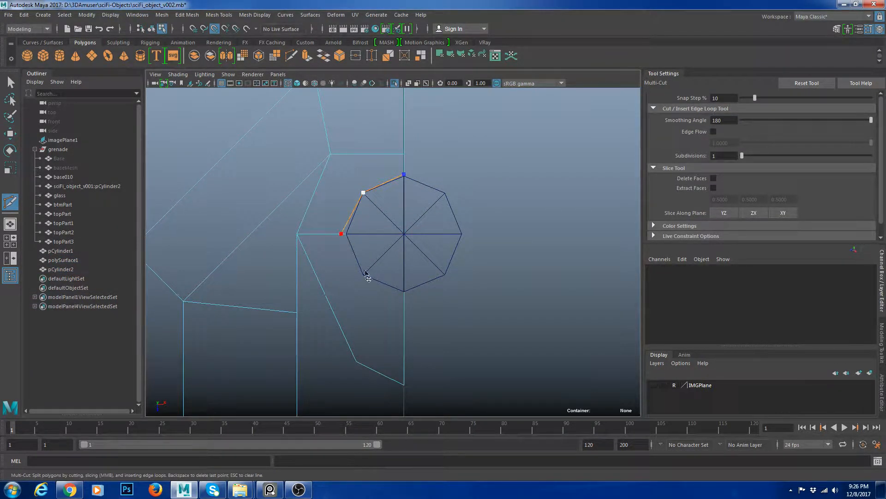
pyautogui.click(404, 293)
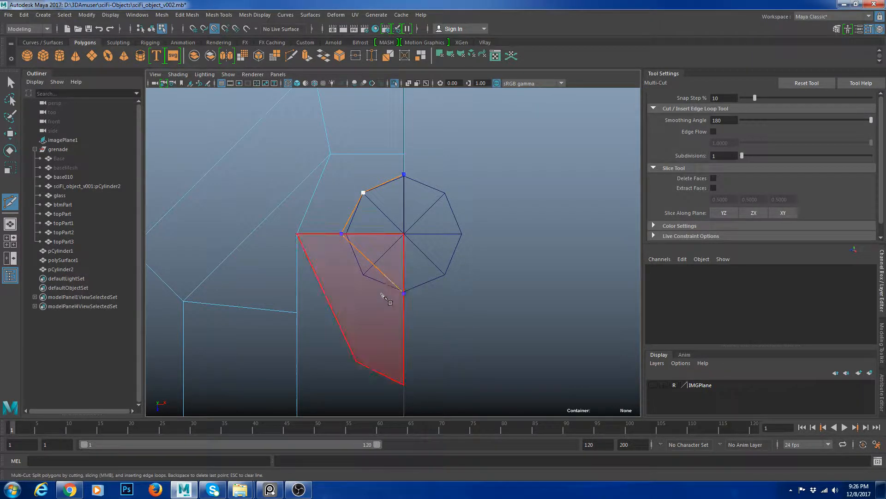
pyautogui.click(360, 281)
pyautogui.click(357, 362)
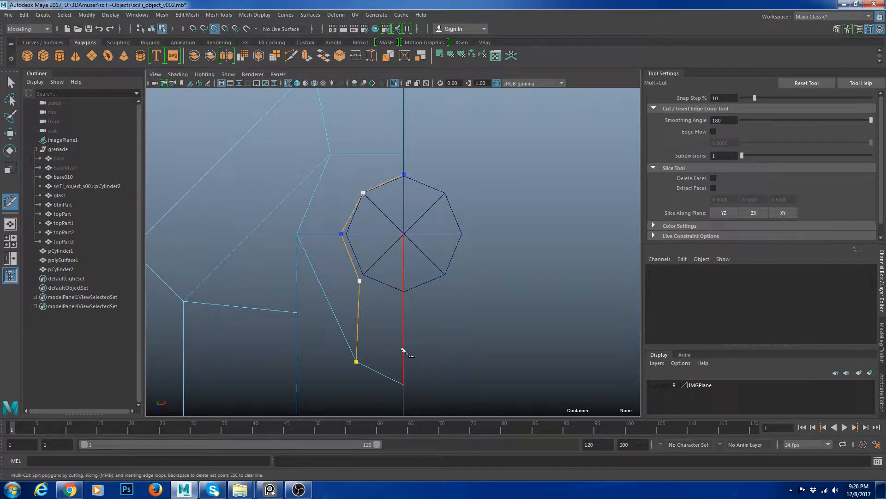
pyautogui.press('Return')
pyautogui.click(360, 281)
pyautogui.click(404, 301)
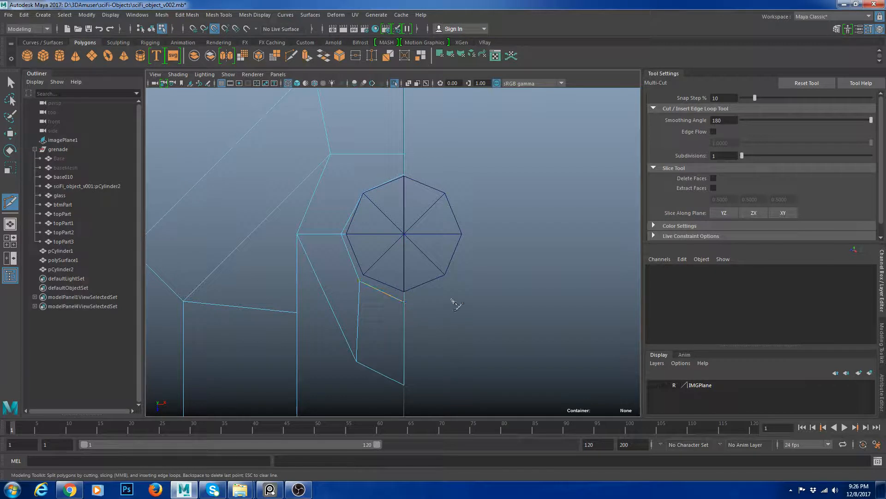
# Snap the newly cut tab vertices onto the matching corners of the cylinder's octagonal outline
pyautogui.press('w')
pyautogui.click(359, 281)
pyautogui.moveTo(360, 281); pyautogui.dragTo(364, 274)
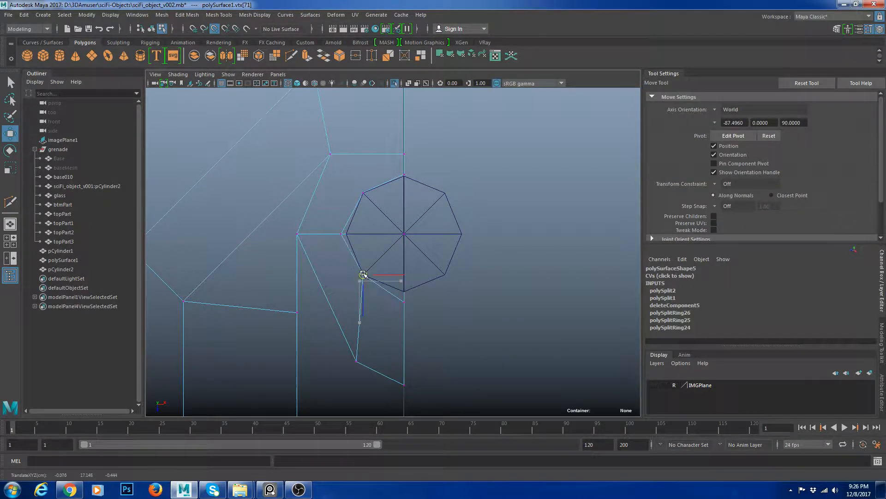
pyautogui.click(404, 301)
pyautogui.moveTo(404, 302); pyautogui.dragTo(404, 296)
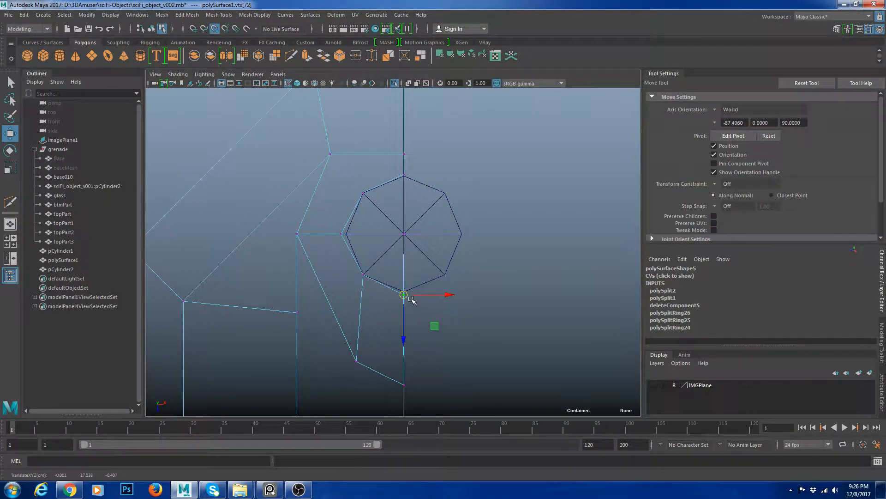
pyautogui.click(342, 234)
pyautogui.moveTo(342, 234); pyautogui.dragTo(346, 234)
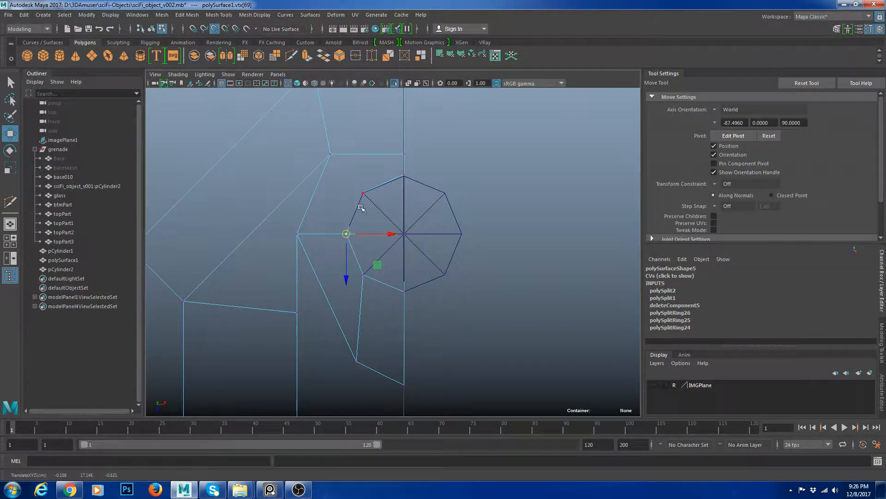
pyautogui.click(364, 193)
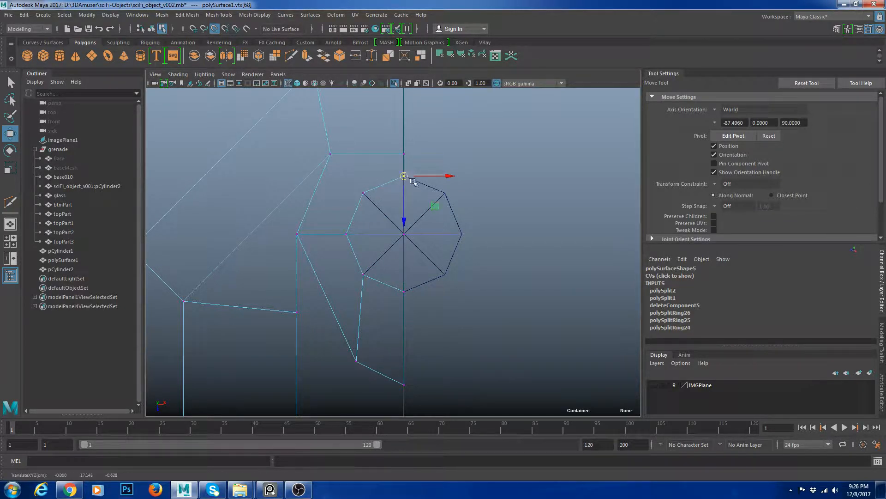
# Lower the new midline vertex beside the rim in the perspective view, snapping its height to the tab's flat surface
pyautogui.press('space')
pyautogui.press('space')
pyautogui.keyDown('alt'); pyautogui.moveTo(428, 226); pyautogui.dragTo(441, 277, button='right'); pyautogui.keyUp('alt')
pyautogui.keyDown('alt'); pyautogui.moveTo(441, 277); pyautogui.dragTo(425, 248); pyautogui.keyUp('alt')
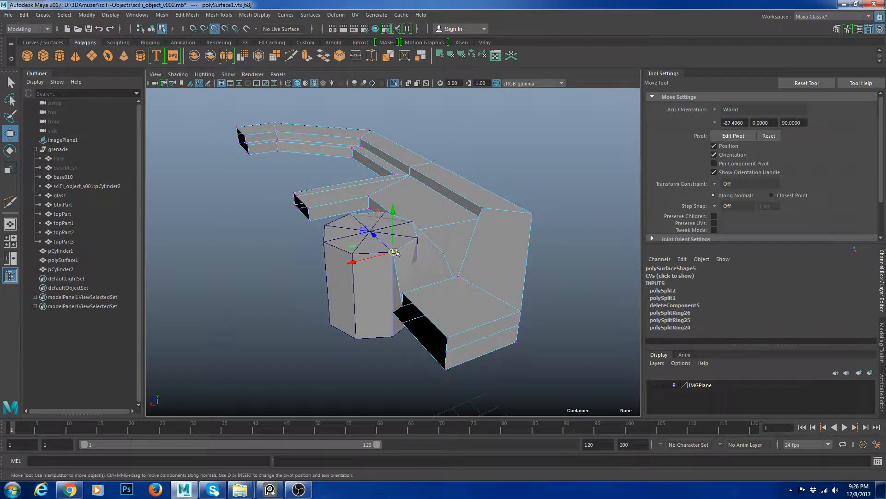
pyautogui.click(395, 213)
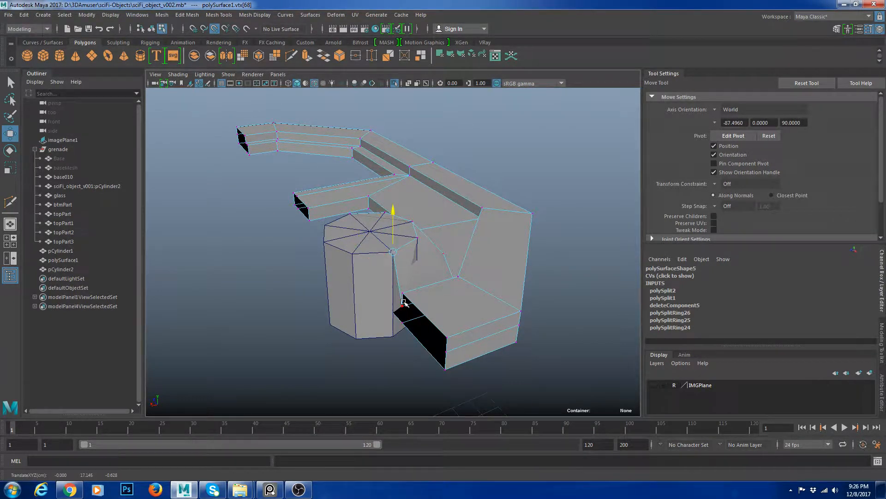
pyautogui.moveTo(404, 302); pyautogui.dragTo(404, 296)
pyautogui.keyDown('alt'); pyautogui.moveTo(517, 264); pyautogui.dragTo(457, 311); pyautogui.keyUp('alt')
# Snap the remaining raised vertices of the octagonal outline vertically down to the level of the tab's flat surface
pyautogui.click(434, 254)
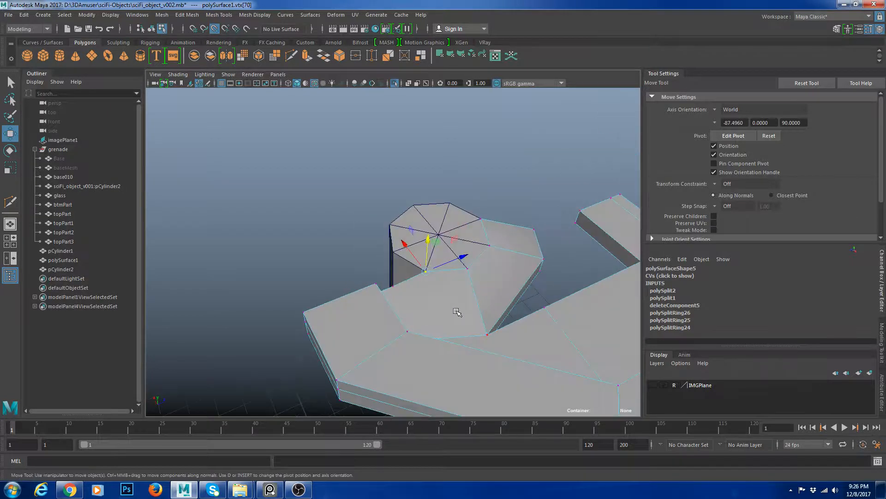
pyautogui.keyDown('alt'); pyautogui.moveTo(457, 310); pyautogui.dragTo(370, 266, button='middle'); pyautogui.keyUp('alt')
pyautogui.middleClick(378, 281)
pyautogui.click(355, 212)
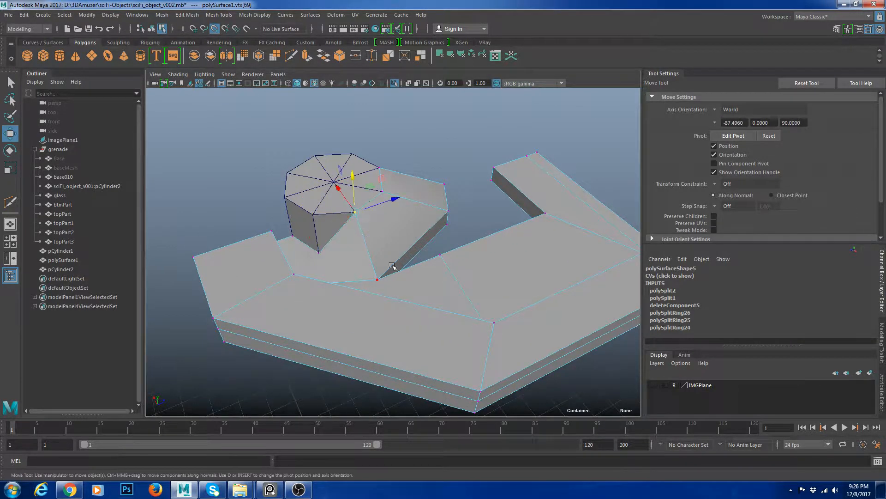
pyautogui.middleClick(379, 283)
pyautogui.middleClick(490, 177)
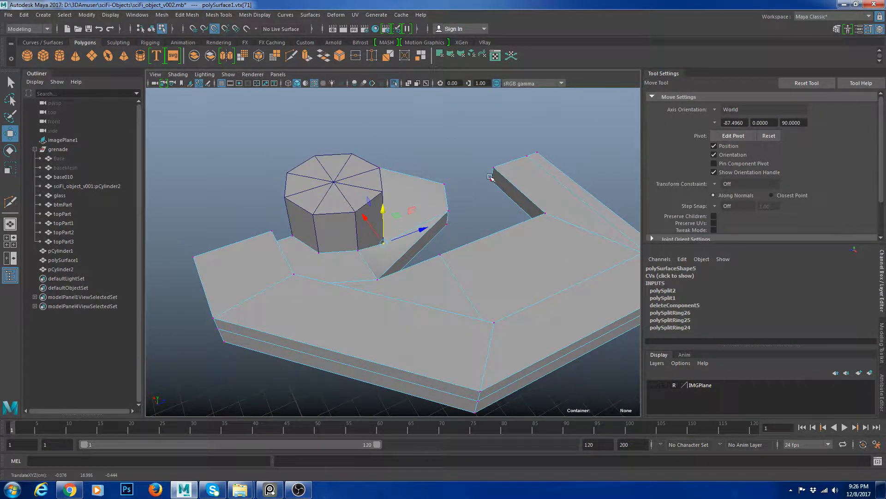
pyautogui.keyDown('alt'); pyautogui.moveTo(471, 159); pyautogui.dragTo(423, 163); pyautogui.keyUp('alt')
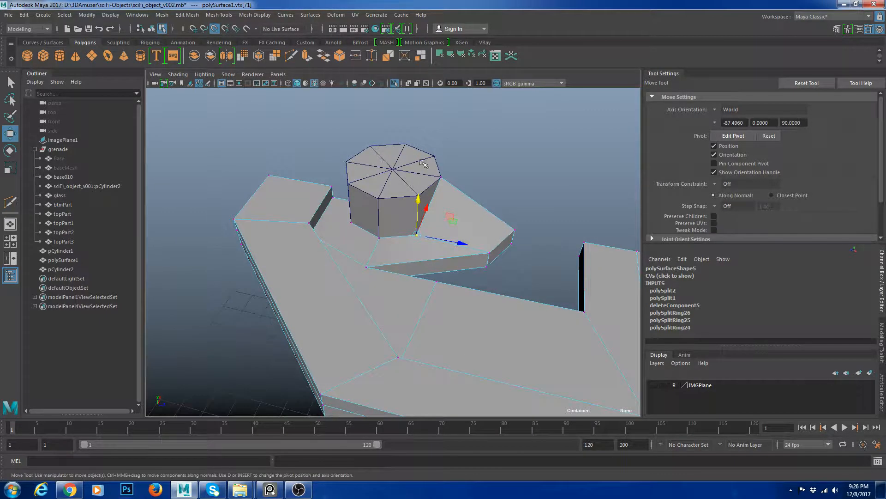
pyautogui.middleClick(518, 231)
# Isolate the half tab and delete the two upper faces enclosed by the octagonal outline
pyautogui.moveTo(448, 228); pyautogui.dragTo(480, 203, button='right')
pyautogui.click(490, 203)
pyautogui.keyDown('alt'); pyautogui.moveTo(491, 205); pyautogui.dragTo(484, 247); pyautogui.keyUp('alt')
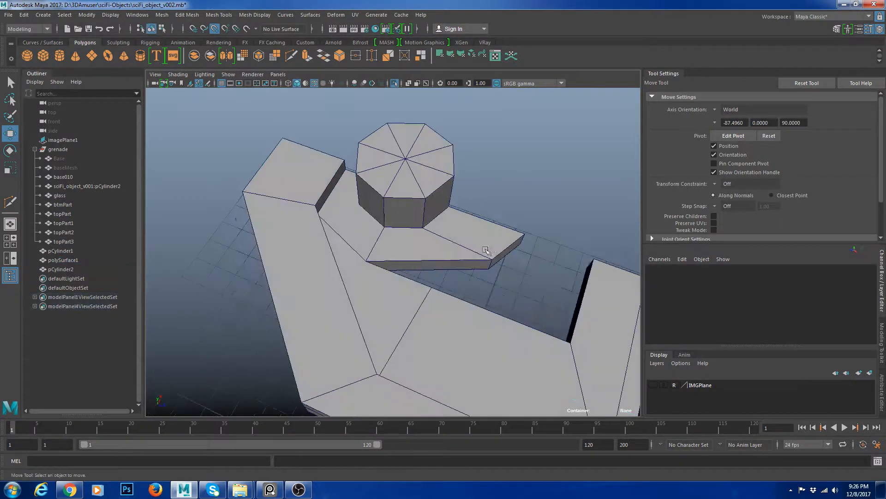
pyautogui.click(472, 258)
pyautogui.hotkey('ctrl', '1')
pyautogui.hotkey('ctrl', '1')
pyautogui.moveTo(364, 243); pyautogui.dragTo(365, 266, button='right')
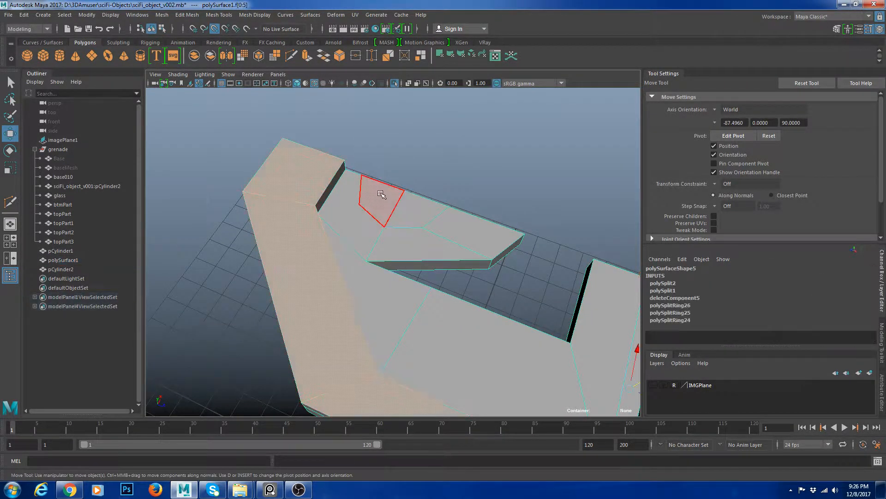
pyautogui.click(381, 194)
pyautogui.press('Delete')
pyautogui.click(417, 208)
pyautogui.press('Delete')
# Cut an edge with Multi-Cut from the inner rim corner to the nearest corner of the octagonal opening
pyautogui.moveTo(370, 203); pyautogui.dragTo(383, 191, button='right')
pyautogui.keyDown('alt'); pyautogui.moveTo(412, 198); pyautogui.dragTo(374, 202); pyautogui.keyUp('alt')
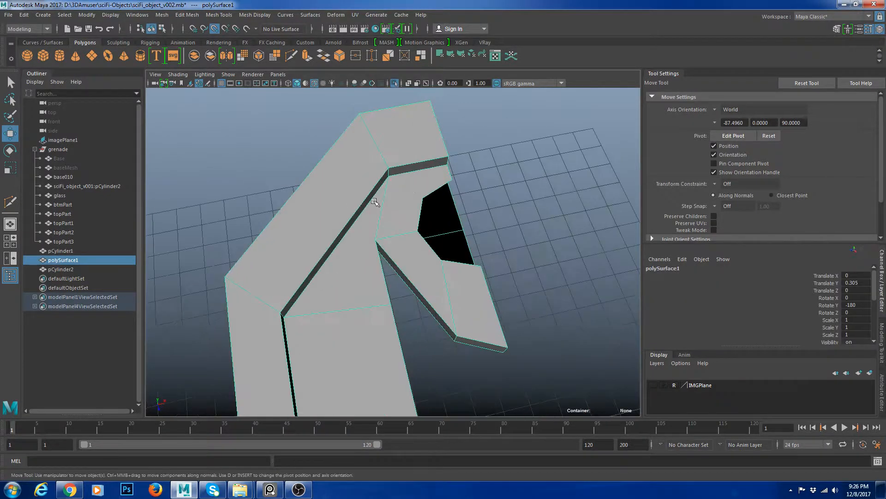
pyautogui.keyDown('shift'); pyautogui.moveTo(412, 187); pyautogui.dragTo(386, 192, button='right'); pyautogui.keyUp('shift')
pyautogui.scroll(5, 428, 170)
pyautogui.press('w')
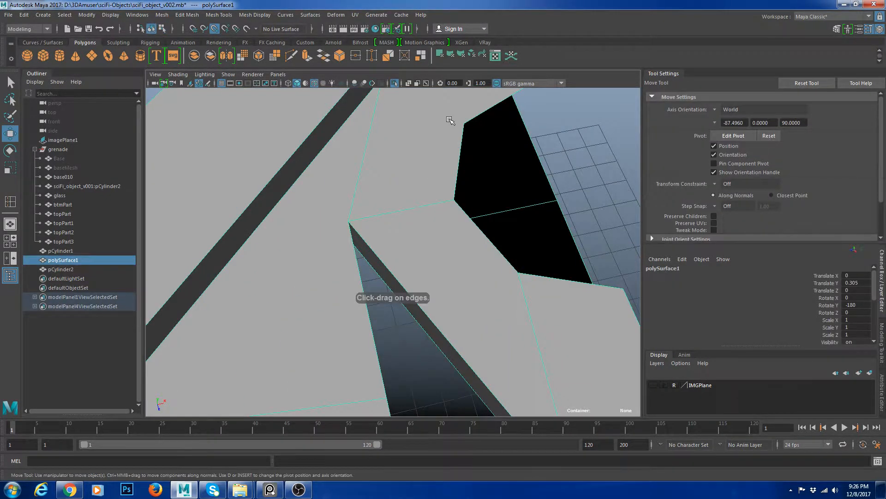
pyautogui.scroll(-5, 448, 119)
pyautogui.keyDown('alt'); pyautogui.moveTo(441, 134); pyautogui.dragTo(403, 183, button='middle'); pyautogui.keyUp('alt')
pyautogui.keyDown('shift'); pyautogui.moveTo(409, 171); pyautogui.dragTo(386, 186, button='right'); pyautogui.keyUp('shift')
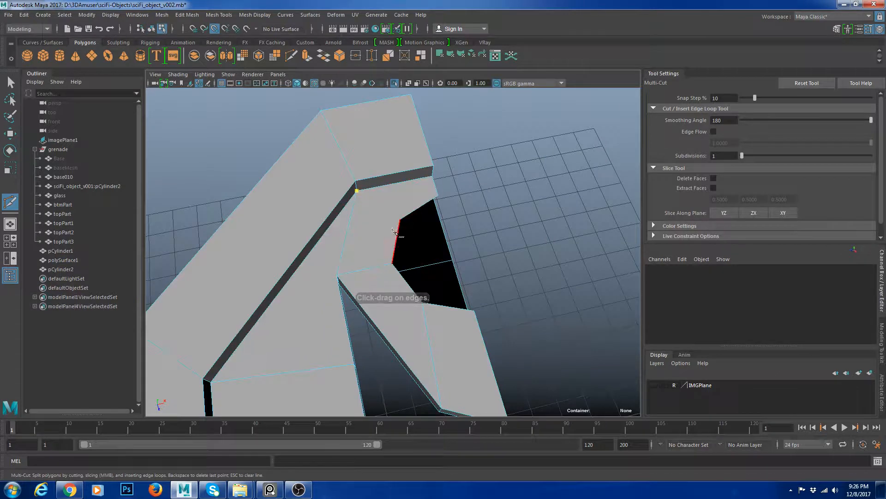
pyautogui.click(400, 219)
pyautogui.scroll(-5, 407, 196)
pyautogui.keyDown('alt'); pyautogui.moveTo(406, 196); pyautogui.dragTo(394, 293); pyautogui.keyUp('alt')
pyautogui.scroll(4, 348, 266)
pyautogui.press('w')
# Delete the octagonal cylinder from the tongue in the top view, keeping the half tab
pyautogui.click(414, 205)
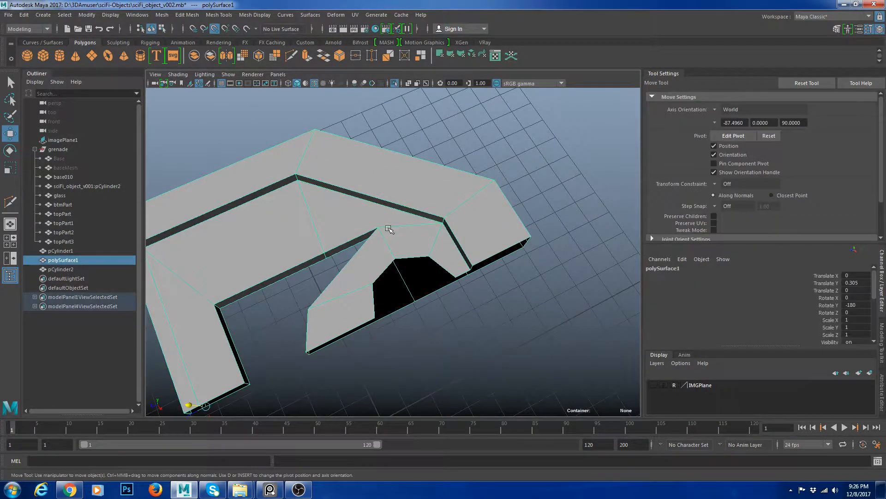
pyautogui.keyDown('alt'); pyautogui.moveTo(388, 229); pyautogui.dragTo(408, 269); pyautogui.keyUp('alt')
pyautogui.scroll(3, 387, 258)
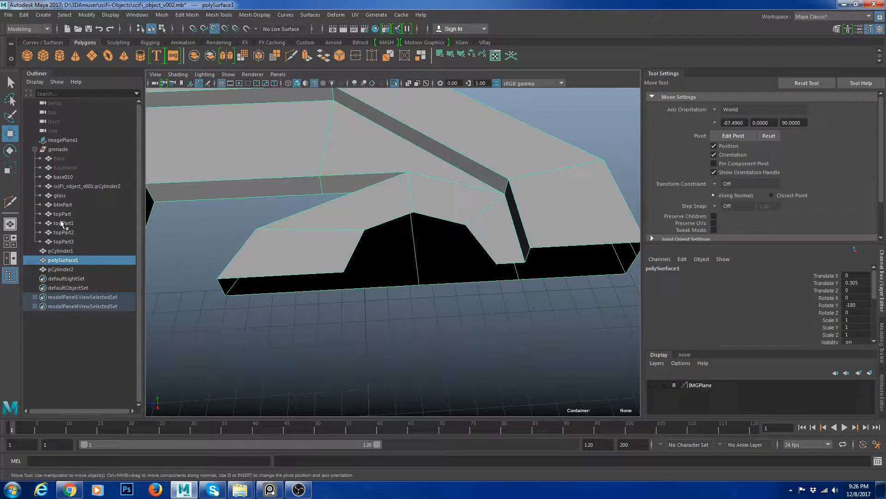
pyautogui.click(10, 240)
pyautogui.press('space')
pyautogui.click(434, 201)
pyautogui.press('Delete')
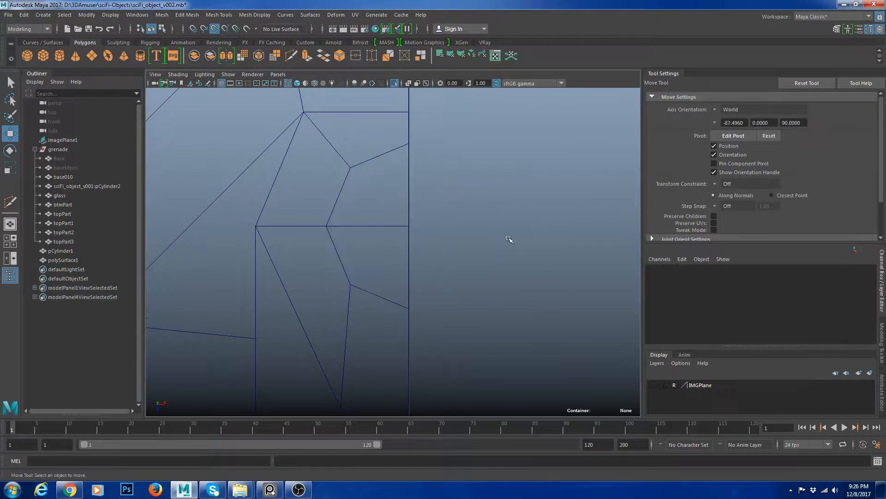
# Cut edges with Multi-Cut across the half tab's underside on both sides of the cross edge beneath the octagonal opening
pyautogui.click(408, 194)
pyautogui.keyDown('shift'); pyautogui.moveTo(455, 206); pyautogui.dragTo(418, 167, button='right'); pyautogui.keyUp('shift')
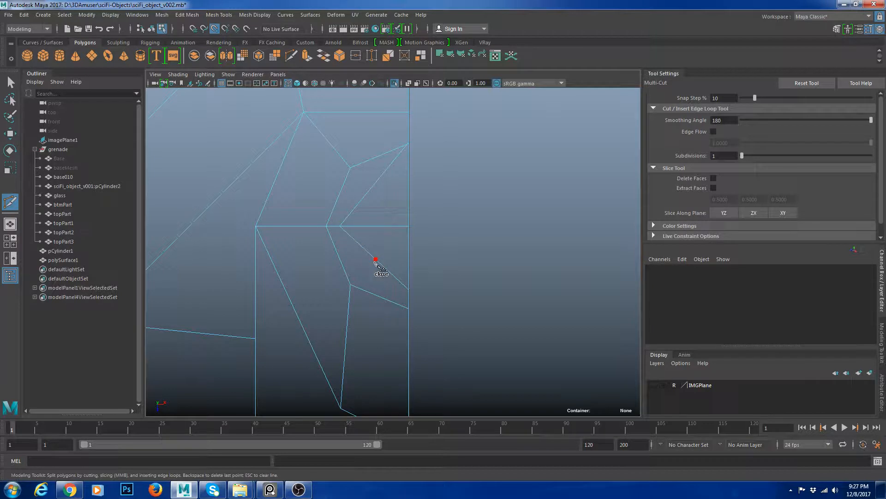
pyautogui.press('w')
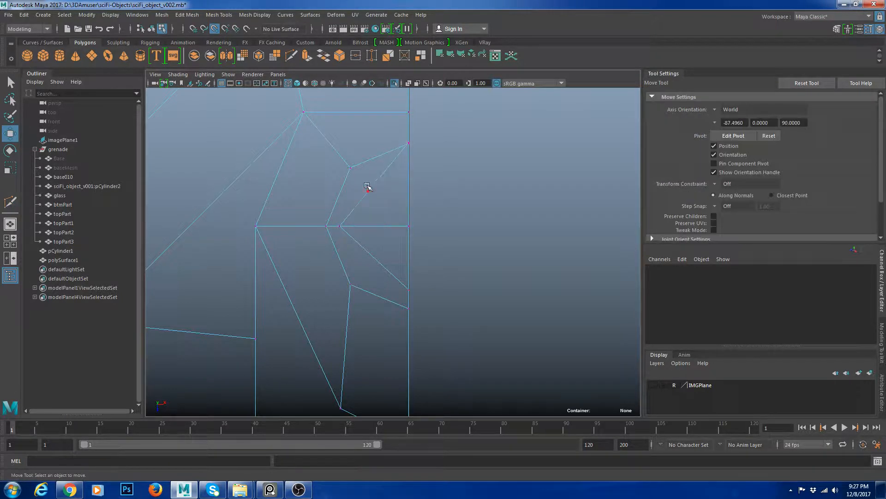
# Snap the new underside vertices onto the matching corners of the octagonal opening in the top view
pyautogui.click(368, 191)
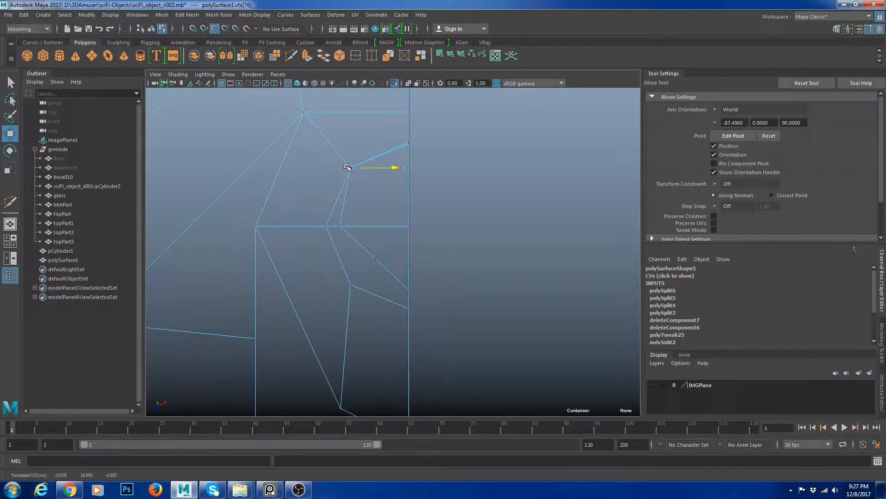
pyautogui.moveTo(347, 167); pyautogui.dragTo(349, 167)
pyautogui.click(385, 227)
pyautogui.click(376, 258)
pyautogui.click(408, 290)
pyautogui.click(408, 149)
# Delete the two underside faces enclosed by the octagonal outline so the opening passes through the half tab
pyautogui.press('space')
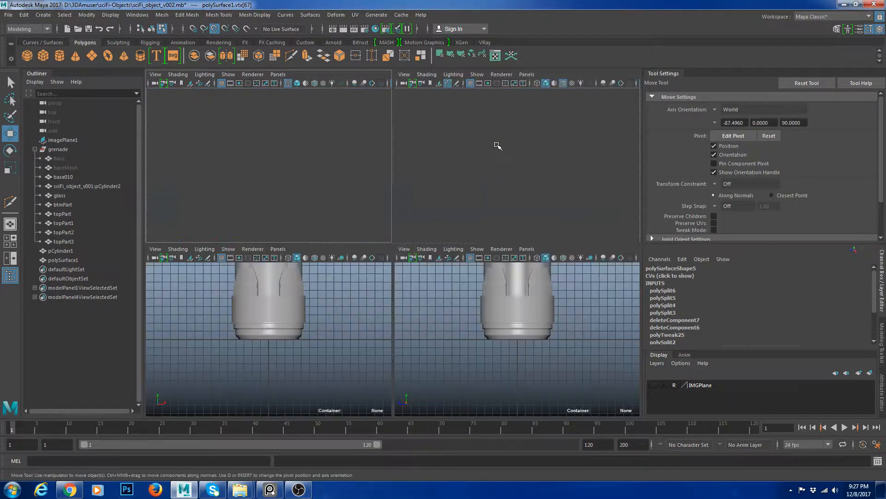
pyautogui.press('space')
pyautogui.press('F11')
pyautogui.click(396, 236)
pyautogui.press('Delete')
pyautogui.click(456, 241)
pyautogui.press('Delete')
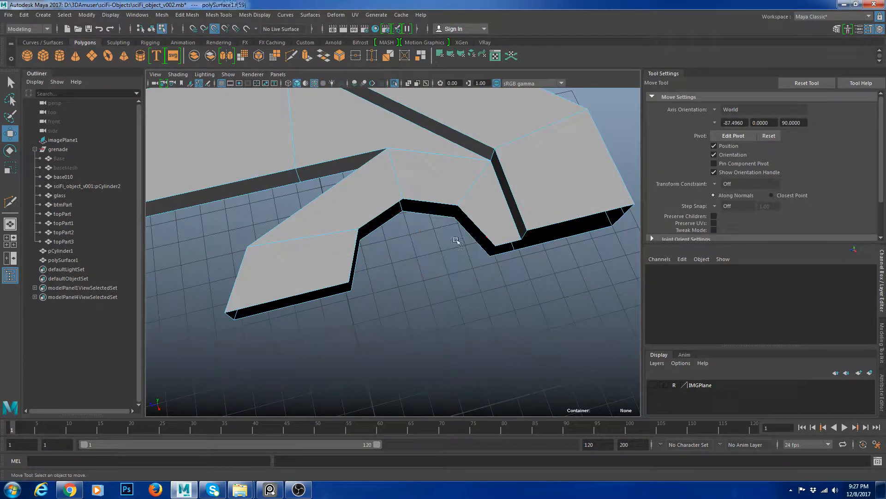
pyautogui.moveTo(456, 242); pyautogui.dragTo(514, 172, button='right')
# Cut two underside edges linking the octagonal opening's corners to the tongue's outer corner and the inner rim corner
pyautogui.keyDown('alt'); pyautogui.moveTo(500, 266); pyautogui.dragTo(471, 167); pyautogui.keyUp('alt')
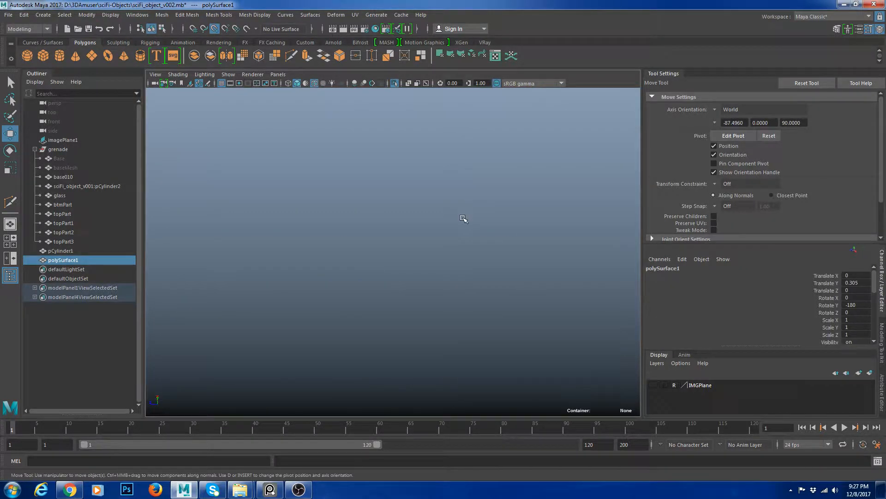
pyautogui.keyDown('alt'); pyautogui.moveTo(463, 218); pyautogui.dragTo(451, 232); pyautogui.keyUp('alt')
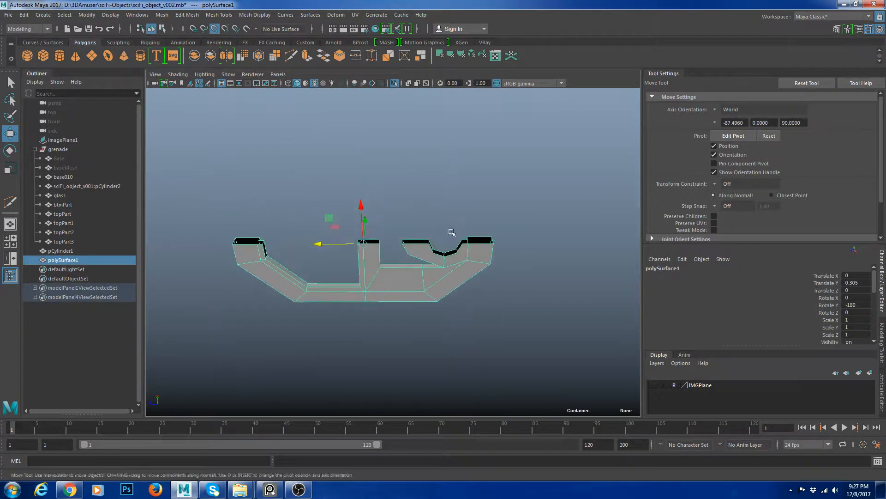
pyautogui.keyDown('alt'); pyautogui.moveTo(451, 231); pyautogui.dragTo(524, 245, button='right'); pyautogui.keyUp('alt')
pyautogui.keyDown('alt'); pyautogui.moveTo(524, 244); pyautogui.dragTo(528, 275); pyautogui.keyUp('alt')
pyautogui.keyDown('alt'); pyautogui.moveTo(528, 275); pyautogui.dragTo(449, 259, button='middle'); pyautogui.keyUp('alt')
pyautogui.keyDown('alt'); pyautogui.moveTo(449, 259); pyautogui.dragTo(511, 309, button='right'); pyautogui.keyUp('alt')
pyautogui.keyDown('shift'); pyautogui.moveTo(353, 187); pyautogui.dragTo(308, 189, button='right'); pyautogui.keyUp('shift')
pyautogui.click(317, 213)
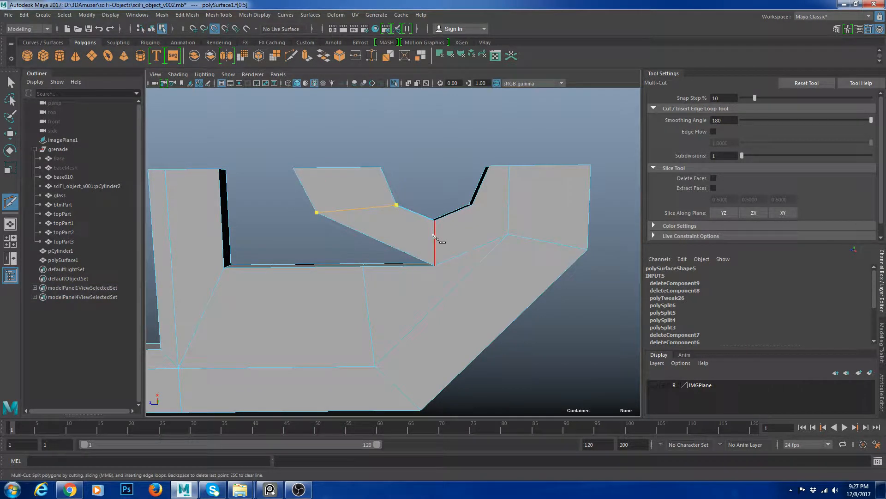
pyautogui.press('Return')
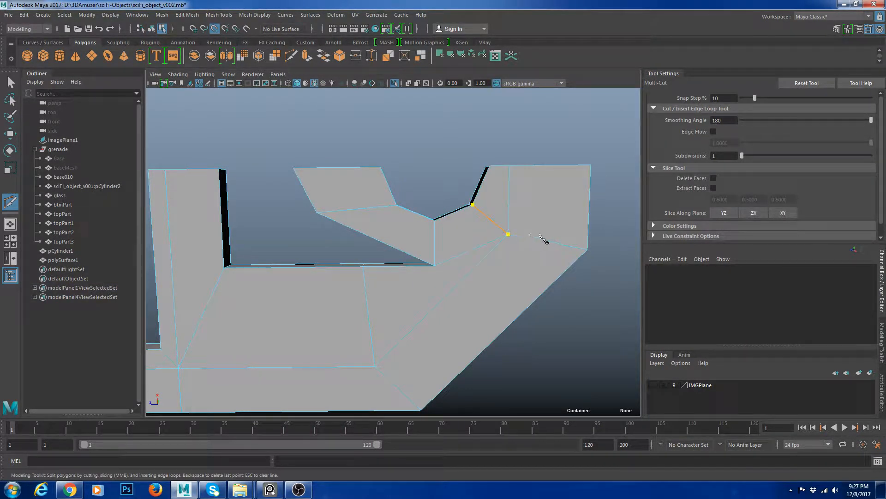
pyautogui.press('Return')
pyautogui.press('w')
pyautogui.press('F8')
# Cut an edge from the inner end of the gap beside the tongue across the underside and onto the outer wall
pyautogui.keyDown('alt'); pyautogui.moveTo(498, 278); pyautogui.dragTo(491, 228, button='middle'); pyautogui.keyUp('alt')
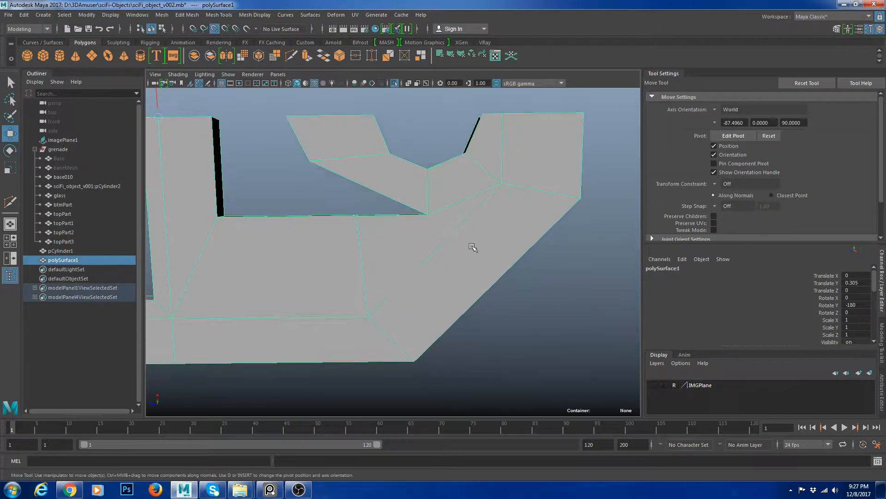
pyautogui.keyDown('shift'); pyautogui.moveTo(488, 193); pyautogui.dragTo(452, 197, button='right'); pyautogui.keyUp('shift')
pyautogui.click(429, 215)
pyautogui.click(496, 280)
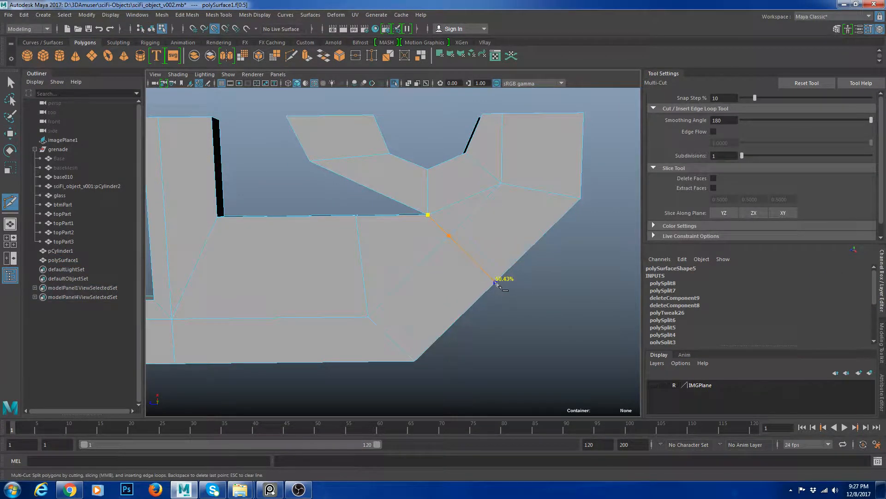
pyautogui.keyDown('alt'); pyautogui.moveTo(568, 285); pyautogui.dragTo(405, 367); pyautogui.keyUp('alt')
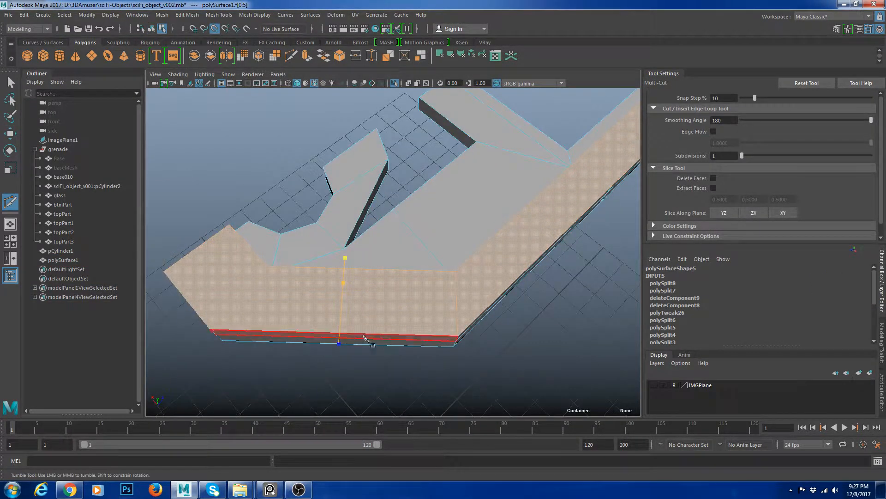
pyautogui.keyDown('alt'); pyautogui.moveTo(368, 337); pyautogui.dragTo(369, 356); pyautogui.keyUp('alt')
pyautogui.click(420, 313)
pyautogui.press('Return')
pyautogui.click(421, 314)
# Cut the matching edge across the top of the rim from the gap's inner end to the outer wall, merging and aligning its vertices
pyautogui.keyDown('alt'); pyautogui.moveTo(357, 230); pyautogui.dragTo(366, 287); pyautogui.keyUp('alt')
pyautogui.click(334, 289)
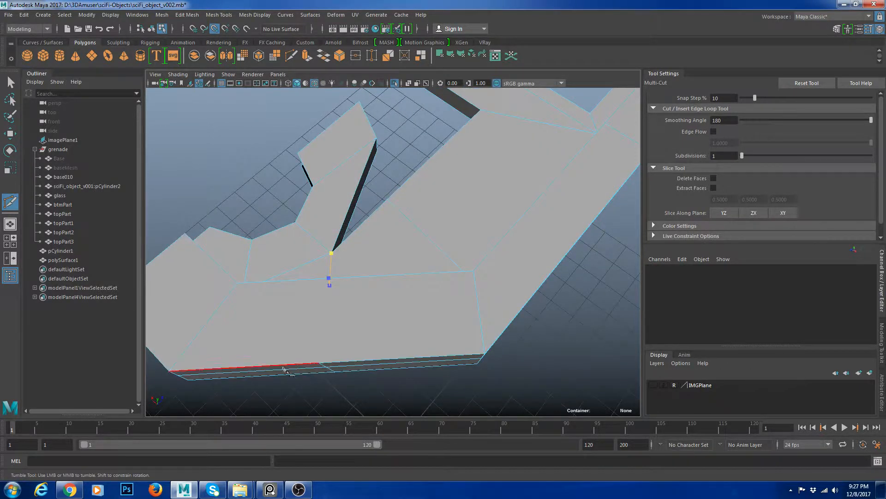
pyautogui.keyDown('alt'); pyautogui.moveTo(284, 370); pyautogui.dragTo(375, 312); pyautogui.keyUp('alt')
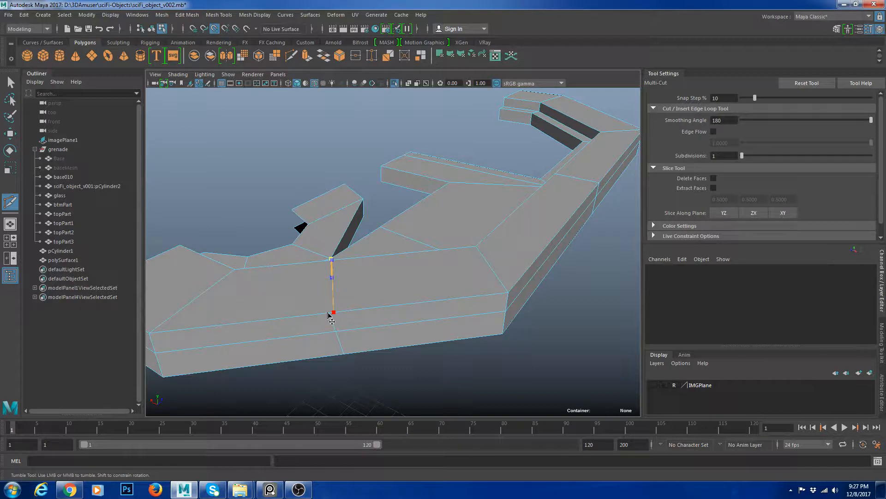
pyautogui.press('Return')
pyautogui.press('w')
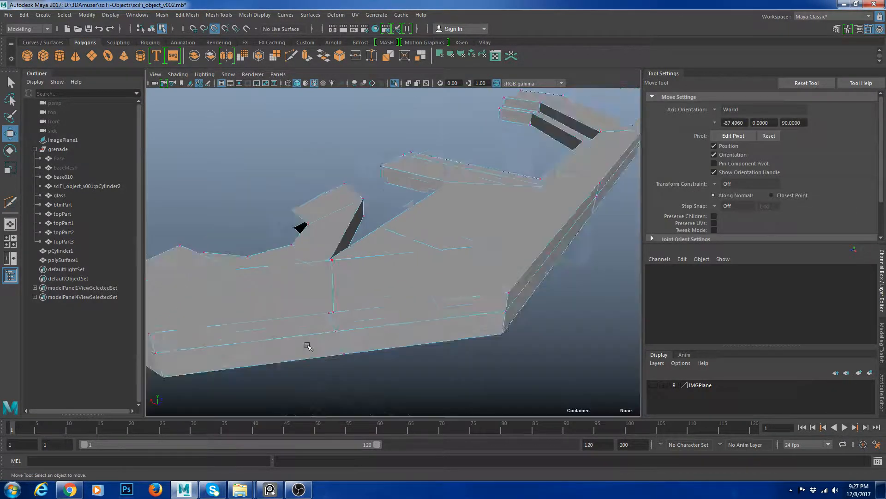
pyautogui.scroll(-3, 307, 346)
pyautogui.moveTo(365, 289); pyautogui.dragTo(366, 290)
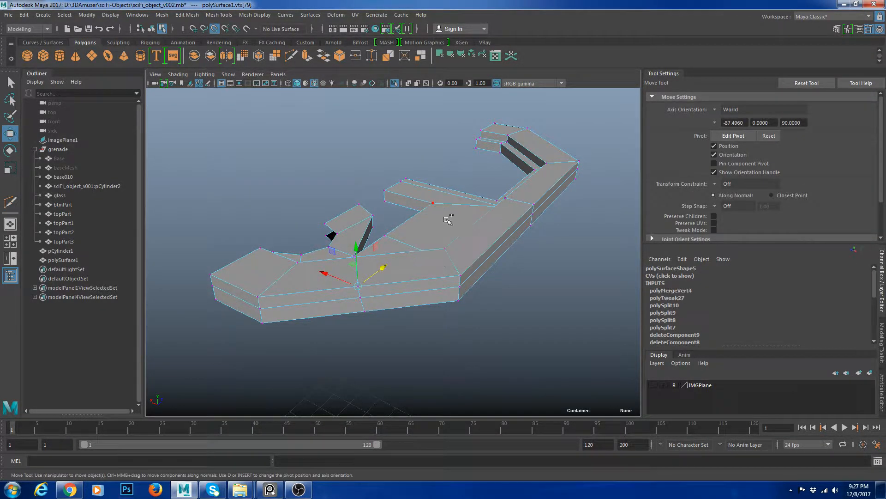
# Examine the half tab's shape around the octagonal opening in smooth preview, and return to the unsmoothed display
pyautogui.moveTo(446, 222); pyautogui.dragTo(471, 207, button='right')
pyautogui.press('3')
pyautogui.keyDown('alt'); pyautogui.moveTo(472, 207); pyautogui.dragTo(397, 291); pyautogui.keyUp('alt')
pyautogui.click(512, 193)
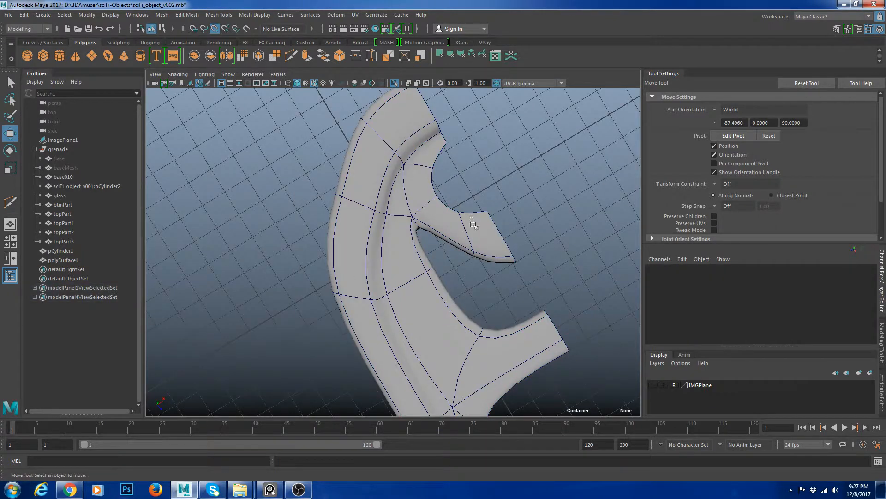
pyautogui.moveTo(469, 217); pyautogui.dragTo(473, 224)
pyautogui.press('1')
pyautogui.click(473, 174)
pyautogui.keyDown('alt'); pyautogui.moveTo(472, 175); pyautogui.dragTo(402, 197); pyautogui.keyUp('alt')
pyautogui.click(402, 196)
pyautogui.moveTo(402, 196); pyautogui.dragTo(361, 189, button='right')
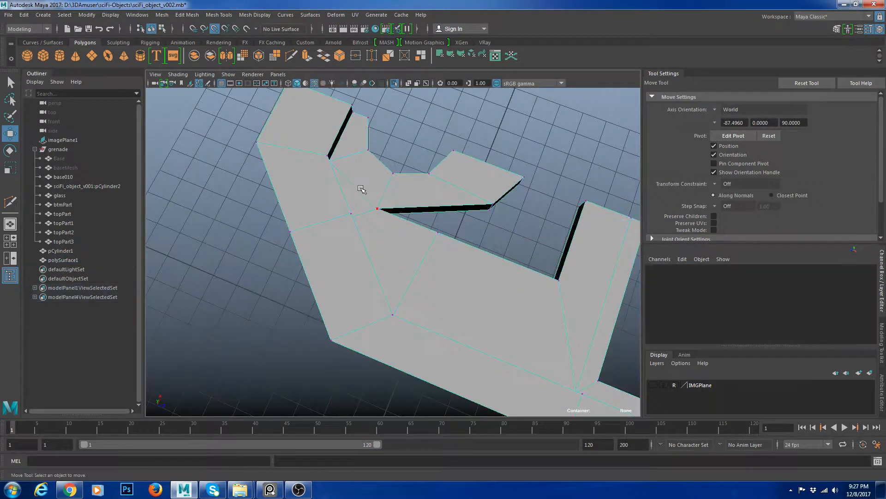
pyautogui.click(377, 209)
pyautogui.keyDown('alt'); pyautogui.moveTo(485, 203); pyautogui.dragTo(380, 197); pyautogui.keyUp('alt')
pyautogui.moveTo(422, 203); pyautogui.dragTo(422, 183, button='right')
pyautogui.click(437, 186)
pyautogui.keyDown('alt'); pyautogui.moveTo(439, 194); pyautogui.dragTo(419, 188); pyautogui.keyUp('alt')
pyautogui.moveTo(409, 171); pyautogui.dragTo(368, 194, button='right')
pyautogui.press('w')
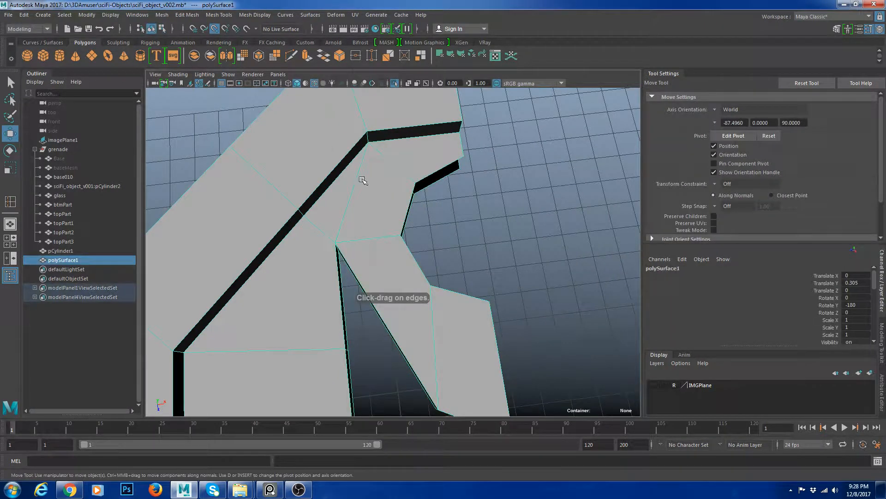
# Cut an edge across the tongue's top from the gap's inner end past the octagonal opening to the centreline, and delete the redundant diagonal edge
pyautogui.keyDown('shift'); pyautogui.moveTo(402, 162); pyautogui.dragTo(384, 153, button='right'); pyautogui.keyUp('shift')
pyautogui.click(335, 243)
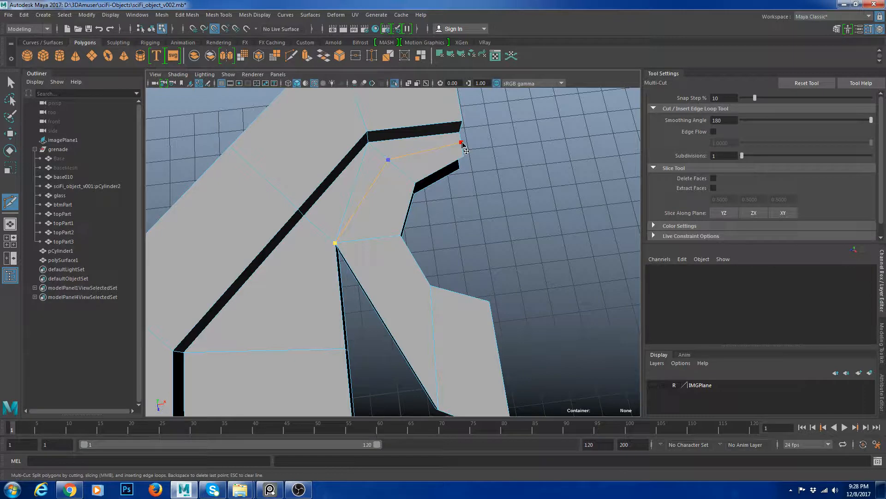
pyautogui.press('w')
pyautogui.click(361, 170)
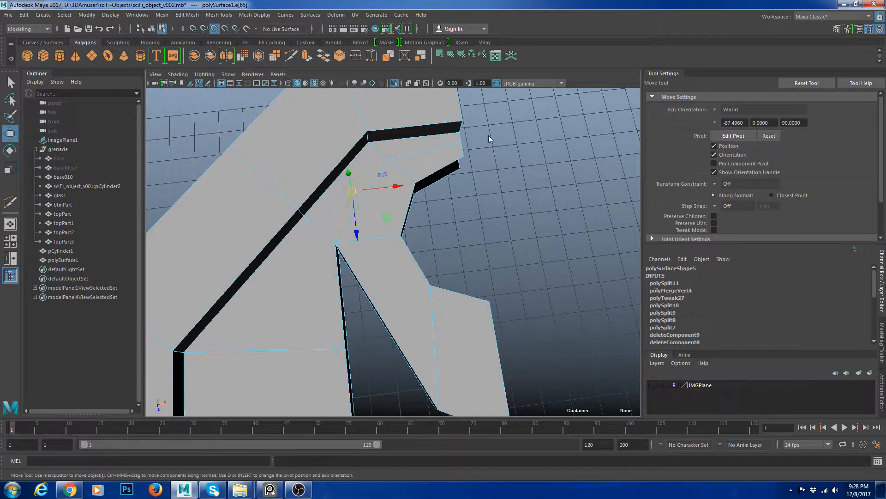
pyautogui.press('Delete')
# Cut the matching edge on the underside from the gap's inner end to the centreline, and delete the redundant diagonal edge there
pyautogui.keyDown('alt'); pyautogui.moveTo(361, 170); pyautogui.dragTo(379, 228); pyautogui.keyUp('alt')
pyautogui.moveTo(379, 228); pyautogui.dragTo(367, 203, button='right')
pyautogui.click(337, 208)
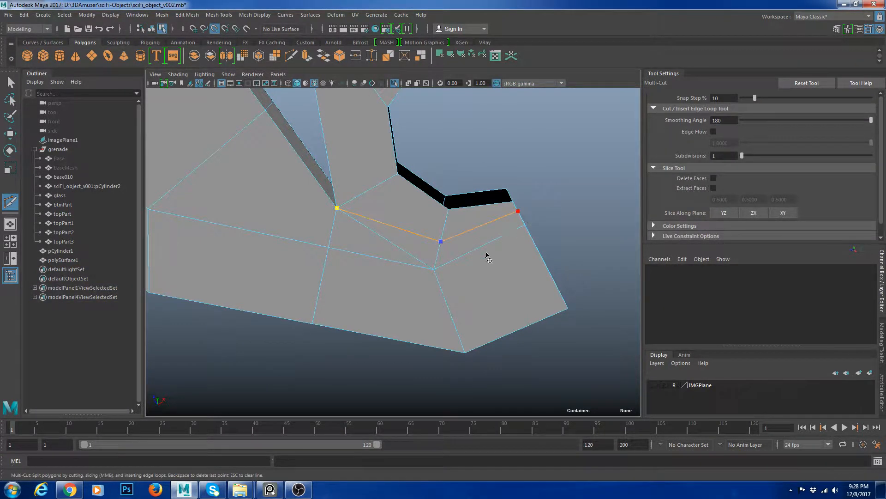
pyautogui.press('w')
pyautogui.click(397, 245)
pyautogui.press('Delete')
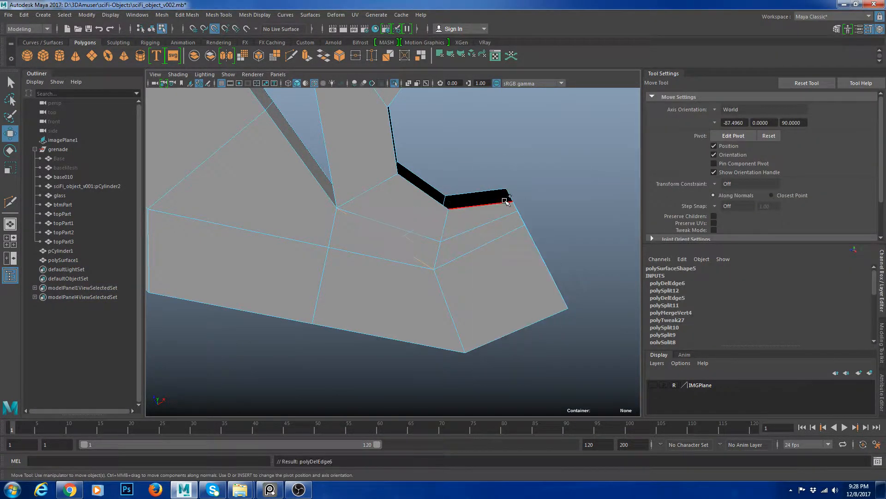
# Examine the recut surface around the opening in smooth preview, and return to the unsmoothed display
pyautogui.keyDown('alt'); pyautogui.moveTo(506, 201); pyautogui.dragTo(413, 233); pyautogui.keyUp('alt')
pyautogui.moveTo(411, 231); pyautogui.dragTo(450, 219, button='right')
pyautogui.press('3')
pyautogui.click(516, 261)
pyautogui.keyDown('alt'); pyautogui.moveTo(516, 261); pyautogui.dragTo(501, 273); pyautogui.keyUp('alt')
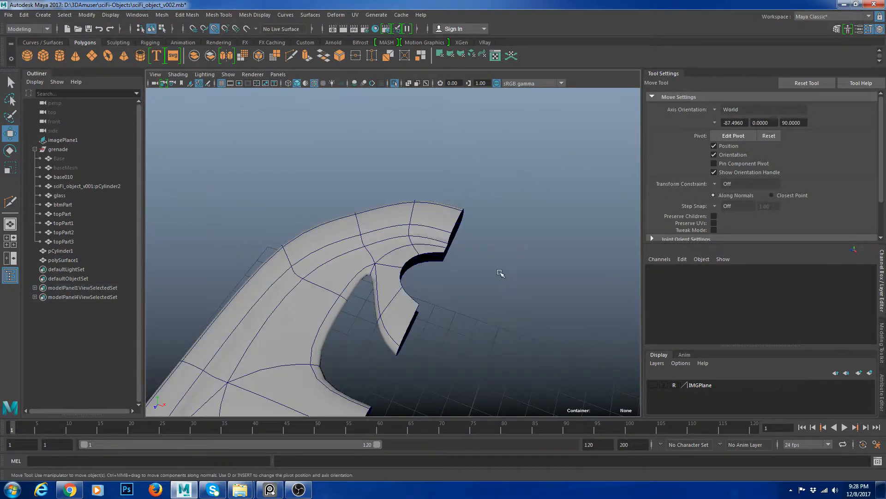
pyautogui.click(406, 318)
pyautogui.press('1')
# Try an edge loop around the outer wall, undo it, and reset the Insert Edge Loop tool to its default settings
pyautogui.click(457, 299)
pyautogui.keyDown('alt'); pyautogui.moveTo(457, 298); pyautogui.dragTo(489, 318); pyautogui.keyUp('alt')
pyautogui.click(480, 318)
pyautogui.keyDown('alt'); pyautogui.moveTo(480, 277); pyautogui.dragTo(419, 271); pyautogui.keyUp('alt')
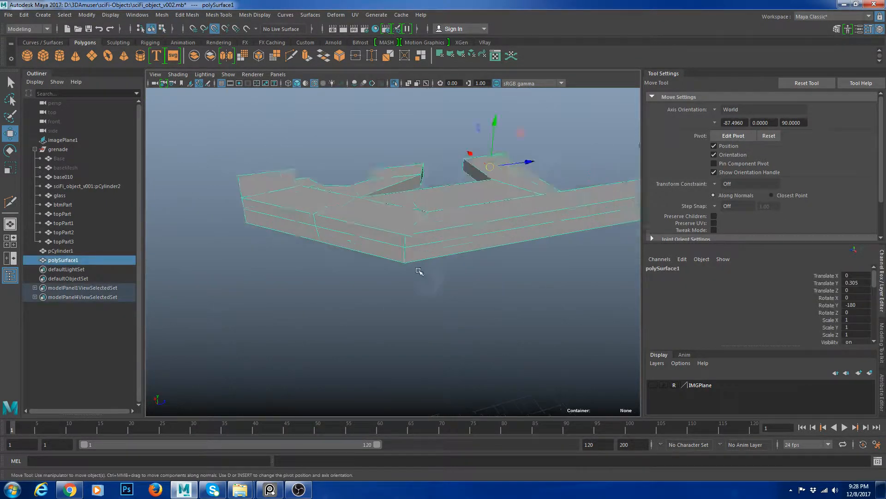
pyautogui.scroll(2, 417, 268)
pyautogui.keyDown('shift'); pyautogui.moveTo(414, 239); pyautogui.dragTo(448, 206, button='right'); pyautogui.keyUp('shift')
pyautogui.click(410, 234)
pyautogui.hotkey('ctrl', 'z')
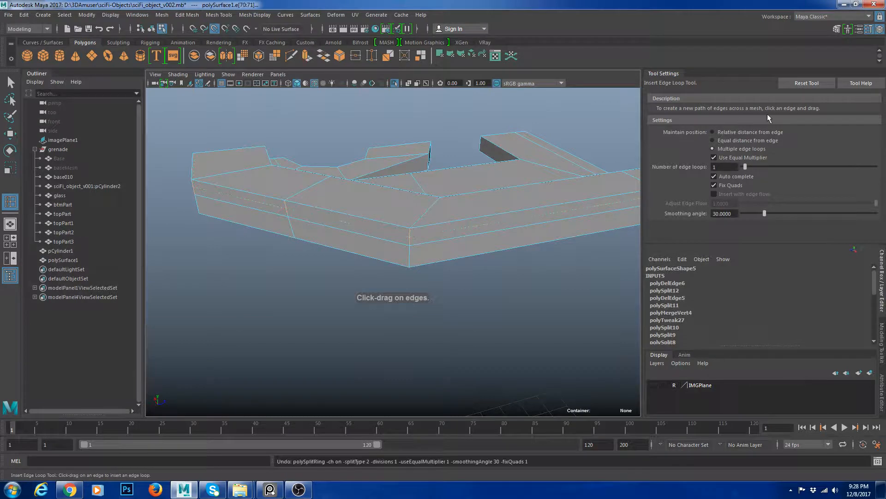
pyautogui.click(808, 83)
# Insert supporting edge loops close to the upper and lower edges of the tab's outer wall
pyautogui.scroll(2, 459, 194)
pyautogui.click(419, 230)
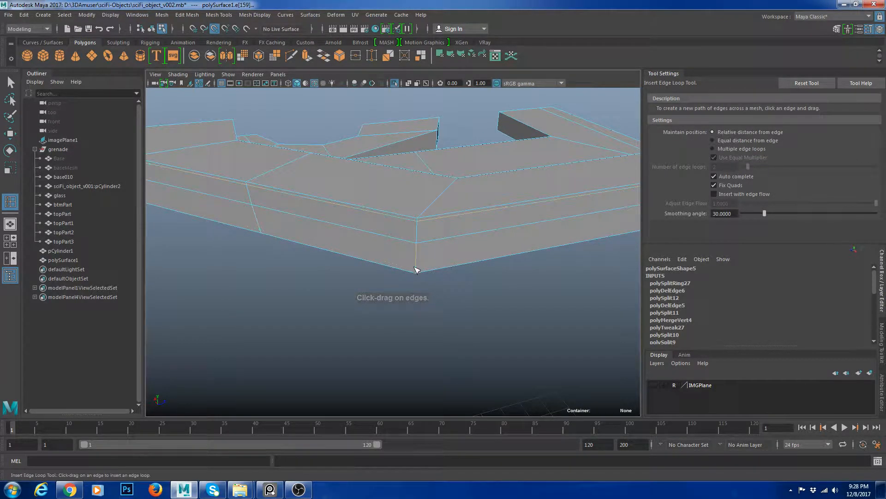
pyautogui.click(417, 270)
# Insert a supporting edge loop along the wall of the rim's raised inner step
pyautogui.keyDown('alt'); pyautogui.moveTo(521, 268); pyautogui.dragTo(451, 312); pyautogui.keyUp('alt')
pyautogui.scroll(2, 451, 312)
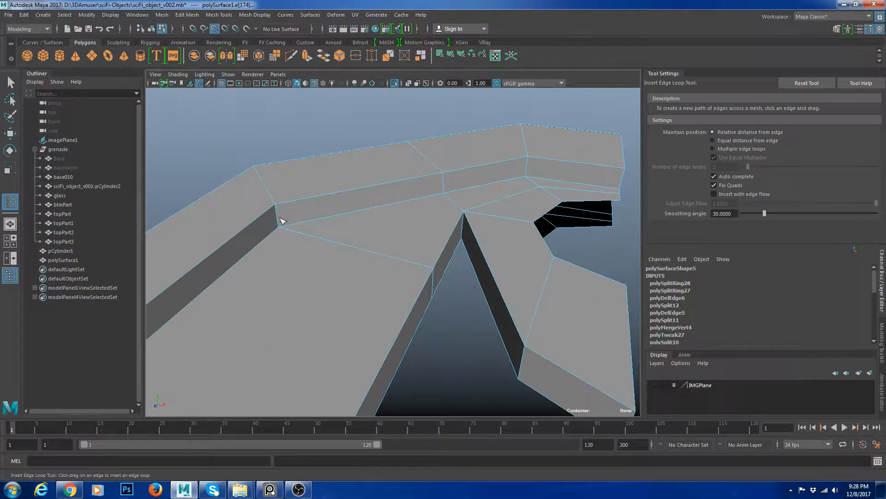
pyautogui.click(277, 206)
pyautogui.scroll(-3, 545, 241)
pyautogui.keyDown('alt'); pyautogui.moveTo(545, 241); pyautogui.dragTo(339, 194); pyautogui.keyUp('alt')
pyautogui.scroll(4, 461, 208)
pyautogui.keyDown('alt'); pyautogui.moveTo(565, 211); pyautogui.dragTo(472, 171); pyautogui.keyUp('alt')
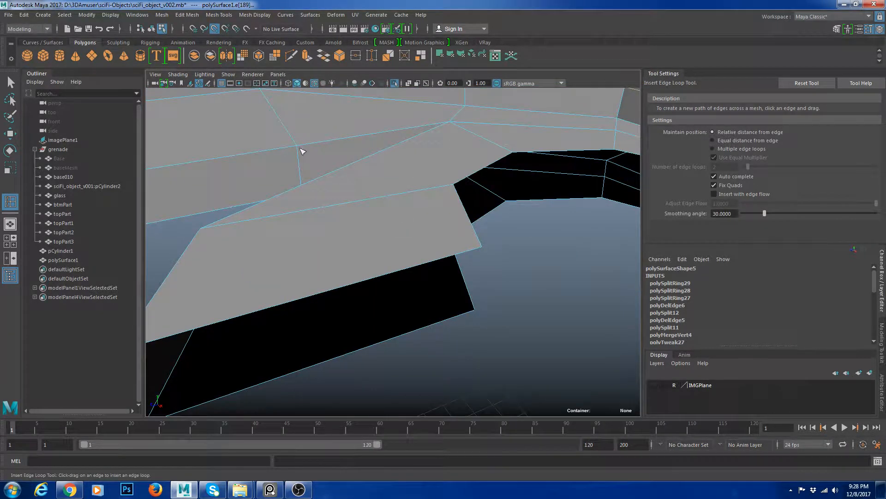
# Insert supporting edge loops close to the upper and lower edges of the walls around the gap and the finger opening
pyautogui.click(299, 150)
pyautogui.scroll(-3, 488, 205)
pyautogui.keyDown('alt'); pyautogui.moveTo(488, 206); pyautogui.dragTo(404, 283); pyautogui.keyUp('alt')
pyautogui.click(465, 253)
pyautogui.scroll(-3, 465, 254)
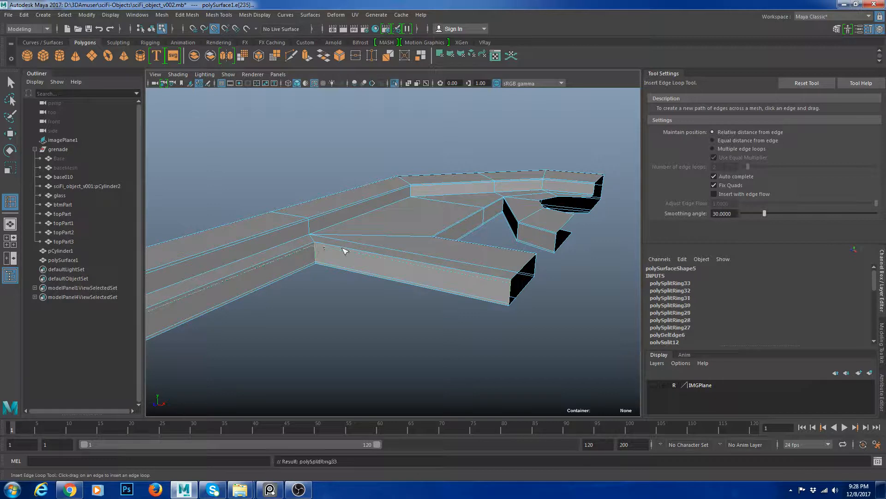
# Examine the half tab with its new supporting loops in smooth preview, and return to the unsmoothed display
pyautogui.press('w')
pyautogui.press('3')
pyautogui.scroll(-5, 508, 194)
pyautogui.click(533, 184)
pyautogui.keyDown('alt'); pyautogui.moveTo(532, 183); pyautogui.dragTo(480, 235); pyautogui.keyUp('alt')
pyautogui.click(329, 292)
pyautogui.press('1')
# Insert supporting edge loops on both sides of the rim's bend beside the finger opening, undoing a misplaced one
pyautogui.keyDown('alt'); pyautogui.moveTo(330, 291); pyautogui.dragTo(419, 281); pyautogui.keyUp('alt')
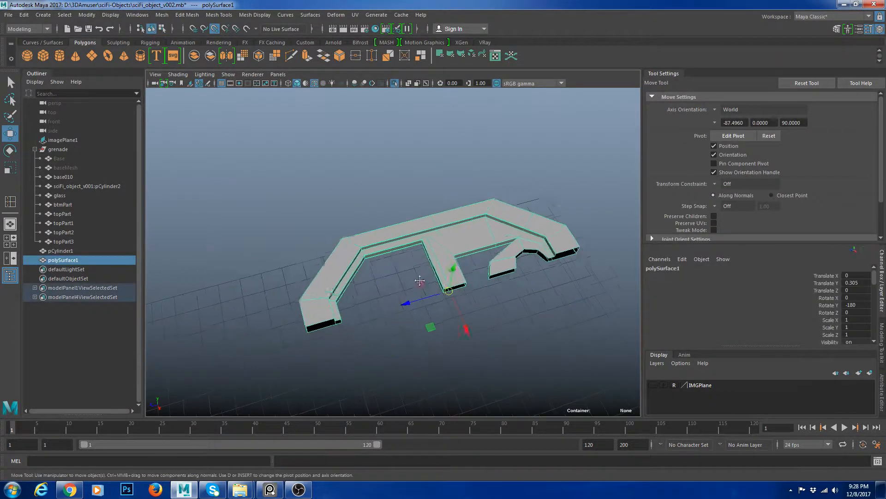
pyautogui.scroll(5, 420, 281)
pyautogui.press('g')
pyautogui.moveTo(347, 231); pyautogui.dragTo(369, 314)
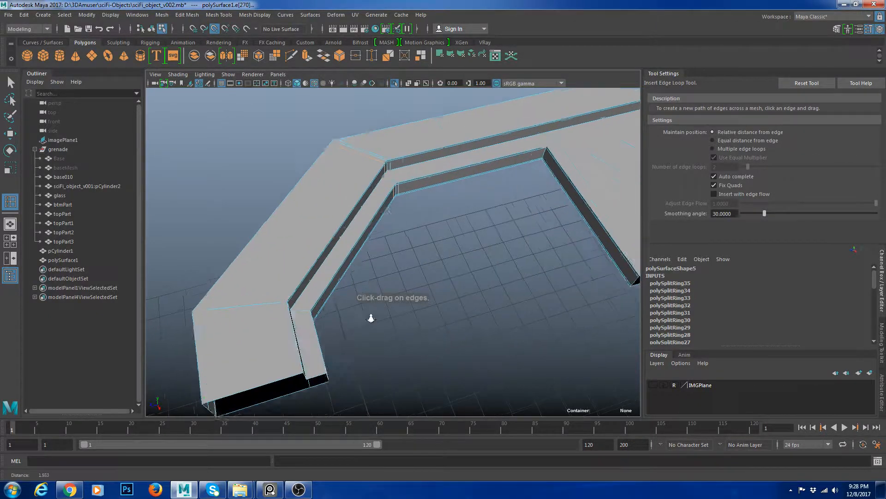
pyautogui.scroll(2, 369, 314)
pyautogui.hotkey('ctrl', 'z')
pyautogui.moveTo(383, 155); pyautogui.dragTo(384, 151)
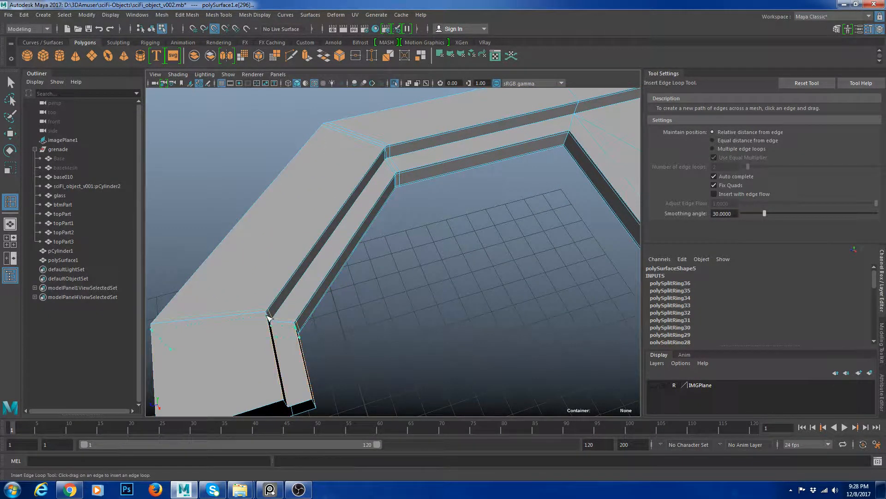
# Insert supporting edge loops beside the crossbar's inner corners and at the rim's bend near the tongue
pyautogui.scroll(-5, 269, 318)
pyautogui.keyDown('alt'); pyautogui.moveTo(512, 231); pyautogui.dragTo(472, 243); pyautogui.keyUp('alt')
pyautogui.scroll(3, 364, 280)
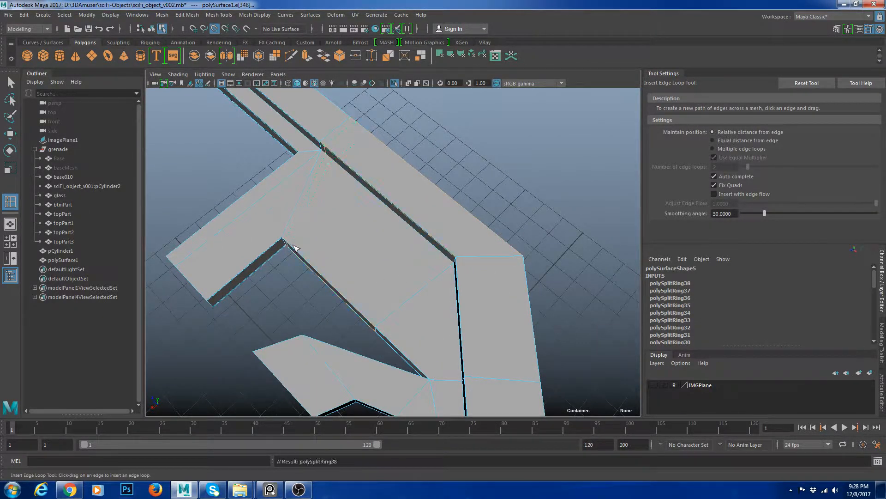
pyautogui.keyDown('alt'); pyautogui.moveTo(298, 266); pyautogui.dragTo(360, 254); pyautogui.keyUp('alt')
pyautogui.scroll(3, 360, 254)
pyautogui.hotkey('ctrl', 'z')
pyautogui.moveTo(298, 222); pyautogui.dragTo(419, 184)
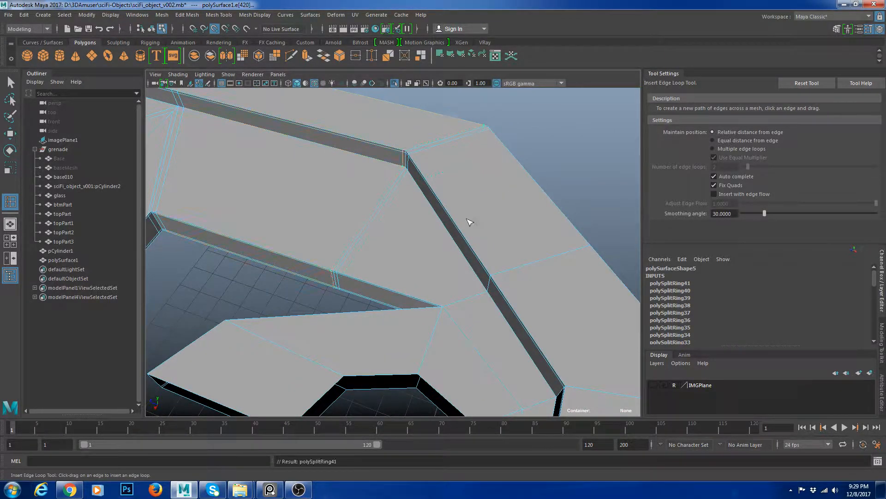
# Examine the sharpened corners of the half tab in smooth preview without the wireframe overlay, and return to the unsmoothed display
pyautogui.scroll(-3, 469, 222)
pyautogui.moveTo(456, 254)
pyautogui.keyDown('alt'); pyautogui.mouseDown()
pyautogui.moveTo(553, 267)
pyautogui.moveTo(475, 302)
pyautogui.moveTo(499, 259)
pyautogui.moveTo(516, 300)
pyautogui.mouseUp(); pyautogui.keyUp('alt')
pyautogui.scroll(-4, 521, 251)
pyautogui.press('w')
pyautogui.press('F8')
pyautogui.press('3')
pyautogui.click(554, 237)
pyautogui.scroll(-3, 554, 236)
pyautogui.hotkey('alt', '5')
pyautogui.scroll(3, 475, 303)
pyautogui.click(471, 245)
pyautogui.scroll(3, 480, 258)
pyautogui.scroll(2, 517, 299)
pyautogui.click(516, 299)
pyautogui.click(441, 198)
pyautogui.press('1')
# Insert another supporting edge loop near the rim's inner side around the tongue
pyautogui.keyDown('alt'); pyautogui.moveTo(593, 252); pyautogui.dragTo(422, 272); pyautogui.keyUp('alt')
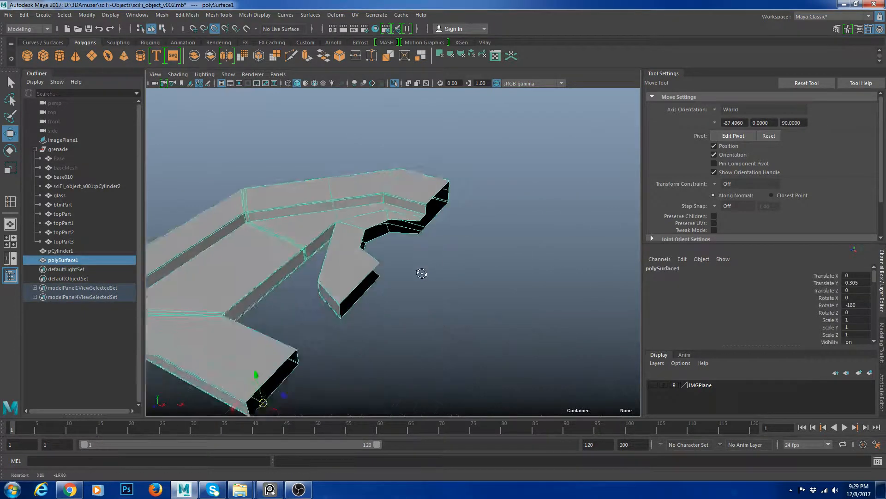
pyautogui.keyDown('alt'); pyautogui.moveTo(421, 273); pyautogui.dragTo(496, 346, button='right'); pyautogui.keyUp('alt')
pyautogui.keyDown('shift'); pyautogui.moveTo(433, 190); pyautogui.dragTo(382, 187, button='right'); pyautogui.keyUp('shift')
pyautogui.moveTo(377, 161); pyautogui.dragTo(377, 162)
# Examine the half tab and its crossbar corner in smooth preview, and return to the unsmoothed display
pyautogui.press('w')
pyautogui.press('3')
pyautogui.click(540, 188)
pyautogui.keyDown('alt'); pyautogui.moveTo(540, 194); pyautogui.dragTo(491, 206, button='right'); pyautogui.keyUp('alt')
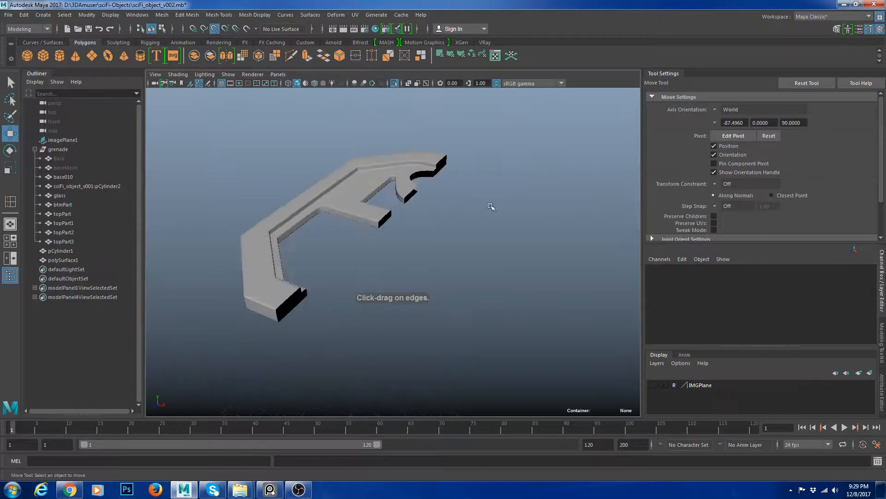
pyautogui.keyDown('alt'); pyautogui.moveTo(490, 206); pyautogui.dragTo(392, 233); pyautogui.keyUp('alt')
pyautogui.keyDown('alt'); pyautogui.moveTo(333, 194); pyautogui.dragTo(365, 219, button='middle'); pyautogui.keyUp('alt')
pyautogui.keyDown('alt'); pyautogui.moveTo(323, 203); pyautogui.dragTo(392, 233, button='right'); pyautogui.keyUp('alt')
pyautogui.click(368, 223)
pyautogui.press('1')
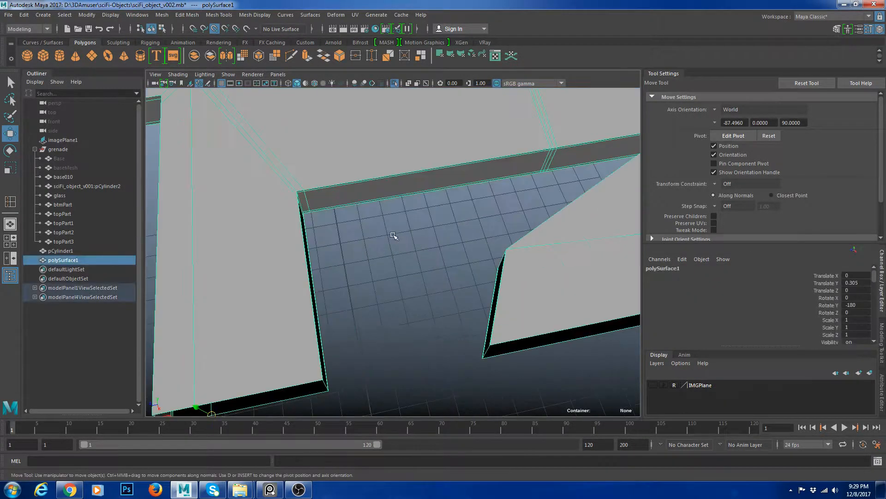
# Insert a supporting edge loop along the crossbar, close to its edge facing the finger opening
pyautogui.keyDown('shift'); pyautogui.rightClick(348, 167); pyautogui.keyUp('shift')
pyautogui.keyDown('shift'); pyautogui.moveTo(349, 167); pyautogui.dragTo(312, 180, button='right'); pyautogui.keyUp('shift')
pyautogui.keyDown('alt'); pyautogui.moveTo(390, 222); pyautogui.dragTo(348, 240, button='right'); pyautogui.keyUp('alt')
pyautogui.keyDown('alt'); pyautogui.moveTo(348, 240); pyautogui.dragTo(463, 277); pyautogui.keyUp('alt')
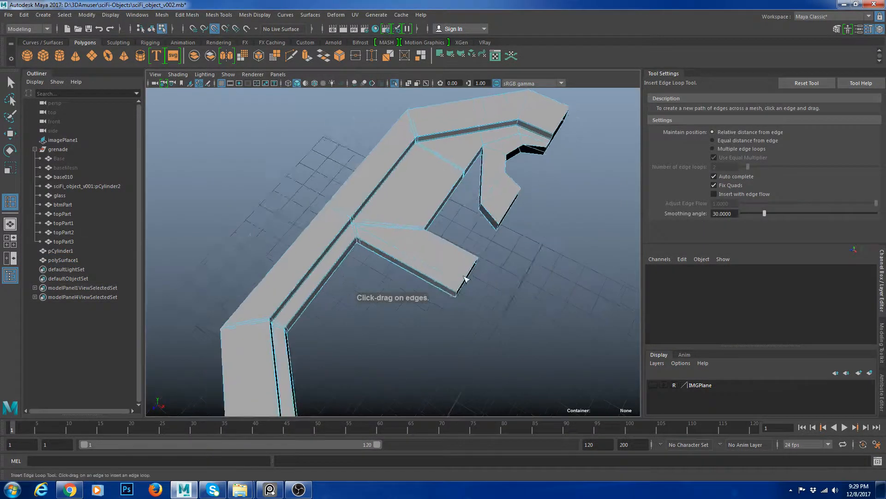
pyautogui.keyDown('alt'); pyautogui.moveTo(463, 277); pyautogui.dragTo(486, 289, button='right'); pyautogui.keyUp('alt')
pyautogui.keyDown('alt'); pyautogui.moveTo(486, 289); pyautogui.dragTo(382, 282, button='middle'); pyautogui.keyUp('alt')
pyautogui.keyDown('alt'); pyautogui.moveTo(382, 282); pyautogui.dragTo(408, 283); pyautogui.keyUp('alt')
pyautogui.click(410, 282)
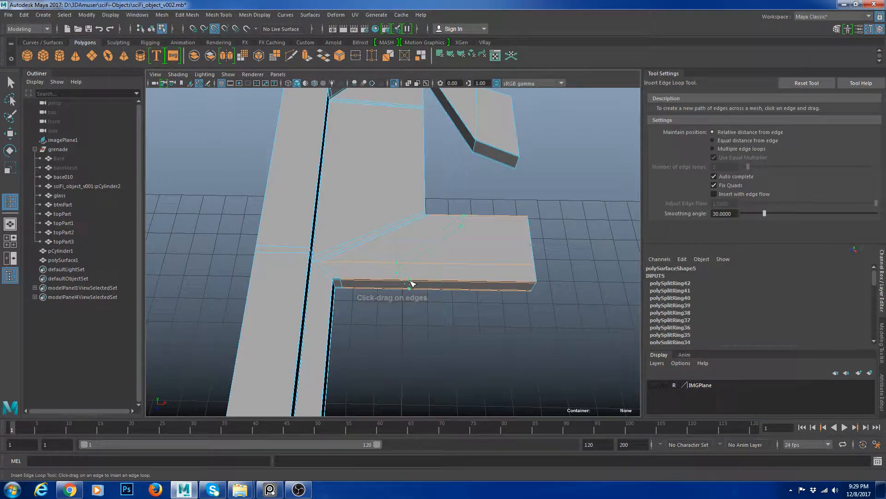
# Examine the crossbar's edges in smooth preview, and return to the unsmoothed display
pyautogui.keyDown('alt'); pyautogui.moveTo(525, 290); pyautogui.dragTo(453, 279); pyautogui.keyUp('alt')
pyautogui.press('w')
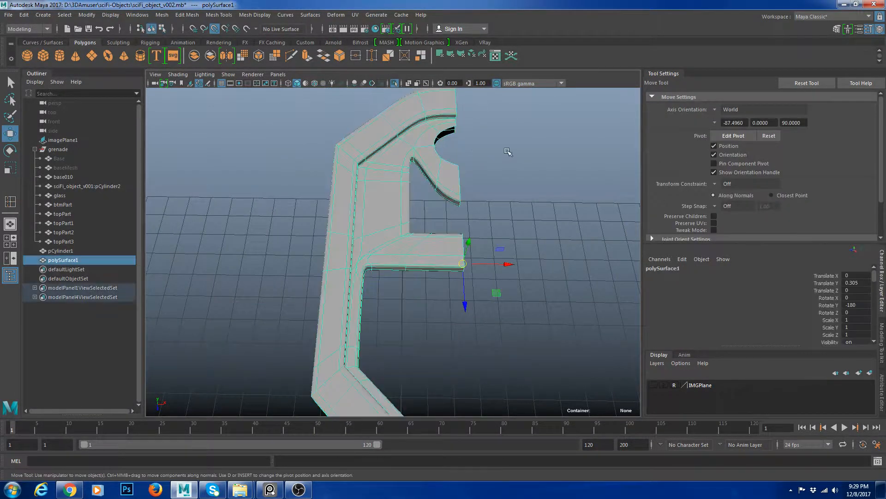
pyautogui.click(508, 152)
pyautogui.keyDown('alt'); pyautogui.moveTo(508, 152); pyautogui.dragTo(466, 208); pyautogui.keyUp('alt')
pyautogui.click(446, 226)
pyautogui.press('1')
# Duplicate the half tab in the top view and freeze the copy's transformations
pyautogui.keyDown('alt'); pyautogui.moveTo(446, 226); pyautogui.dragTo(204, 234, button='right'); pyautogui.keyUp('alt')
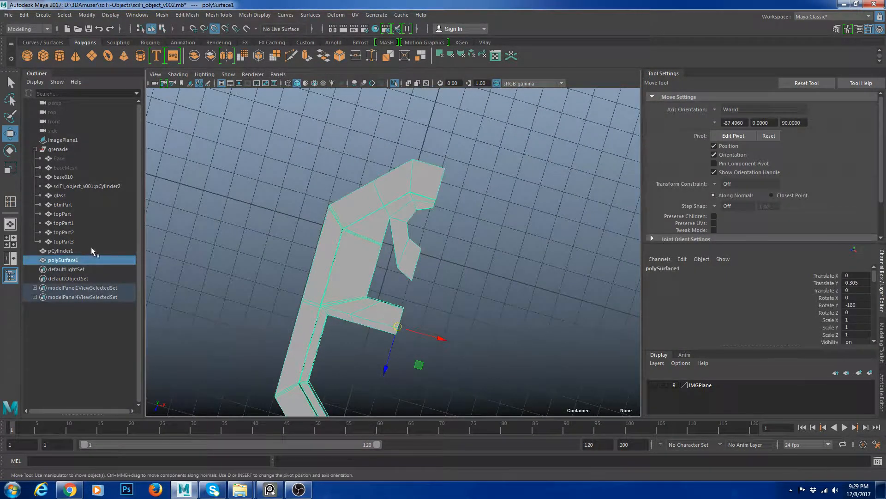
pyautogui.click(13, 239)
pyautogui.press('space')
pyautogui.keyDown('alt'); pyautogui.moveTo(397, 217); pyautogui.dragTo(447, 362, button='right'); pyautogui.keyUp('alt')
pyautogui.hotkey('ctrl', 'd')
pyautogui.press('r')
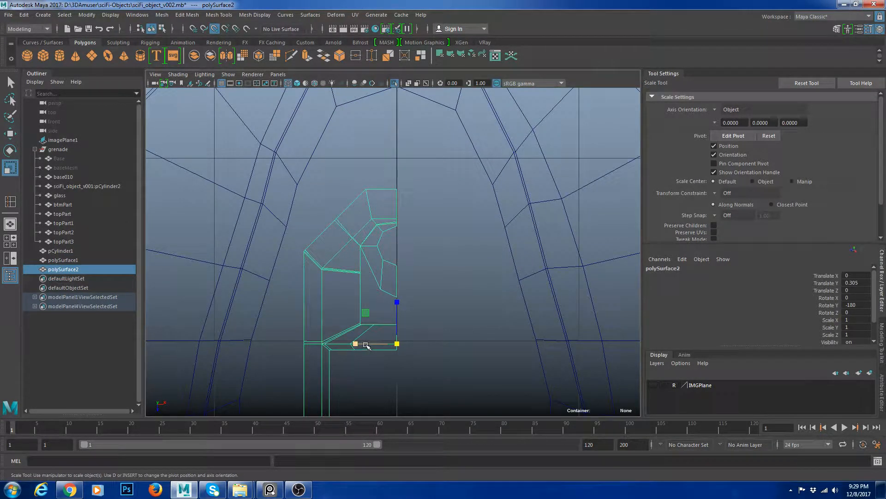
pyautogui.press('g')
# Mirror the copy across the centreline by scaling it negatively in X to match the original half, and freeze its transformations
pyautogui.moveTo(416, 345); pyautogui.dragTo(376, 346)
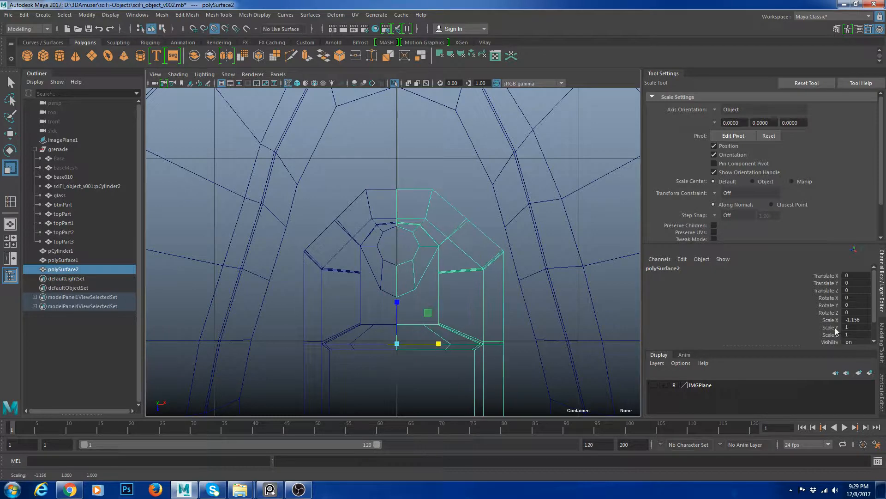
pyautogui.press('Return')
pyautogui.press('g')
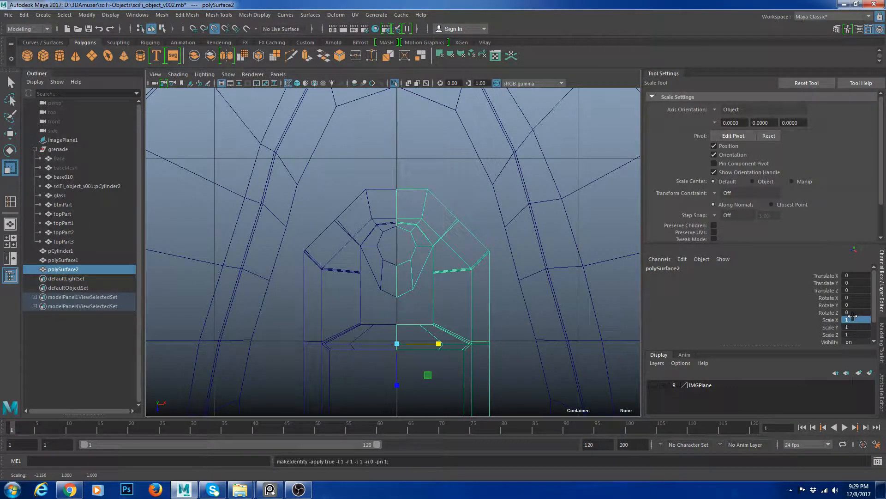
# Combine the two tab halves and merge the seam vertices with a distance threshold of 0.001
pyautogui.keyDown('shift'); pyautogui.click(393, 224); pyautogui.keyUp('shift')
pyautogui.keyDown('shift'); pyautogui.moveTo(421, 236); pyautogui.dragTo(359, 209, button='right'); pyautogui.keyUp('shift')
pyautogui.scroll(-10, 358, 209)
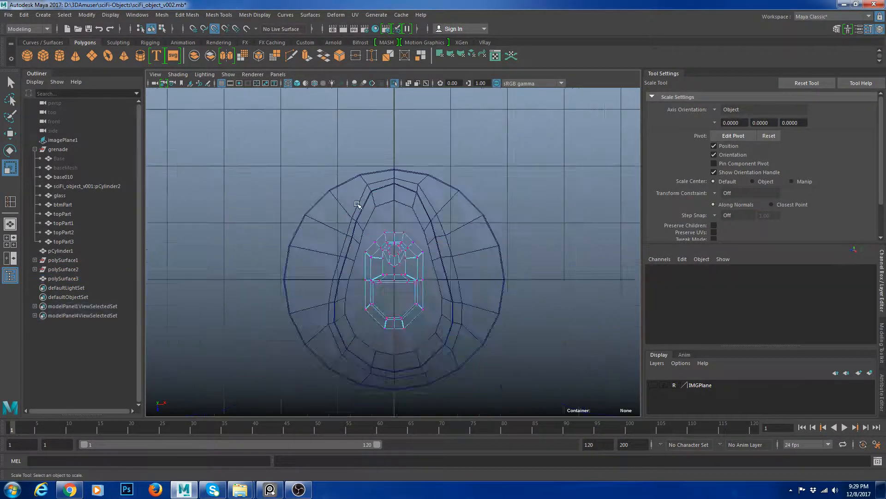
pyautogui.moveTo(358, 209); pyautogui.dragTo(538, 358)
pyautogui.scroll(5, 467, 231)
pyautogui.keyDown('shift'); pyautogui.moveTo(448, 196); pyautogui.dragTo(490, 150, button='right'); pyautogui.keyUp('shift')
pyautogui.scroll(7, 462, 185)
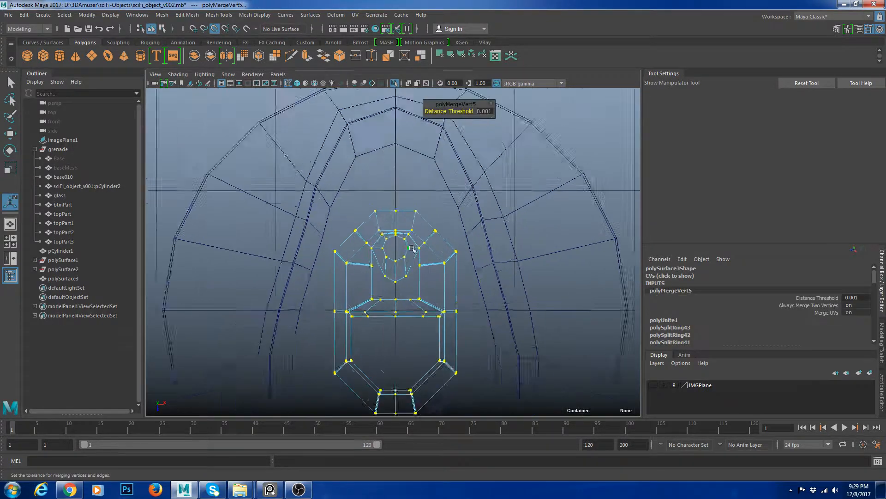
pyautogui.moveTo(378, 232); pyautogui.dragTo(403, 209, button='right')
# Examine the complete tab around the rivet opening in smooth preview, and return to the unsmoothed display
pyautogui.press('3')
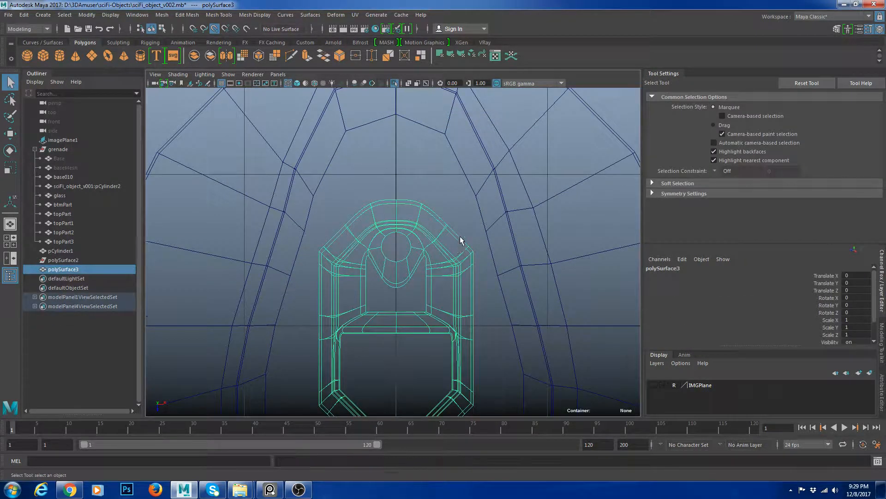
pyautogui.press('1')
pyautogui.press('space')
pyautogui.press('space')
pyautogui.keyDown('alt'); pyautogui.moveTo(599, 127); pyautogui.dragTo(450, 176); pyautogui.keyUp('alt')
pyautogui.press('3')
pyautogui.click(541, 162)
pyautogui.scroll(3, 450, 176)
pyautogui.keyDown('alt'); pyautogui.moveTo(450, 176); pyautogui.dragTo(503, 230, button='middle'); pyautogui.keyUp('alt')
pyautogui.click(503, 230)
pyautogui.press('1')
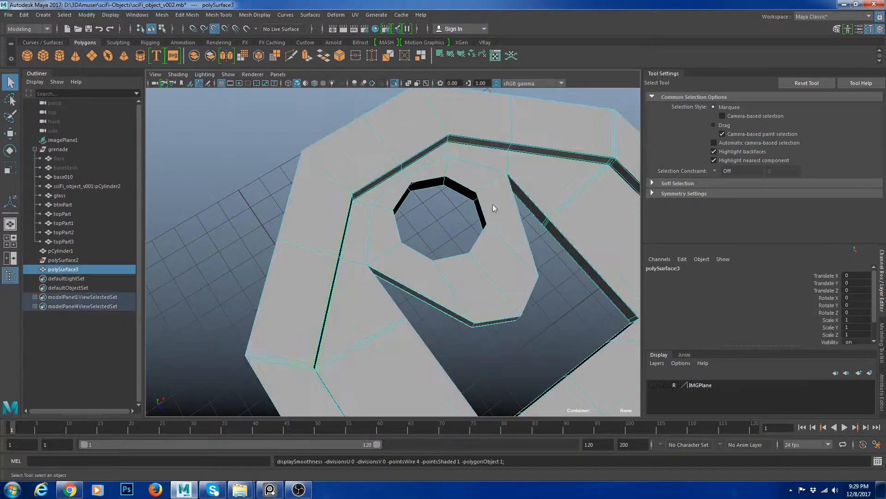
# Select the octagonal opening's edge loop and move it along the centreline toward the tongue's tip in the top view
pyautogui.moveTo(502, 229); pyautogui.dragTo(493, 204, button='right')
pyautogui.doubleClick(486, 203)
pyautogui.press('space')
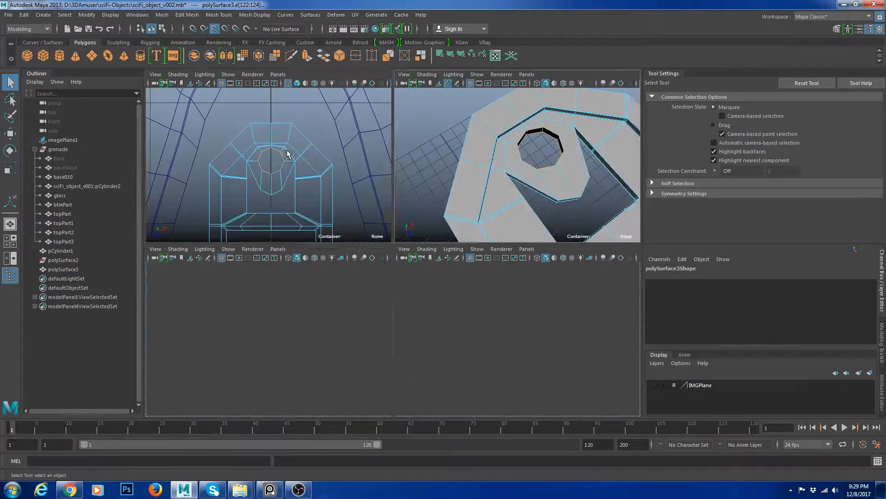
pyautogui.press('w')
pyautogui.press('space')
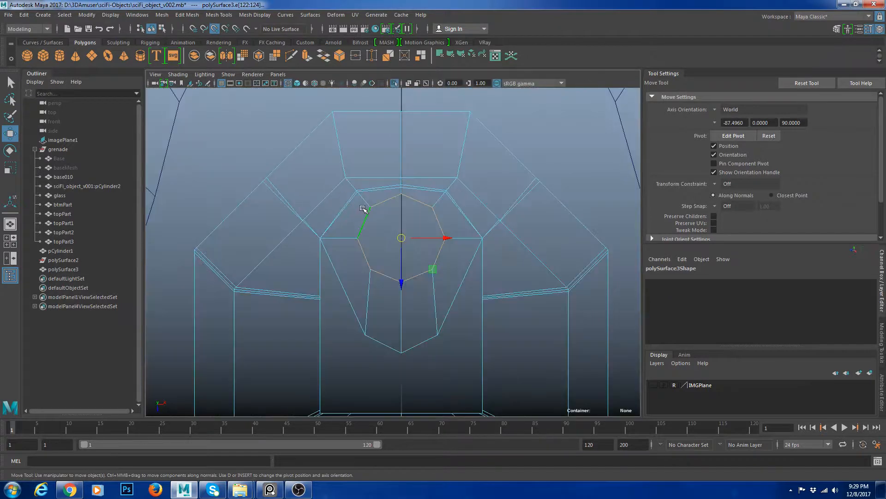
pyautogui.moveTo(401, 282); pyautogui.dragTo(402, 323)
# Scale the octagonal opening down uniformly and shift it slightly further toward the tongue's tip
pyautogui.press('r')
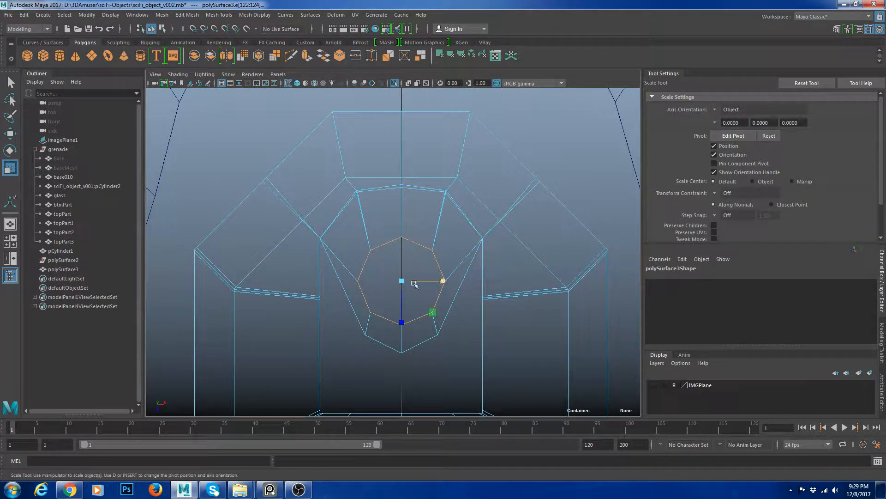
pyautogui.moveTo(414, 283); pyautogui.dragTo(389, 276)
pyautogui.press('w')
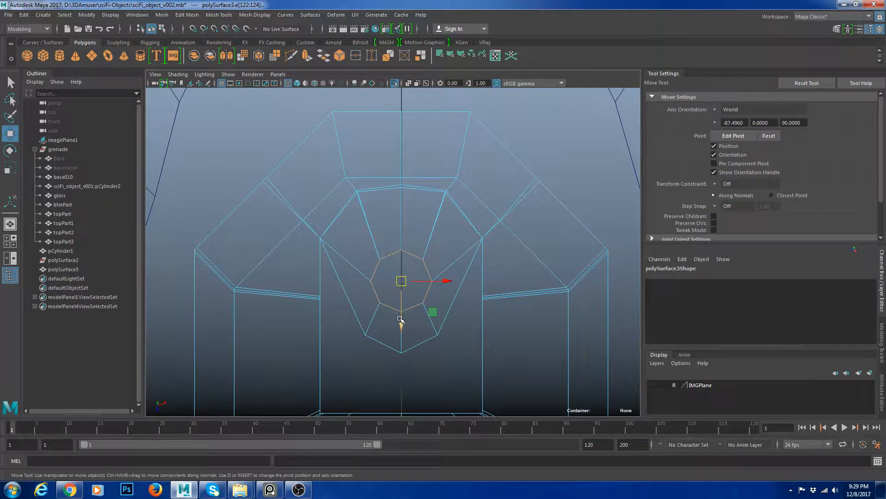
pyautogui.moveTo(401, 323); pyautogui.dragTo(400, 329)
pyautogui.press('space')
pyautogui.press('space')
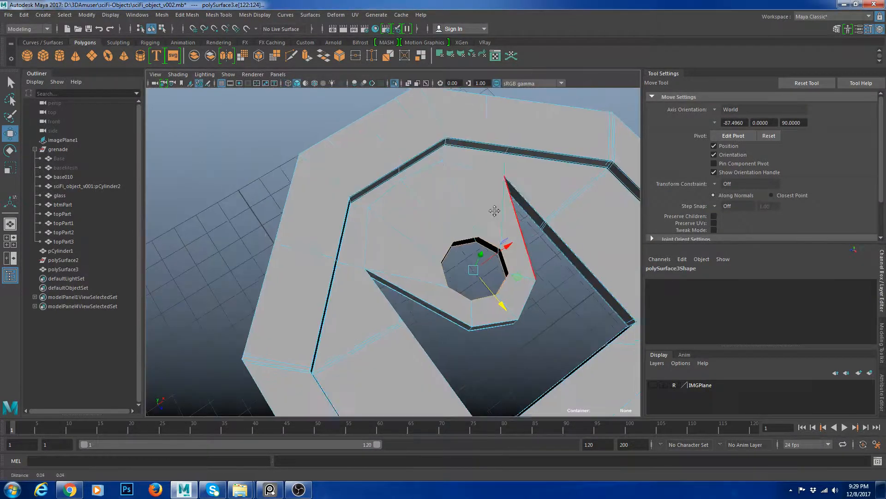
# Select the rivet opening's upper edge loop and snap it vertically to the height of the tongue's top surface
pyautogui.keyDown('alt'); pyautogui.moveTo(505, 209); pyautogui.dragTo(466, 309); pyautogui.keyUp('alt')
pyautogui.keyDown('alt'); pyautogui.moveTo(466, 310); pyautogui.dragTo(472, 326, button='right'); pyautogui.keyUp('alt')
pyautogui.click(434, 198)
pyautogui.doubleClick(434, 208)
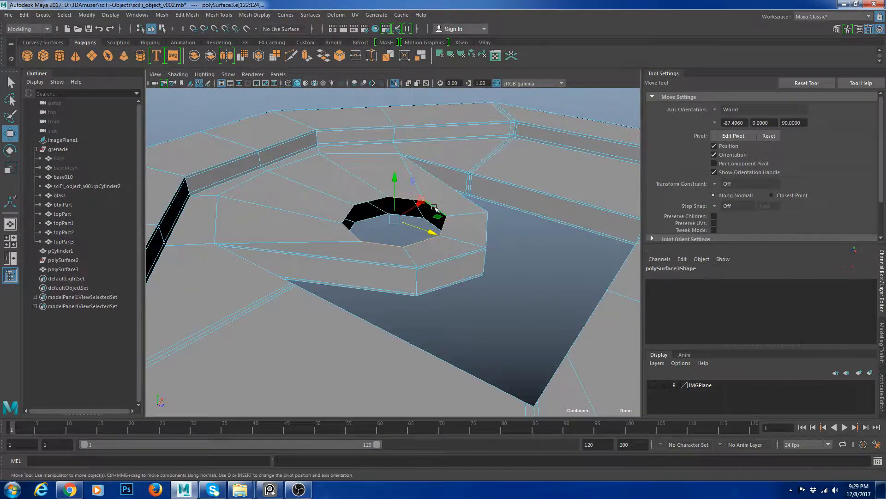
pyautogui.click(405, 185)
pyautogui.moveTo(443, 262); pyautogui.dragTo(395, 250, button='middle')
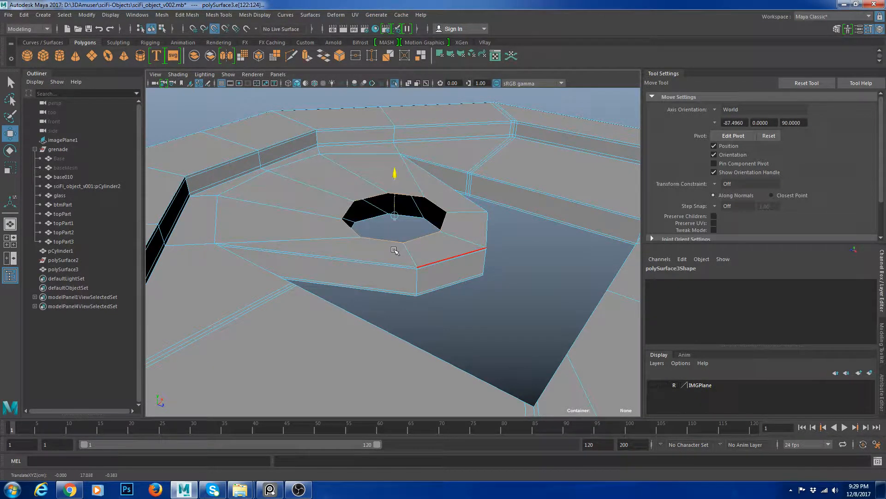
# Select the rivet opening's lower edge loop and snap it vertically to the level of the tongue's underside
pyautogui.doubleClick(358, 221)
pyautogui.moveTo(409, 257)
pyautogui.keyDown('alt'); pyautogui.mouseDown()
pyautogui.moveTo(406, 159)
pyautogui.moveTo(416, 249)
pyautogui.mouseUp(); pyautogui.keyUp('alt')
pyautogui.keyDown('alt'); pyautogui.moveTo(416, 249); pyautogui.dragTo(420, 222, button='middle'); pyautogui.keyUp('alt')
pyautogui.keyDown('alt'); pyautogui.moveTo(401, 289); pyautogui.dragTo(403, 307); pyautogui.keyUp('alt')
pyautogui.keyDown('alt'); pyautogui.moveTo(403, 307); pyautogui.dragTo(441, 309, button='right'); pyautogui.keyUp('alt')
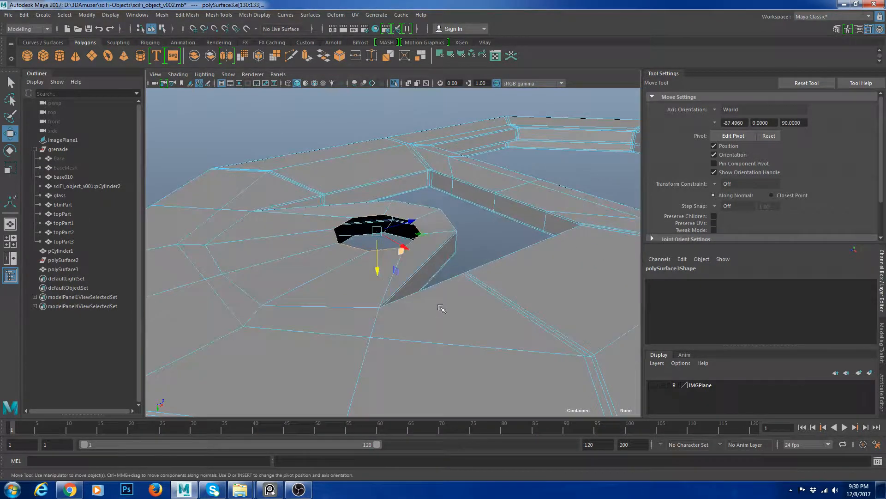
pyautogui.moveTo(442, 308); pyautogui.dragTo(263, 299, button='middle')
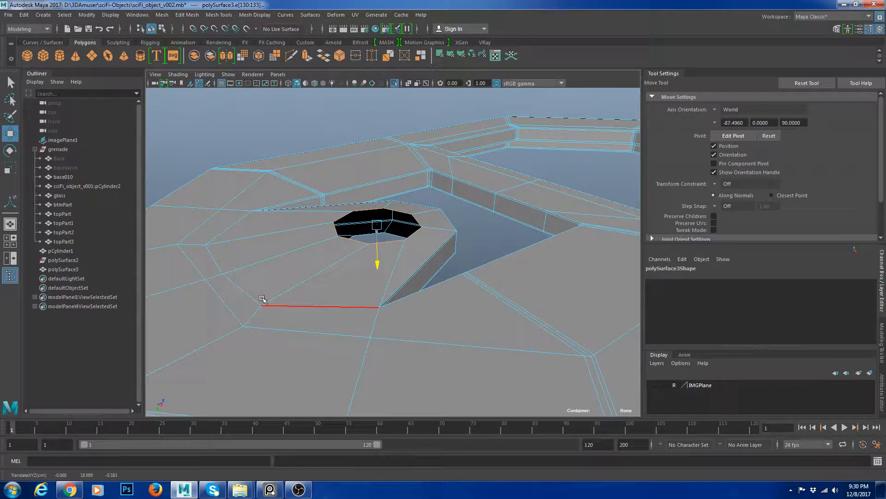
pyautogui.middleClick(378, 307)
# Examine the complete pull tab and its rivet opening in smooth preview from several angles
pyautogui.keyDown('alt'); pyautogui.moveTo(391, 232); pyautogui.dragTo(342, 231, button='right'); pyautogui.keyUp('alt')
pyautogui.keyDown('alt'); pyautogui.moveTo(390, 231); pyautogui.dragTo(406, 289); pyautogui.keyUp('alt')
pyautogui.press('3')
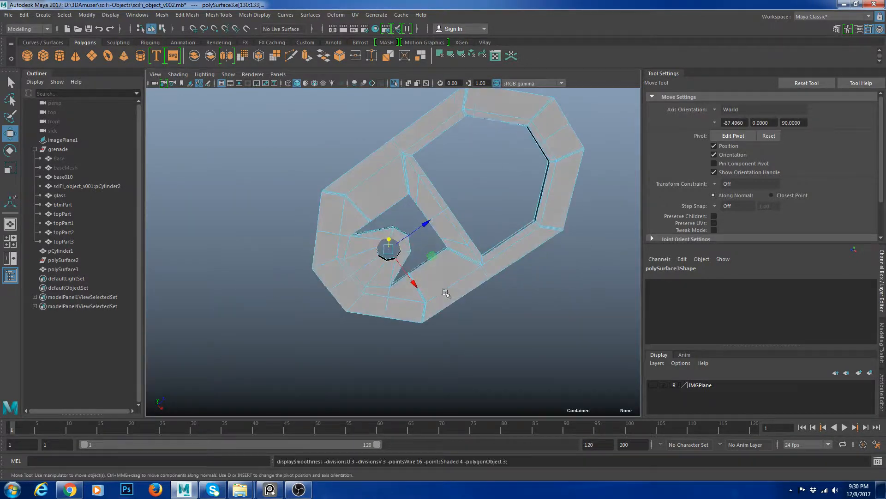
pyautogui.moveTo(446, 293); pyautogui.dragTo(490, 179, button='right')
pyautogui.click(492, 181)
pyautogui.keyDown('alt'); pyautogui.moveTo(540, 226); pyautogui.dragTo(516, 227, button='right'); pyautogui.keyUp('alt')
pyautogui.click(520, 303)
pyautogui.keyDown('alt'); pyautogui.moveTo(516, 228); pyautogui.dragTo(457, 287); pyautogui.keyUp('alt')
pyautogui.click(551, 345)
pyautogui.click(433, 260)
pyautogui.click(553, 280)
pyautogui.keyDown('alt'); pyautogui.moveTo(554, 280); pyautogui.dragTo(450, 252); pyautogui.keyUp('alt')
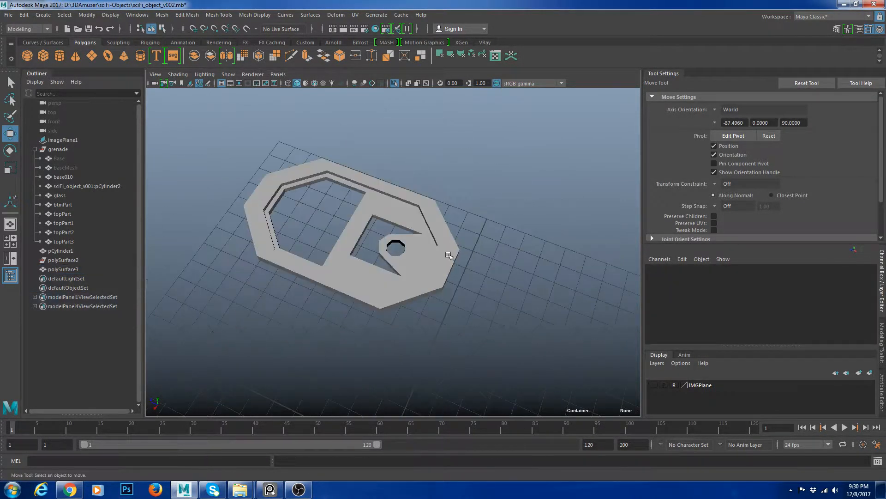
pyautogui.click(449, 251)
pyautogui.keyDown('alt'); pyautogui.moveTo(449, 252); pyautogui.dragTo(567, 289, button='right'); pyautogui.keyUp('alt')
pyautogui.click(567, 289)
pyautogui.click(533, 243)
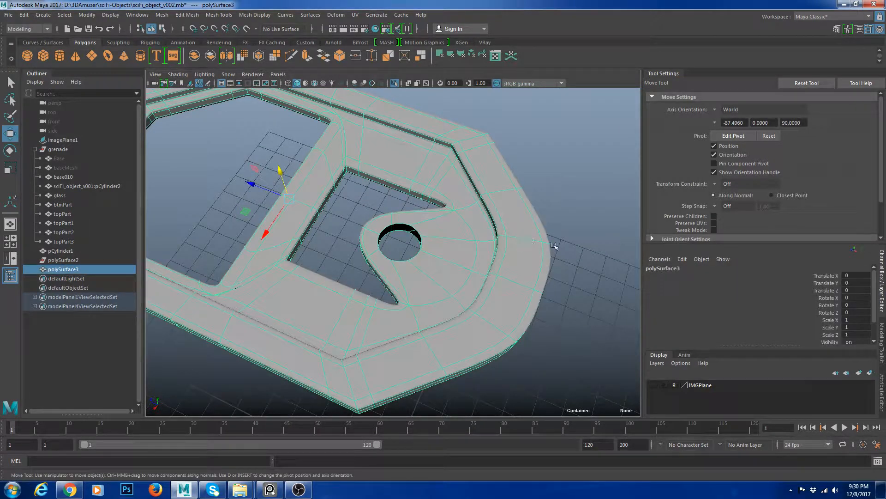
# Bridge the rivet opening's upper and lower edge loops to form its inner wall, and check it in smooth preview
pyautogui.press('1')
pyautogui.keyDown('alt'); pyautogui.moveTo(540, 250); pyautogui.dragTo(524, 250); pyautogui.keyUp('alt')
pyautogui.keyDown('alt'); pyautogui.moveTo(525, 249); pyautogui.dragTo(544, 287, button='right'); pyautogui.keyUp('alt')
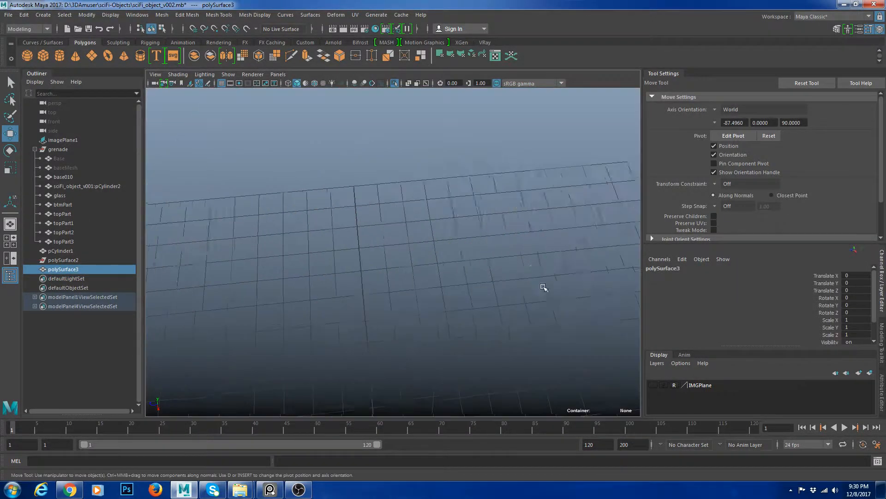
pyautogui.keyDown('alt'); pyautogui.moveTo(544, 287); pyautogui.dragTo(518, 225, button='middle'); pyautogui.keyUp('alt')
pyautogui.keyDown('alt'); pyautogui.moveTo(519, 226); pyautogui.dragTo(474, 240, button='right'); pyautogui.keyUp('alt')
pyautogui.doubleClick(472, 236)
pyautogui.moveTo(474, 240); pyautogui.dragTo(500, 312, button='right')
pyautogui.moveTo(478, 240); pyautogui.dragTo(456, 233, button='right')
pyautogui.press('3')
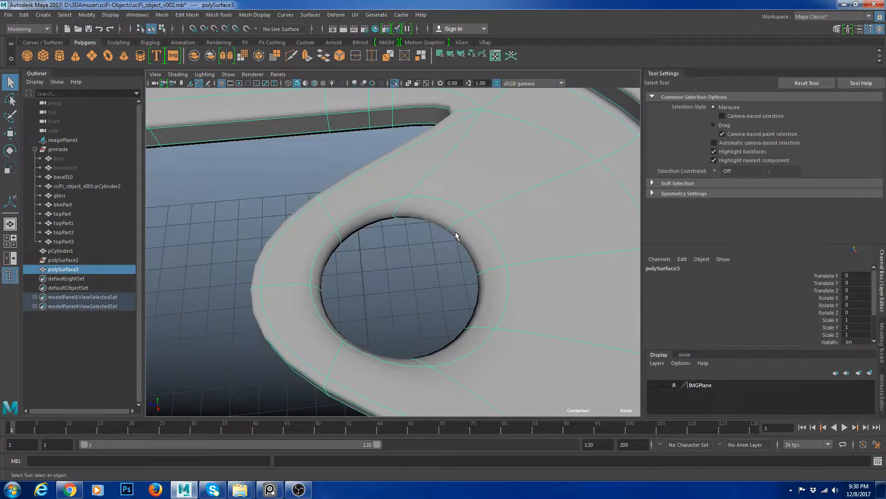
# Insert supporting edge loops on the rivet opening's inner wall and around the opening on the tongue's top and underside faces
pyautogui.press('1')
pyautogui.keyDown('shift'); pyautogui.moveTo(480, 196); pyautogui.dragTo(428, 224, button='right'); pyautogui.keyUp('shift')
pyautogui.moveTo(390, 210); pyautogui.dragTo(389, 222)
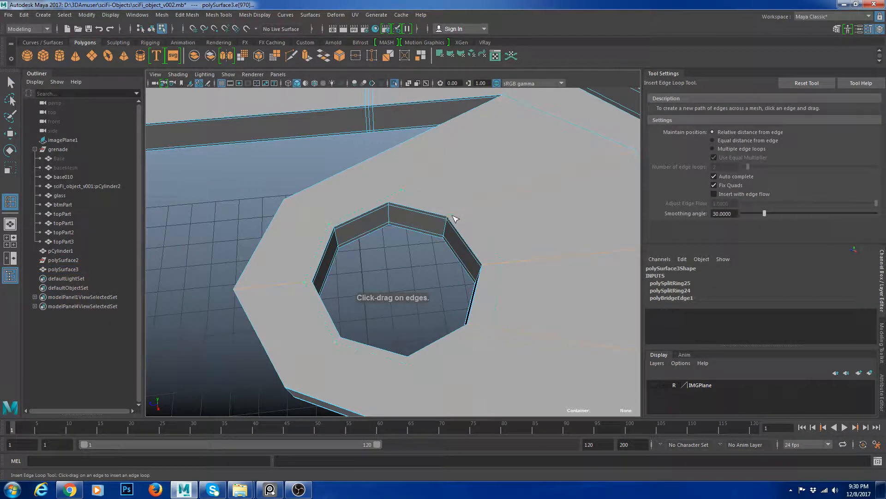
pyautogui.click(460, 218)
pyautogui.keyDown('alt'); pyautogui.moveTo(438, 234); pyautogui.dragTo(429, 219); pyautogui.keyUp('alt')
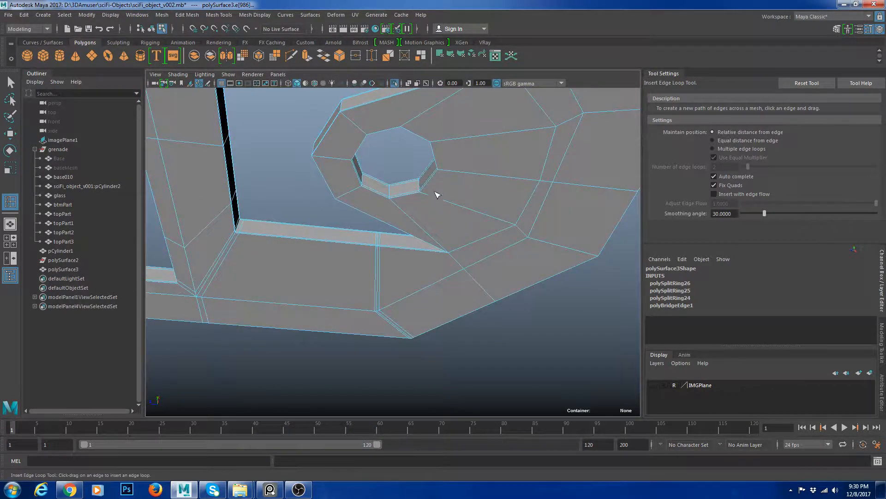
pyautogui.click(429, 197)
pyautogui.press('w')
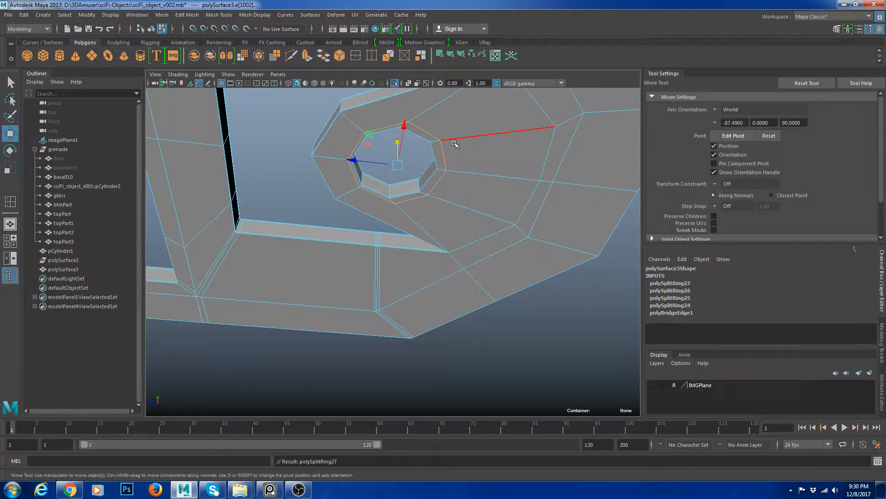
# Move the two outer support loops along the centreline in the top view to centre them around the rivet opening
pyautogui.press('F8')
pyautogui.keyDown('alt'); pyautogui.moveTo(475, 145); pyautogui.dragTo(384, 238); pyautogui.keyUp('alt')
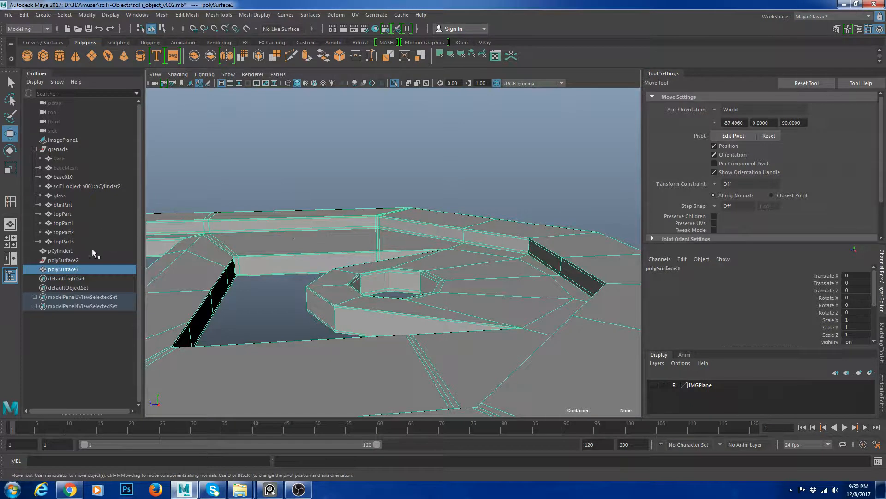
pyautogui.click(17, 239)
pyautogui.press('space')
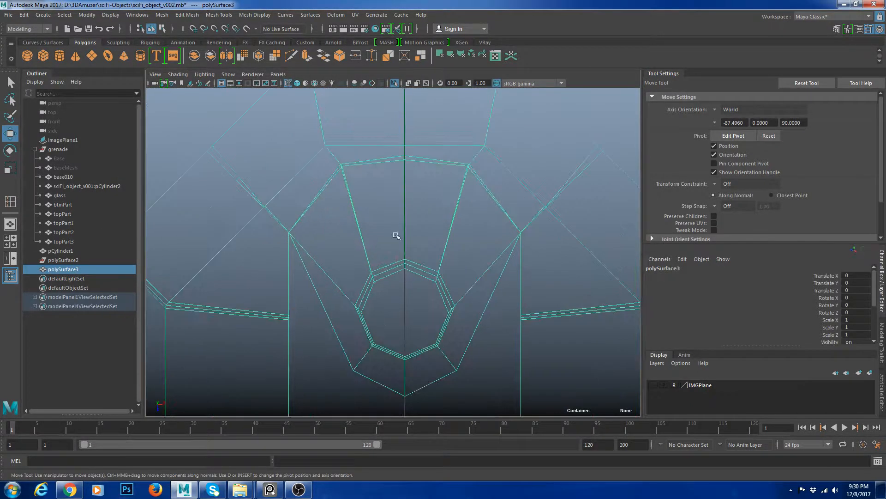
pyautogui.scroll(2, 382, 196)
pyautogui.press('F10')
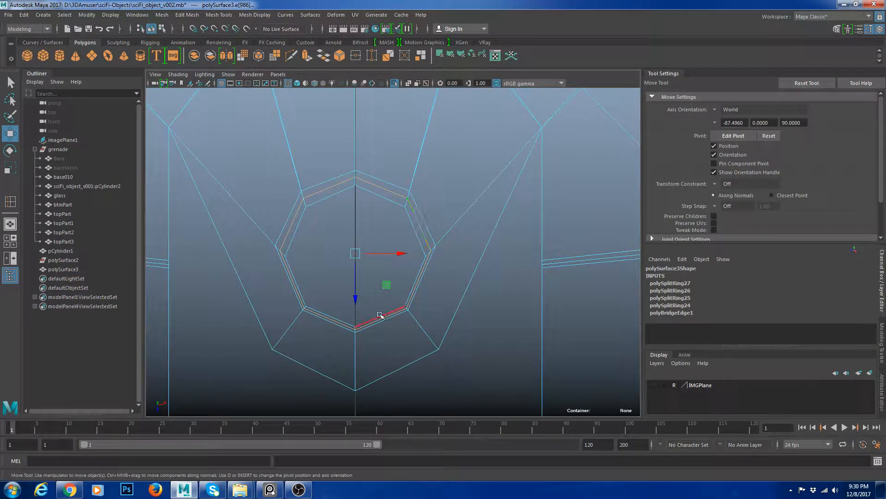
pyautogui.moveTo(355, 299)
pyautogui.mouseDown()
pyautogui.moveTo(349, 242)
pyautogui.moveTo(355, 301)
pyautogui.mouseUp()
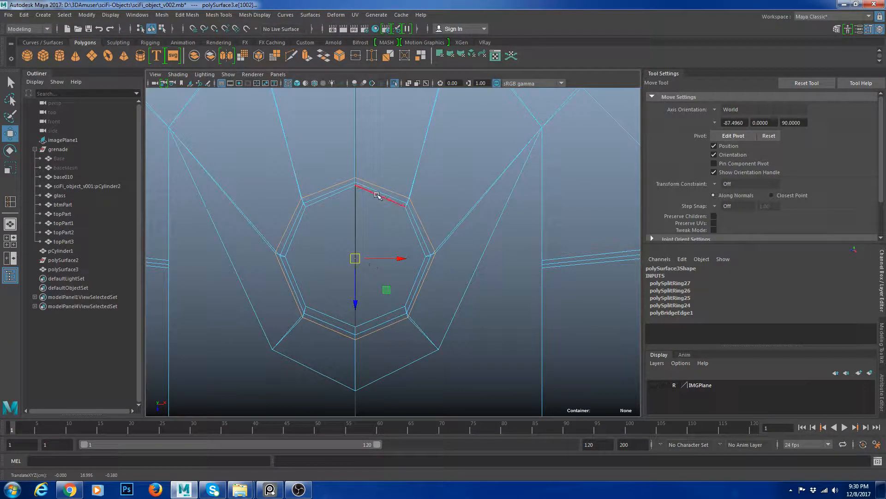
# Move the outer support loop's centreline vertex and its right neighbour at the tongue's root onto the adjacent support loop
pyautogui.scroll(2, 376, 195)
pyautogui.moveTo(378, 174); pyautogui.dragTo(344, 172, button='right')
pyautogui.moveTo(336, 140); pyautogui.dragTo(350, 160)
pyautogui.moveTo(344, 203); pyautogui.dragTo(344, 209)
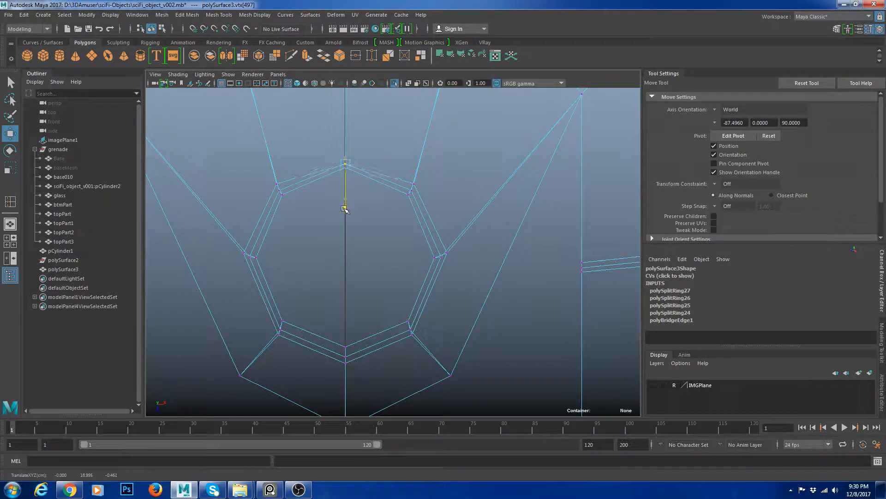
pyautogui.scroll(2, 429, 181)
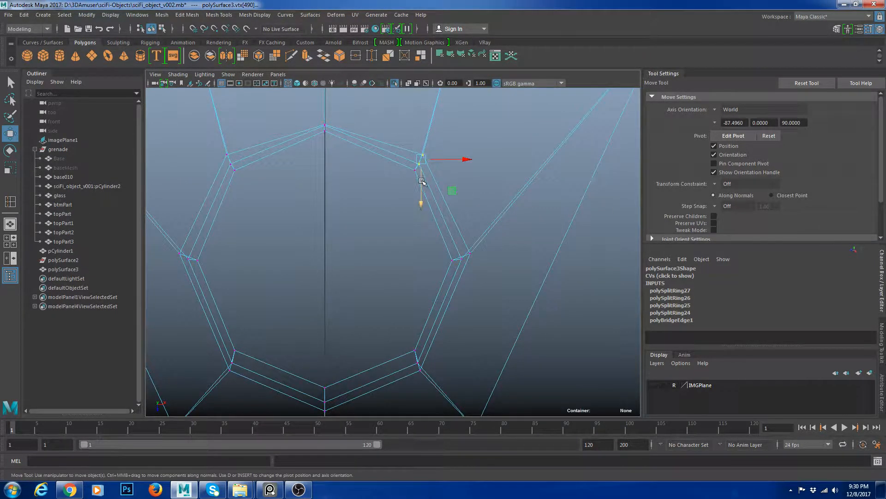
pyautogui.moveTo(422, 181); pyautogui.dragTo(422, 177)
pyautogui.hotkey('ctrl', 'z')
pyautogui.moveTo(416, 146); pyautogui.dragTo(429, 159)
pyautogui.moveTo(424, 180); pyautogui.dragTo(424, 184)
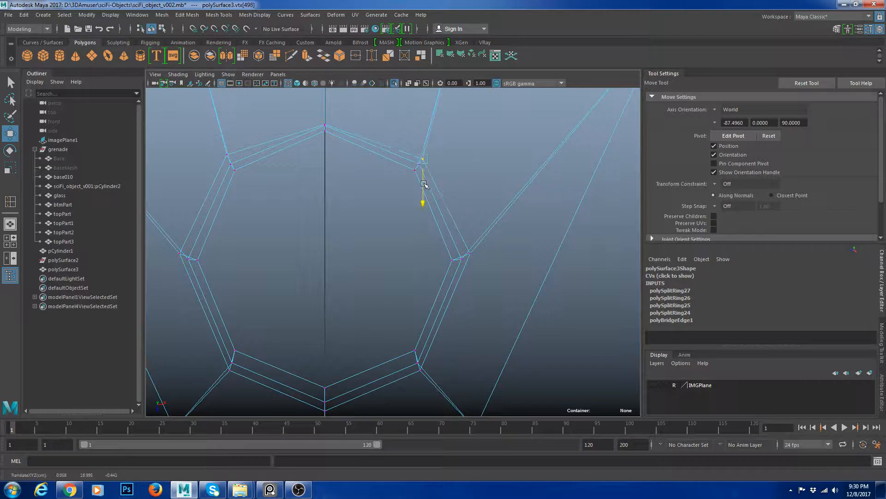
pyautogui.moveTo(463, 162); pyautogui.dragTo(464, 162)
# Align the outer support loop's remaining right-side vertices and the centreline vertex near the tongue's tip with the adjacent loop
pyautogui.keyDown('alt'); pyautogui.moveTo(468, 213); pyautogui.dragTo(436, 177, button='middle'); pyautogui.keyUp('alt')
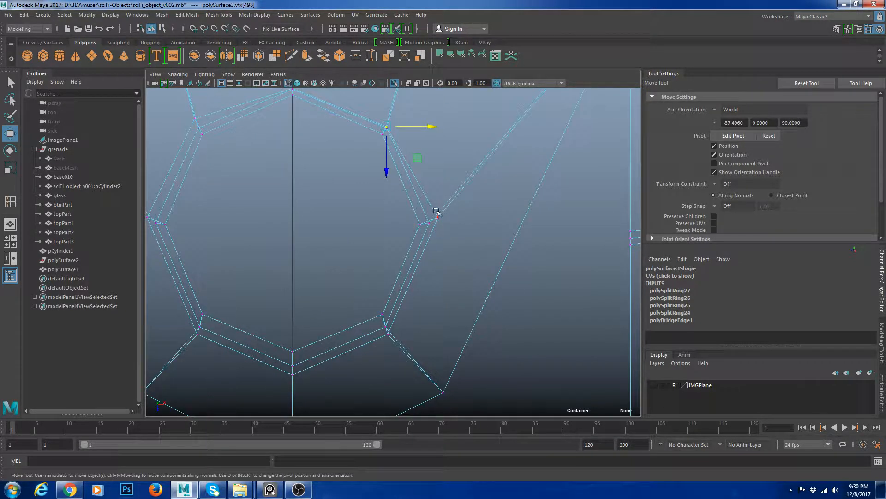
pyautogui.moveTo(434, 212); pyautogui.dragTo(444, 223)
pyautogui.moveTo(465, 218); pyautogui.dragTo(464, 218)
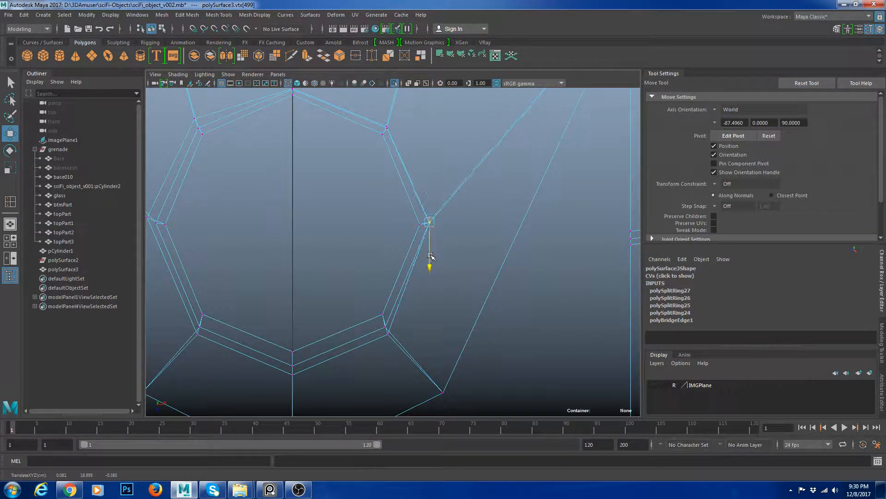
pyautogui.moveTo(430, 255); pyautogui.dragTo(430, 256)
pyautogui.keyDown('alt'); pyautogui.moveTo(424, 327); pyautogui.dragTo(432, 275, button='middle'); pyautogui.keyUp('alt')
pyautogui.moveTo(397, 307); pyautogui.dragTo(396, 306)
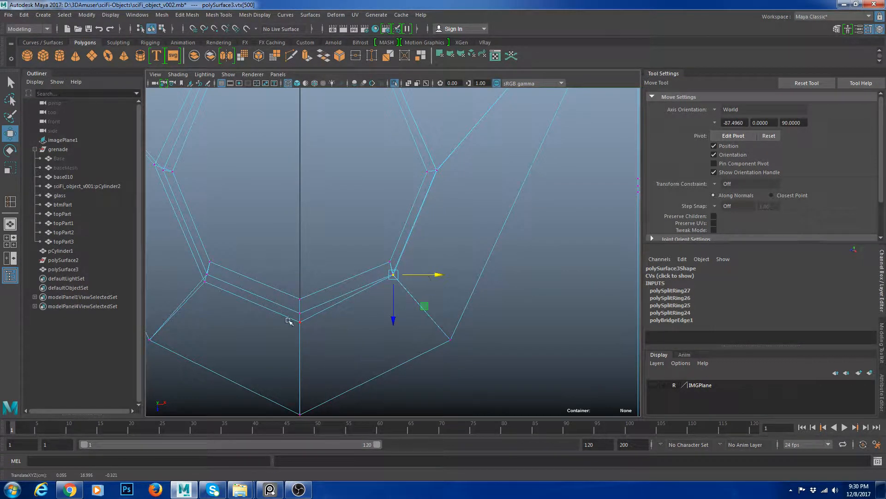
pyautogui.moveTo(301, 352); pyautogui.dragTo(301, 342)
# Align the three left-side vertices of the outer support loop with the adjacent loop around the rivet opening
pyautogui.keyDown('alt'); pyautogui.moveTo(294, 340); pyautogui.dragTo(392, 350, button='middle'); pyautogui.keyUp('alt')
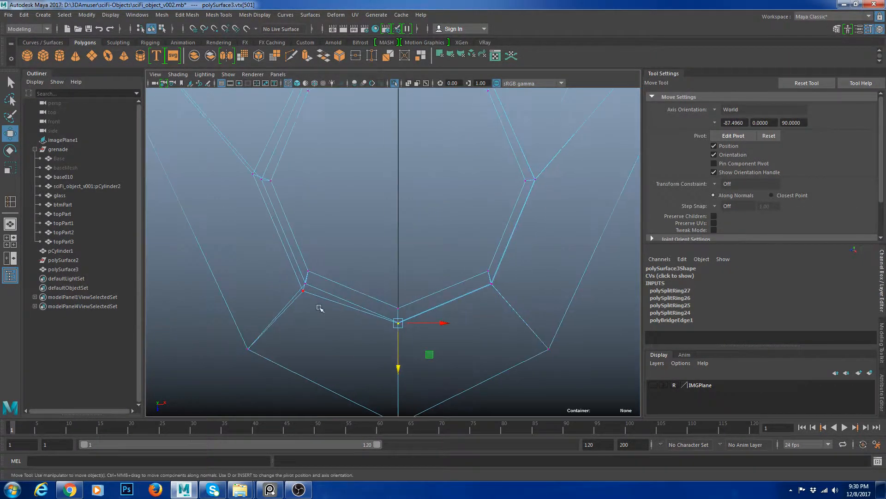
pyautogui.click(303, 291)
pyautogui.moveTo(303, 301); pyautogui.dragTo(302, 302)
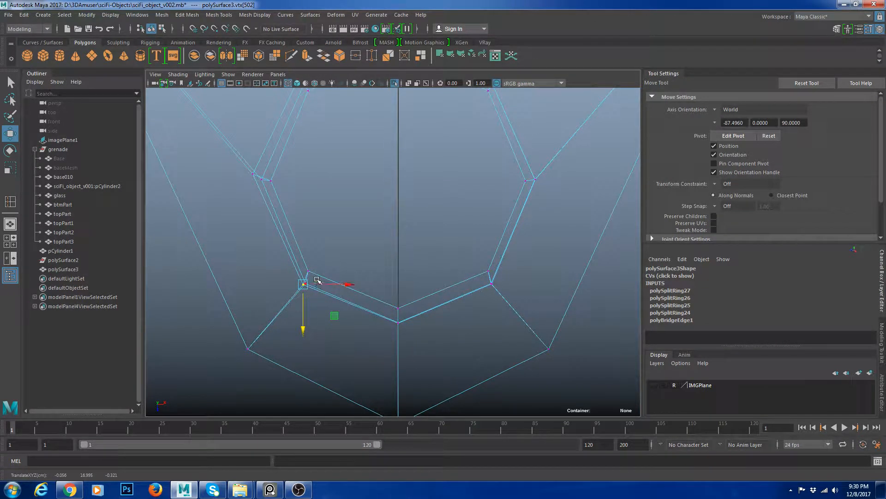
pyautogui.moveTo(251, 176); pyautogui.dragTo(267, 177)
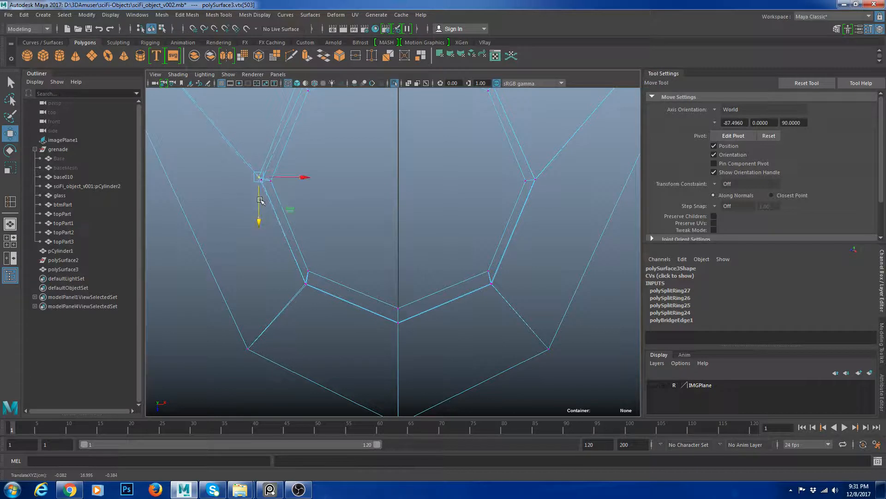
pyautogui.keyDown('alt'); pyautogui.moveTo(294, 180); pyautogui.dragTo(317, 256, button='middle'); pyautogui.keyUp('alt')
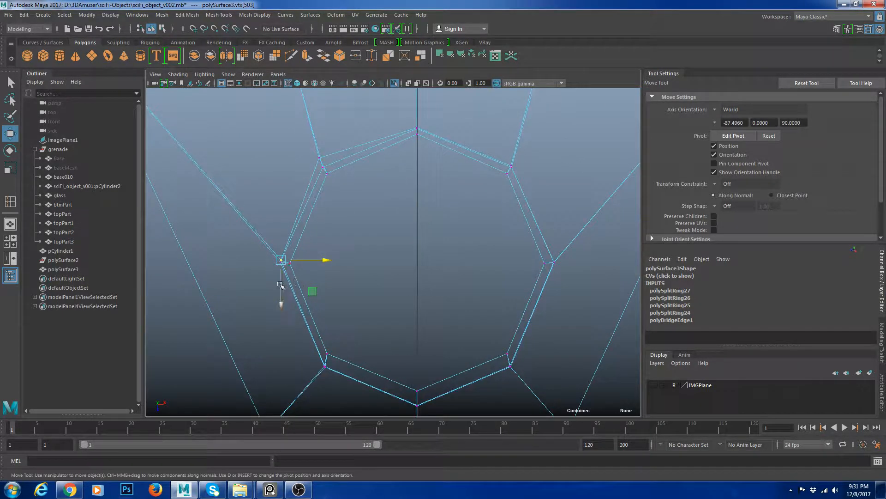
pyautogui.moveTo(280, 284); pyautogui.dragTo(280, 289)
pyautogui.moveTo(321, 177); pyautogui.dragTo(324, 190)
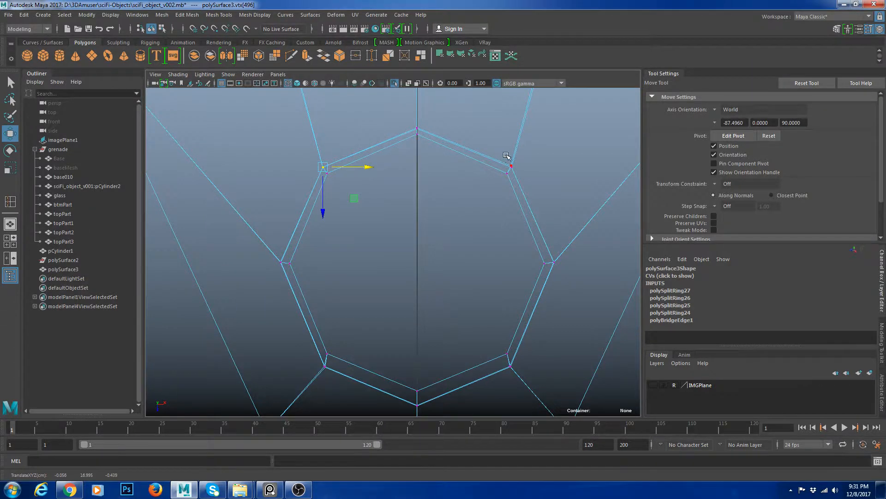
# Return to object mode and inspect the realigned support loops around the rivet opening in the perspective view
pyautogui.keyDown('alt'); pyautogui.moveTo(507, 155); pyautogui.dragTo(470, 201, button='middle'); pyautogui.keyUp('alt')
pyautogui.press('F8')
pyautogui.press('1')
pyautogui.press('a')
pyautogui.press('space')
pyautogui.press('space')
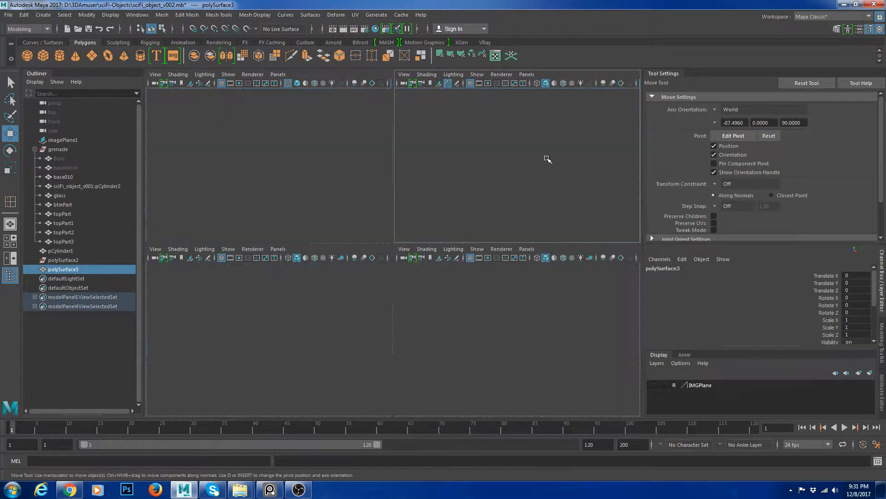
pyautogui.press('space')
pyautogui.click(530, 168)
pyautogui.keyDown('alt'); pyautogui.moveTo(530, 168); pyautogui.dragTo(469, 277); pyautogui.keyUp('alt')
pyautogui.click(469, 277)
pyautogui.press('1')
pyautogui.scroll(4, 462, 273)
pyautogui.keyDown('alt'); pyautogui.moveTo(402, 259); pyautogui.dragTo(469, 249); pyautogui.keyUp('alt')
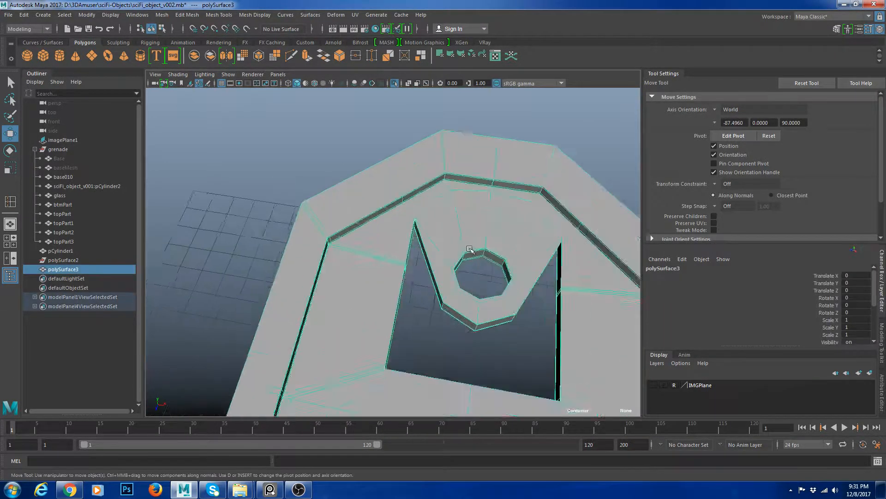
# Insert a supporting edge loop beside each radial edge running from the rivet opening to the raised rim's two end corners
pyautogui.keyDown('alt'); pyautogui.moveTo(469, 249); pyautogui.dragTo(403, 277, button='middle'); pyautogui.keyUp('alt')
pyautogui.scroll(3, 403, 250)
pyautogui.press('g')
pyautogui.moveTo(372, 196); pyautogui.dragTo(369, 195)
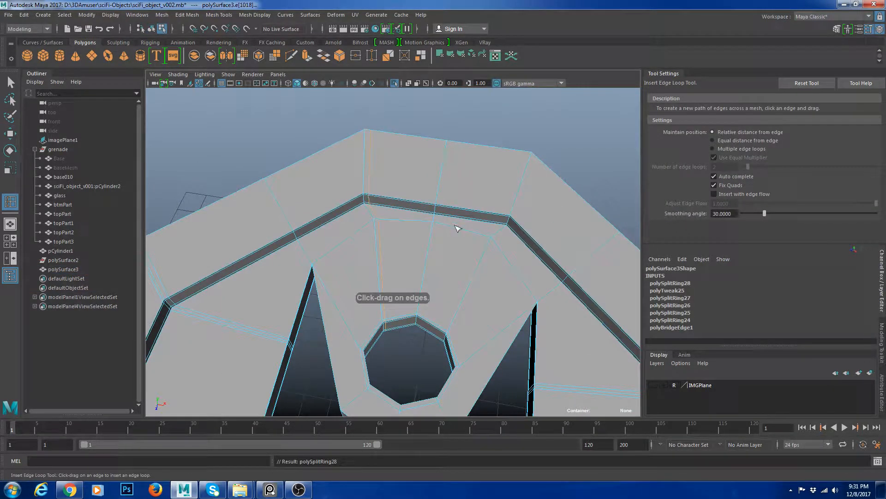
pyautogui.moveTo(507, 216); pyautogui.dragTo(509, 215)
pyautogui.keyDown('alt'); pyautogui.moveTo(428, 201); pyautogui.dragTo(458, 230); pyautogui.keyUp('alt')
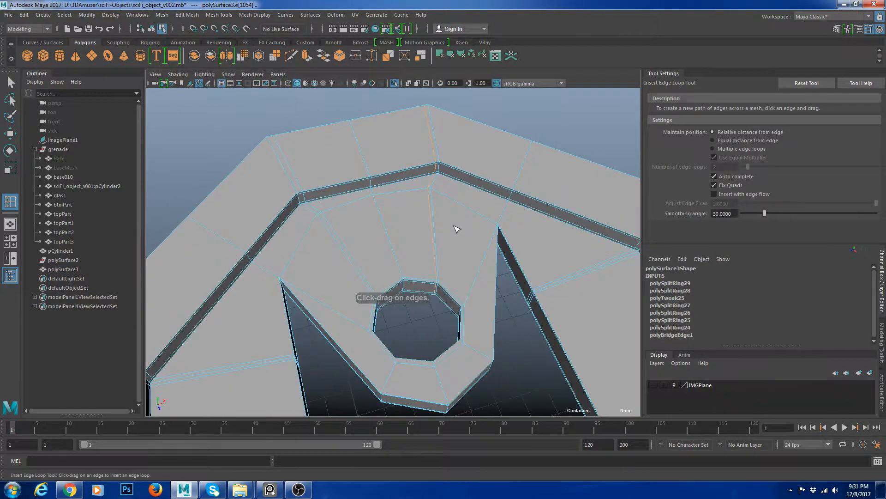
# Examine the pull tab's rounded end and rim corners in smooth preview, and return to the unsmoothed display
pyautogui.press('w')
pyautogui.press('F8')
pyautogui.click(614, 142)
pyautogui.scroll(-4, 615, 142)
pyautogui.click(493, 201)
pyautogui.press('3')
pyautogui.click(530, 185)
pyautogui.scroll(-3, 511, 238)
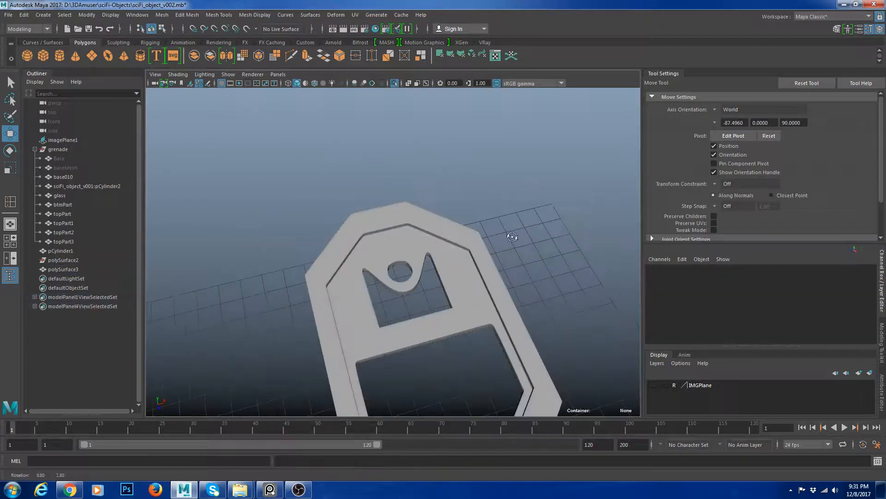
pyautogui.scroll(4, 387, 271)
pyautogui.keyDown('alt'); pyautogui.moveTo(511, 239); pyautogui.dragTo(417, 258); pyautogui.keyUp('alt')
pyautogui.click(410, 269)
pyautogui.press('1')
pyautogui.scroll(4, 390, 261)
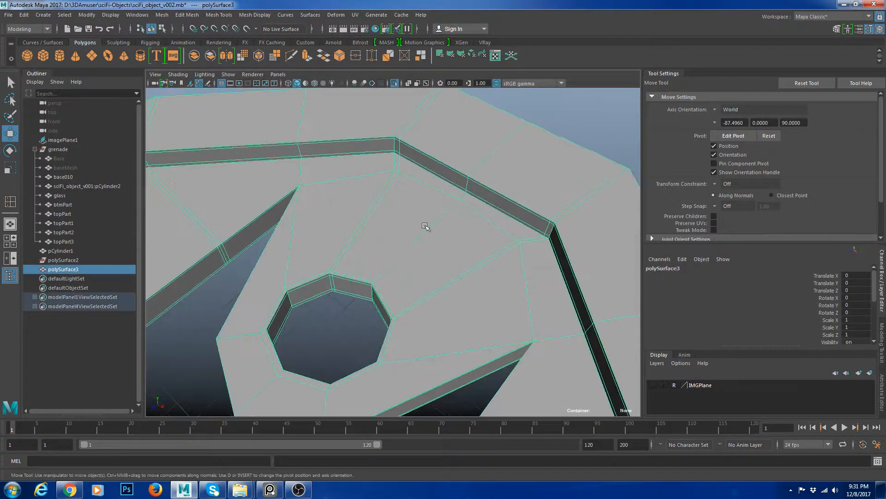
pyautogui.keyDown('alt'); pyautogui.moveTo(413, 171); pyautogui.dragTo(449, 205); pyautogui.keyUp('alt')
pyautogui.keyDown('shift'); pyautogui.moveTo(370, 169); pyautogui.dragTo(356, 256, button='right'); pyautogui.keyUp('shift')
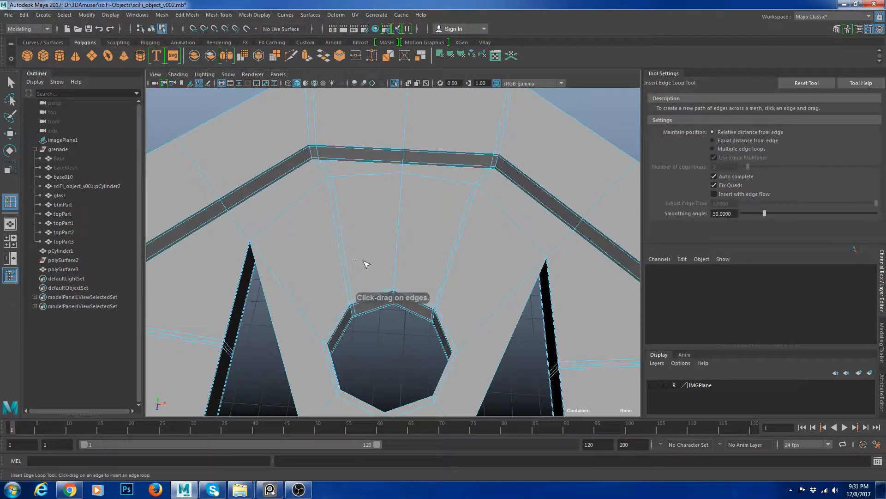
pyautogui.press('w')
pyautogui.moveTo(380, 223); pyautogui.dragTo(362, 282, button='right')
pyautogui.scroll(4, 384, 243)
pyautogui.press('w')
pyautogui.moveTo(334, 171); pyautogui.dragTo(270, 155, button='right')
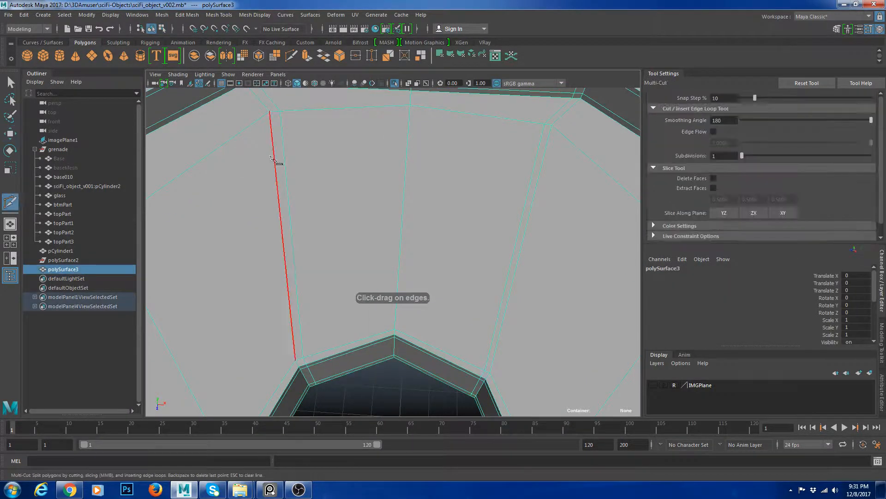
pyautogui.click(395, 328)
pyautogui.press('Return')
pyautogui.scroll(-4, 376, 204)
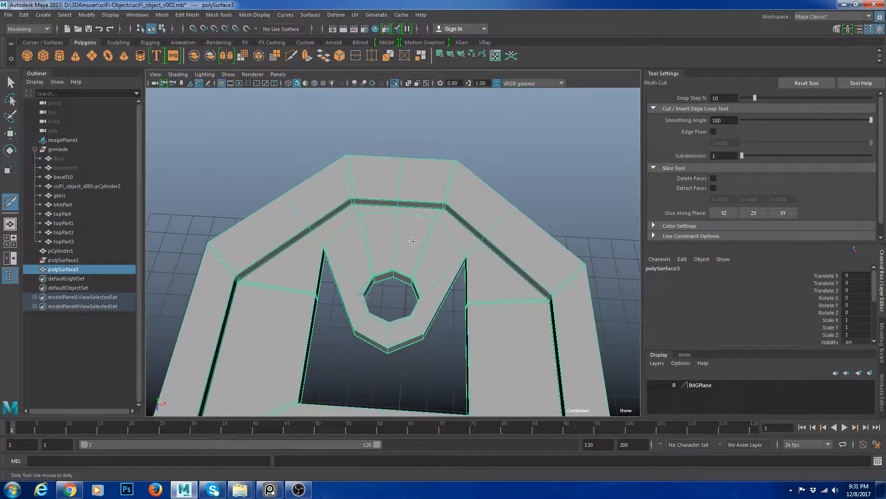
# Try to insert an edge loop around the rivet opening across the radial edges, and remove it
pyautogui.scroll(3, 413, 241)
pyautogui.press('w')
pyautogui.press('F10')
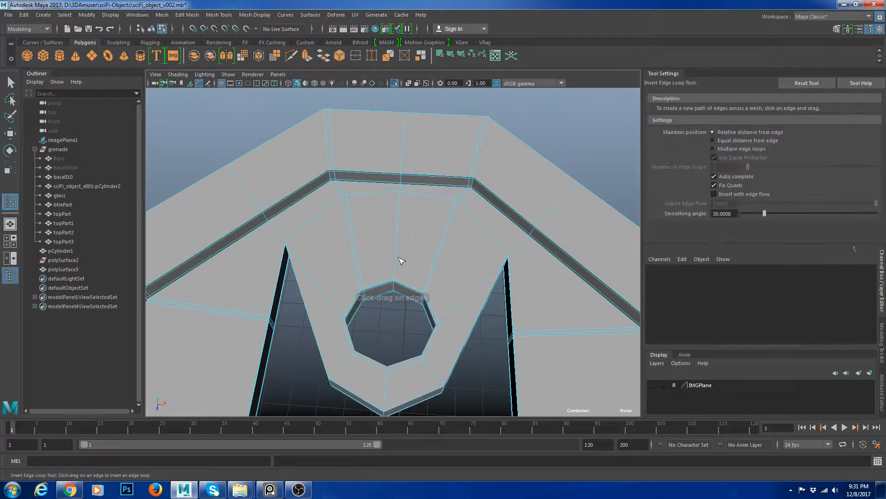
pyautogui.click(397, 260)
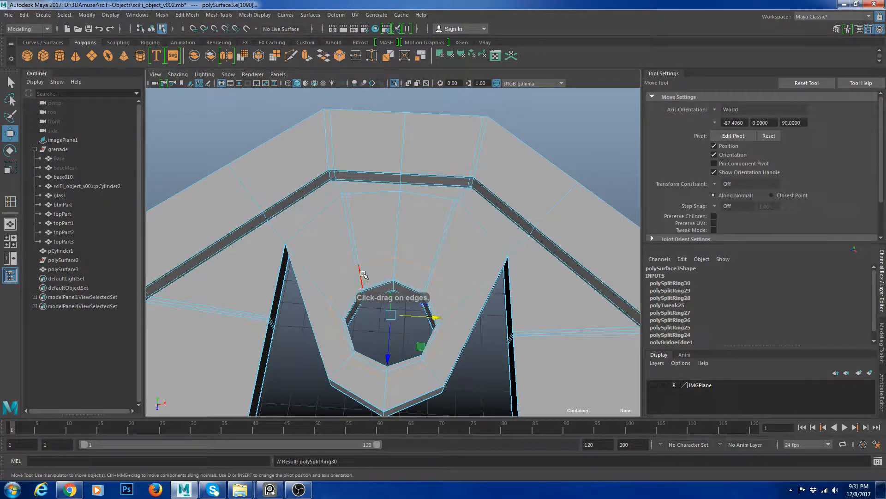
pyautogui.hotkey('ctrl', 'z')
# Insert an edge loop around the rivet opening on the tab's face, close to the hole's edge
pyautogui.keyDown('alt'); pyautogui.moveTo(421, 303); pyautogui.dragTo(420, 201); pyautogui.keyUp('alt')
pyautogui.moveTo(461, 204); pyautogui.dragTo(480, 190, button='right')
pyautogui.press('g')
pyautogui.click(436, 251)
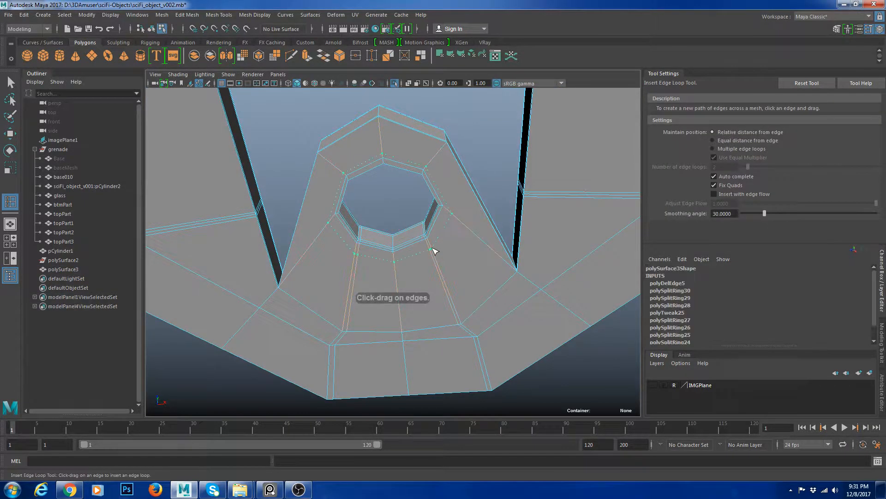
pyautogui.press('w')
# Delete the redundant short support edges between the new loop and the rivet opening's edge
pyautogui.scroll(4, 455, 276)
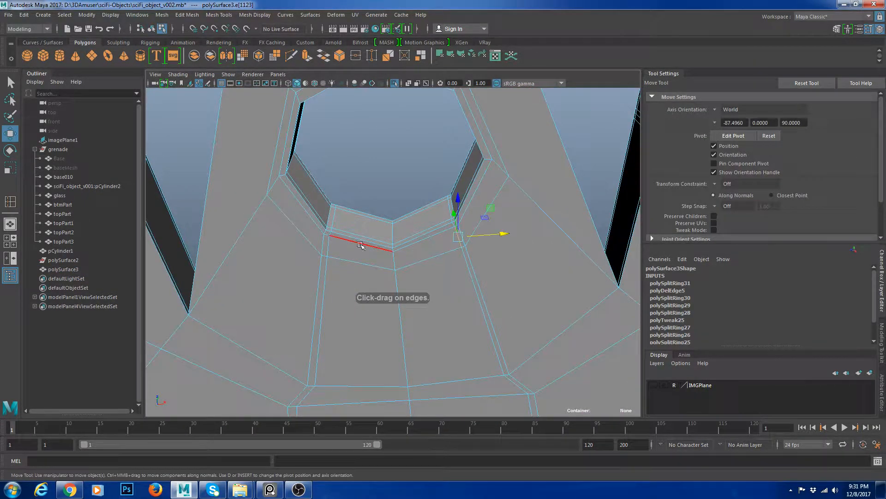
pyautogui.keyDown('shift'); pyautogui.click(330, 249); pyautogui.keyUp('shift')
pyautogui.keyDown('shift'); pyautogui.moveTo(470, 227); pyautogui.dragTo(455, 240, button='right'); pyautogui.keyUp('shift')
pyautogui.doubleClick(333, 222)
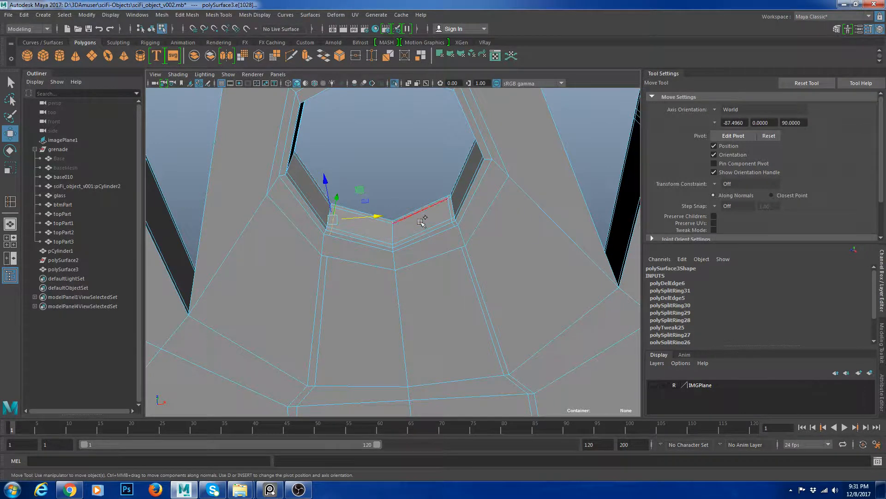
# Merge the doubled vertices on the loop around the rivet opening with Target Weld, and return to object mode
pyautogui.keyDown('shift'); pyautogui.moveTo(505, 203); pyautogui.dragTo(481, 175, button='right'); pyautogui.keyUp('shift')
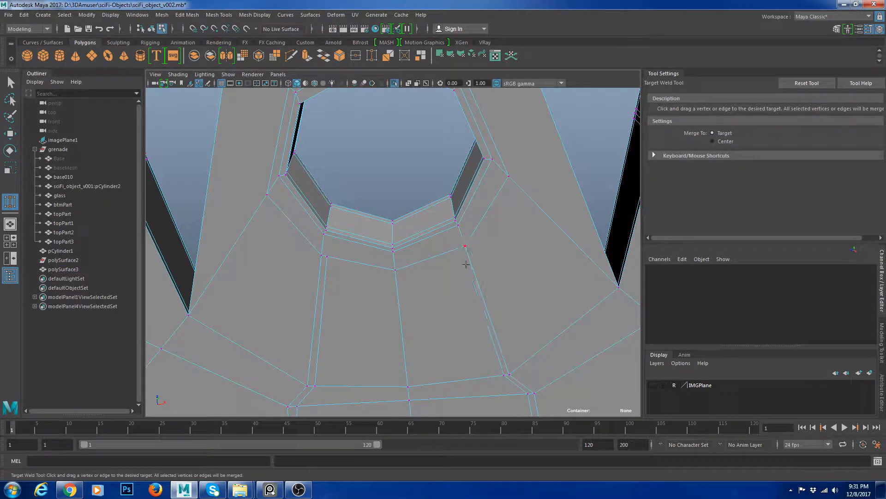
pyautogui.keyDown('alt'); pyautogui.moveTo(364, 264); pyautogui.dragTo(322, 276); pyautogui.keyUp('alt')
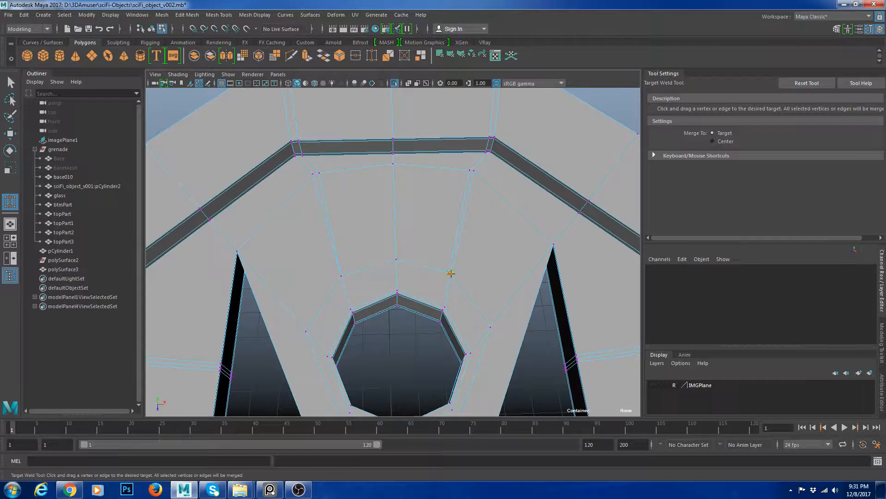
pyautogui.press('w')
pyautogui.moveTo(452, 211); pyautogui.dragTo(485, 198, button='right')
# Examine the smoothed surface around the rivet opening, and return the tab to the unsmoothed display
pyautogui.scroll(-6, 506, 196)
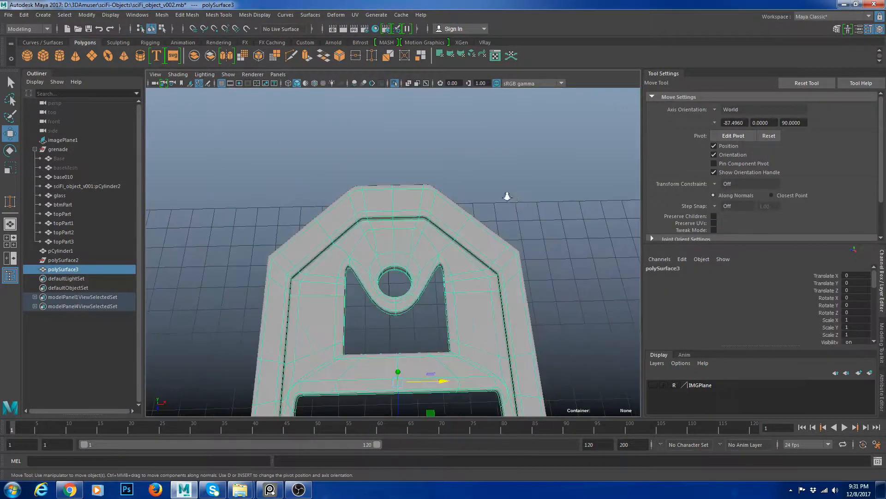
pyautogui.click(560, 188)
pyautogui.keyDown('alt'); pyautogui.moveTo(538, 259); pyautogui.dragTo(429, 268); pyautogui.keyUp('alt')
pyautogui.click(438, 265)
pyautogui.scroll(6, 439, 265)
pyautogui.press('1')
# Insert another edge loop in the faces between the rivet opening and the rim, and return to object mode
pyautogui.keyDown('shift'); pyautogui.moveTo(452, 242); pyautogui.dragTo(453, 226, button='right'); pyautogui.keyUp('shift')
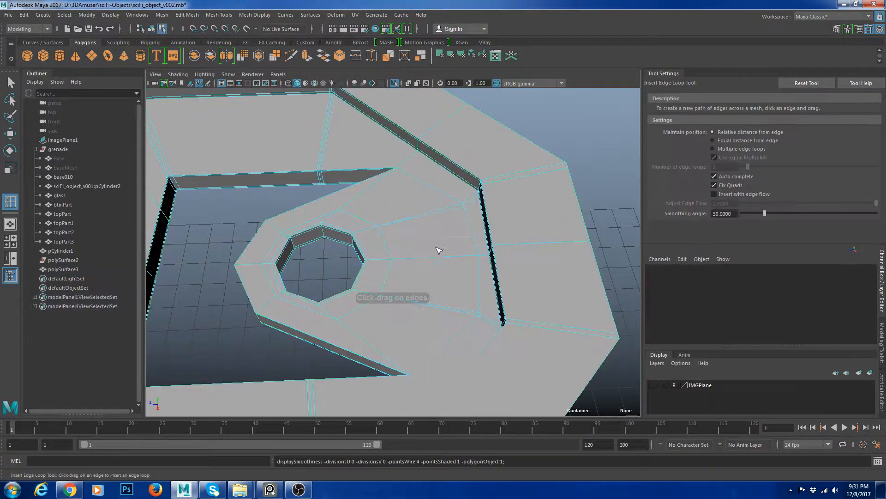
pyautogui.moveTo(438, 256); pyautogui.dragTo(461, 313)
pyautogui.press('w')
pyautogui.press('r')
pyautogui.press('F8')
# Preview the tab smoothed, inspect the area around the rivet opening, and return to the unsmoothed display
pyautogui.press('3')
pyautogui.click(592, 174)
pyautogui.scroll(-4, 409, 297)
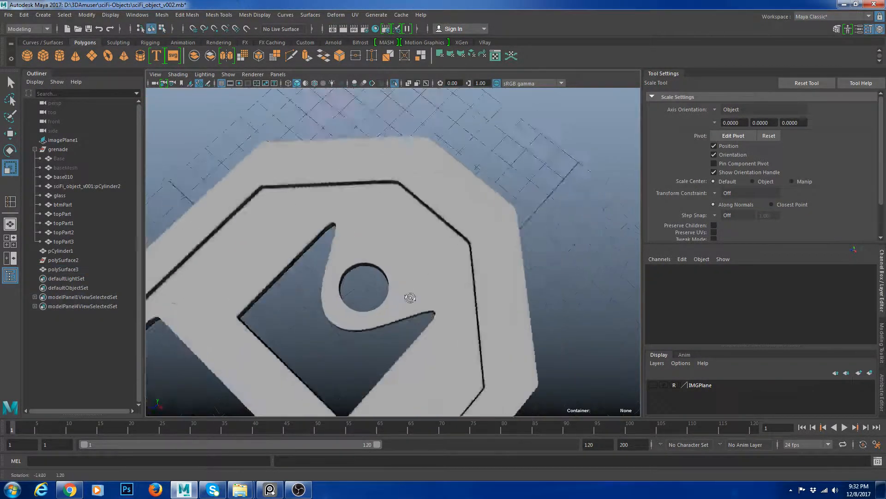
pyautogui.click(451, 286)
pyautogui.keyDown('alt'); pyautogui.moveTo(410, 297); pyautogui.dragTo(446, 254); pyautogui.keyUp('alt')
pyautogui.scroll(4, 446, 254)
pyautogui.press('1')
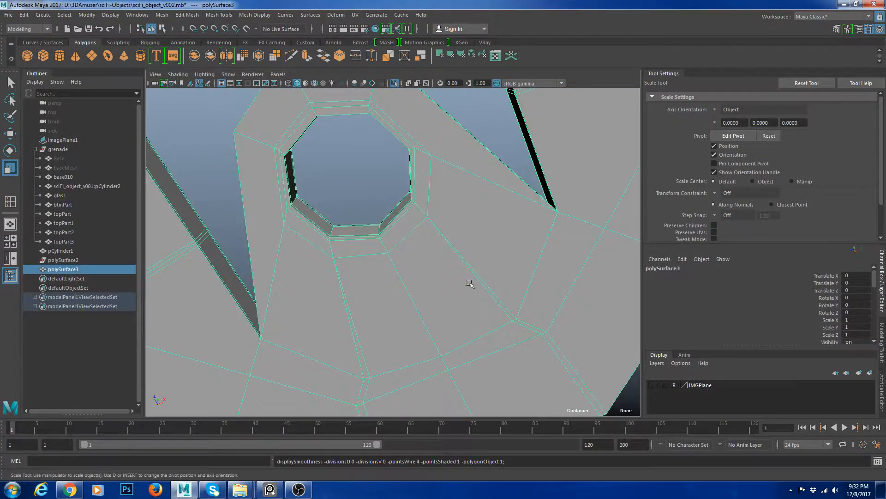
# Insert a supporting edge loop across the radial edges running from the rivet opening to the rim
pyautogui.press('F11')
pyautogui.click(508, 229)
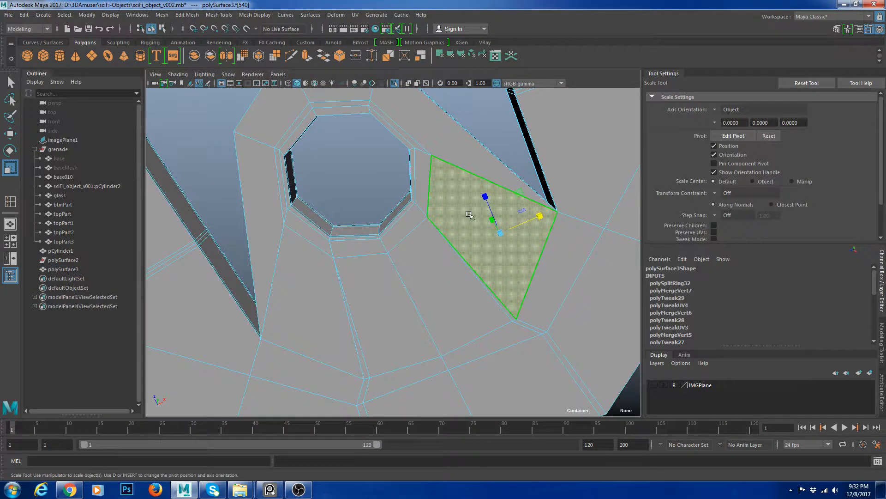
pyautogui.keyDown('shift'); pyautogui.moveTo(468, 214); pyautogui.dragTo(460, 220, button='right'); pyautogui.keyUp('shift')
pyautogui.press('F8')
pyautogui.keyDown('shift'); pyautogui.moveTo(489, 189); pyautogui.dragTo(482, 194, button='right'); pyautogui.keyUp('shift')
pyautogui.click(482, 282)
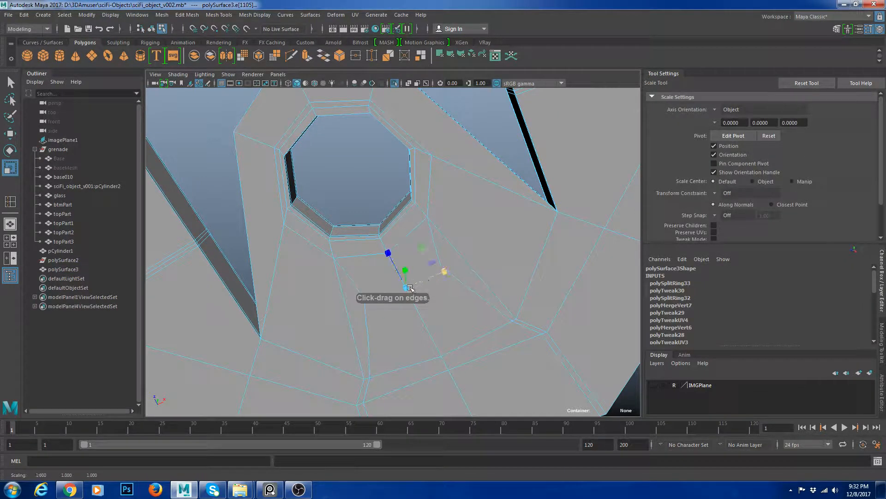
pyautogui.click(493, 226)
# Inspect the whole tab from above and from low side angles to check its shape and edge flow
pyautogui.scroll(-8, 492, 226)
pyautogui.moveTo(492, 226)
pyautogui.keyDown('alt'); pyautogui.mouseDown()
pyautogui.moveTo(473, 238)
pyautogui.moveTo(499, 218)
pyautogui.mouseUp(); pyautogui.keyUp('alt')
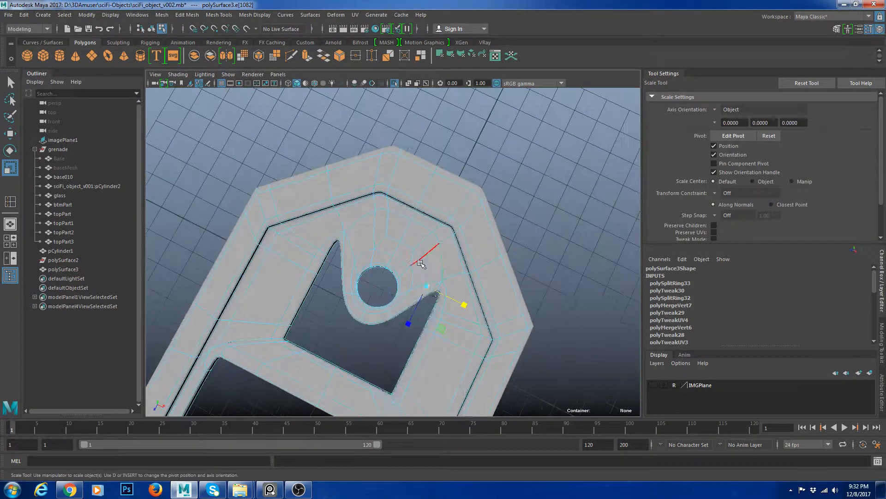
pyautogui.scroll(-4, 555, 215)
pyautogui.click(555, 215)
pyautogui.keyDown('alt'); pyautogui.moveTo(555, 215); pyautogui.dragTo(501, 243); pyautogui.keyUp('alt')
pyautogui.scroll(5, 443, 256)
pyautogui.press('F8')
pyautogui.click(507, 285)
pyautogui.click(470, 274)
pyautogui.keyDown('alt'); pyautogui.moveTo(508, 300); pyautogui.dragTo(538, 293); pyautogui.keyUp('alt')
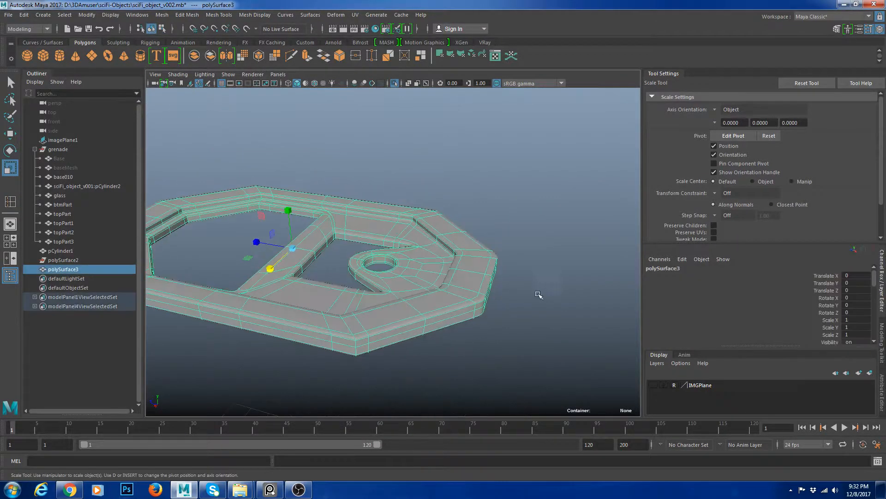
pyautogui.keyDown('alt'); pyautogui.moveTo(504, 328); pyautogui.dragTo(545, 327); pyautogui.keyUp('alt')
pyautogui.click(562, 293)
# Show the rest of the grenade again and lower the pull tab onto the lid, to about -0.31 in Translate Y
pyautogui.hotkey('ctrl', '1')
pyautogui.scroll(-4, 572, 307)
pyautogui.click(451, 275)
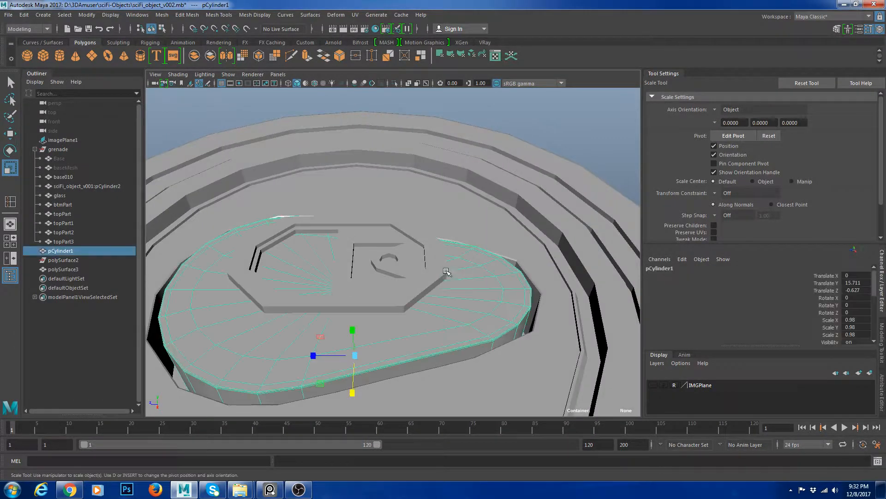
pyautogui.click(399, 282)
pyautogui.keyDown('alt'); pyautogui.moveTo(406, 300); pyautogui.dragTo(451, 303); pyautogui.keyUp('alt')
pyautogui.press('w')
pyautogui.moveTo(346, 224); pyautogui.dragTo(346, 230)
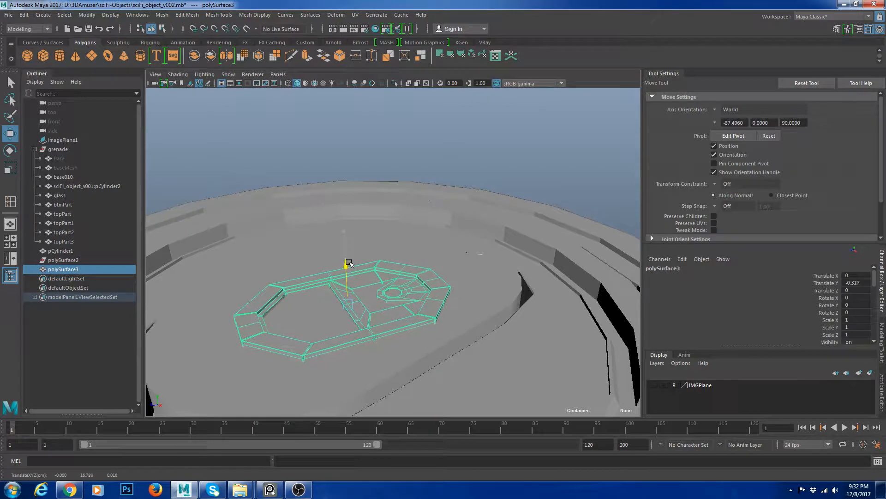
pyautogui.click(512, 269)
pyautogui.click(564, 196)
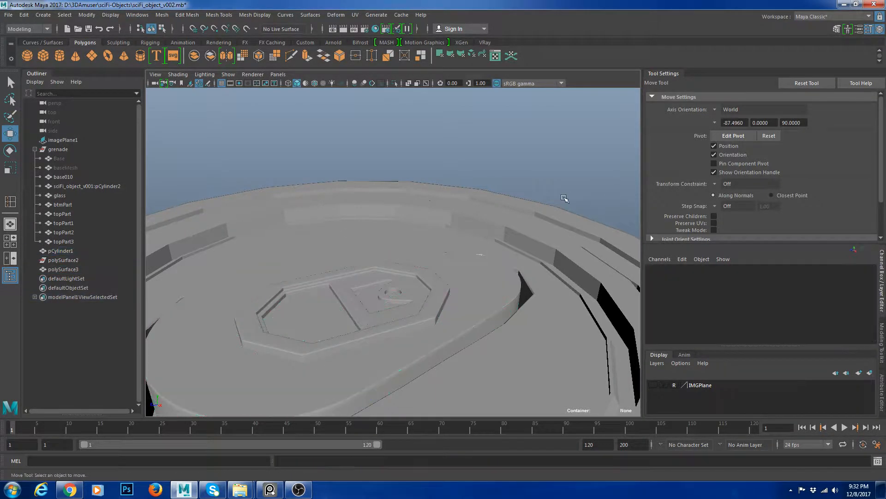
# Turn on smooth preview for the pull tab and all the surrounding grenade parts
pyautogui.scroll(-5, 554, 207)
pyautogui.keyDown('alt'); pyautogui.moveTo(517, 241); pyautogui.dragTo(411, 279); pyautogui.keyUp('alt')
pyautogui.click(411, 278)
pyautogui.press('3')
pyautogui.click(566, 241)
pyautogui.keyDown('alt'); pyautogui.moveTo(550, 231); pyautogui.dragTo(526, 252); pyautogui.keyUp('alt')
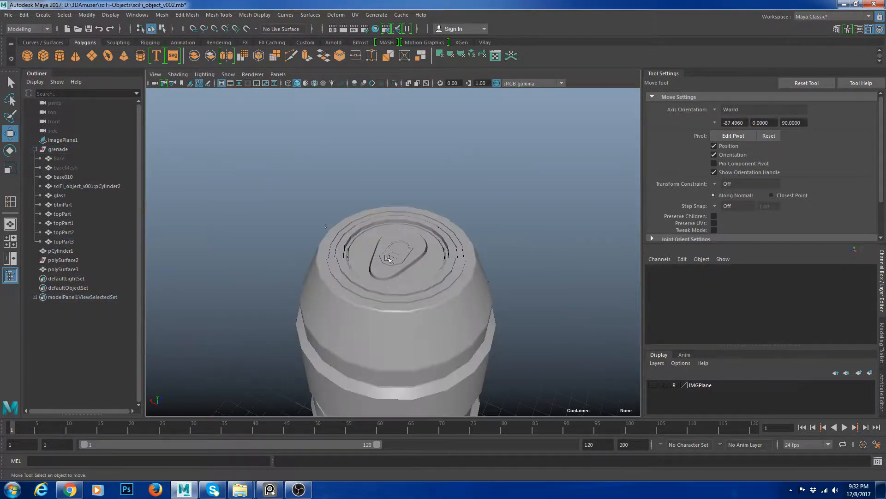
pyautogui.press('3')
pyautogui.moveTo(253, 191); pyautogui.dragTo(572, 358)
pyautogui.click(524, 288)
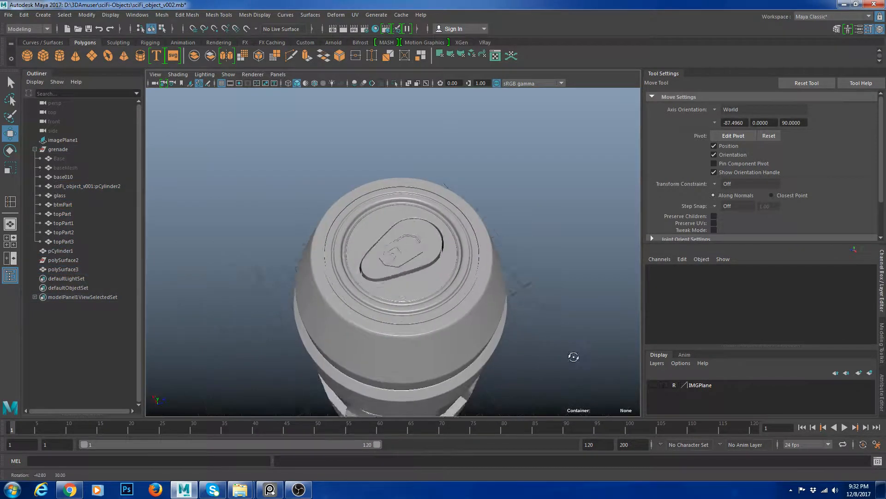
# Compare the pull tab on the lid in unsmoothed and smooth display from several angles
pyautogui.scroll(8, 495, 326)
pyautogui.click(456, 305)
pyautogui.scroll(6, 418, 268)
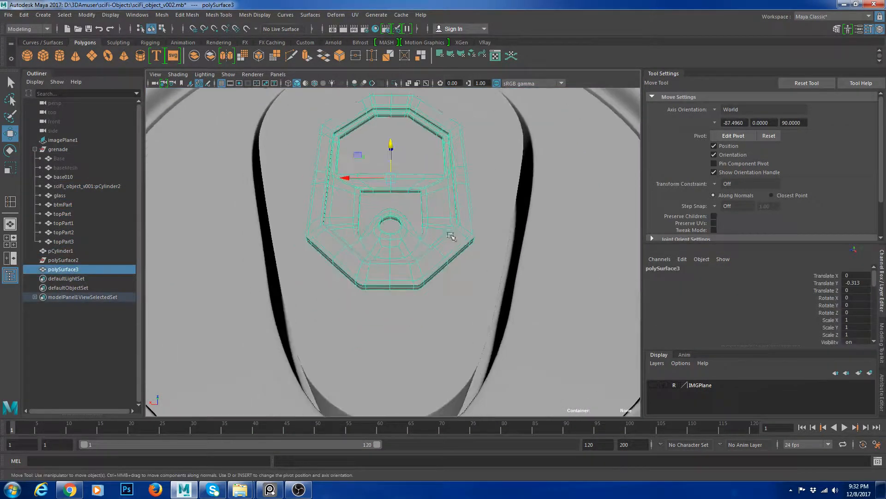
pyautogui.press('1')
pyautogui.scroll(-1, 393, 272)
pyautogui.keyDown('alt'); pyautogui.moveTo(394, 272); pyautogui.dragTo(512, 217); pyautogui.keyUp('alt')
pyautogui.press('3')
pyautogui.scroll(-5, 416, 268)
pyautogui.click(598, 182)
pyautogui.scroll(6, 489, 236)
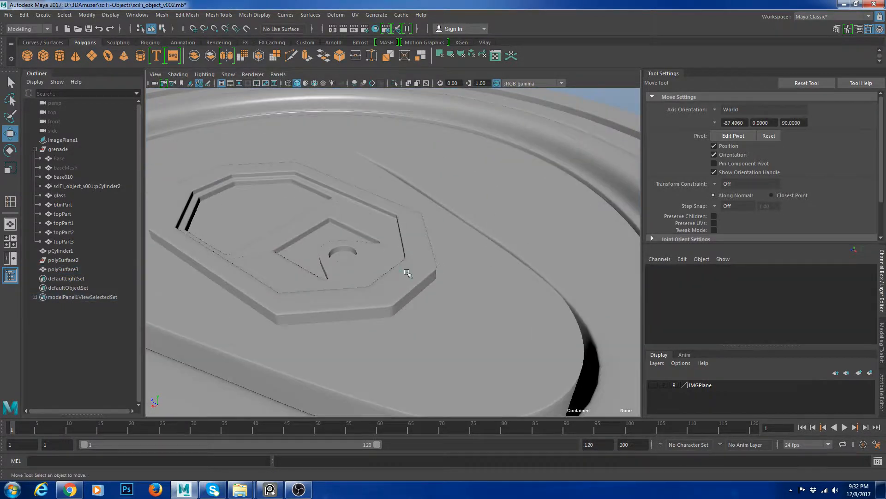
# Insert supporting edge loops along the inner and outer borders of the tab rim's top face
pyautogui.click(408, 278)
pyautogui.press('1')
pyautogui.scroll(5, 408, 278)
pyautogui.keyDown('alt'); pyautogui.moveTo(407, 278); pyautogui.dragTo(412, 229); pyautogui.keyUp('alt')
pyautogui.keyDown('shift'); pyautogui.moveTo(411, 229); pyautogui.dragTo(368, 251, button='right'); pyautogui.keyUp('shift')
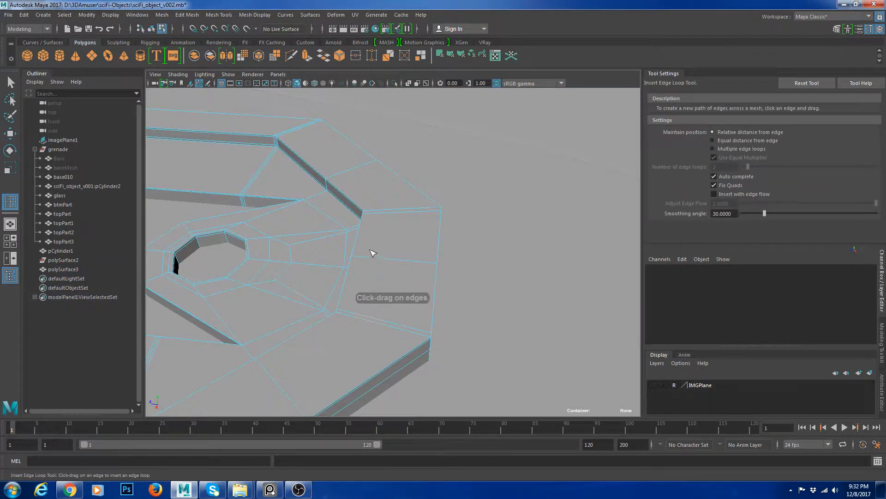
pyautogui.click(360, 257)
pyautogui.click(433, 262)
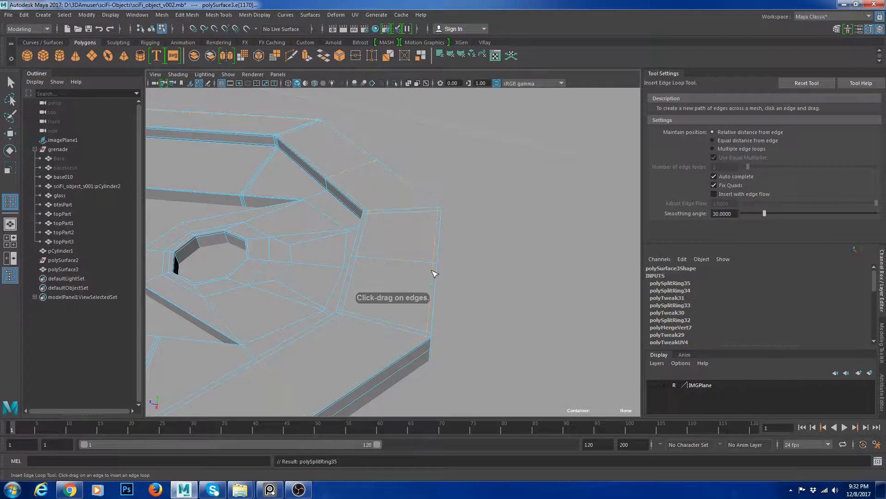
pyautogui.press('w')
pyautogui.moveTo(386, 220); pyautogui.dragTo(422, 200, button='right')
# Examine the smoothed pull tab with its tightened rim in place on the grenade's lid
pyautogui.press('3')
pyautogui.scroll(-5, 434, 200)
pyautogui.scroll(-5, 437, 200)
pyautogui.click(595, 158)
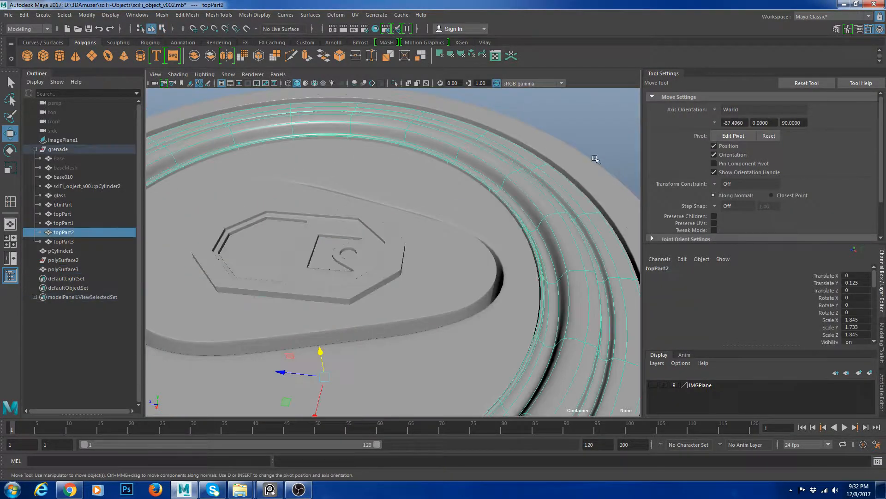
pyautogui.keyDown('alt'); pyautogui.moveTo(596, 159); pyautogui.dragTo(577, 165); pyautogui.keyUp('alt')
pyautogui.keyDown('alt'); pyautogui.moveTo(629, 124); pyautogui.dragTo(489, 134); pyautogui.keyUp('alt')
pyautogui.scroll(-5, 489, 134)
pyautogui.click(489, 126)
pyautogui.scroll(5, 362, 240)
pyautogui.click(422, 231)
pyautogui.moveTo(425, 189); pyautogui.dragTo(492, 444, button='right')
pyautogui.scroll(-5, 510, 307)
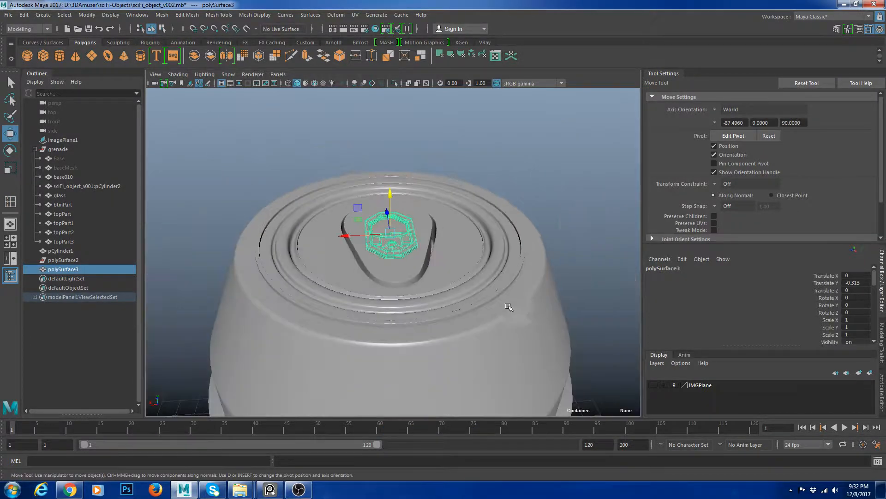
# Lower the pull tab slightly further into the lid, to about -0.32 in Translate Y
pyautogui.click(574, 300)
pyautogui.scroll(5, 574, 301)
pyautogui.keyDown('alt'); pyautogui.moveTo(589, 314); pyautogui.dragTo(466, 258); pyautogui.keyUp('alt')
pyautogui.click(465, 255)
pyautogui.moveTo(489, 215); pyautogui.dragTo(557, 264)
# Insert a supporting edge loop on the tab's recessed face around the rivet cutout, and return to object mode
pyautogui.scroll(4, 430, 285)
pyautogui.scroll(-8, 433, 285)
pyautogui.scroll(8, 429, 233)
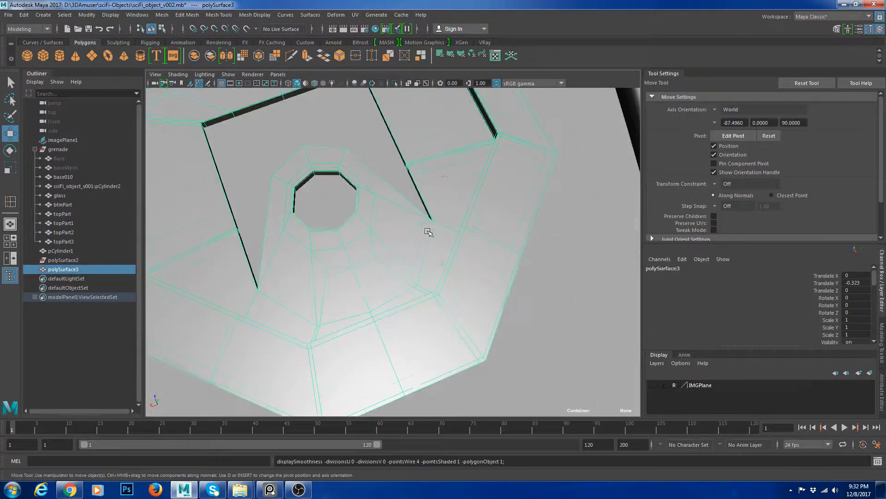
pyautogui.keyDown('alt'); pyautogui.moveTo(443, 163); pyautogui.dragTo(449, 220, button='middle'); pyautogui.keyUp('alt')
pyautogui.keyDown('shift'); pyautogui.moveTo(459, 187); pyautogui.dragTo(411, 201, button='right'); pyautogui.keyUp('shift')
pyautogui.keyDown('alt'); pyautogui.moveTo(418, 236); pyautogui.dragTo(436, 273); pyautogui.keyUp('alt')
pyautogui.press('w')
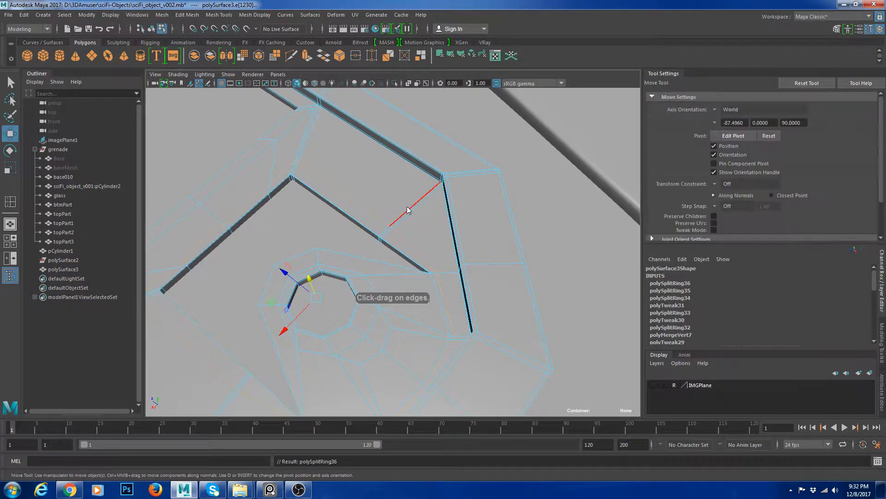
pyautogui.moveTo(409, 210); pyautogui.dragTo(442, 191, button='right')
# Inspect the smoothed tab's rim, cutout and rivet opening on the lid, and return the tab to the unsmoothed display
pyautogui.scroll(-10, 455, 206)
pyautogui.scroll(6, 416, 245)
pyautogui.keyDown('alt'); pyautogui.moveTo(412, 244); pyautogui.dragTo(467, 256); pyautogui.keyUp('alt')
pyautogui.scroll(-10, 480, 240)
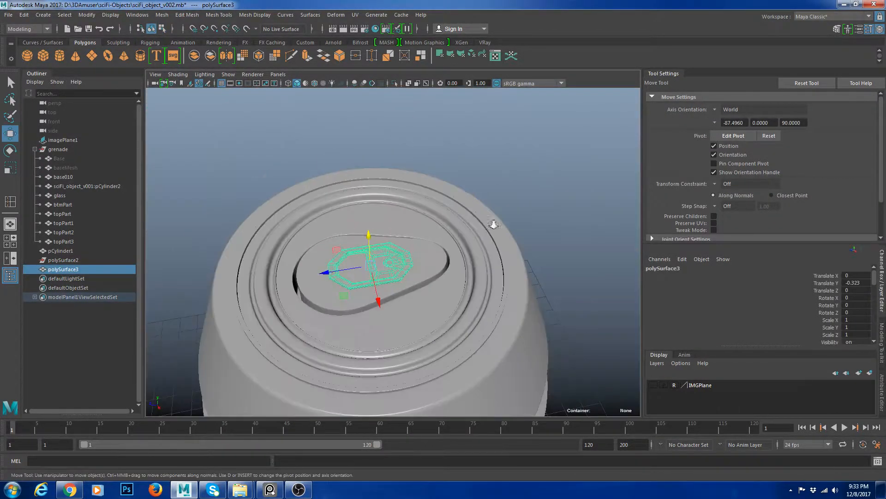
pyautogui.click(560, 178)
pyautogui.keyDown('alt'); pyautogui.moveTo(422, 222); pyautogui.dragTo(450, 231); pyautogui.keyUp('alt')
pyautogui.scroll(8, 416, 259)
pyautogui.keyDown('alt'); pyautogui.moveTo(380, 305); pyautogui.dragTo(427, 318); pyautogui.keyUp('alt')
pyautogui.keyDown('alt'); pyautogui.moveTo(427, 318); pyautogui.dragTo(434, 259, button='middle'); pyautogui.keyUp('alt')
pyautogui.keyDown('alt'); pyautogui.moveTo(434, 258); pyautogui.dragTo(465, 257); pyautogui.keyUp('alt')
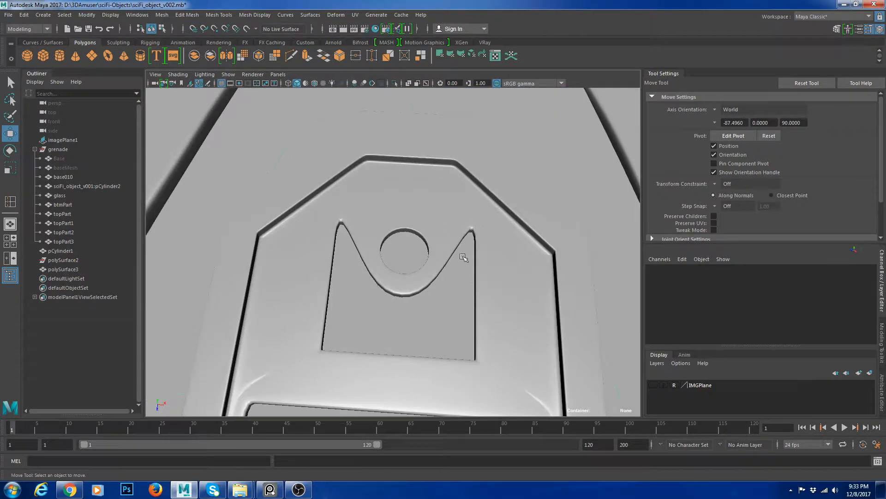
pyautogui.click(464, 254)
pyautogui.press('1')
pyautogui.click(451, 228)
pyautogui.press('1')
pyautogui.keyDown('alt'); pyautogui.moveTo(411, 240); pyautogui.dragTo(473, 241, button='right'); pyautogui.keyUp('alt')
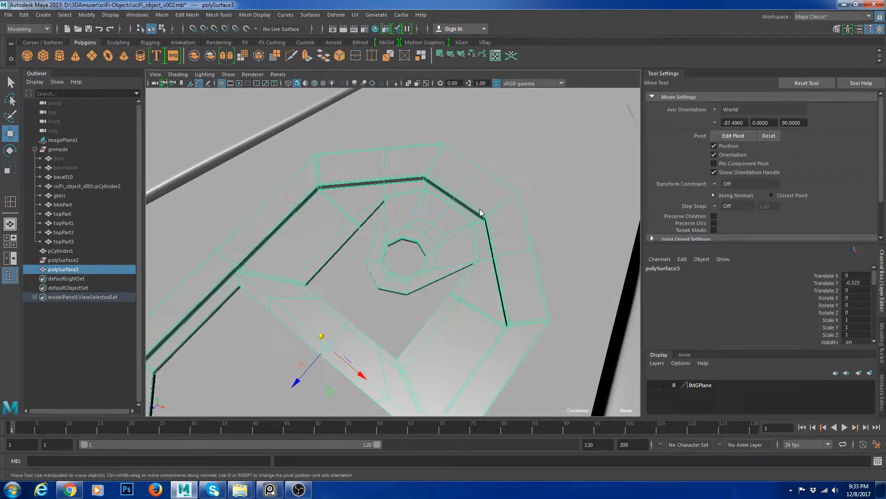
# Insert edge loops around the top of the tab's outer rim and select the narrow loop of faces between them
pyautogui.press('g')
pyautogui.moveTo(500, 207); pyautogui.dragTo(509, 199)
pyautogui.click(512, 197)
pyautogui.keyDown('alt'); pyautogui.moveTo(530, 206); pyautogui.dragTo(477, 221, button='middle'); pyautogui.keyUp('alt')
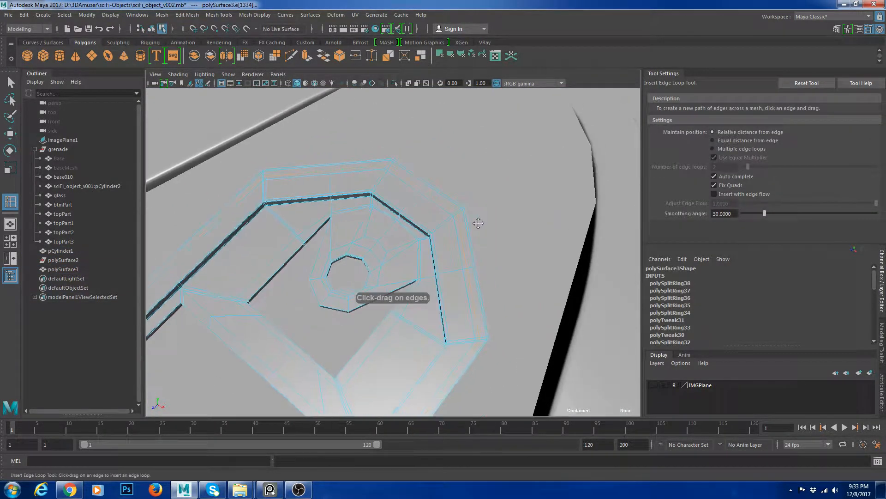
pyautogui.keyDown('alt'); pyautogui.moveTo(477, 221); pyautogui.dragTo(525, 234, button='right'); pyautogui.keyUp('alt')
pyautogui.press('w')
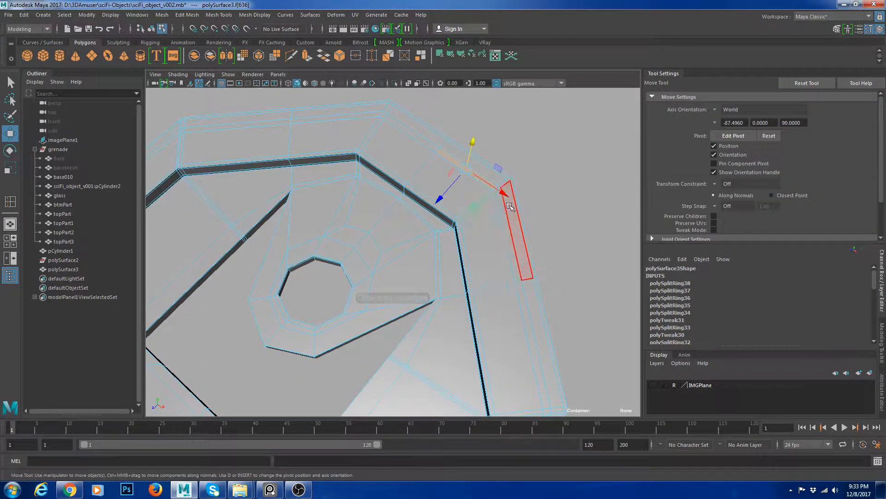
pyautogui.keyDown('alt'); pyautogui.moveTo(495, 188); pyautogui.dragTo(481, 263, button='right'); pyautogui.keyUp('alt')
pyautogui.click(396, 157)
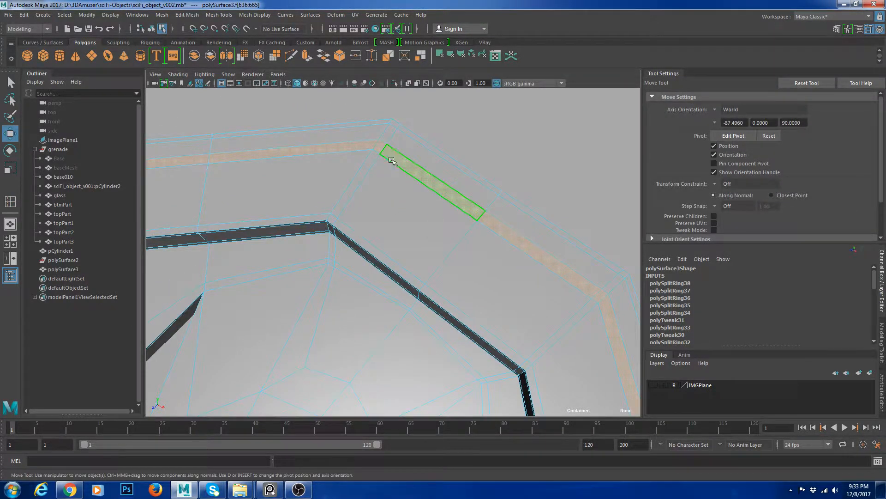
# Select the pull tab as an object and isolate it from the rest of the grenade
pyautogui.keyDown('alt'); pyautogui.moveTo(392, 159); pyautogui.dragTo(393, 121); pyautogui.keyUp('alt')
pyautogui.keyDown('alt'); pyautogui.moveTo(394, 121); pyautogui.dragTo(369, 204, button='right'); pyautogui.keyUp('alt')
pyautogui.keyDown('alt'); pyautogui.moveTo(370, 231); pyautogui.dragTo(429, 185, button='middle'); pyautogui.keyUp('alt')
pyautogui.keyDown('alt'); pyautogui.moveTo(429, 185); pyautogui.dragTo(370, 234, button='right'); pyautogui.keyUp('alt')
pyautogui.moveTo(343, 196); pyautogui.dragTo(345, 195)
pyautogui.keyDown('alt'); pyautogui.moveTo(443, 211); pyautogui.dragTo(430, 231); pyautogui.keyUp('alt')
pyautogui.keyDown('alt'); pyautogui.moveTo(429, 231); pyautogui.dragTo(508, 216, button='right'); pyautogui.keyUp('alt')
pyautogui.keyDown('alt'); pyautogui.moveTo(508, 215); pyautogui.dragTo(494, 208); pyautogui.keyUp('alt')
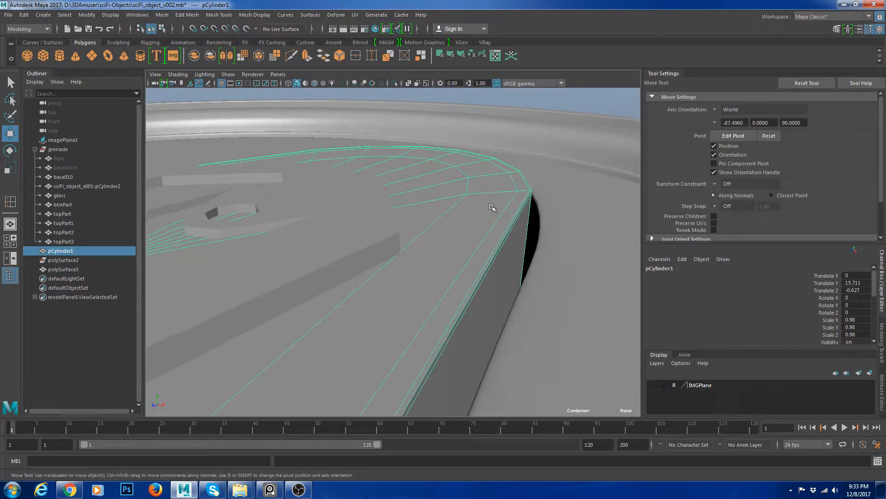
pyautogui.keyDown('alt'); pyautogui.moveTo(494, 208); pyautogui.dragTo(454, 213, button='right'); pyautogui.keyUp('alt')
pyautogui.click(373, 236)
pyautogui.hotkey('ctrl', '1')
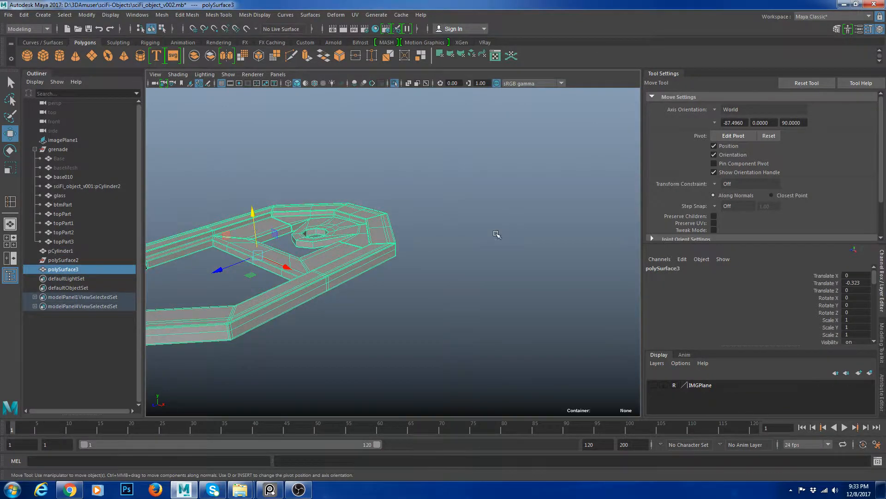
# Insert further supporting edge loops along the narrow strip on the tab's outer rim
pyautogui.moveTo(496, 234); pyautogui.dragTo(454, 251, button='right')
pyautogui.press('f')
pyautogui.keyDown('alt'); pyautogui.moveTo(421, 260); pyautogui.dragTo(418, 274); pyautogui.keyUp('alt')
pyautogui.moveTo(372, 239); pyautogui.dragTo(423, 303, button='right')
pyautogui.keyDown('alt'); pyautogui.moveTo(424, 302); pyautogui.dragTo(382, 321, button='middle'); pyautogui.keyUp('alt')
pyautogui.keyDown('alt'); pyautogui.moveTo(381, 320); pyautogui.dragTo(397, 264, button='right'); pyautogui.keyUp('alt')
pyautogui.moveTo(400, 229); pyautogui.dragTo(417, 226)
# Select the narrow face loop running around the tab's outer rim and move it slightly down in Y
pyautogui.press('w')
pyautogui.click(412, 224)
pyautogui.moveTo(412, 217); pyautogui.dragTo(335, 252, button='right')
pyautogui.keyDown('shift'); pyautogui.doubleClick(415, 240); pyautogui.keyUp('shift')
pyautogui.keyDown('alt'); pyautogui.moveTo(335, 253); pyautogui.dragTo(392, 242, button='middle'); pyautogui.keyUp('alt')
pyautogui.moveTo(184, 262); pyautogui.dragTo(185, 264)
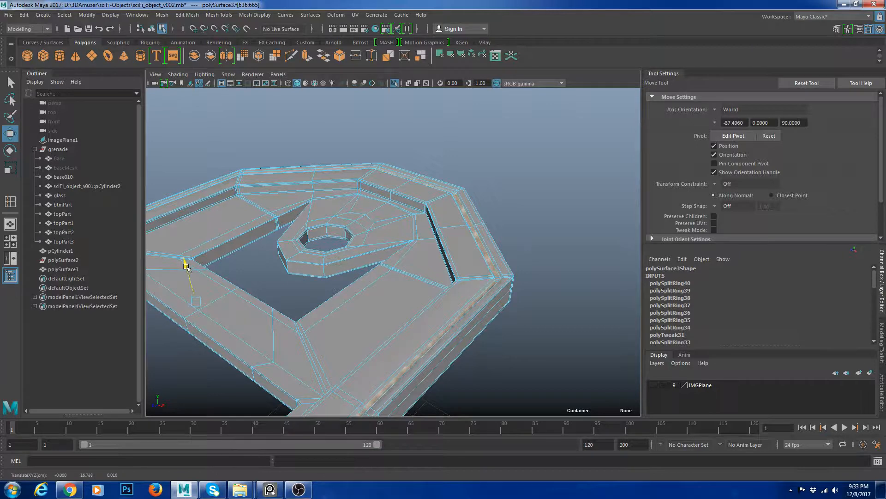
# Examine the octagonal plate in smooth preview and inspect the edges along its outer bevel with smoothing off
pyautogui.moveTo(427, 228); pyautogui.dragTo(453, 211, button='right')
pyautogui.press('3')
pyautogui.click(550, 199)
pyautogui.keyDown('alt'); pyautogui.moveTo(550, 200); pyautogui.dragTo(442, 268); pyautogui.keyUp('alt')
pyautogui.click(442, 268)
pyautogui.press('1')
pyautogui.moveTo(428, 291)
pyautogui.keyDown('alt'); pyautogui.mouseDown(button='right')
pyautogui.moveTo(445, 313)
pyautogui.moveTo(443, 294)
pyautogui.mouseUp(button='right'); pyautogui.keyUp('alt')
pyautogui.doubleClick(430, 320)
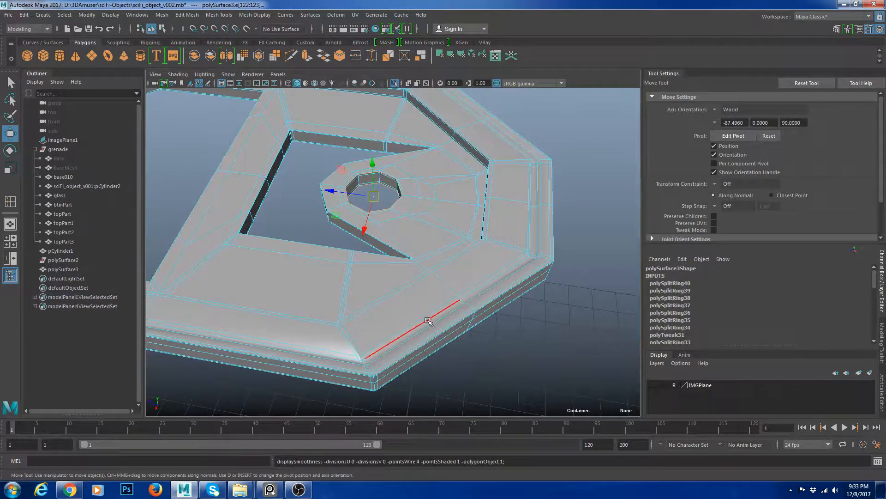
pyautogui.keyDown('alt'); pyautogui.moveTo(429, 319); pyautogui.dragTo(415, 317); pyautogui.keyUp('alt')
pyautogui.keyDown('alt'); pyautogui.moveTo(416, 318); pyautogui.dragTo(447, 319, button='right'); pyautogui.keyUp('alt')
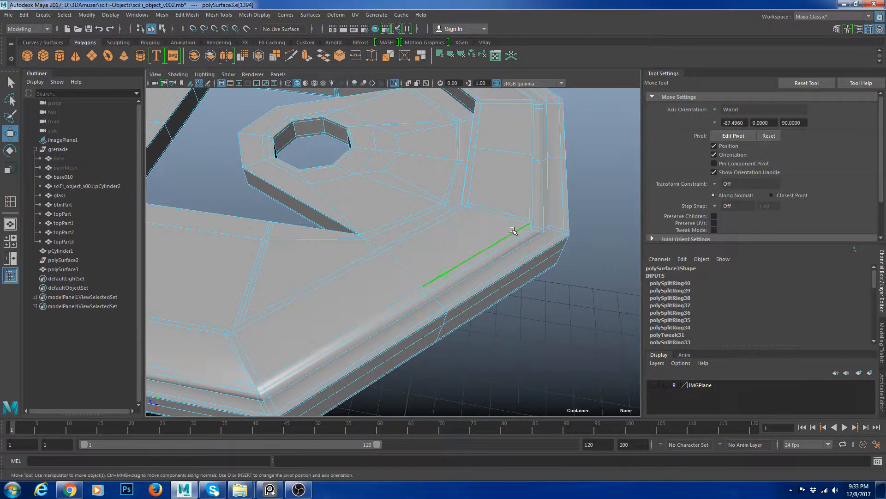
pyautogui.doubleClick(514, 232)
pyautogui.keyDown('alt'); pyautogui.moveTo(513, 234); pyautogui.dragTo(383, 270, button='right'); pyautogui.keyUp('alt')
pyautogui.keyDown('alt'); pyautogui.moveTo(383, 270); pyautogui.dragTo(425, 302); pyautogui.keyUp('alt')
# Preview the octagonal plate smoothed and end its isolation so the surrounding grenade parts are shown
pyautogui.moveTo(429, 244); pyautogui.dragTo(467, 219, button='right')
pyautogui.press('3')
pyautogui.click(532, 193)
pyautogui.keyDown('alt'); pyautogui.moveTo(532, 230); pyautogui.dragTo(529, 310); pyautogui.keyUp('alt')
pyautogui.hotkey('ctrl', '1')
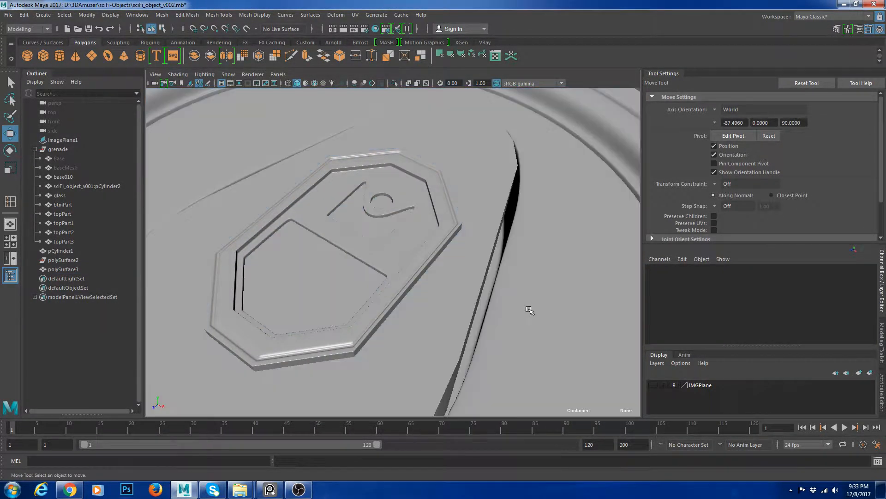
pyautogui.keyDown('alt'); pyautogui.moveTo(530, 308); pyautogui.dragTo(336, 231, button='right'); pyautogui.keyUp('alt')
pyautogui.keyDown('alt'); pyautogui.moveTo(337, 231); pyautogui.dragTo(207, 240); pyautogui.keyUp('alt')
pyautogui.keyDown('alt'); pyautogui.moveTo(207, 240); pyautogui.dragTo(414, 234, button='right'); pyautogui.keyUp('alt')
# Extrude the two faces on either side of the plate's ring-hole tab and scale them inward as inset panels
pyautogui.click(416, 235)
pyautogui.keyDown('alt'); pyautogui.moveTo(416, 234); pyautogui.dragTo(392, 247); pyautogui.keyUp('alt')
pyautogui.press('1')
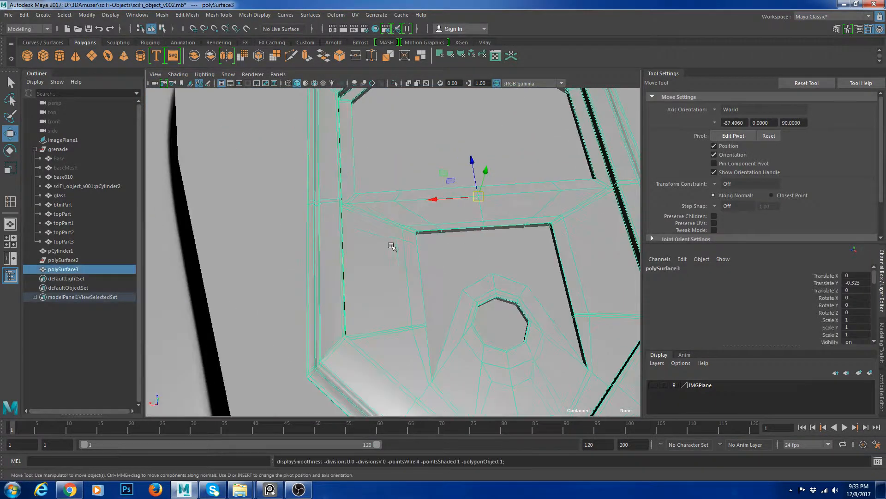
pyautogui.moveTo(392, 247); pyautogui.dragTo(393, 276, button='right')
pyautogui.click(398, 268)
pyautogui.keyDown('shift'); pyautogui.click(597, 246); pyautogui.keyUp('shift')
pyautogui.keyDown('alt'); pyautogui.moveTo(597, 247); pyautogui.dragTo(499, 251, button='right'); pyautogui.keyUp('alt')
pyautogui.hotkey('ctrl', 'e')
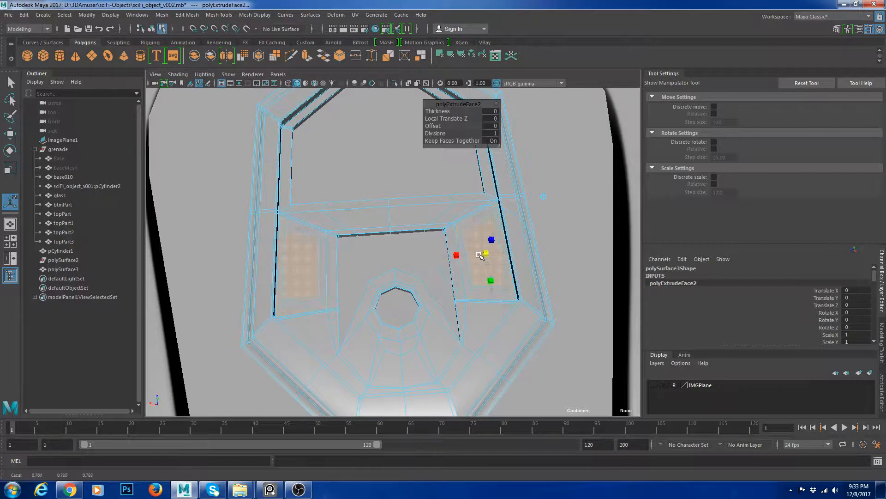
pyautogui.keyDown('alt'); pyautogui.moveTo(474, 255); pyautogui.dragTo(485, 277); pyautogui.keyUp('alt')
pyautogui.press('w')
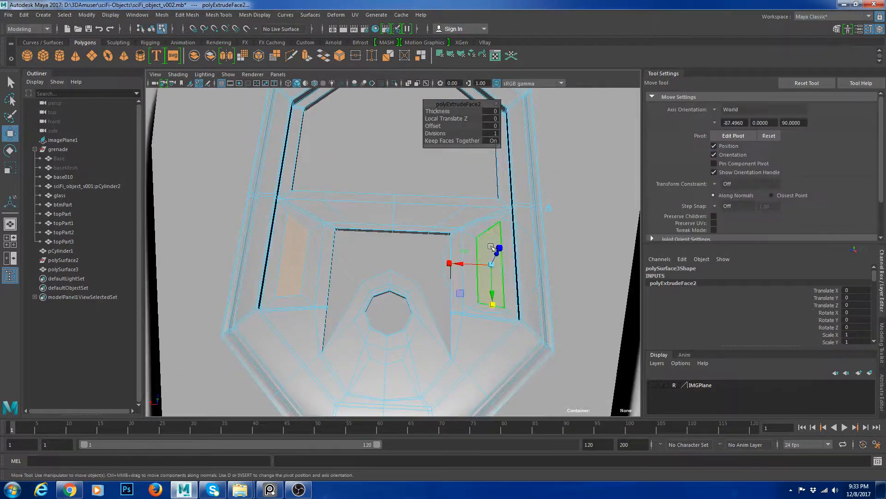
# Return to object mode and examine the plate on the grenade's cap
pyautogui.rightClick(482, 221)
pyautogui.moveTo(481, 220); pyautogui.dragTo(482, 219, button='right')
pyautogui.moveTo(499, 251); pyautogui.dragTo(499, 265, button='right')
pyautogui.moveTo(521, 233); pyautogui.dragTo(528, 224, button='right')
pyautogui.scroll(-10, 502, 272)
pyautogui.click(624, 196)
pyautogui.keyDown('alt'); pyautogui.moveTo(586, 213); pyautogui.dragTo(508, 203); pyautogui.keyUp('alt')
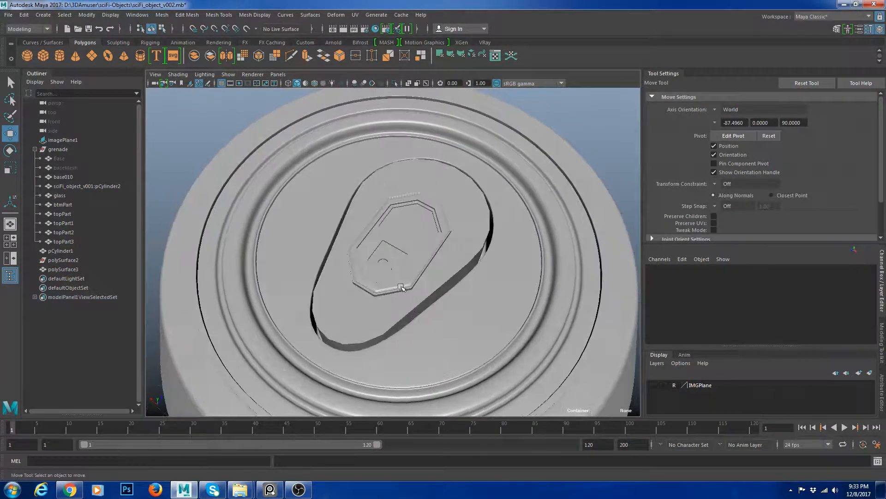
# Square off the slanted ends of both inset panels by aligning their corner vertices in the top view
pyautogui.click(389, 277)
pyautogui.press('1')
pyautogui.scroll(7, 387, 283)
pyautogui.click(10, 240)
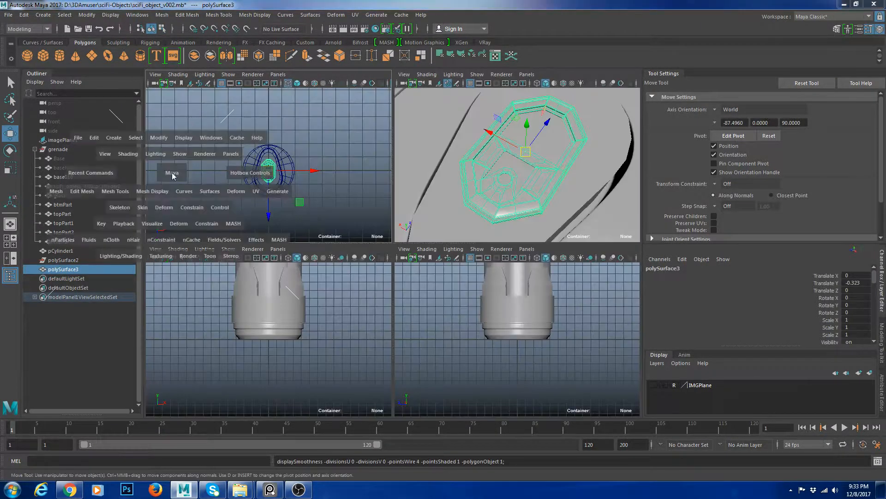
pyautogui.press('space')
pyautogui.scroll(5, 403, 280)
pyautogui.scroll(4, 403, 281)
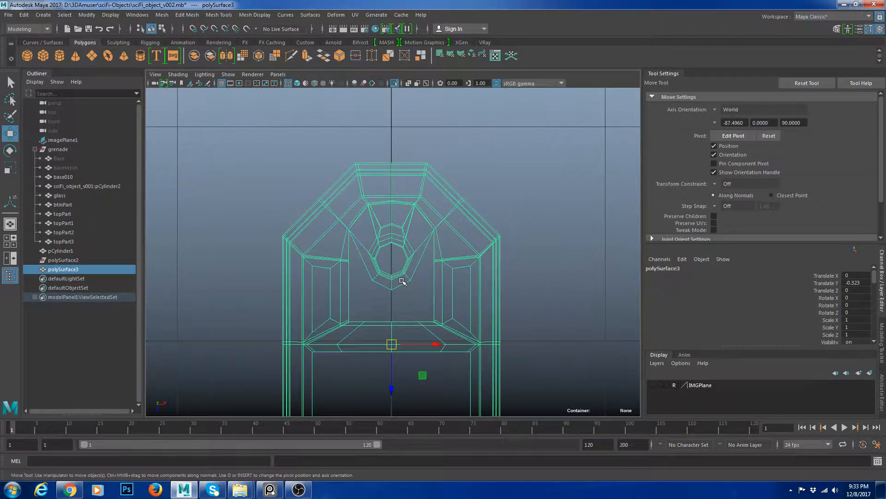
pyautogui.press('F9')
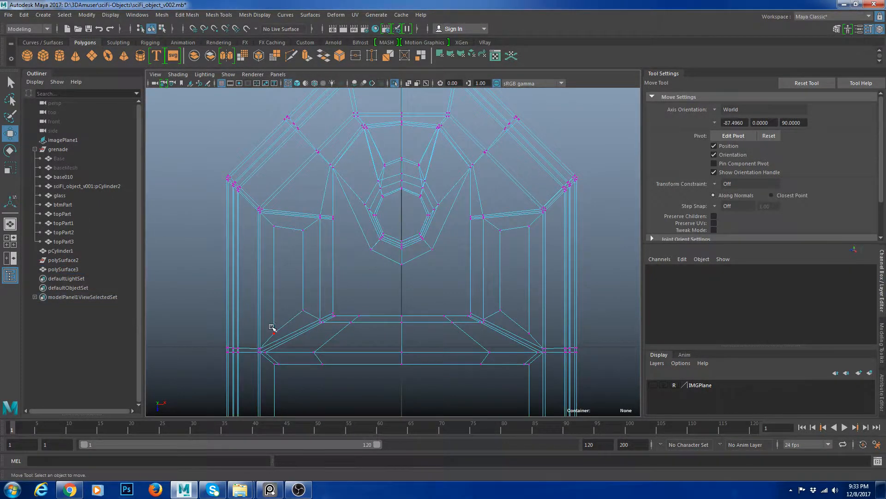
pyautogui.click(273, 333)
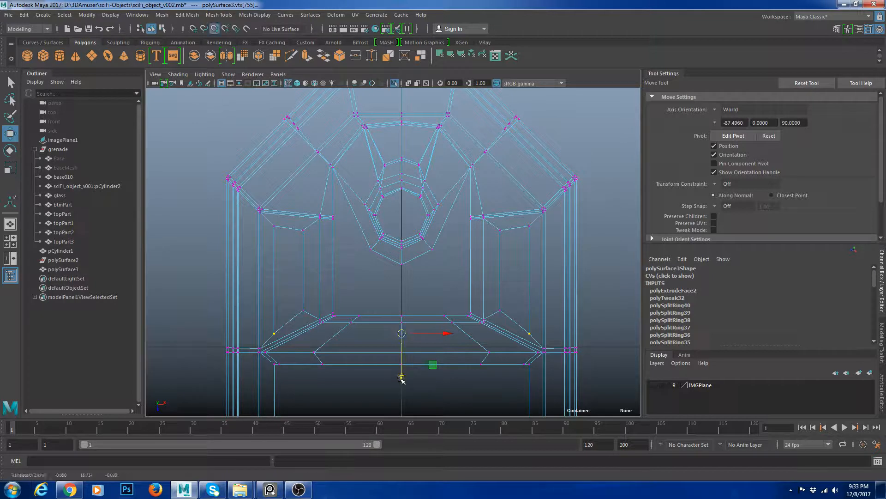
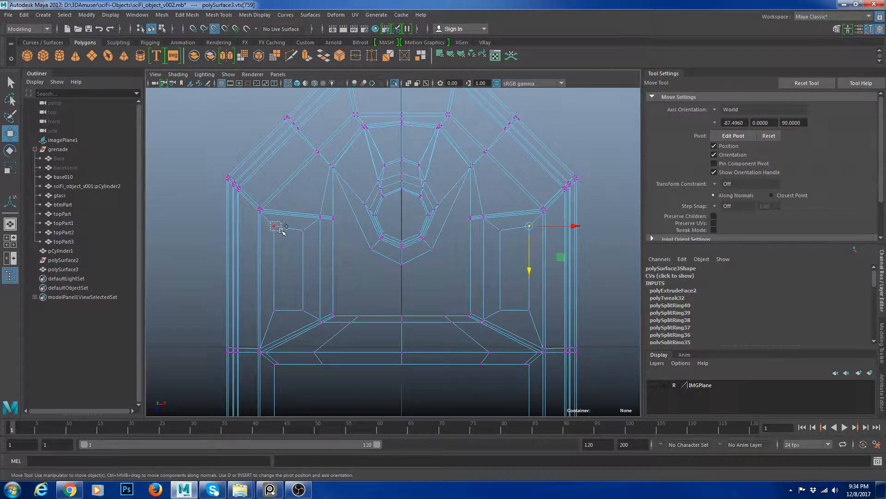
pyautogui.keyDown('shift'); pyautogui.moveTo(282, 231); pyautogui.dragTo(283, 231); pyautogui.keyUp('shift')
# Extrude the two rectangular inset faces smaller, and extrude them again to a Local Translate Z of -0.024 as recessed slots
pyautogui.press('F11')
pyautogui.click(518, 262)
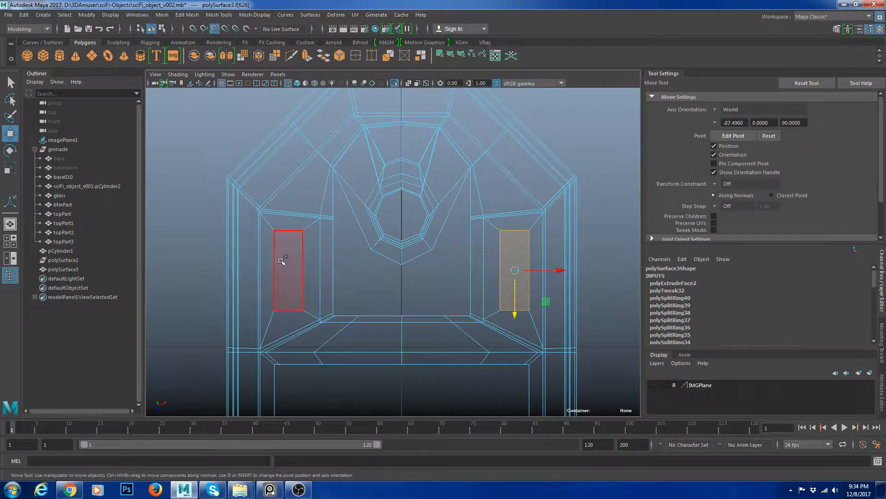
pyautogui.keyDown('shift'); pyautogui.click(282, 261); pyautogui.keyUp('shift')
pyautogui.press('space')
pyautogui.press('space')
pyautogui.keyDown('alt'); pyautogui.moveTo(479, 210); pyautogui.dragTo(511, 243); pyautogui.keyUp('alt')
pyautogui.keyDown('alt'); pyautogui.moveTo(510, 242); pyautogui.dragTo(531, 262, button='right'); pyautogui.keyUp('alt')
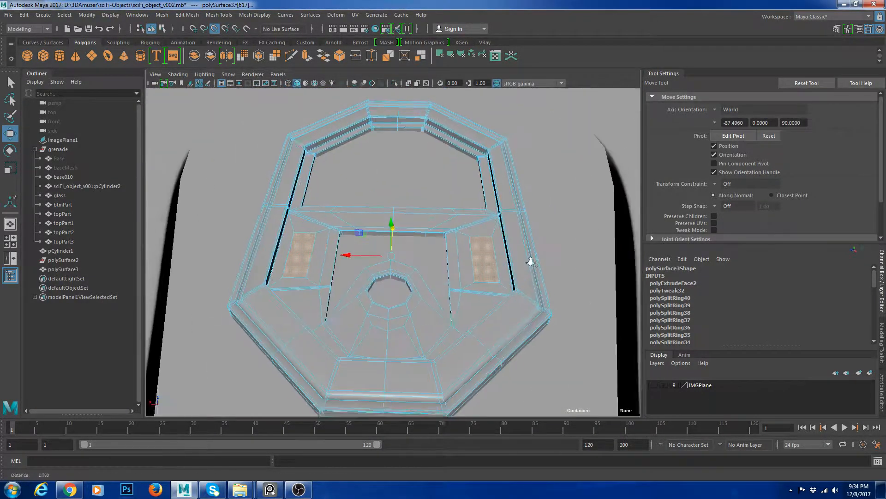
pyautogui.hotkey('ctrl', 'e')
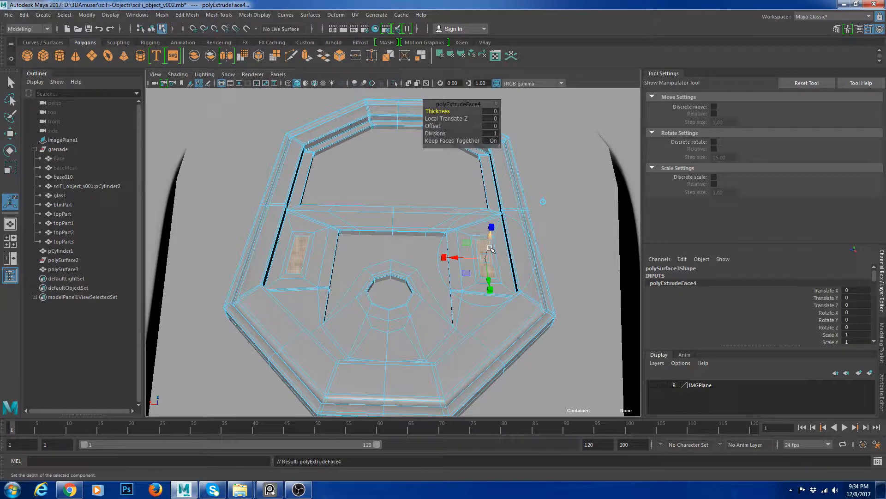
pyautogui.moveTo(490, 250); pyautogui.dragTo(488, 244)
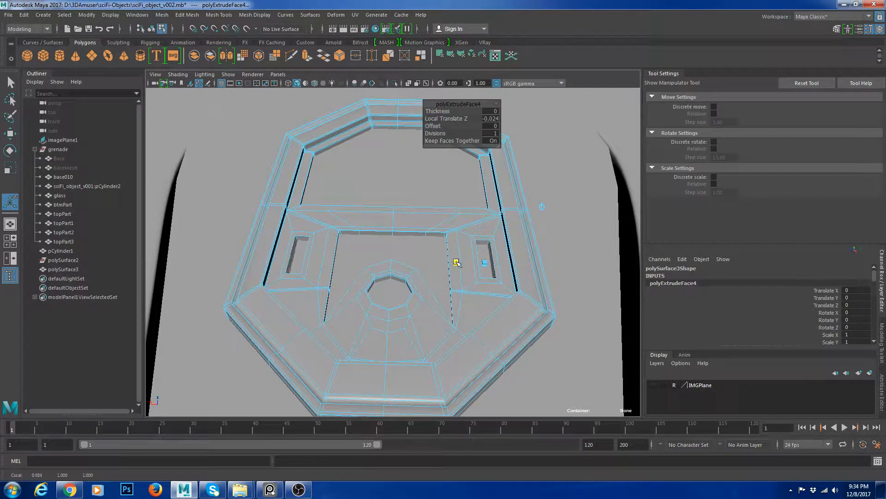
pyautogui.press('w')
# Preview the slotted plate smoothed and inspect it against the surrounding cap
pyautogui.moveTo(465, 234); pyautogui.dragTo(513, 213, button='right')
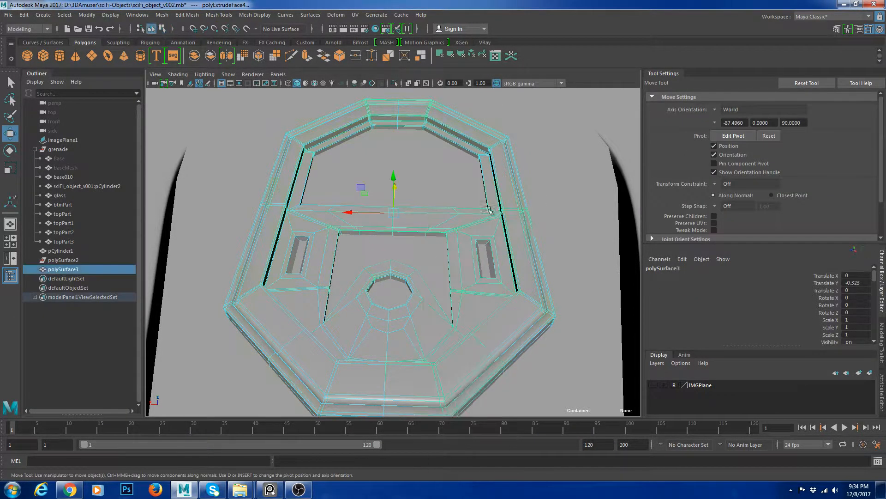
pyautogui.press('3')
pyautogui.scroll(-6, 527, 211)
pyautogui.keyDown('alt'); pyautogui.moveTo(624, 135); pyautogui.dragTo(376, 192); pyautogui.keyUp('alt')
pyautogui.scroll(-2, 572, 126)
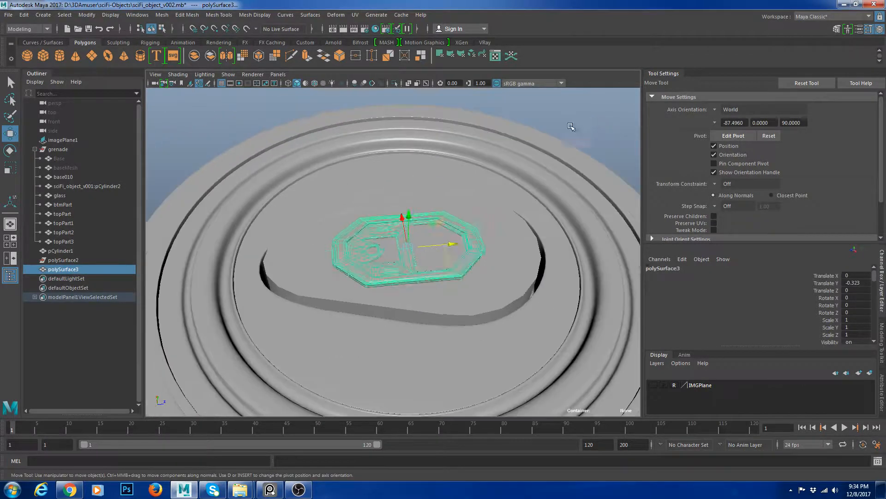
pyautogui.click(597, 114)
# Insert supporting edge loops along the sides and ends of the two recessed slots
pyautogui.scroll(7, 390, 300)
pyautogui.click(392, 300)
pyautogui.press('1')
pyautogui.scroll(4, 378, 231)
pyautogui.keyDown('alt'); pyautogui.moveTo(382, 170); pyautogui.dragTo(412, 206, button='middle'); pyautogui.keyUp('alt')
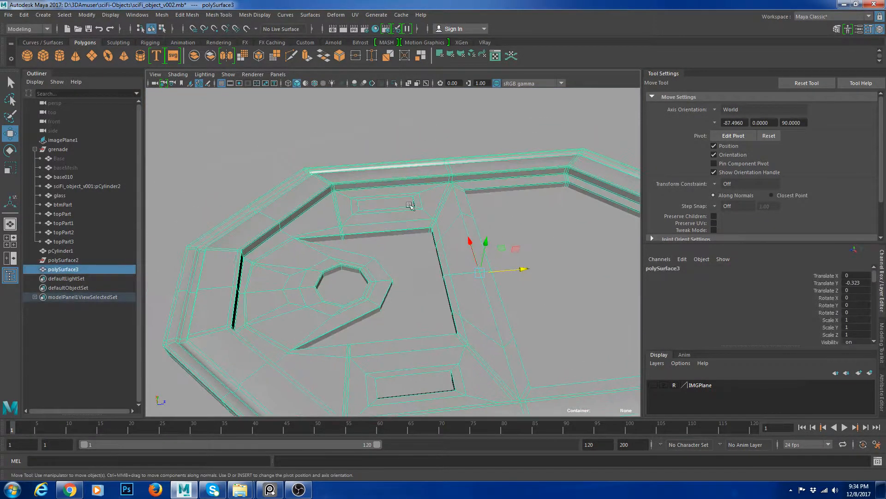
pyautogui.keyDown('shift'); pyautogui.moveTo(412, 205); pyautogui.dragTo(376, 217, button='right'); pyautogui.keyUp('shift')
pyautogui.moveTo(370, 217); pyautogui.dragTo(413, 213)
pyautogui.keyDown('alt'); pyautogui.moveTo(413, 213); pyautogui.dragTo(441, 256); pyautogui.keyUp('alt')
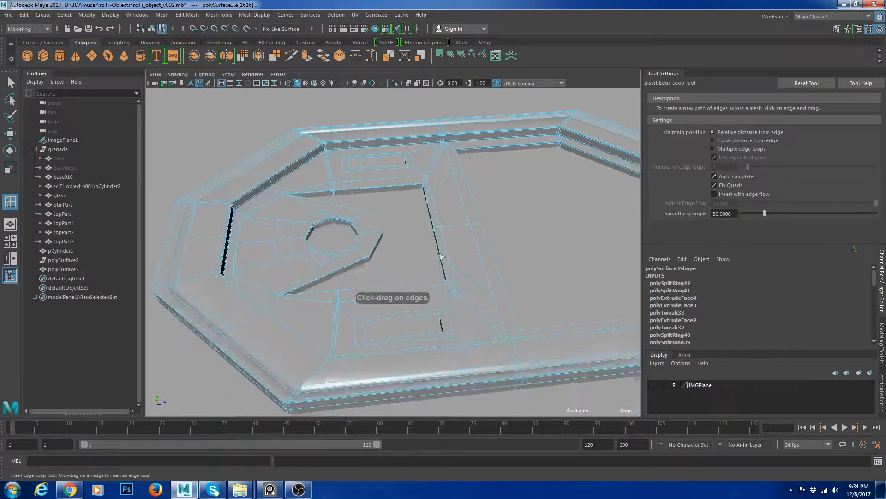
pyautogui.click(373, 344)
pyautogui.click(374, 353)
pyautogui.moveTo(375, 345); pyautogui.dragTo(375, 347)
pyautogui.moveTo(437, 339); pyautogui.dragTo(437, 339)
pyautogui.press('w')
# Examine the smoothed plate and its slots from several angles on the cap
pyautogui.moveTo(463, 315); pyautogui.dragTo(498, 222, button='right')
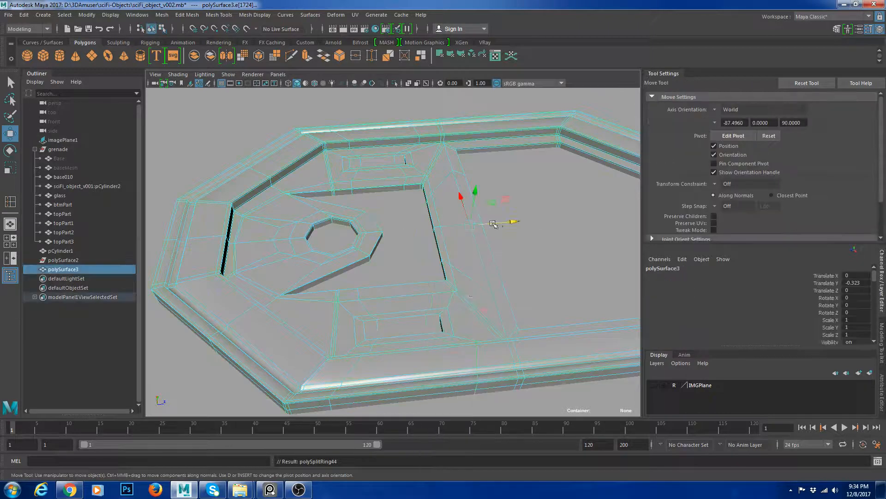
pyautogui.scroll(-8, 498, 221)
pyautogui.scroll(-7, 399, 322)
pyautogui.keyDown('alt'); pyautogui.moveTo(399, 324); pyautogui.dragTo(466, 321); pyautogui.keyUp('alt')
pyautogui.click(584, 257)
pyautogui.scroll(9, 461, 288)
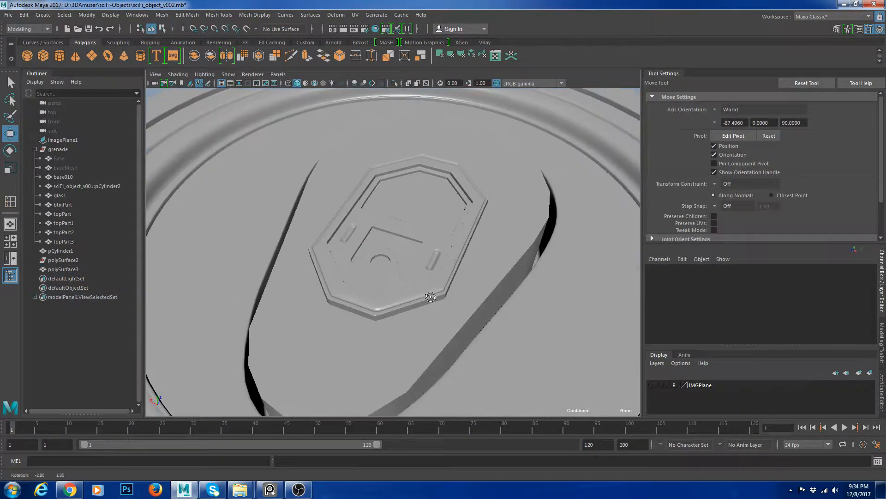
pyautogui.keyDown('alt'); pyautogui.moveTo(431, 297); pyautogui.dragTo(477, 303); pyautogui.keyUp('alt')
pyautogui.keyDown('alt'); pyautogui.moveTo(413, 262); pyautogui.dragTo(452, 261); pyautogui.keyUp('alt')
pyautogui.click(447, 293)
pyautogui.keyDown('alt'); pyautogui.moveTo(447, 292); pyautogui.dragTo(468, 316, button='middle'); pyautogui.keyUp('alt')
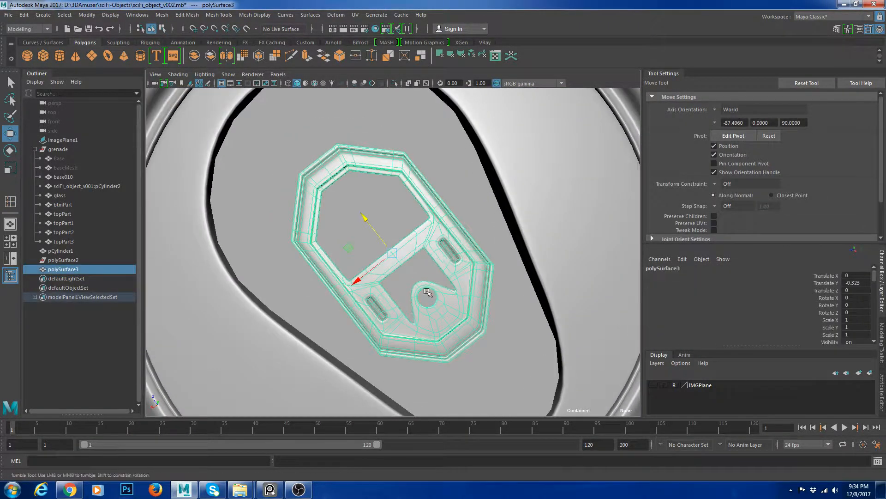
pyautogui.keyDown('alt'); pyautogui.moveTo(407, 297); pyautogui.dragTo(488, 266); pyautogui.keyUp('alt')
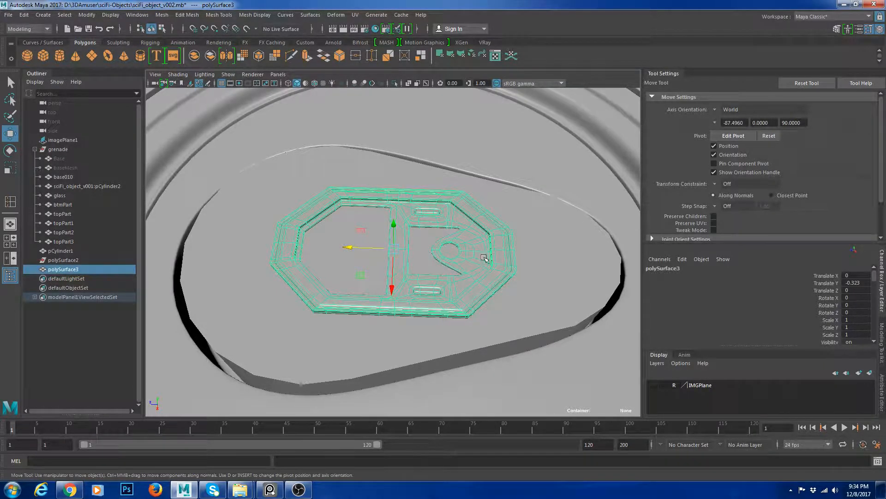
pyautogui.scroll(10, 484, 258)
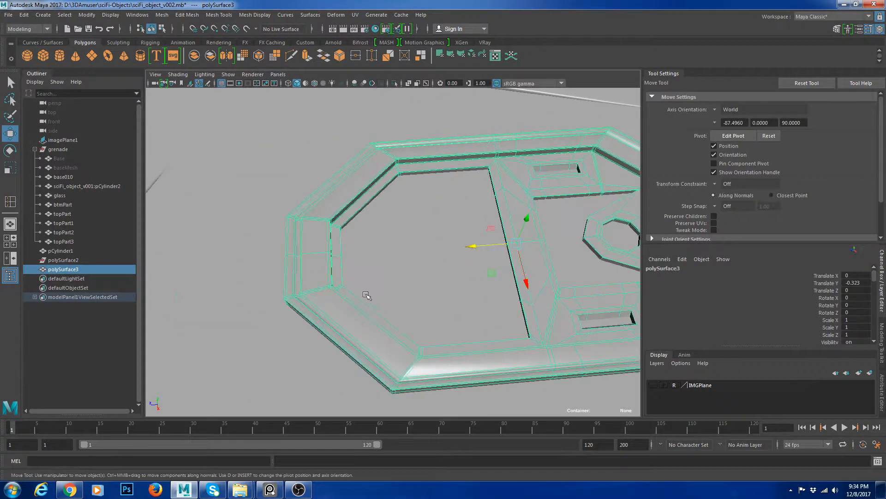
pyautogui.keyDown('alt'); pyautogui.moveTo(397, 268); pyautogui.dragTo(357, 286); pyautogui.keyUp('alt')
pyautogui.press('F11')
pyautogui.click(293, 199)
pyautogui.keyDown('shift'); pyautogui.click(281, 238); pyautogui.keyUp('shift')
pyautogui.keyDown('alt'); pyautogui.moveTo(336, 237); pyautogui.dragTo(396, 257, button='middle'); pyautogui.keyUp('alt')
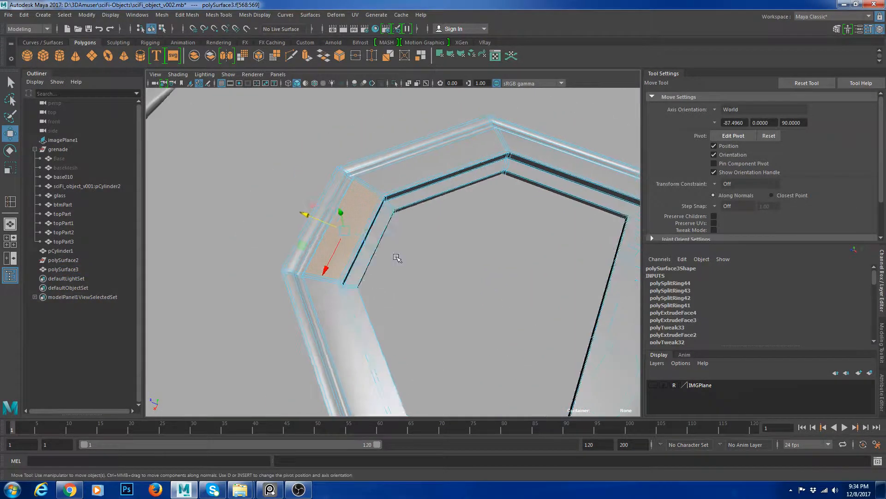
pyautogui.keyDown('alt'); pyautogui.moveTo(396, 257); pyautogui.dragTo(372, 237); pyautogui.keyUp('alt')
pyautogui.click(515, 174)
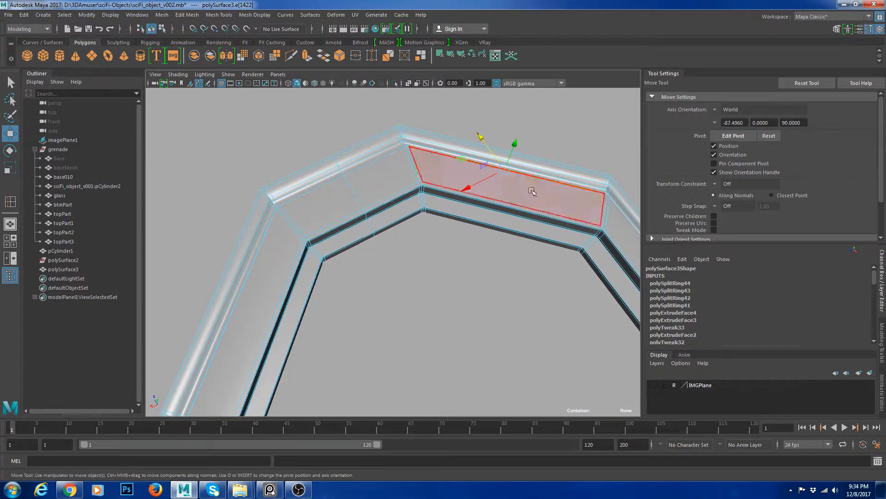
pyautogui.scroll(-5, 547, 231)
pyautogui.keyDown('alt'); pyautogui.moveTo(551, 241); pyautogui.dragTo(540, 212, button='middle'); pyautogui.keyUp('alt')
# Extrude the two long rim faces beside the large opening and scale them narrower and shorter in the top view
pyautogui.click(510, 229)
pyautogui.keyDown('shift'); pyautogui.click(356, 307); pyautogui.keyUp('shift')
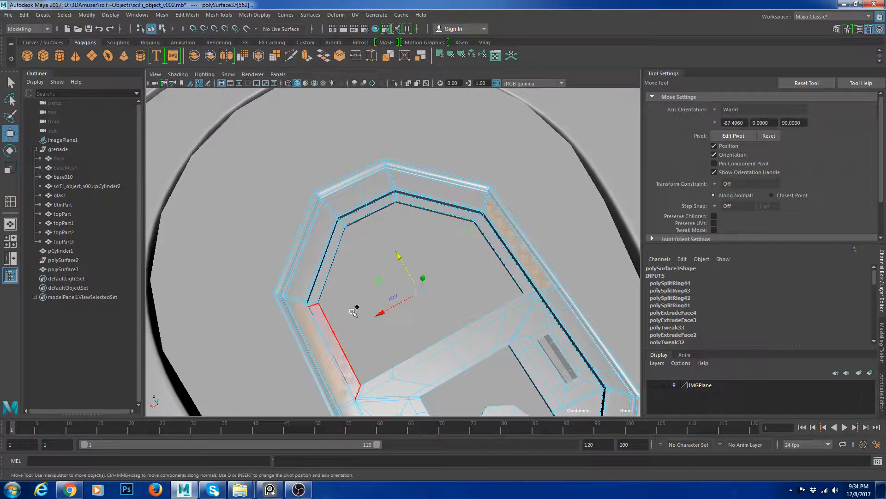
pyautogui.keyDown('alt'); pyautogui.moveTo(356, 307); pyautogui.dragTo(541, 181); pyautogui.keyUp('alt')
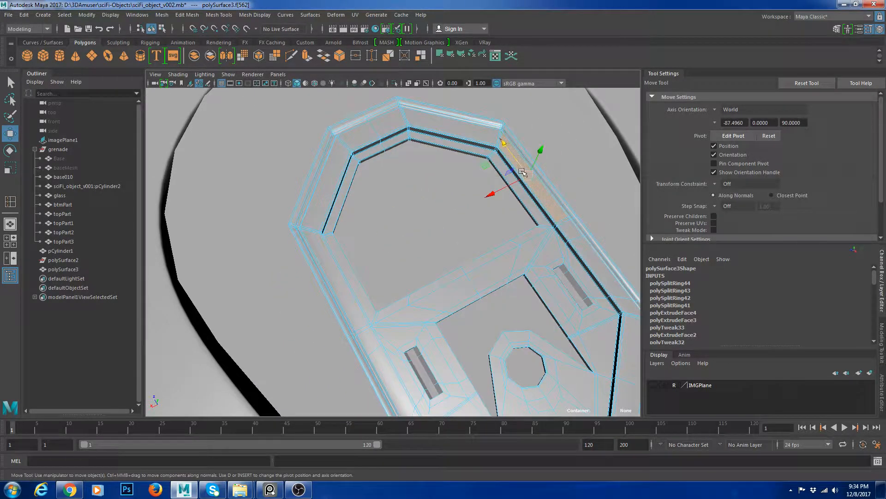
pyautogui.keyDown('shift'); pyautogui.click(329, 263); pyautogui.keyUp('shift')
pyautogui.click(7, 239)
pyautogui.press('space')
pyautogui.scroll(-9, 362, 253)
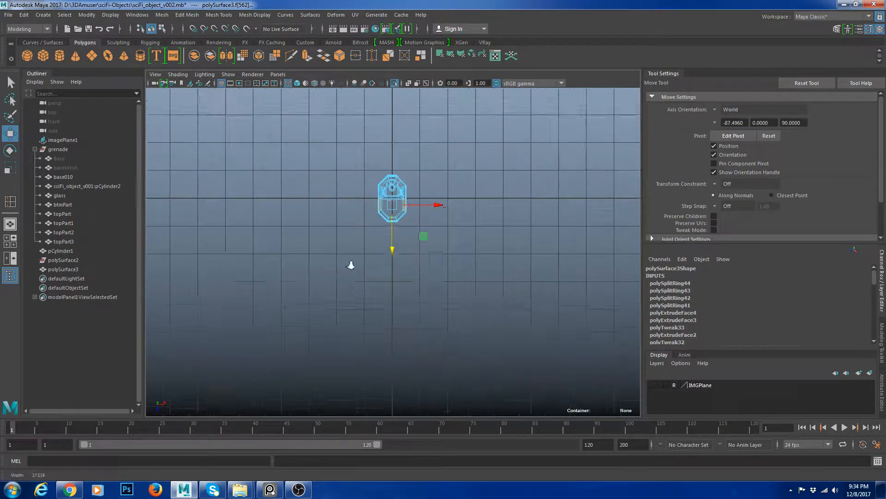
pyautogui.scroll(1, 350, 263)
pyautogui.keyDown('shift'); pyautogui.moveTo(465, 208); pyautogui.dragTo(465, 227, button='right'); pyautogui.keyUp('shift')
pyautogui.scroll(6, 461, 212)
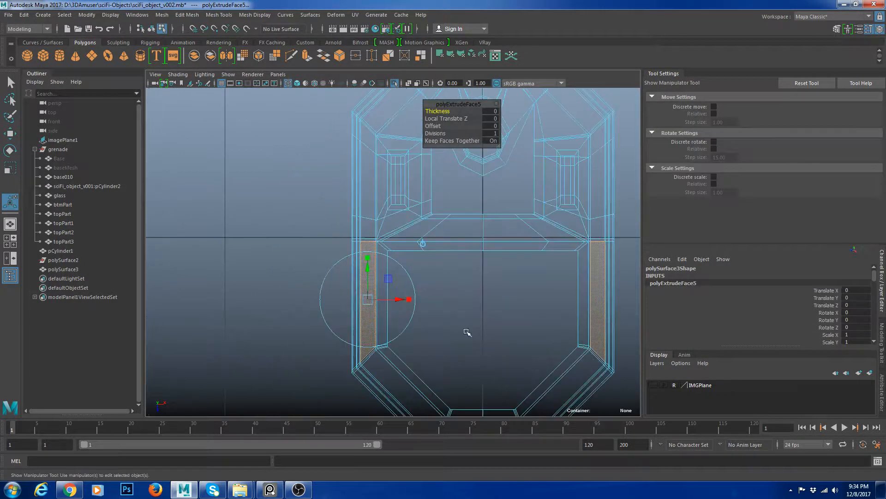
pyautogui.moveTo(410, 300); pyautogui.dragTo(368, 343)
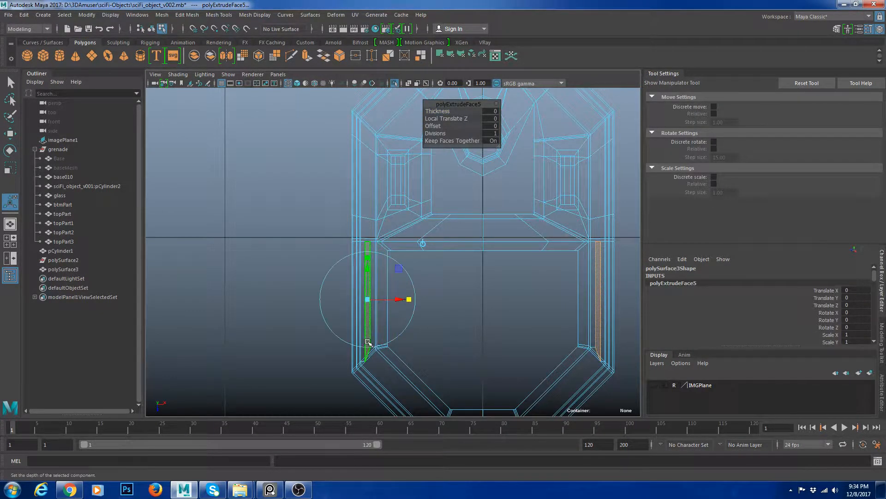
pyautogui.moveTo(367, 265); pyautogui.dragTo(367, 269)
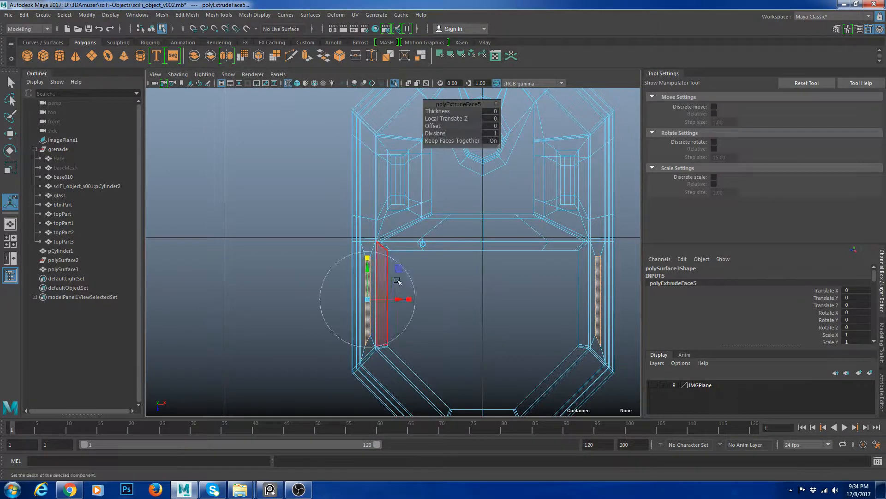
# Level the slanted lower ends of both extruded rim strips by aligning their vertices in the top view
pyautogui.scroll(1, 402, 289)
pyautogui.keyDown('alt'); pyautogui.moveTo(408, 352); pyautogui.dragTo(409, 317, button='middle'); pyautogui.keyUp('alt')
pyautogui.press('w')
pyautogui.moveTo(424, 319); pyautogui.dragTo(390, 320, button='right')
pyautogui.click(362, 326)
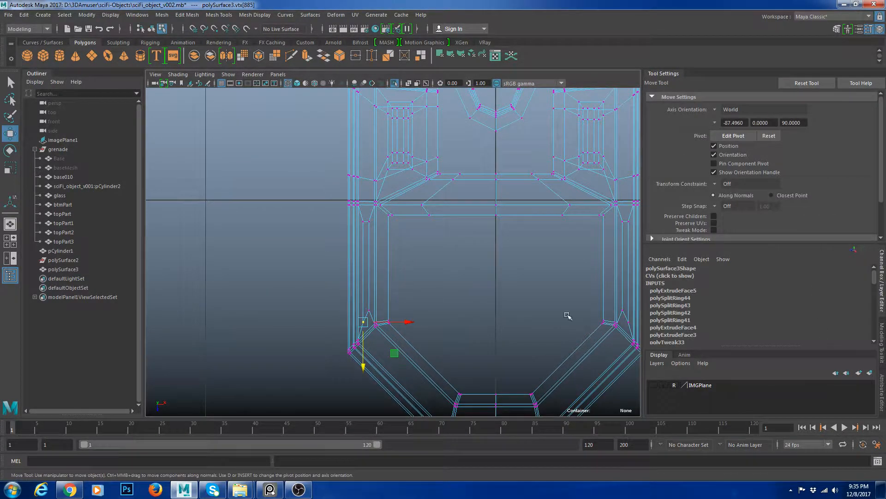
pyautogui.keyDown('alt'); pyautogui.moveTo(605, 325); pyautogui.dragTo(482, 312, button='middle'); pyautogui.keyUp('alt')
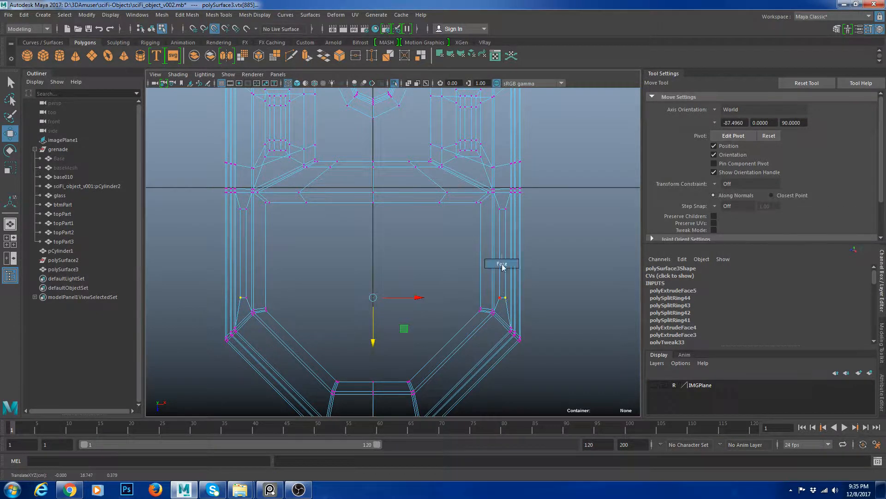
# Extrude the two narrow strip faces beside the large opening and push them down into the plate to form rim slots
pyautogui.moveTo(503, 267); pyautogui.dragTo(502, 266, button='right')
pyautogui.click(502, 254)
pyautogui.keyDown('shift'); pyautogui.click(247, 262); pyautogui.keyUp('shift')
pyautogui.press('space')
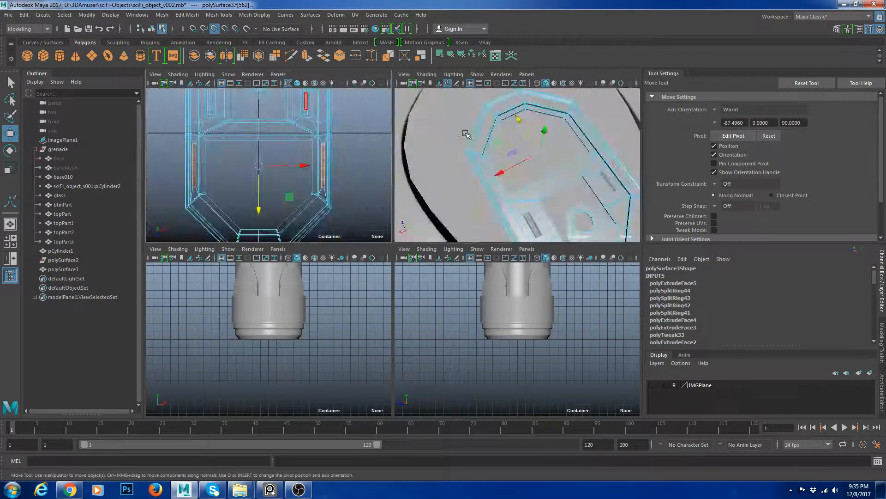
pyautogui.press('space')
pyautogui.press('space')
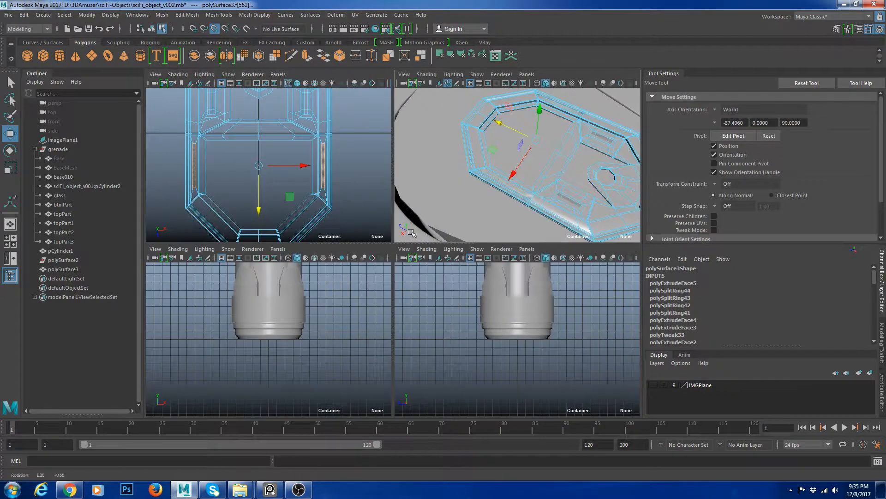
pyautogui.press('space')
pyautogui.keyDown('alt'); pyautogui.moveTo(510, 162); pyautogui.dragTo(434, 215); pyautogui.keyUp('alt')
pyautogui.keyDown('alt'); pyautogui.moveTo(434, 215); pyautogui.dragTo(491, 217, button='right'); pyautogui.keyUp('alt')
pyautogui.hotkey('ctrl', 'e')
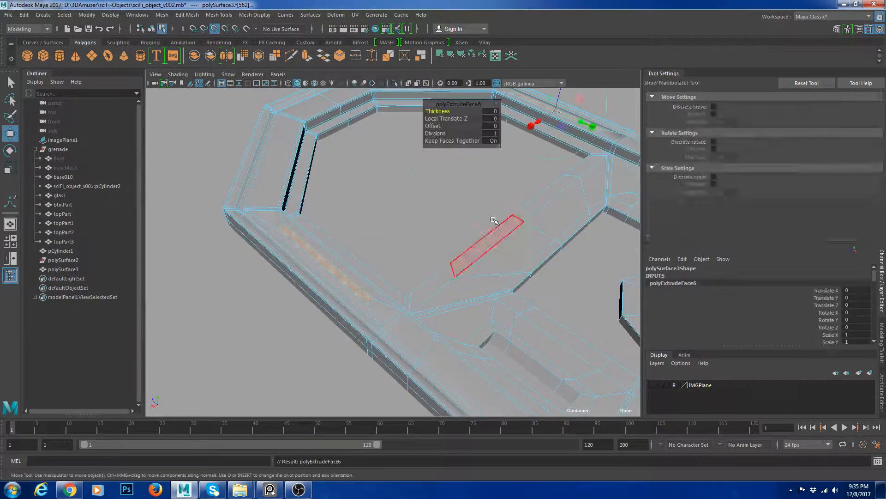
pyautogui.press('w')
pyautogui.moveTo(463, 138); pyautogui.dragTo(463, 141)
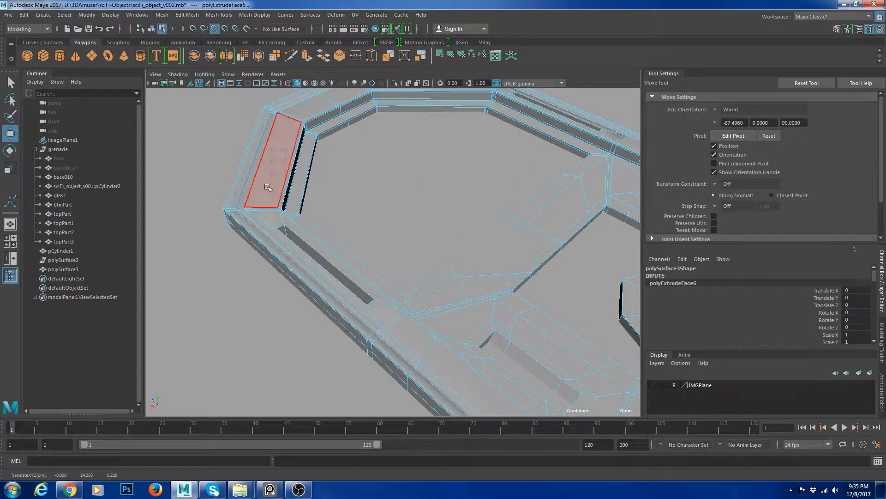
# Leave face editing and examine the slotted octagonal plate on the cap from far and near
pyautogui.moveTo(268, 187); pyautogui.dragTo(293, 152, button='right')
pyautogui.click(293, 153)
pyautogui.keyDown('alt'); pyautogui.moveTo(351, 199); pyautogui.dragTo(277, 250, button='right'); pyautogui.keyUp('alt')
pyautogui.keyDown('alt'); pyautogui.moveTo(397, 277); pyautogui.dragTo(503, 231); pyautogui.keyUp('alt')
pyautogui.click(545, 205)
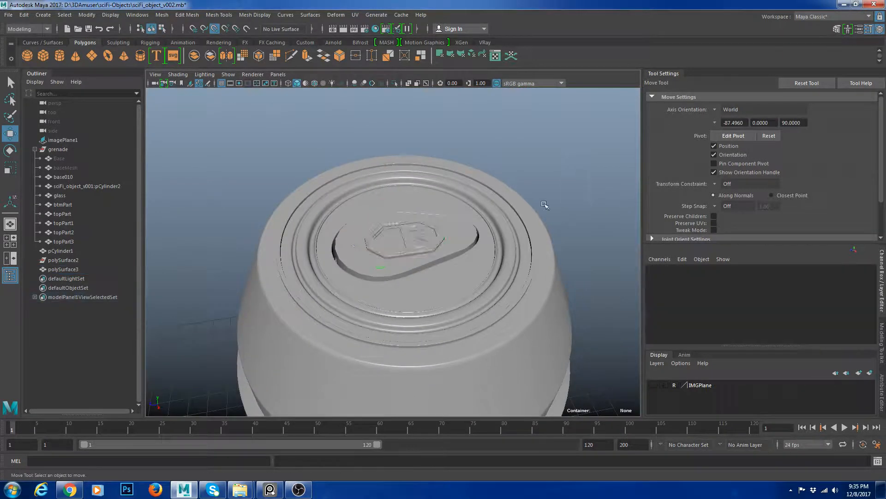
pyautogui.keyDown('alt'); pyautogui.moveTo(364, 240); pyautogui.dragTo(424, 264, button='right'); pyautogui.keyUp('alt')
pyautogui.click(411, 180)
pyautogui.keyDown('alt'); pyautogui.moveTo(397, 139); pyautogui.dragTo(429, 138, button='right'); pyautogui.keyUp('alt')
pyautogui.keyDown('alt'); pyautogui.moveTo(415, 120); pyautogui.dragTo(384, 193); pyautogui.keyUp('alt')
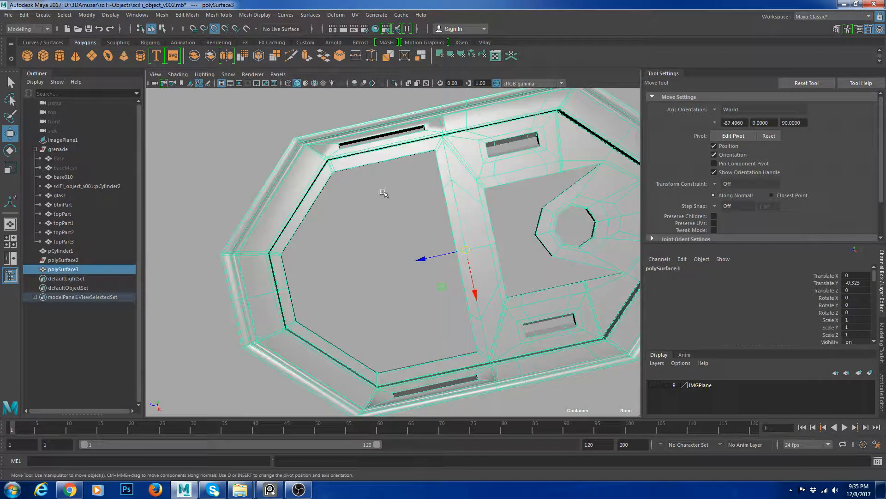
# Insert supporting edge loops across both ends of the first long rim slot
pyautogui.keyDown('shift'); pyautogui.moveTo(377, 153); pyautogui.dragTo(349, 148, button='right'); pyautogui.keyUp('shift')
pyautogui.press('w')
pyautogui.moveTo(442, 140); pyautogui.dragTo(466, 129, button='right')
pyautogui.keyDown('alt'); pyautogui.moveTo(467, 266); pyautogui.dragTo(452, 226); pyautogui.keyUp('alt')
pyautogui.keyDown('alt'); pyautogui.moveTo(340, 184); pyautogui.dragTo(393, 202, button='right'); pyautogui.keyUp('alt')
pyautogui.keyDown('shift'); pyautogui.moveTo(363, 140); pyautogui.dragTo(314, 144, button='right'); pyautogui.keyUp('shift')
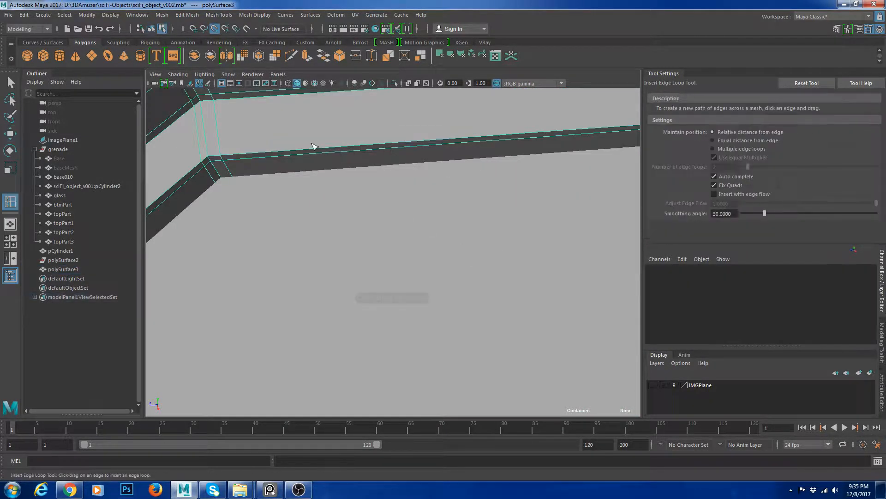
pyautogui.keyDown('alt'); pyautogui.moveTo(312, 145); pyautogui.dragTo(382, 243, button='middle'); pyautogui.keyUp('alt')
pyautogui.keyDown('alt'); pyautogui.moveTo(386, 246); pyautogui.dragTo(412, 296, button='right'); pyautogui.keyUp('alt')
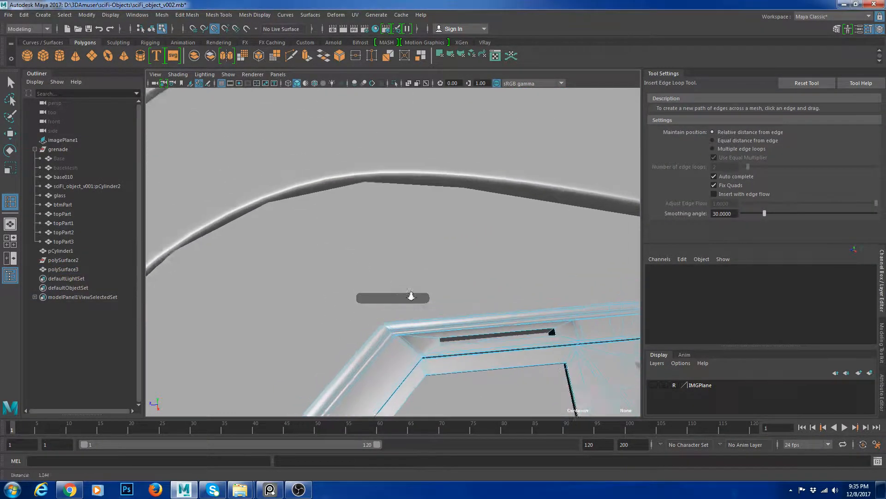
pyautogui.keyDown('alt'); pyautogui.moveTo(457, 333); pyautogui.dragTo(425, 289, button='middle'); pyautogui.keyUp('alt')
pyautogui.moveTo(415, 313); pyautogui.dragTo(404, 312)
pyautogui.moveTo(536, 299); pyautogui.dragTo(537, 299)
# Insert supporting edge loops across both ends of the opposite long rim slot
pyautogui.keyDown('alt'); pyautogui.moveTo(535, 297); pyautogui.dragTo(450, 279, button='right'); pyautogui.keyUp('alt')
pyautogui.keyDown('alt'); pyautogui.moveTo(478, 362); pyautogui.dragTo(443, 185, button='middle'); pyautogui.keyUp('alt')
pyautogui.keyDown('alt'); pyautogui.moveTo(416, 230); pyautogui.dragTo(369, 227, button='right'); pyautogui.keyUp('alt')
pyautogui.keyDown('alt'); pyautogui.moveTo(286, 240); pyautogui.dragTo(360, 254, button='right'); pyautogui.keyUp('alt')
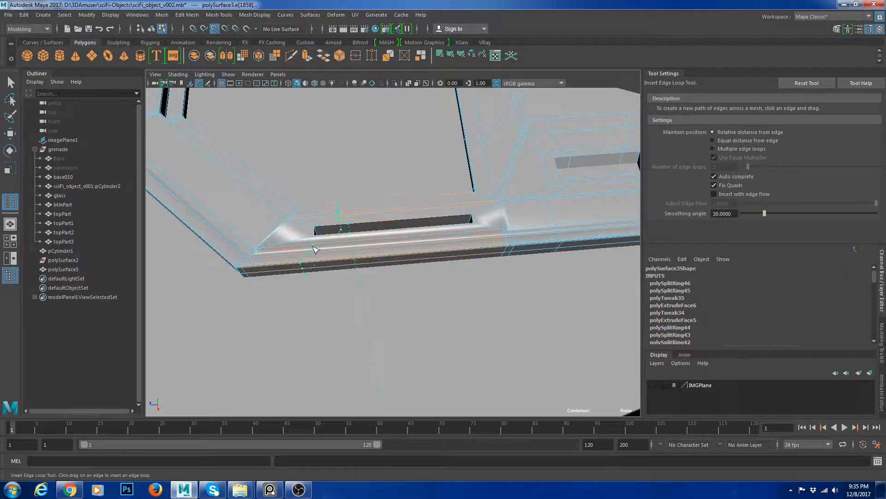
pyautogui.click(283, 250)
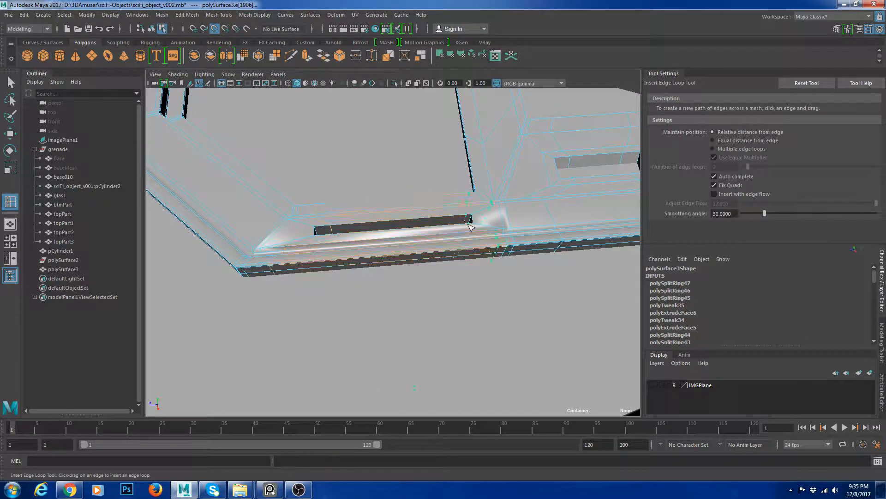
pyautogui.click(468, 224)
pyautogui.press('w')
pyautogui.moveTo(481, 218); pyautogui.dragTo(416, 222, button='right')
# Isolate the octagonal plate and raise the bottom vertices of the overlong rim slot extrusions to make the slots shallower
pyautogui.press('3')
pyautogui.keyDown('alt'); pyautogui.moveTo(415, 259); pyautogui.dragTo(360, 264); pyautogui.keyUp('alt')
pyautogui.keyDown('alt'); pyautogui.moveTo(361, 263); pyautogui.dragTo(443, 250, button='right'); pyautogui.keyUp('alt')
pyautogui.keyDown('alt'); pyautogui.moveTo(316, 168); pyautogui.dragTo(392, 240); pyautogui.keyUp('alt')
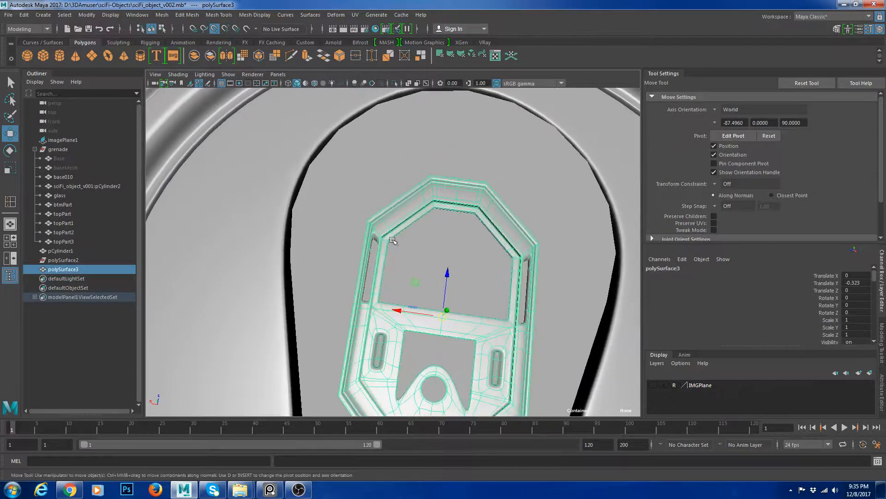
pyautogui.hotkey('ctrl', '1')
pyautogui.keyDown('alt'); pyautogui.moveTo(480, 233); pyautogui.dragTo(449, 302); pyautogui.keyUp('alt')
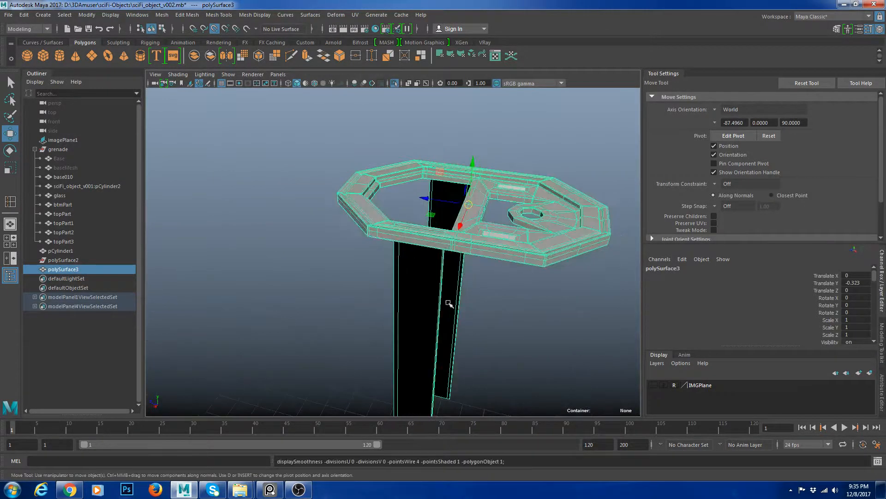
pyautogui.keyDown('alt'); pyautogui.moveTo(450, 303); pyautogui.dragTo(446, 305, button='right'); pyautogui.keyUp('alt')
pyautogui.keyDown('alt'); pyautogui.moveTo(446, 305); pyautogui.dragTo(458, 256, button='middle'); pyautogui.keyUp('alt')
pyautogui.keyDown('alt'); pyautogui.moveTo(458, 255); pyautogui.dragTo(475, 258, button='right'); pyautogui.keyUp('alt')
pyautogui.moveTo(411, 261); pyautogui.dragTo(365, 262, button='right')
pyautogui.moveTo(295, 272); pyautogui.dragTo(471, 401)
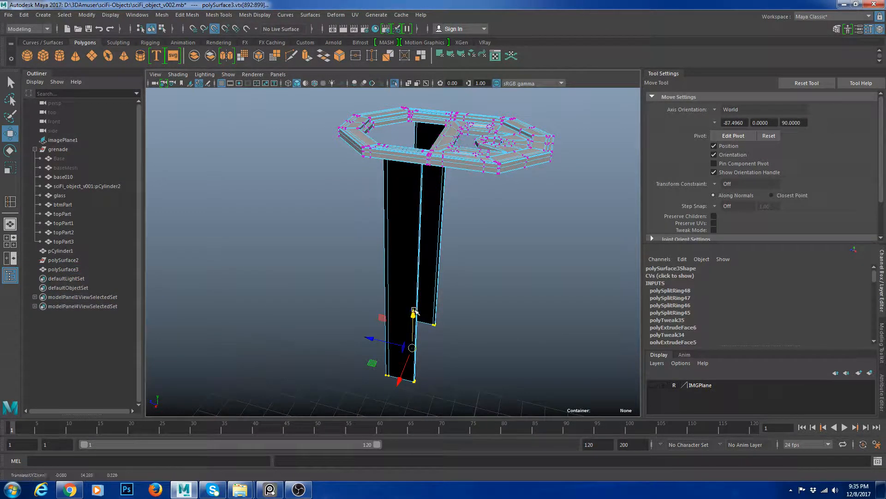
pyautogui.moveTo(436, 177); pyautogui.dragTo(446, 172, button='middle')
# Return to object mode and examine the shortened rim slots in smooth preview
pyautogui.keyDown('alt'); pyautogui.moveTo(443, 170); pyautogui.dragTo(399, 231); pyautogui.keyUp('alt')
pyautogui.keyDown('alt'); pyautogui.moveTo(399, 231); pyautogui.dragTo(511, 229, button='right'); pyautogui.keyUp('alt')
pyautogui.keyDown('alt'); pyautogui.moveTo(511, 229); pyautogui.dragTo(456, 303, button='middle'); pyautogui.keyUp('alt')
pyautogui.keyDown('alt'); pyautogui.moveTo(456, 303); pyautogui.dragTo(468, 303, button='right'); pyautogui.keyUp('alt')
pyautogui.moveTo(309, 196); pyautogui.dragTo(349, 178, button='right')
pyautogui.press('3')
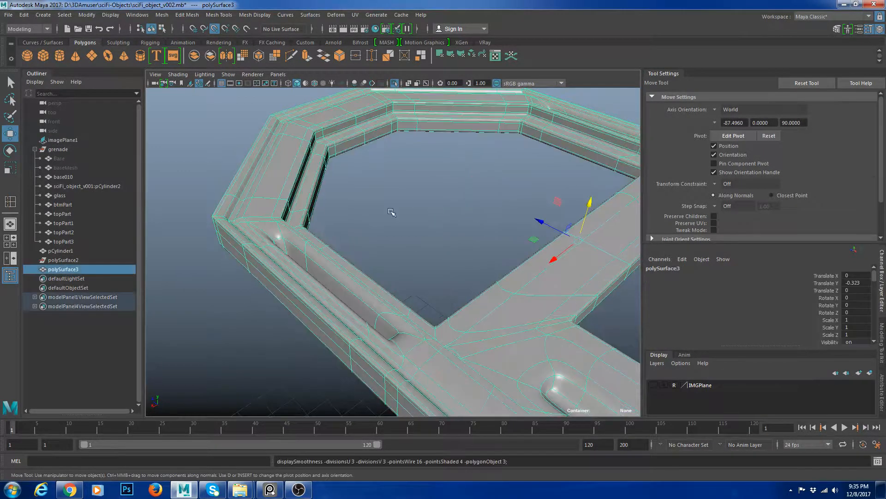
pyautogui.keyDown('alt'); pyautogui.moveTo(433, 229); pyautogui.dragTo(334, 210); pyautogui.keyUp('alt')
# Turn off smooth preview and insert supporting edge loops along the sides and inner walls of the long rim slots
pyautogui.press('1')
pyautogui.keyDown('alt'); pyautogui.moveTo(279, 170); pyautogui.dragTo(358, 221); pyautogui.keyUp('alt')
pyautogui.keyDown('alt'); pyautogui.moveTo(358, 222); pyautogui.dragTo(394, 160, button='right'); pyautogui.keyUp('alt')
pyautogui.hotkey('ctrl', 'z')
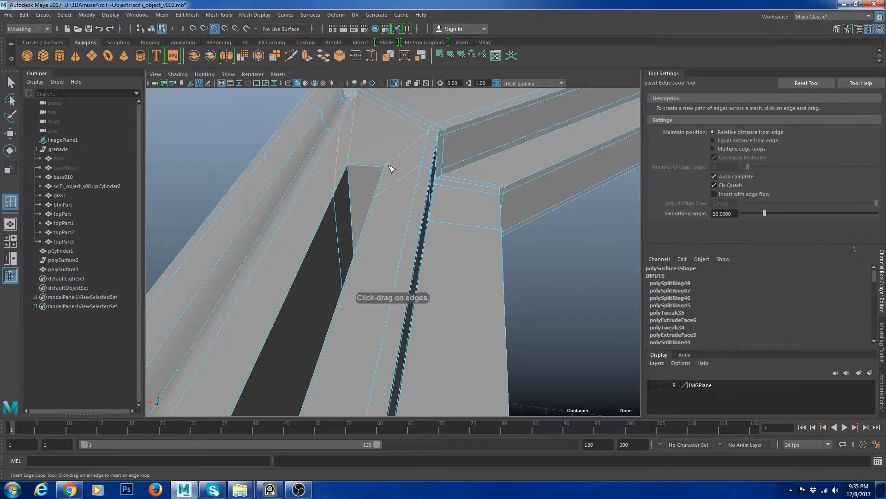
pyautogui.click(389, 166)
pyautogui.keyDown('alt'); pyautogui.moveTo(390, 166); pyautogui.dragTo(431, 190); pyautogui.keyUp('alt')
pyautogui.click(402, 200)
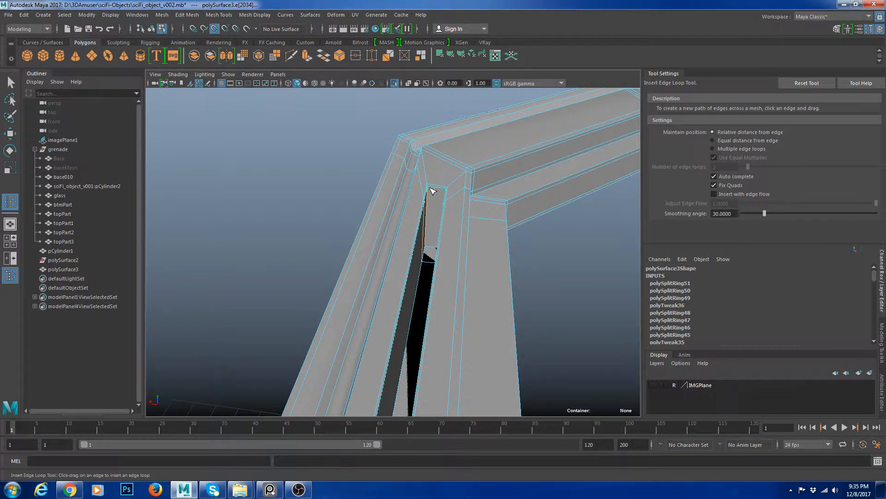
pyautogui.press('w')
pyautogui.moveTo(471, 168); pyautogui.dragTo(504, 147, button='right')
# Examine the smoothed plate and rim slots in isolation, then back in place on the cap
pyautogui.press('3')
pyautogui.click(560, 240)
pyautogui.keyDown('alt'); pyautogui.moveTo(560, 240); pyautogui.dragTo(455, 277, button='right'); pyautogui.keyUp('alt')
pyautogui.keyDown('alt'); pyautogui.moveTo(455, 277); pyautogui.dragTo(539, 297); pyautogui.keyUp('alt')
pyautogui.keyDown('alt'); pyautogui.moveTo(494, 294); pyautogui.dragTo(489, 251, button='middle'); pyautogui.keyUp('alt')
pyautogui.keyDown('alt'); pyautogui.moveTo(369, 263); pyautogui.dragTo(426, 286, button='right'); pyautogui.keyUp('alt')
pyautogui.click(426, 285)
pyautogui.keyDown('alt'); pyautogui.moveTo(426, 285); pyautogui.dragTo(432, 259); pyautogui.keyUp('alt')
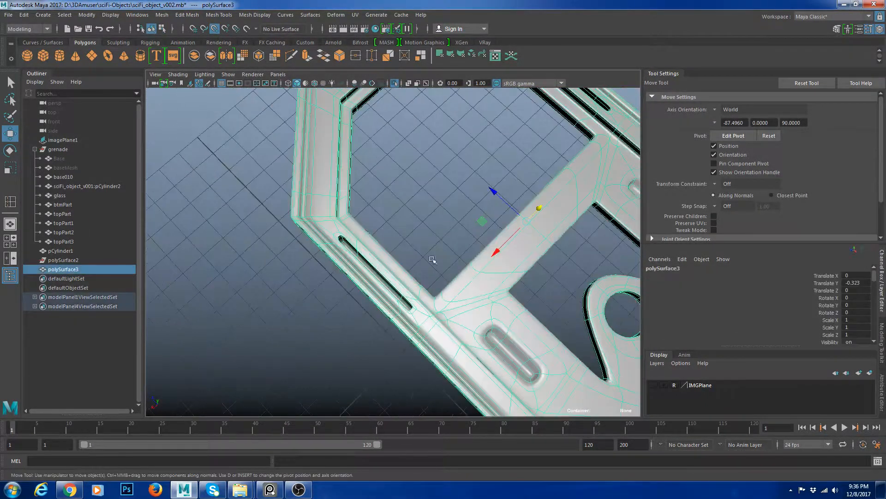
pyautogui.click(431, 259)
pyautogui.keyDown('alt'); pyautogui.moveTo(431, 259); pyautogui.dragTo(425, 231, button='right'); pyautogui.keyUp('alt')
pyautogui.keyDown('alt'); pyautogui.moveTo(425, 232); pyautogui.dragTo(430, 221); pyautogui.keyUp('alt')
pyautogui.hotkey('ctrl', '1')
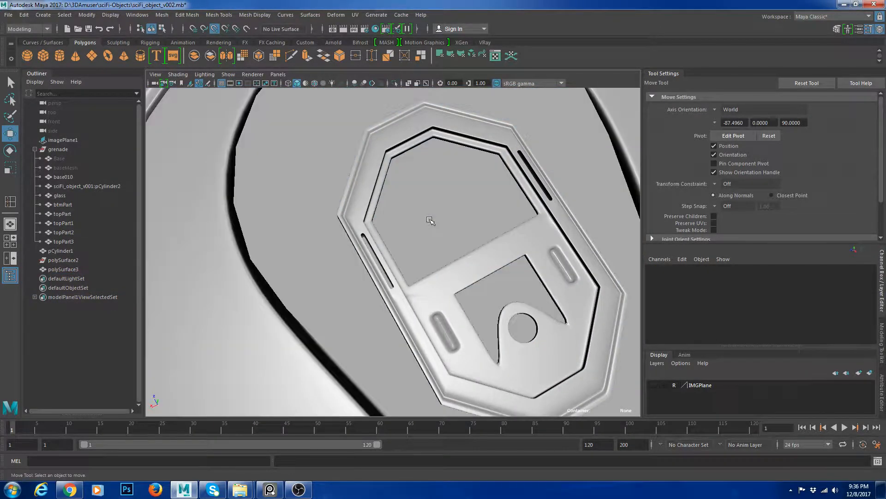
pyautogui.keyDown('alt'); pyautogui.moveTo(509, 220); pyautogui.dragTo(423, 245, button='right'); pyautogui.keyUp('alt')
pyautogui.keyDown('alt'); pyautogui.moveTo(503, 323); pyautogui.dragTo(432, 280); pyautogui.keyUp('alt')
pyautogui.keyDown('alt'); pyautogui.moveTo(432, 280); pyautogui.dragTo(422, 273, button='right'); pyautogui.keyUp('alt')
# Turn on smooth preview for the teardrop-shaped base under the octagonal plate
pyautogui.click(420, 269)
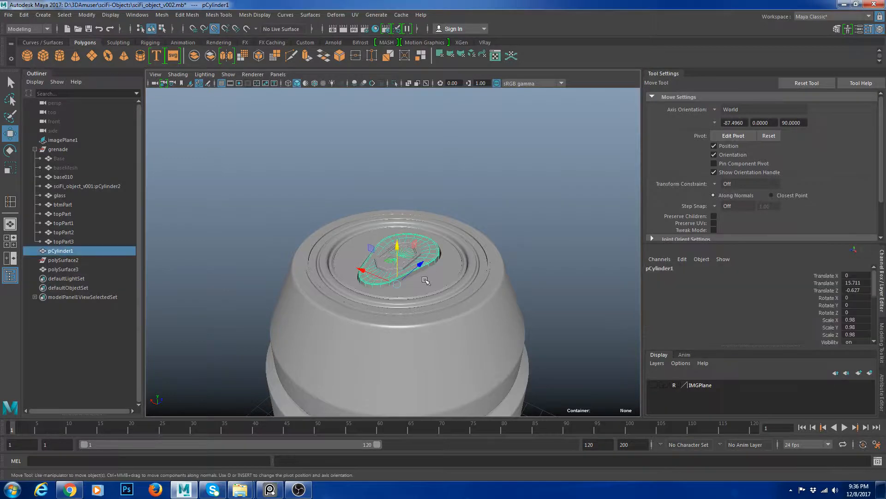
pyautogui.keyDown('alt'); pyautogui.moveTo(420, 272); pyautogui.dragTo(516, 308); pyautogui.keyUp('alt')
pyautogui.keyDown('alt'); pyautogui.moveTo(416, 270); pyautogui.dragTo(430, 259, button='right'); pyautogui.keyUp('alt')
pyautogui.press('3')
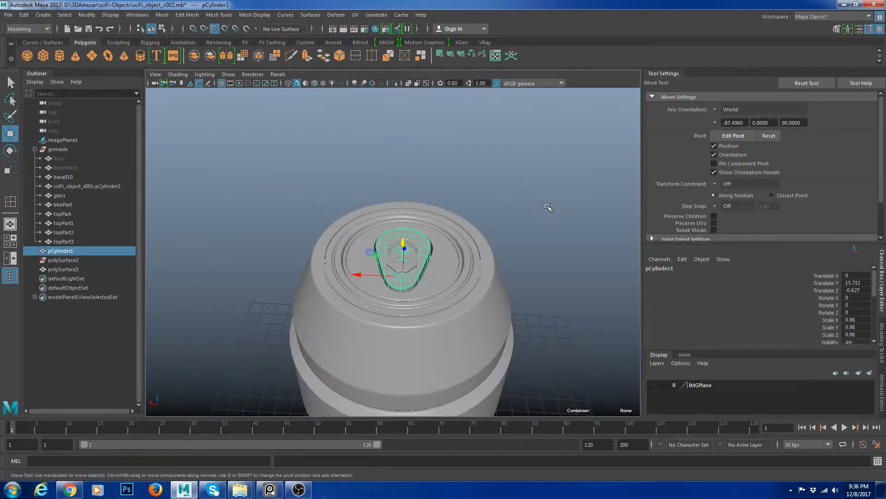
pyautogui.click(548, 208)
pyautogui.keyDown('alt'); pyautogui.moveTo(415, 230); pyautogui.dragTo(411, 264); pyautogui.keyUp('alt')
pyautogui.keyDown('alt'); pyautogui.moveTo(393, 261); pyautogui.dragTo(422, 281, button='right'); pyautogui.keyUp('alt')
# Delete the selected edges on the upper part of the teardrop base and return to object mode
pyautogui.click(446, 239)
pyautogui.keyDown('alt'); pyautogui.moveTo(458, 241); pyautogui.dragTo(456, 264); pyautogui.keyUp('alt')
pyautogui.keyDown('alt'); pyautogui.moveTo(445, 240); pyautogui.dragTo(506, 203, button='right'); pyautogui.keyUp('alt')
pyautogui.doubleClick(501, 223)
pyautogui.keyDown('shift'); pyautogui.rightClick(523, 215); pyautogui.keyUp('shift')
pyautogui.click(510, 222)
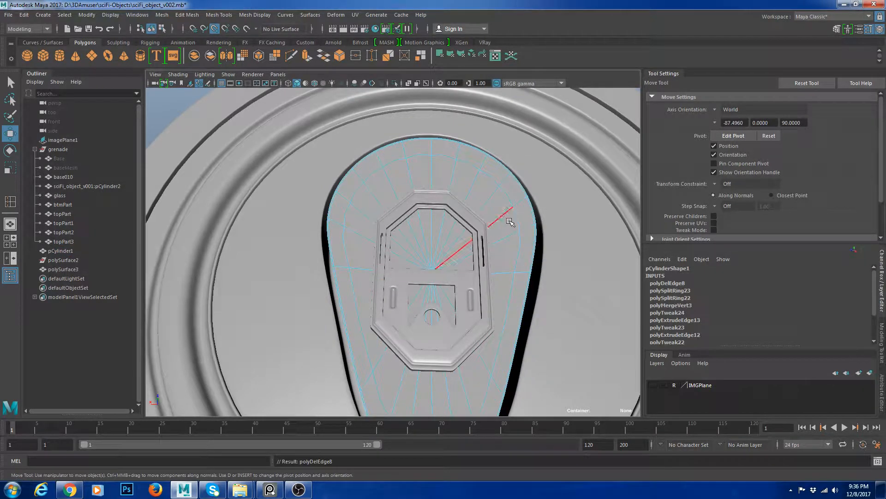
pyautogui.moveTo(470, 192); pyautogui.dragTo(495, 181, button='right')
pyautogui.keyDown('alt'); pyautogui.moveTo(511, 236); pyautogui.dragTo(503, 258); pyautogui.keyUp('alt')
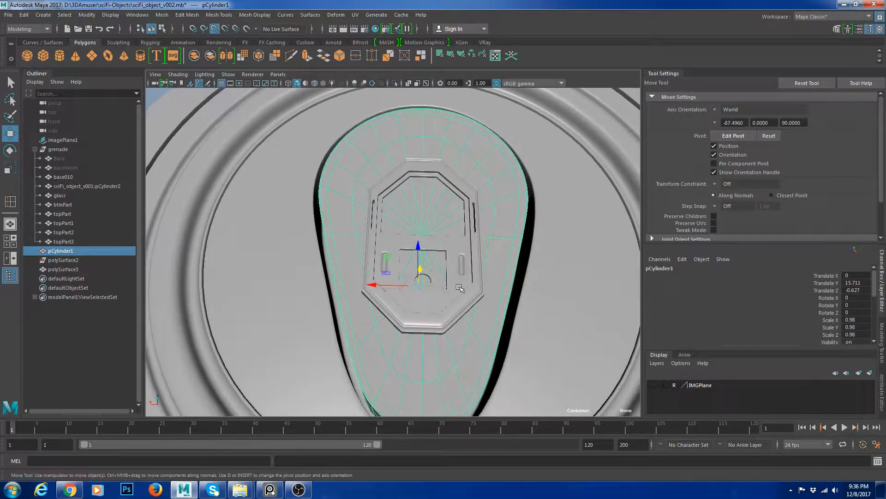
# Display the octagonal plate without smooth preview
pyautogui.click(418, 324)
pyautogui.keyDown('alt'); pyautogui.moveTo(411, 321); pyautogui.dragTo(437, 310, button='right'); pyautogui.keyUp('alt')
pyautogui.press('1')
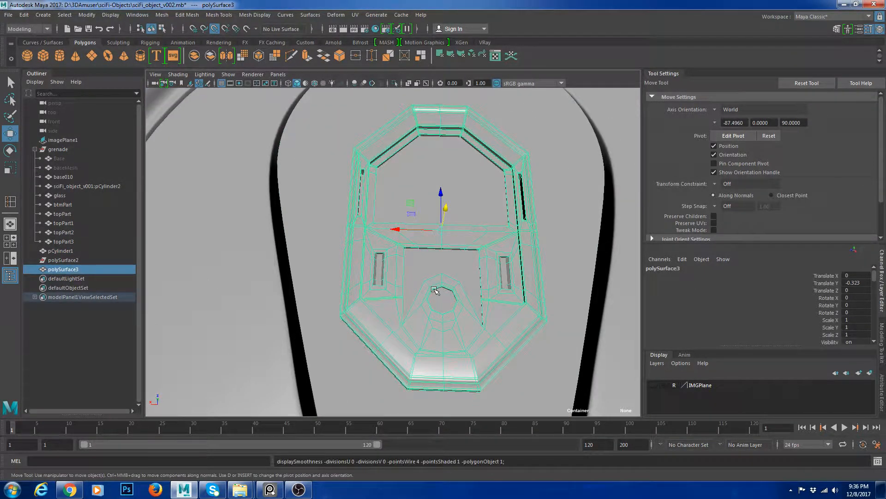
# Switch to Chrome to study the pull tab in the soda can reference photo, and return to Maya
pyautogui.click(71, 486)
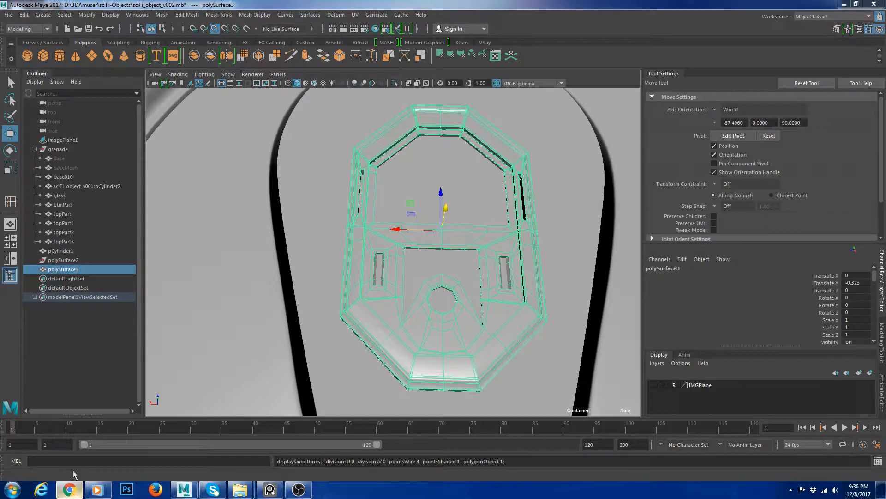
pyautogui.moveTo(11, 14); pyautogui.dragTo(339, 31)
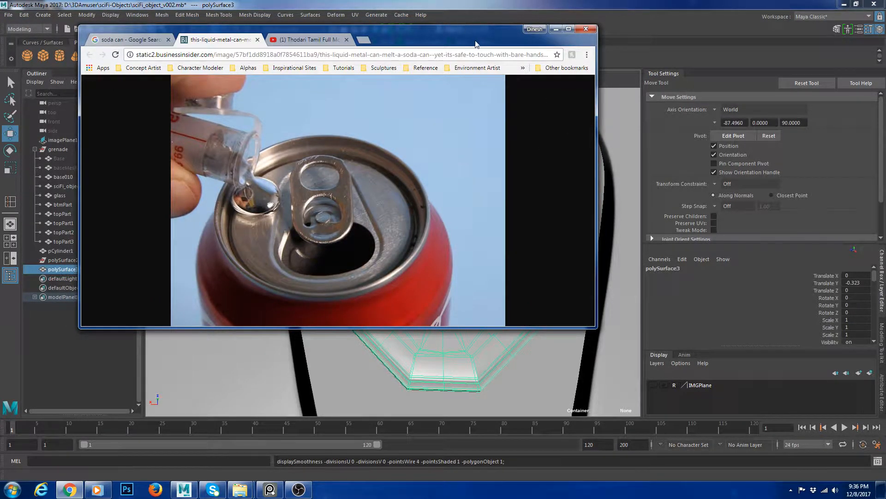
pyautogui.hotkey('alt', 'Tab')
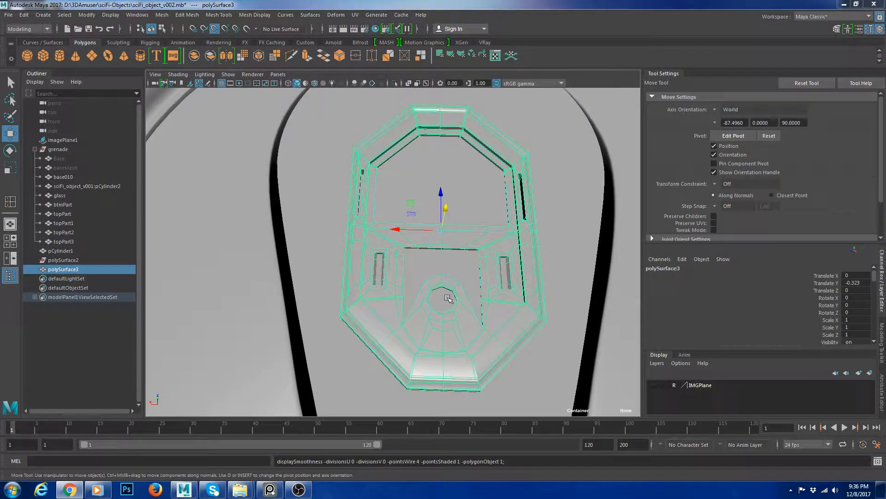
# Create a polygon cylinder at the origin and select it in the top view together with the plate's outline
pyautogui.keyDown('alt'); pyautogui.moveTo(443, 294); pyautogui.dragTo(378, 292); pyautogui.keyUp('alt')
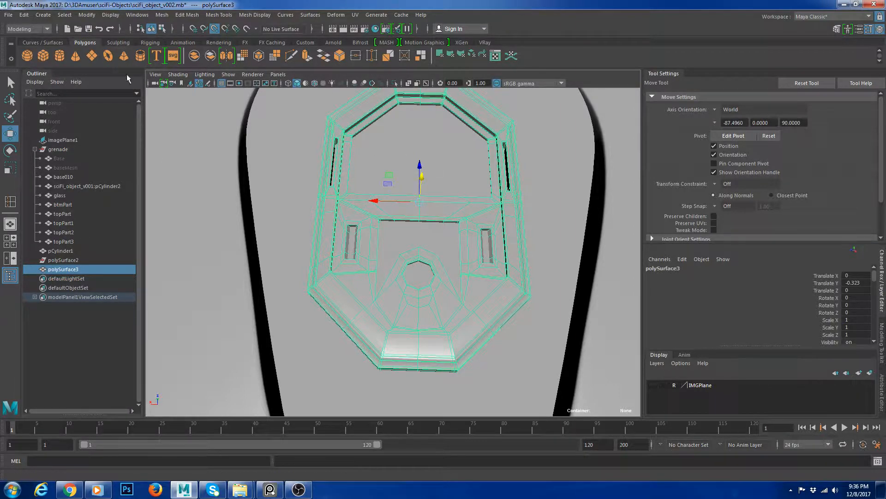
pyautogui.click(60, 57)
pyautogui.keyDown('shift'); pyautogui.click(457, 306); pyautogui.keyUp('shift')
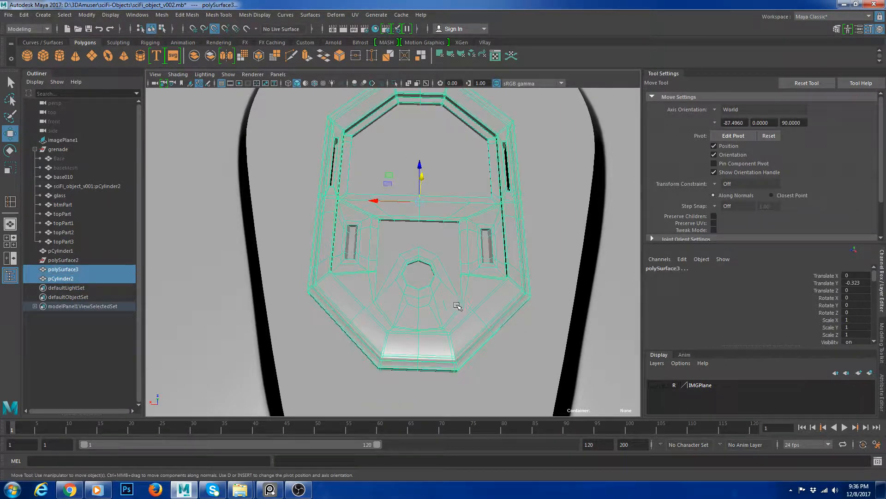
pyautogui.click(10, 240)
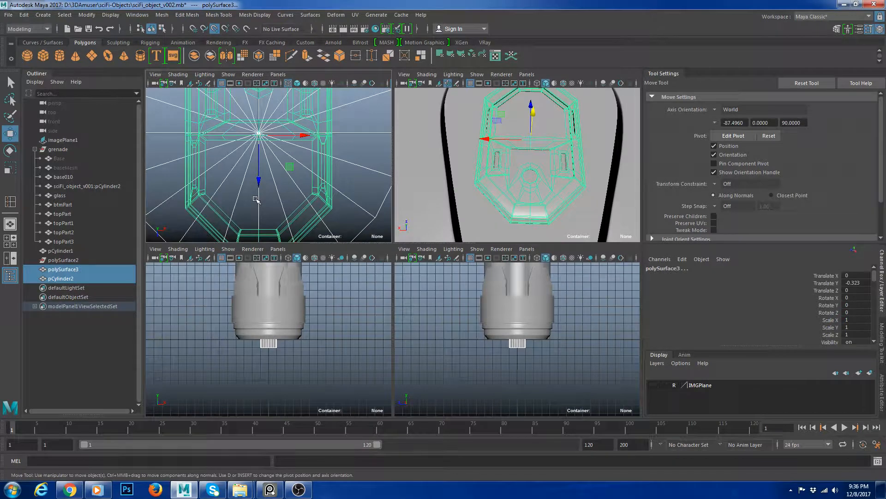
pyautogui.press('space')
pyautogui.scroll(-10, 369, 236)
pyautogui.click(451, 280)
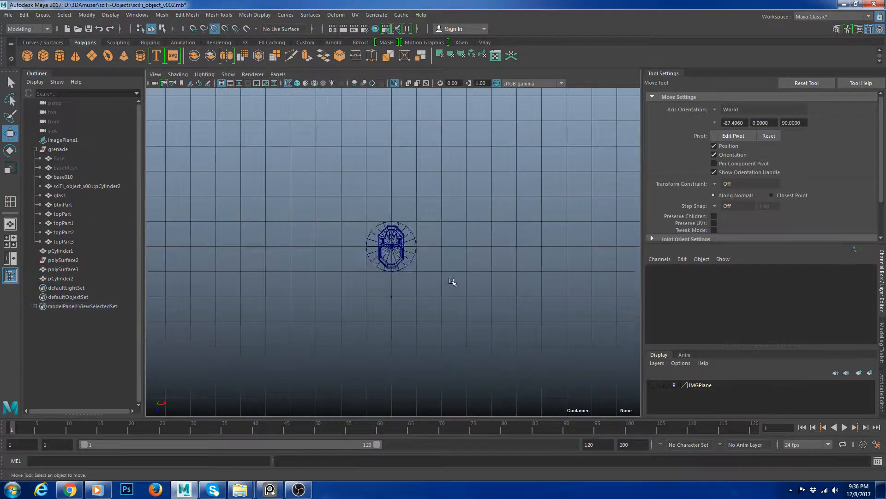
pyautogui.scroll(5, 451, 277)
pyautogui.moveTo(448, 217); pyautogui.dragTo(454, 225)
pyautogui.scroll(5, 454, 225)
pyautogui.moveTo(508, 196); pyautogui.dragTo(478, 278)
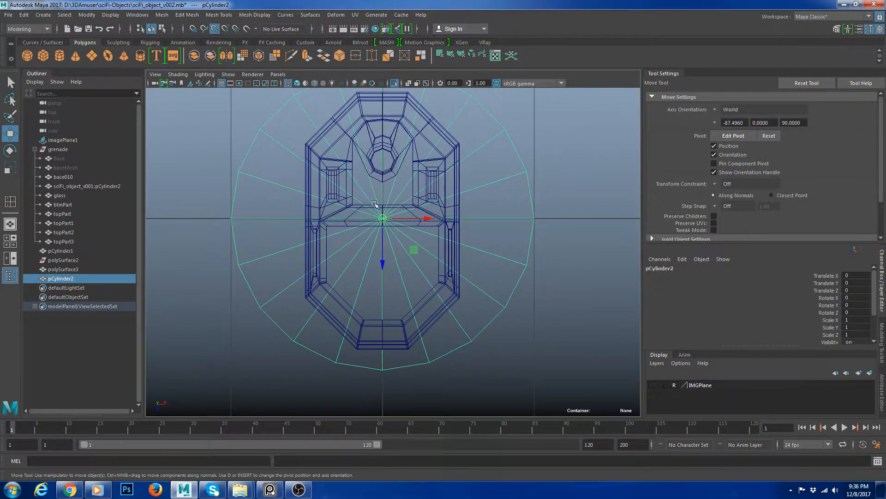
# Turn on snapping, duplicate the octagonal plate in the top view, and return to the perspective view
pyautogui.scroll(3, 375, 204)
pyautogui.click(379, 136)
pyautogui.keyDown('alt'); pyautogui.moveTo(387, 133); pyautogui.dragTo(392, 153, button='middle'); pyautogui.keyUp('alt')
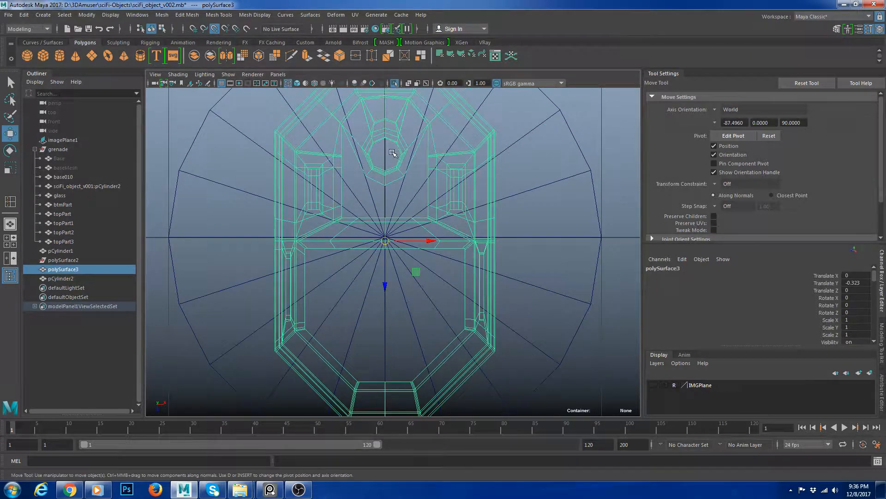
pyautogui.click(218, 32)
pyautogui.keyDown('alt'); pyautogui.moveTo(427, 192); pyautogui.dragTo(440, 215, button='middle'); pyautogui.keyUp('alt')
pyautogui.scroll(1, 441, 215)
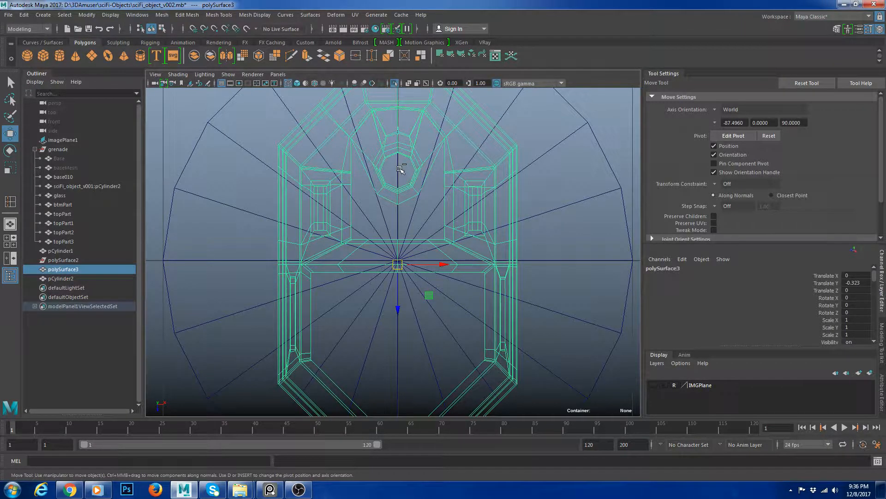
pyautogui.hotkey('ctrl', 'd')
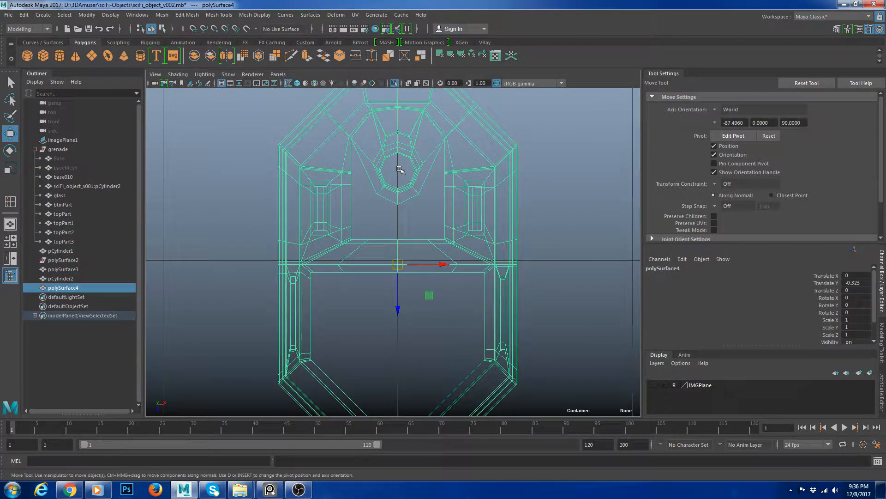
pyautogui.press('space')
pyautogui.press('space')
pyautogui.keyDown('alt'); pyautogui.moveTo(480, 256); pyautogui.dragTo(490, 257, button='right'); pyautogui.keyUp('alt')
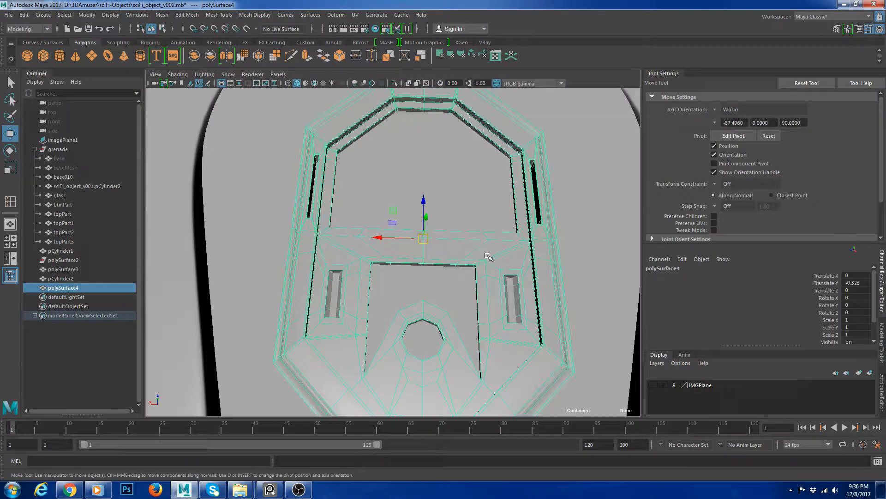
# Isolate the duplicated octagonal plate and delete all its faces except the inner wall ring of the round hole
pyautogui.hotkey('ctrl', '1')
pyautogui.keyDown('alt'); pyautogui.moveTo(494, 259); pyautogui.dragTo(498, 224, button='middle'); pyautogui.keyUp('alt')
pyautogui.keyDown('alt'); pyautogui.moveTo(497, 224); pyautogui.dragTo(504, 321, button='right'); pyautogui.keyUp('alt')
pyautogui.keyDown('alt'); pyautogui.moveTo(504, 321); pyautogui.dragTo(490, 297, button='middle'); pyautogui.keyUp('alt')
pyautogui.keyDown('alt'); pyautogui.moveTo(490, 297); pyautogui.dragTo(503, 318, button='right'); pyautogui.keyUp('alt')
pyautogui.keyDown('alt'); pyautogui.moveTo(503, 319); pyautogui.dragTo(458, 282, button='middle'); pyautogui.keyUp('alt')
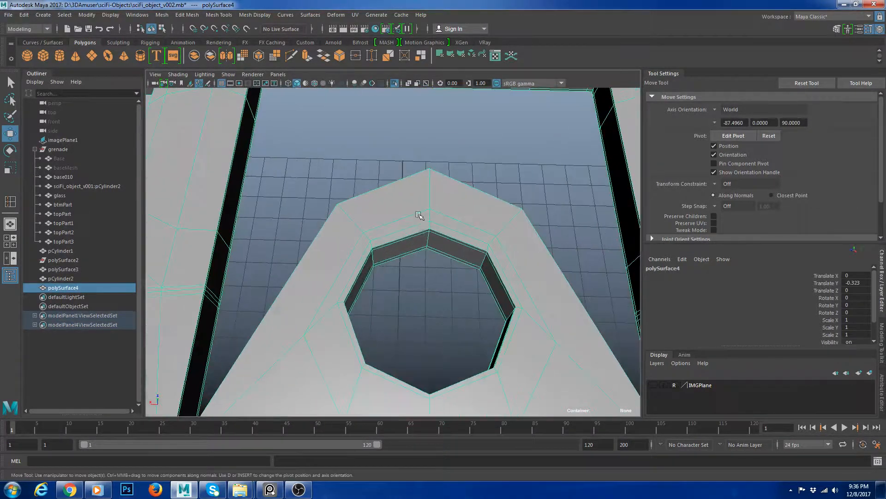
pyautogui.moveTo(417, 214); pyautogui.dragTo(420, 240, button='right')
pyautogui.click(424, 242)
pyautogui.keyDown('shift'); pyautogui.doubleClick(465, 250); pyautogui.keyUp('shift')
pyautogui.scroll(-12, 465, 248)
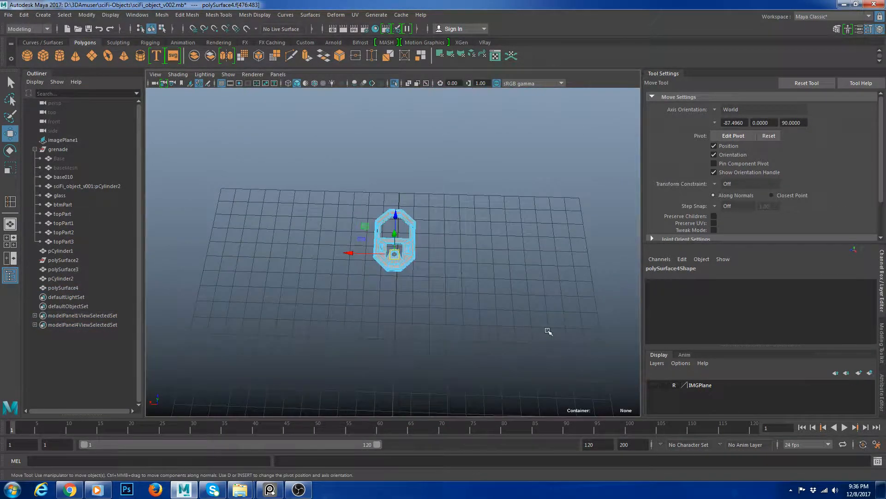
pyautogui.keyDown('shift'); pyautogui.moveTo(548, 330); pyautogui.dragTo(178, 56); pyautogui.keyUp('shift')
pyautogui.scroll(5, 482, 295)
pyautogui.press('Delete')
# Extrude one open border of the remaining hole ring, scale it inward and merge its vertices to the centre to cap it
pyautogui.moveTo(403, 252)
pyautogui.mouseDown(button='right')
pyautogui.moveTo(420, 240)
pyautogui.moveTo(393, 255)
pyautogui.mouseUp(button='right')
pyautogui.moveTo(376, 238); pyautogui.dragTo(423, 263)
pyautogui.press('f')
pyautogui.moveTo(481, 248); pyautogui.dragTo(483, 217, button='right')
pyautogui.doubleClick(488, 183)
pyautogui.scroll(-10, 520, 195)
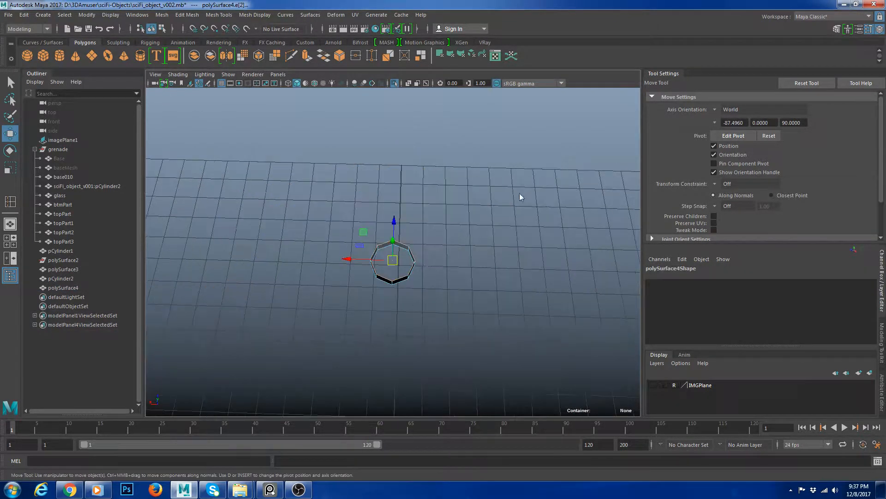
pyautogui.hotkey('ctrl', 'e')
pyautogui.press('r')
pyautogui.moveTo(395, 260); pyautogui.dragTo(380, 259)
pyautogui.keyDown('shift'); pyautogui.moveTo(425, 231); pyautogui.dragTo(406, 247, button='right'); pyautogui.keyUp('shift')
pyautogui.scroll(9, 406, 247)
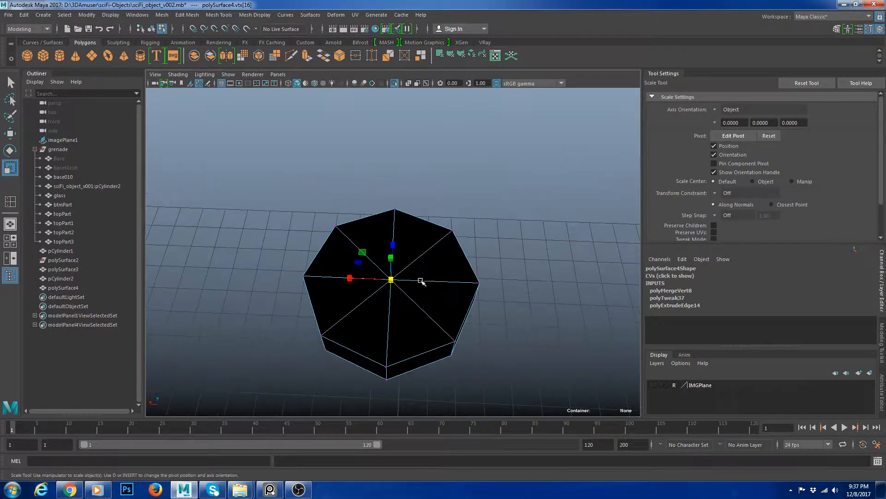
# Delete the ring's side wall faces so that only the octagonal cap disc is left
pyautogui.moveTo(421, 281); pyautogui.dragTo(421, 316, button='right')
pyautogui.click(411, 360)
pyautogui.keyDown('alt'); pyautogui.moveTo(413, 359); pyautogui.dragTo(447, 325); pyautogui.keyUp('alt')
pyautogui.keyDown('shift'); pyautogui.doubleClick(449, 319); pyautogui.keyUp('shift')
pyautogui.press('Delete')
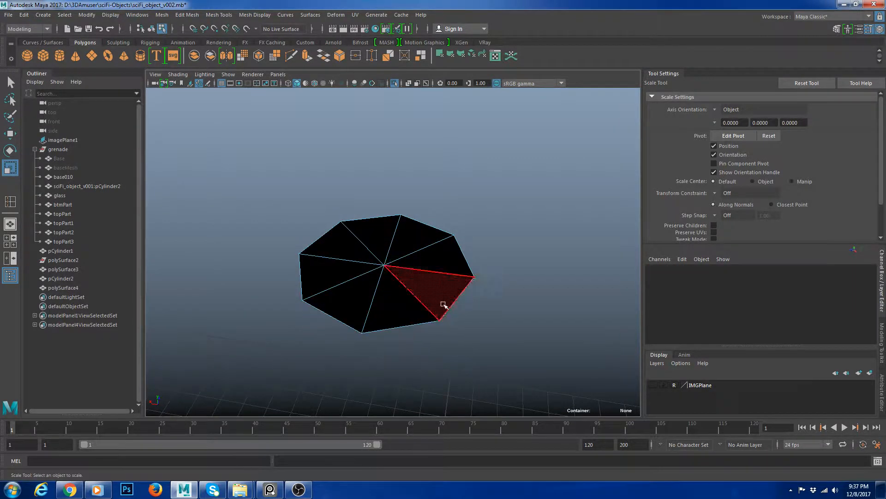
# Select the whole disc, reverse its normals, and switch to the top view with the full model shown
pyautogui.moveTo(417, 245); pyautogui.dragTo(393, 251, button='right')
pyautogui.moveTo(433, 218); pyautogui.dragTo(550, 318)
pyautogui.moveTo(384, 251); pyautogui.dragTo(418, 213, button='right')
pyautogui.click(423, 205)
pyautogui.click(383, 235)
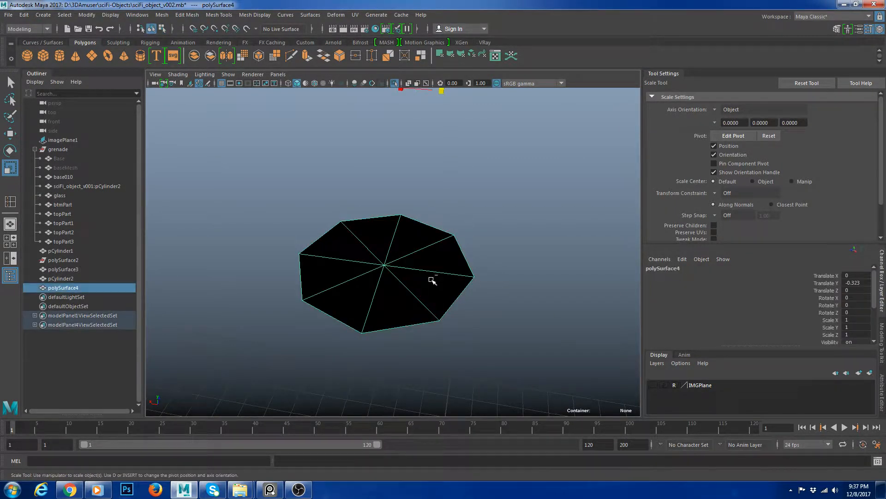
pyautogui.press('w')
pyautogui.keyDown('shift'); pyautogui.moveTo(430, 277); pyautogui.dragTo(519, 284, button='right'); pyautogui.keyUp('shift')
pyautogui.click(11, 242)
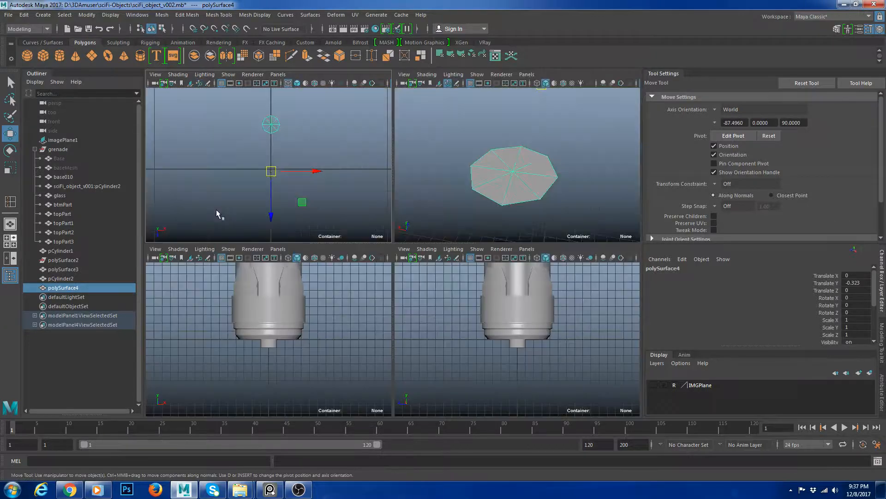
pyautogui.press('space')
pyautogui.click(500, 212)
pyautogui.hotkey('ctrl', '1')
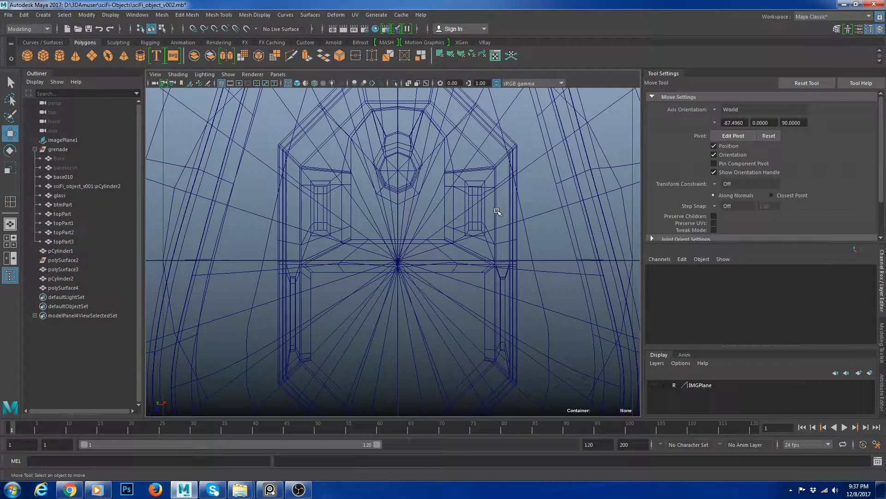
# Snap the polygon cylinder to the centre of the helper disc in the plate's round hole and scale it uniformly to 0.078
pyautogui.click(498, 212)
pyautogui.scroll(-6, 498, 212)
pyautogui.scroll(2, 441, 233)
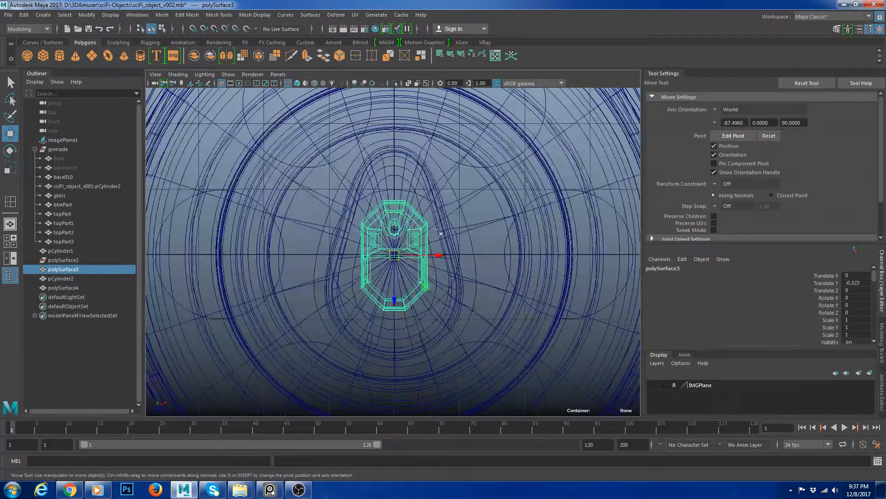
pyautogui.click(418, 195)
pyautogui.scroll(2, 435, 253)
pyautogui.moveTo(397, 257); pyautogui.dragTo(229, 216)
pyautogui.press('r')
pyautogui.press('space')
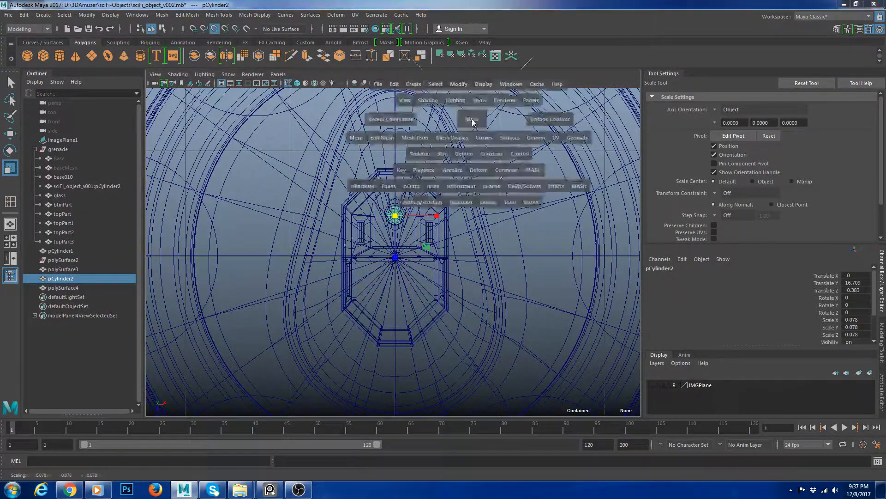
# Show the full model in perspective with wireframe on shaded, and turn on smooth preview for the octagonal plate
pyautogui.press('space')
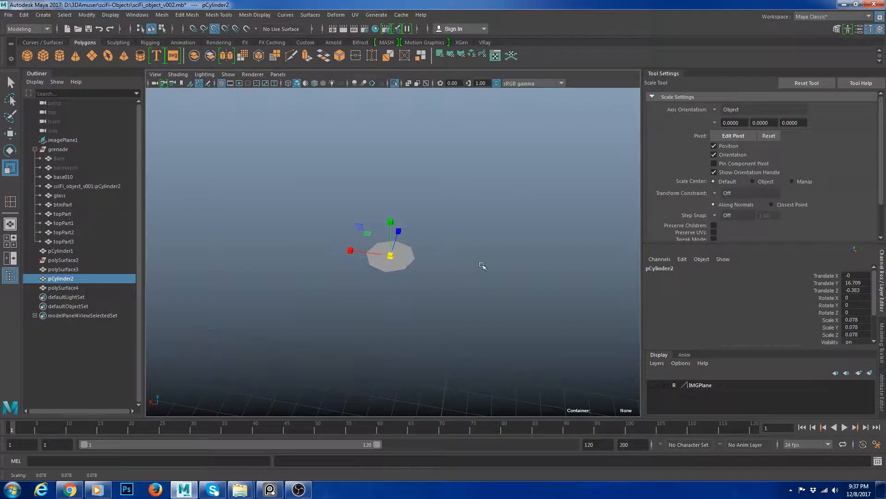
pyautogui.click(490, 257)
pyautogui.hotkey('ctrl', '1')
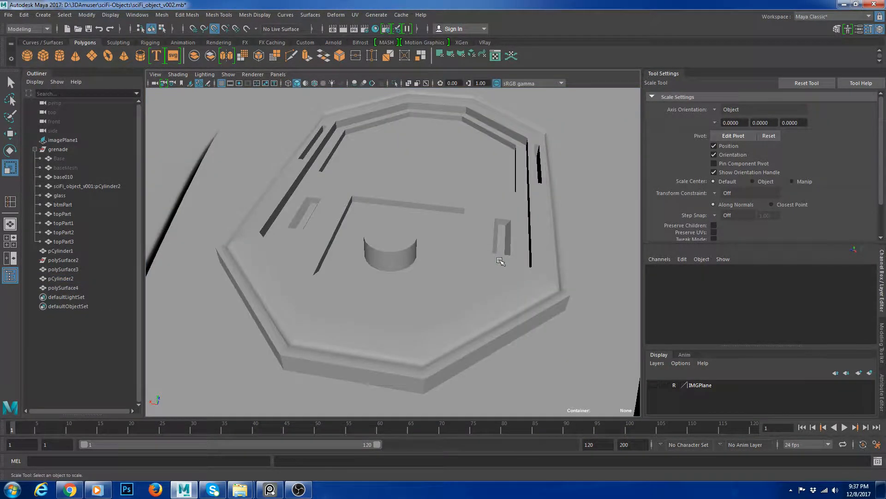
pyautogui.click(383, 239)
pyautogui.scroll(6, 402, 250)
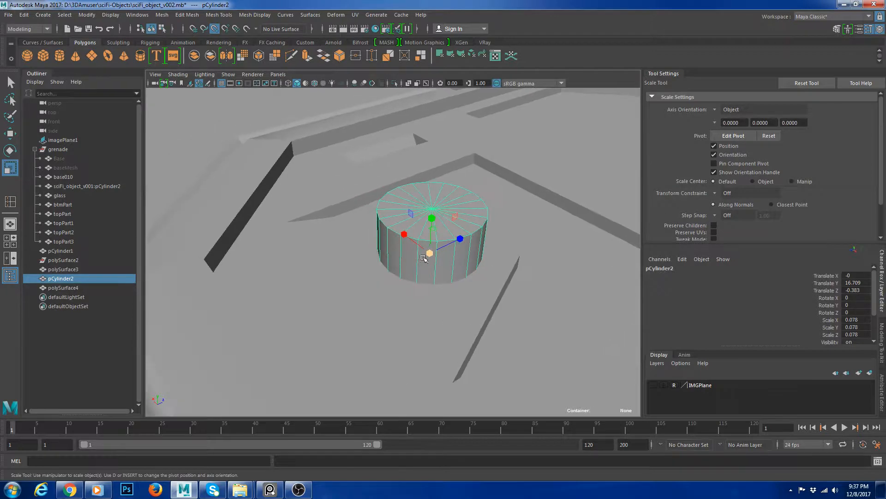
pyautogui.hotkey('alt', '5')
pyautogui.click(478, 280)
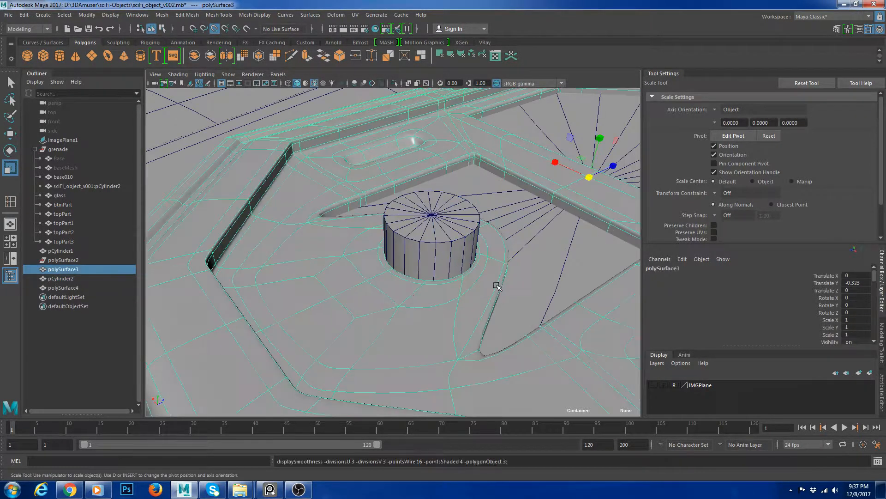
pyautogui.click(497, 285)
pyautogui.scroll(3, 435, 246)
pyautogui.scroll(-4, 435, 245)
# Scale the cylinder uniformly to 0.063 to fit inside the plate's hole and delete the helper disc
pyautogui.click(414, 252)
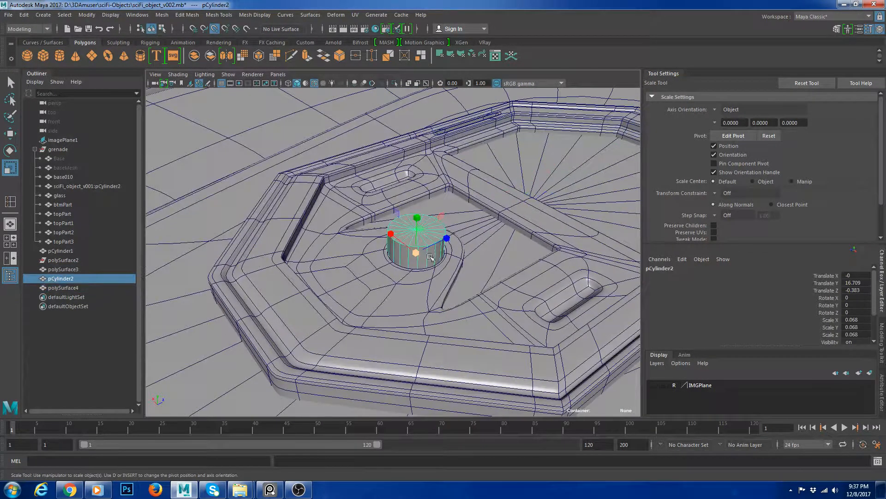
pyautogui.scroll(4, 444, 259)
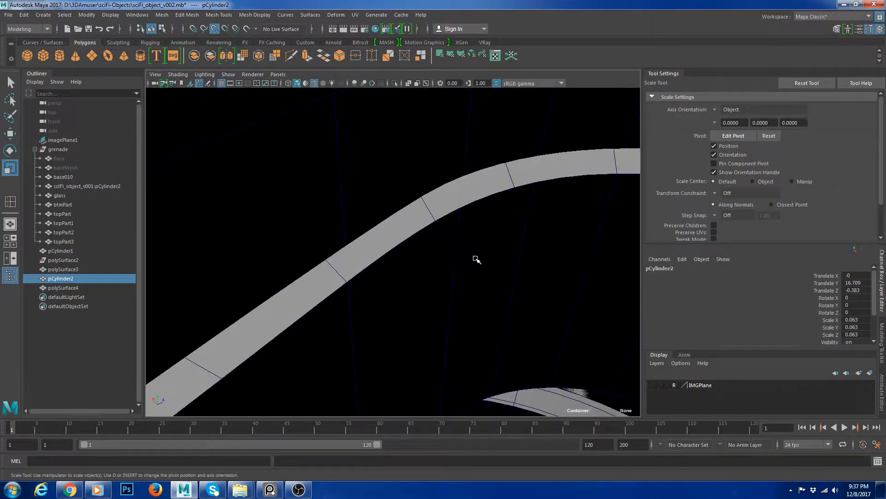
pyautogui.scroll(-4, 475, 259)
pyautogui.scroll(2, 517, 288)
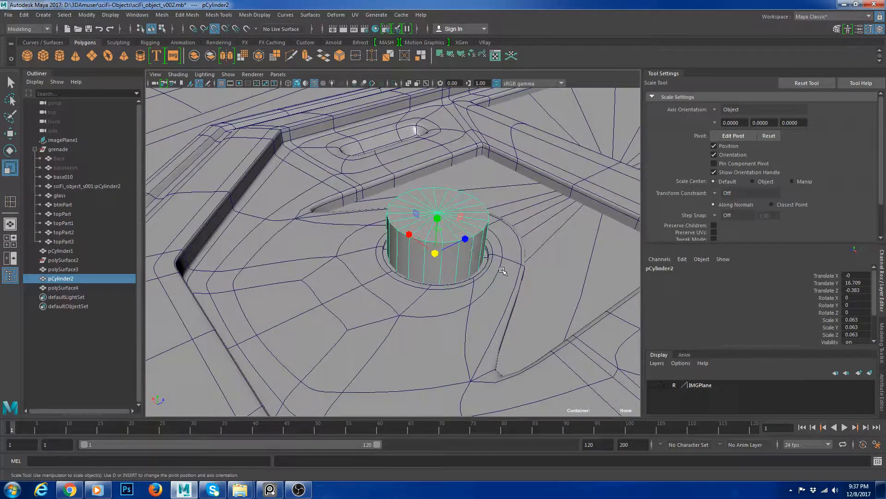
pyautogui.click(486, 255)
pyautogui.press('Delete')
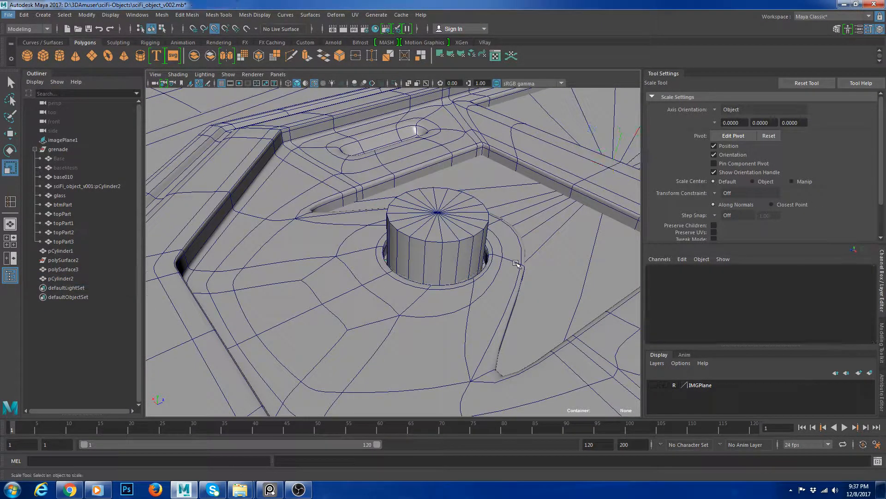
# Turn off smooth preview on the octagonal plate and turn it on for the cylinder in its hole
pyautogui.click(504, 282)
pyautogui.press('1')
pyautogui.click(467, 245)
pyautogui.press('3')
pyautogui.click(508, 287)
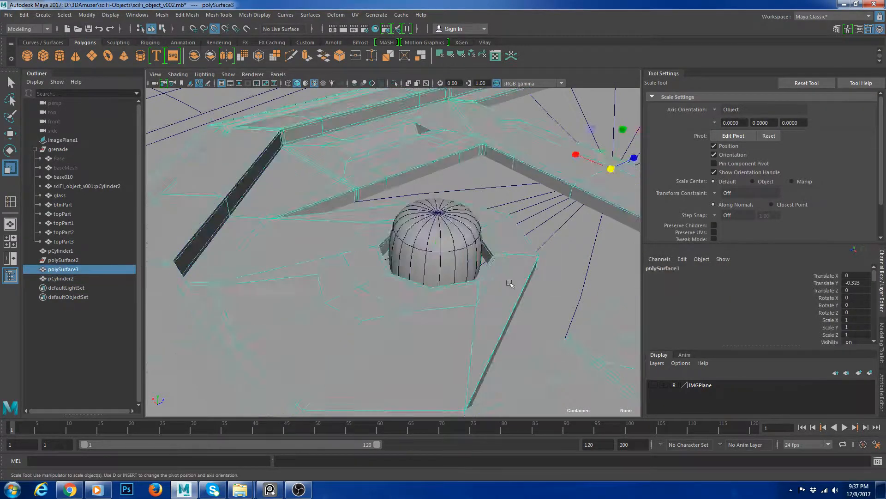
pyautogui.scroll(-7, 479, 295)
pyautogui.keyDown('alt'); pyautogui.moveTo(476, 296); pyautogui.dragTo(644, 196); pyautogui.keyUp('alt')
pyautogui.scroll(-5, 600, 190)
pyautogui.click(569, 186)
pyautogui.keyDown('alt'); pyautogui.moveTo(570, 186); pyautogui.dragTo(434, 279); pyautogui.keyUp('alt')
pyautogui.scroll(10, 433, 280)
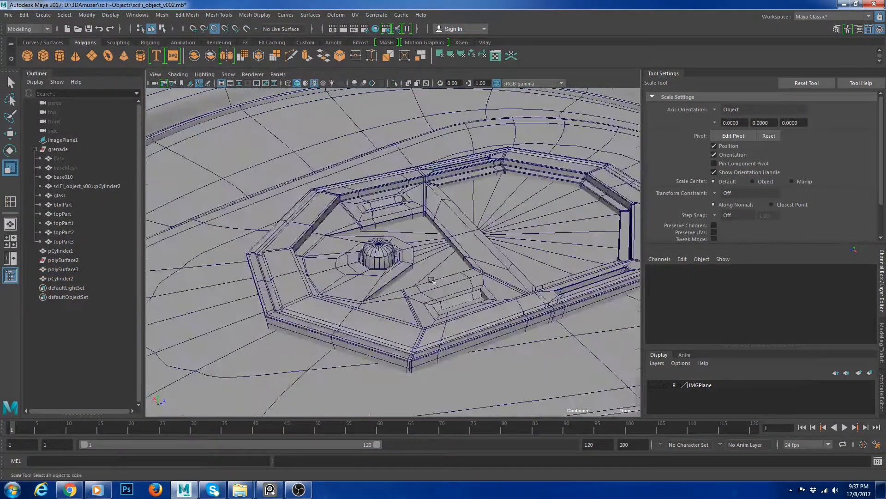
# Turn off smooth preview on the cylinder and isolate it in the view
pyautogui.click(398, 254)
pyautogui.click(398, 257)
pyautogui.press('1')
pyautogui.hotkey('ctrl', '1')
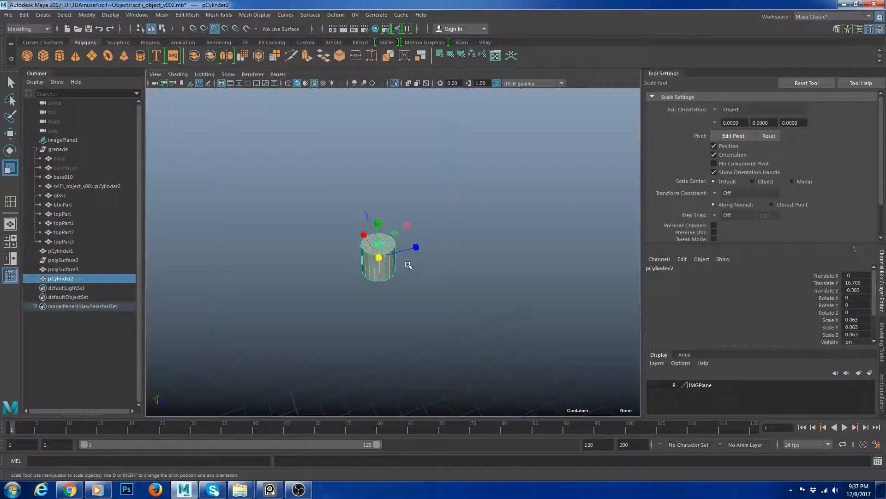
# Delete the upper and lower cap faces of the isolated cylinder, keeping only its side wall
pyautogui.scroll(6, 407, 247)
pyautogui.moveTo(397, 246); pyautogui.dragTo(367, 246, button='right')
pyautogui.keyDown('alt'); pyautogui.moveTo(384, 277); pyautogui.dragTo(366, 200); pyautogui.keyUp('alt')
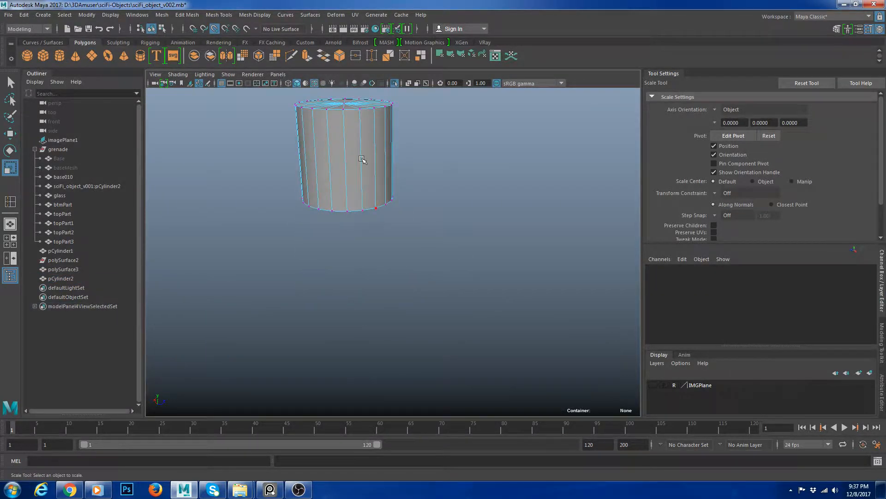
pyautogui.keyDown('alt'); pyautogui.moveTo(363, 161); pyautogui.dragTo(384, 184, button='middle'); pyautogui.keyUp('alt')
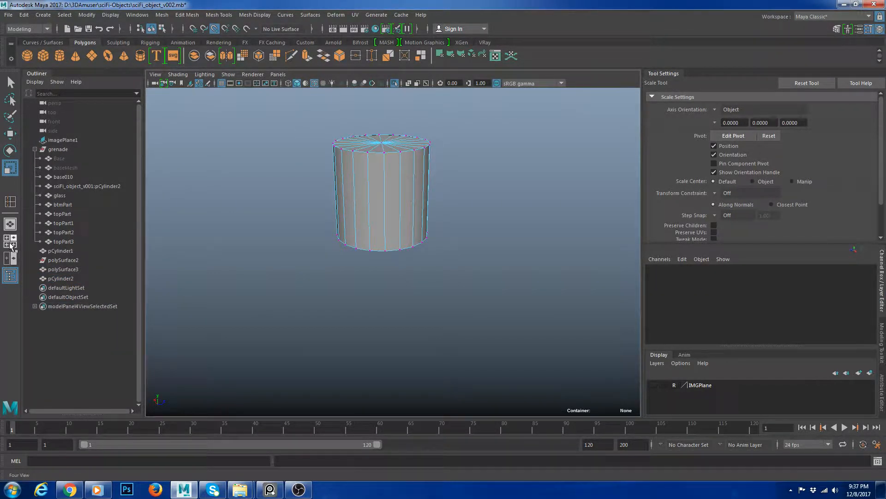
pyautogui.press('F8')
pyautogui.moveTo(404, 178); pyautogui.dragTo(404, 178, button='right')
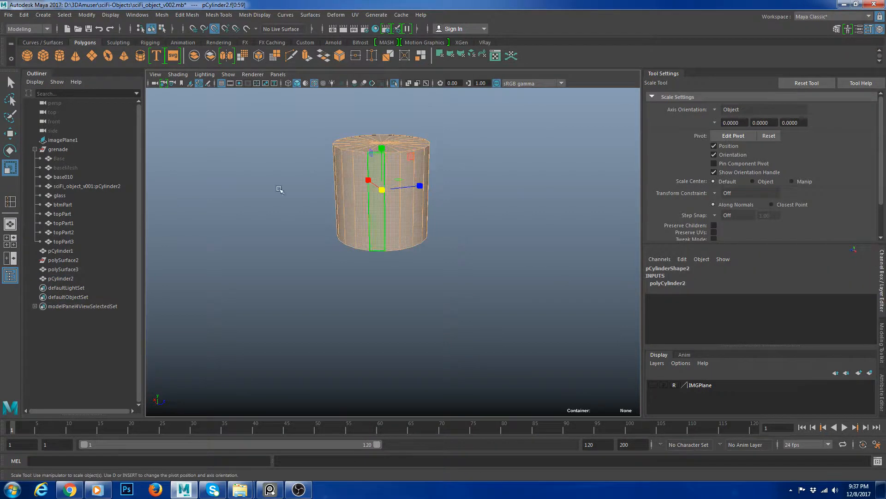
pyautogui.click(381, 144)
pyautogui.press('Delete')
# Extrude the cylinder's open upper border edge loop upward with point snapping turned off
pyautogui.doubleClick(392, 152)
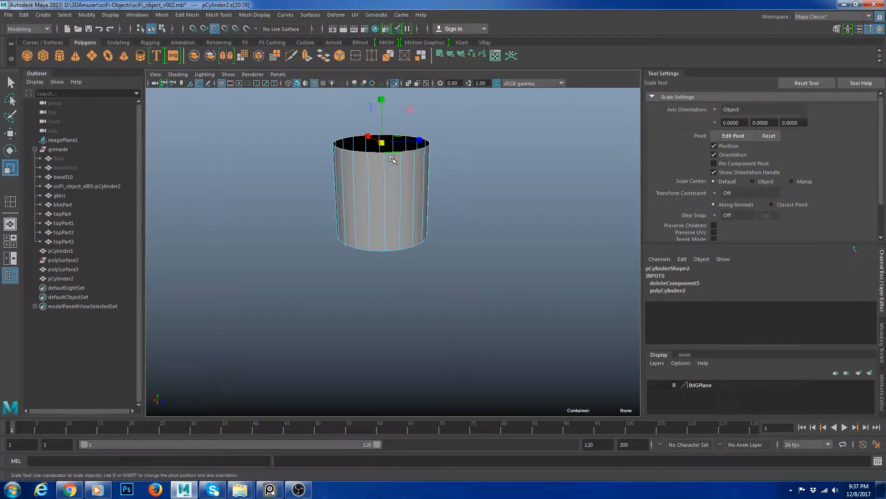
pyautogui.press('f')
pyautogui.scroll(-8, 415, 185)
pyautogui.keyDown('alt'); pyautogui.moveTo(480, 194); pyautogui.dragTo(495, 240); pyautogui.keyUp('alt')
pyautogui.hotkey('ctrl', 'e')
pyautogui.scroll(5, 412, 246)
pyautogui.press('w')
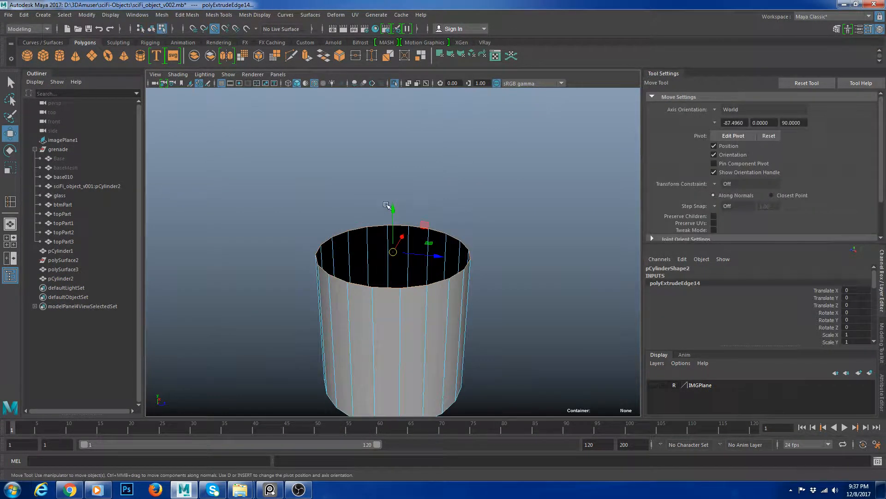
pyautogui.click(392, 198)
pyautogui.hotkey('ctrl', 'z')
pyautogui.moveTo(393, 208); pyautogui.dragTo(393, 183)
pyautogui.click(215, 29)
# Scale the extruded upper loop inward and lower it slightly to form a bevelled shoulder on the cylinder
pyautogui.press('r')
pyautogui.moveTo(395, 225); pyautogui.dragTo(377, 220)
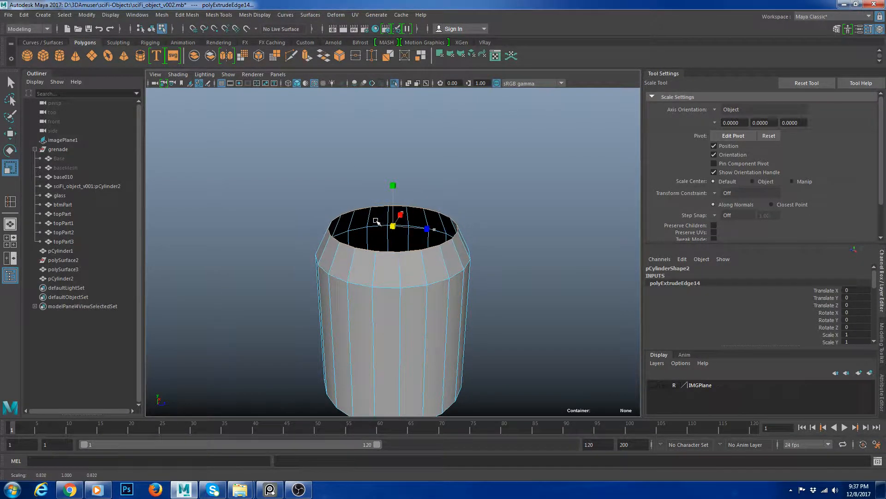
pyautogui.press('w')
pyautogui.moveTo(394, 181); pyautogui.dragTo(393, 186)
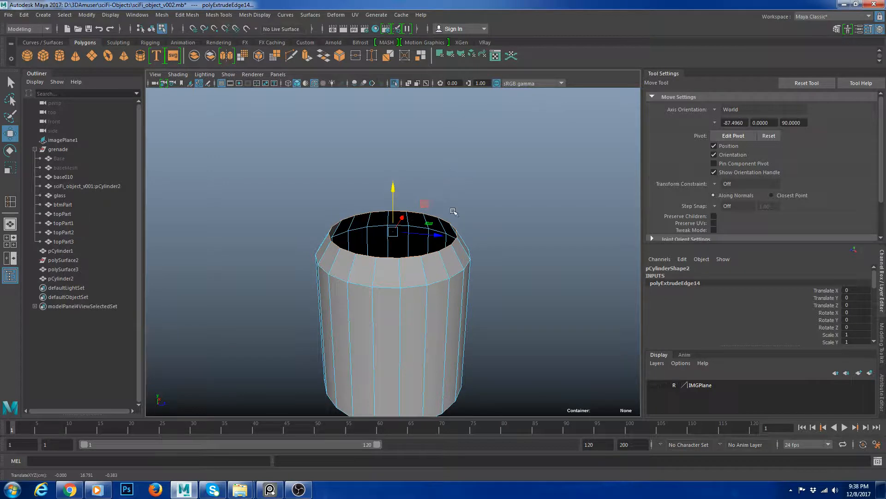
pyautogui.scroll(5, 474, 169)
pyautogui.scroll(-6, 530, 190)
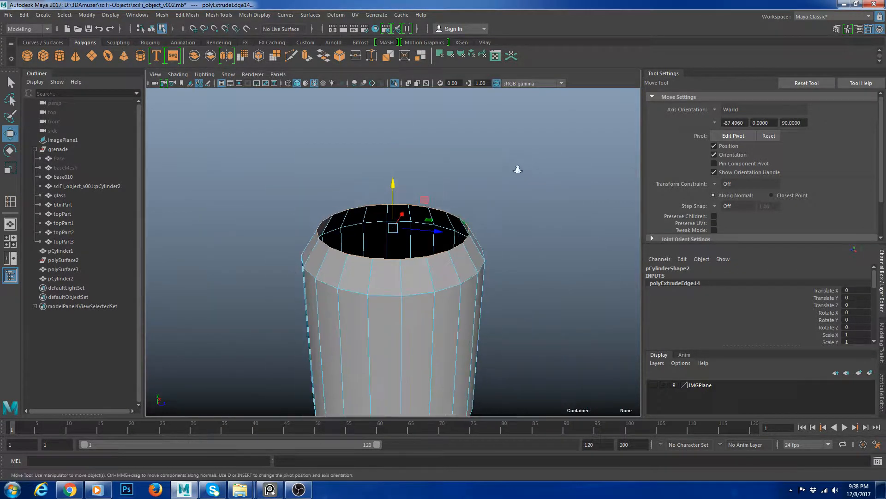
# Extrude the cylinder's upper rim again, scale it inward into a narrow flat border, and fill the remaining hole
pyautogui.hotkey('ctrl', 'e')
pyautogui.press('r')
pyautogui.moveTo(394, 226); pyautogui.dragTo(377, 218)
pyautogui.keyDown('alt'); pyautogui.moveTo(457, 245); pyautogui.dragTo(413, 254, button='right'); pyautogui.keyUp('alt')
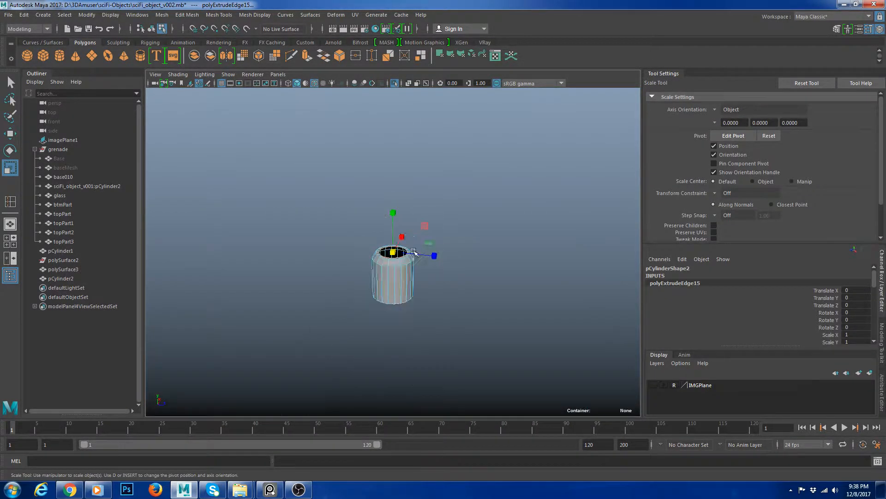
pyautogui.keyDown('alt'); pyautogui.moveTo(413, 253); pyautogui.dragTo(423, 298); pyautogui.keyUp('alt')
pyautogui.keyDown('alt'); pyautogui.moveTo(402, 303); pyautogui.dragTo(506, 295, button='right'); pyautogui.keyUp('alt')
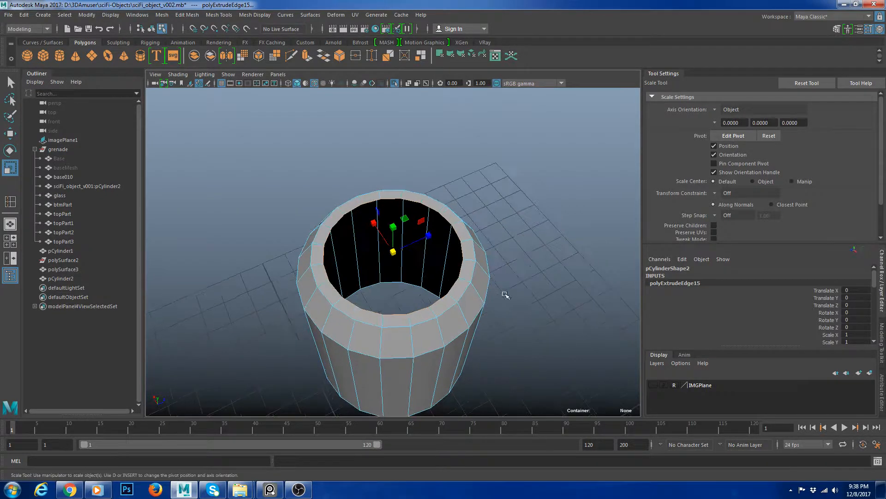
pyautogui.keyDown('shift'); pyautogui.moveTo(508, 230); pyautogui.dragTo(530, 323, button='right'); pyautogui.keyUp('shift')
pyautogui.press('w')
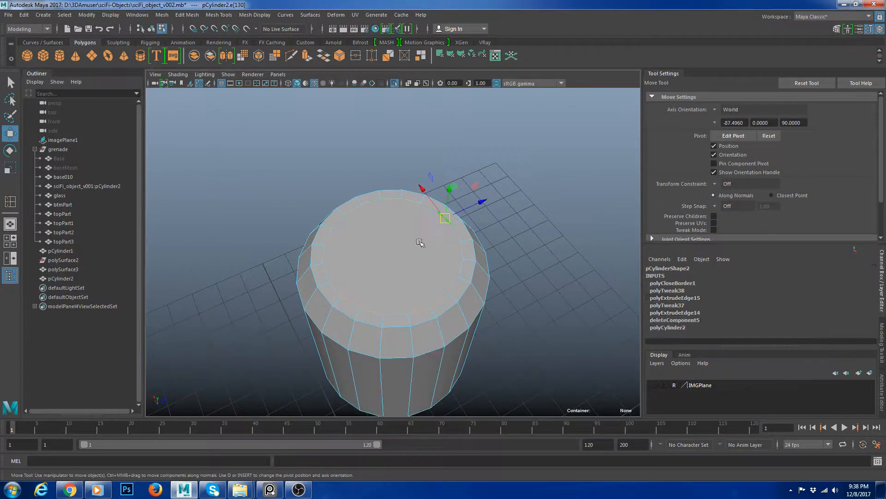
# Cut the filled cap face with Multi-Cut into a grid of edges joining opposite rim vertices, and return to object selection
pyautogui.moveTo(431, 233); pyautogui.dragTo(450, 211, button='right')
pyautogui.keyDown('shift'); pyautogui.moveTo(384, 206); pyautogui.dragTo(333, 207, button='right'); pyautogui.keyUp('shift')
pyautogui.click(352, 303)
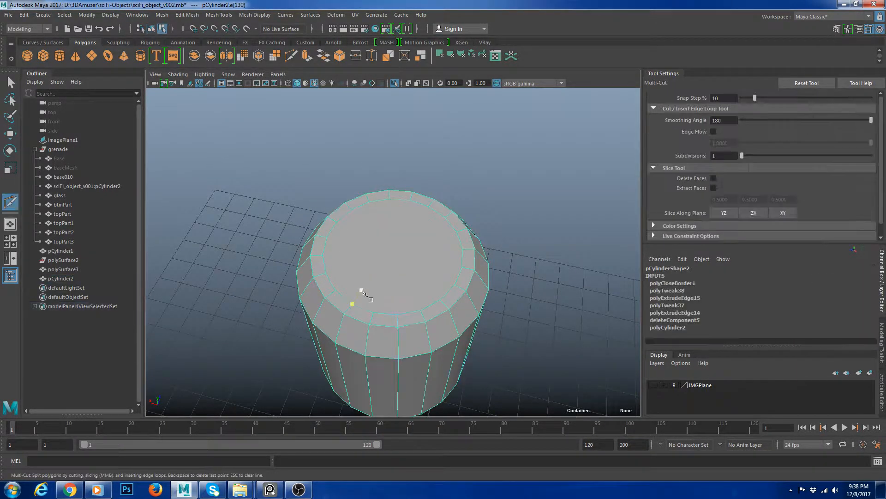
pyautogui.click(389, 198)
pyautogui.keyDown('alt'); pyautogui.moveTo(382, 245); pyautogui.dragTo(415, 291); pyautogui.keyUp('alt')
pyautogui.press('Return')
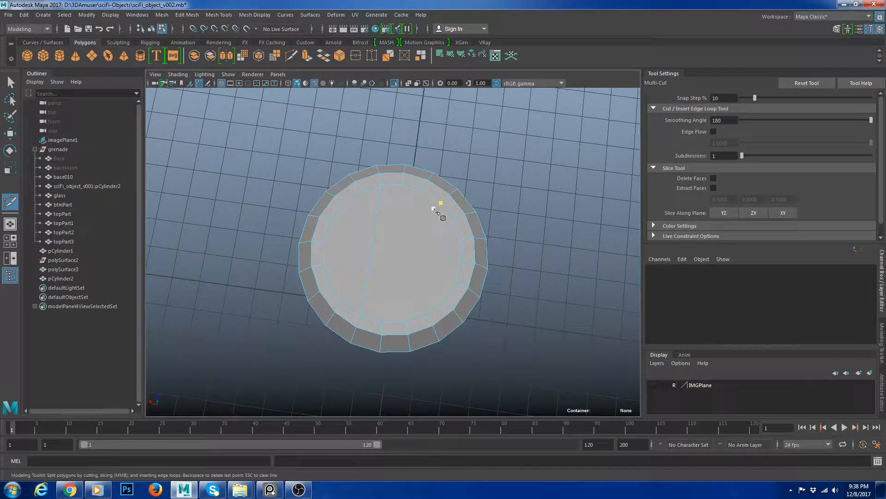
pyautogui.click(406, 321)
pyautogui.click(419, 327)
pyautogui.press('BackSpace')
pyautogui.press('w')
pyautogui.moveTo(414, 207); pyautogui.dragTo(429, 204, button='right')
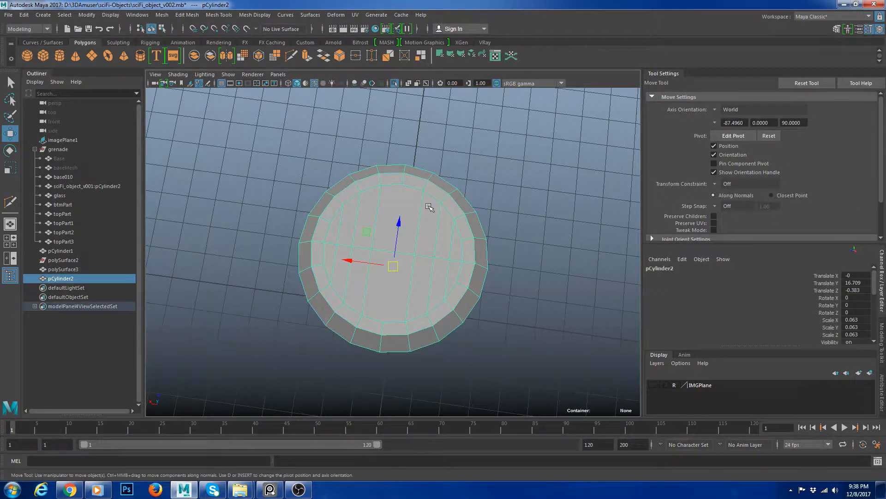
# Cut one more edge across the cylinder's cap face with Multi-Cut, joining opposite sides of the rim
pyautogui.press('y')
pyautogui.click(403, 184)
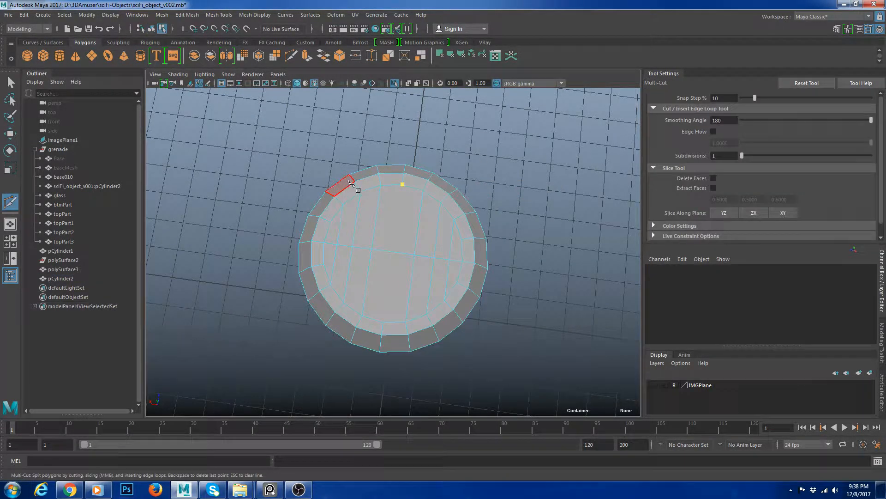
pyautogui.click(382, 321)
pyautogui.press('Return')
pyautogui.keyDown('alt'); pyautogui.moveTo(398, 273); pyautogui.dragTo(413, 278); pyautogui.keyUp('alt')
pyautogui.press('w')
pyautogui.keyDown('alt'); pyautogui.moveTo(412, 278); pyautogui.dragTo(389, 332, button='right'); pyautogui.keyUp('alt')
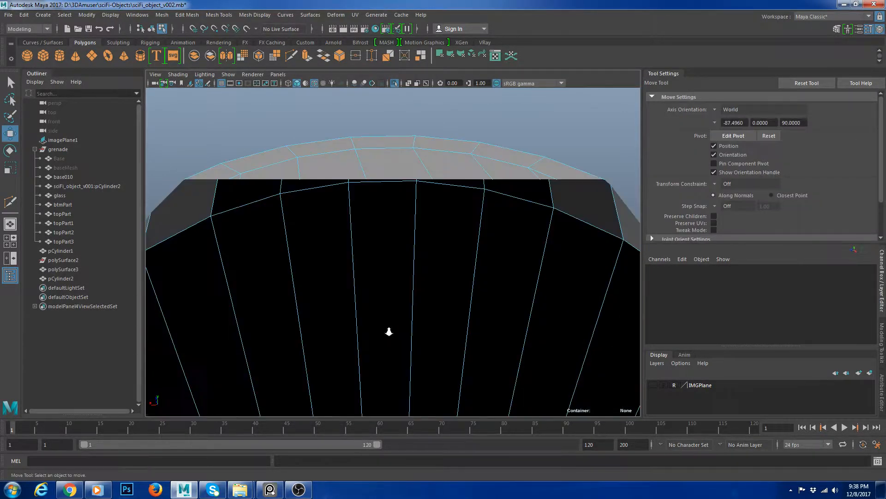
# Insert supporting edge loops along the cylinder's bevelled shoulder, near the cap rim and at the shoulder's lower edge
pyautogui.hotkey('ctrl', 'a')
pyautogui.press('a')
pyautogui.keyDown('alt'); pyautogui.moveTo(395, 277); pyautogui.dragTo(391, 293, button='right'); pyautogui.keyUp('alt')
pyautogui.moveTo(384, 236); pyautogui.dragTo(388, 260, button='right')
pyautogui.keyDown('alt'); pyautogui.moveTo(378, 263); pyautogui.dragTo(422, 353, button='right'); pyautogui.keyUp('alt')
pyautogui.moveTo(381, 234); pyautogui.dragTo(416, 211, button='right')
pyautogui.keyDown('shift'); pyautogui.moveTo(402, 270); pyautogui.dragTo(449, 226, button='right'); pyautogui.keyUp('shift')
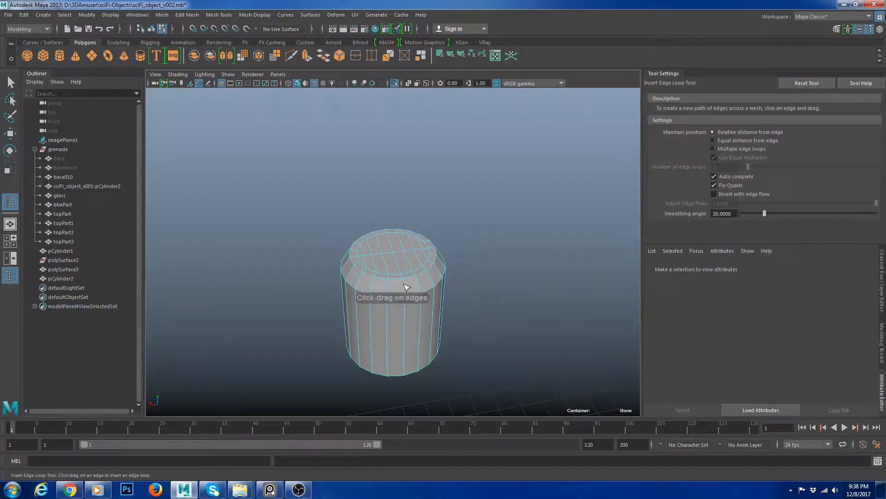
pyautogui.click(406, 281)
pyautogui.scroll(3, 406, 302)
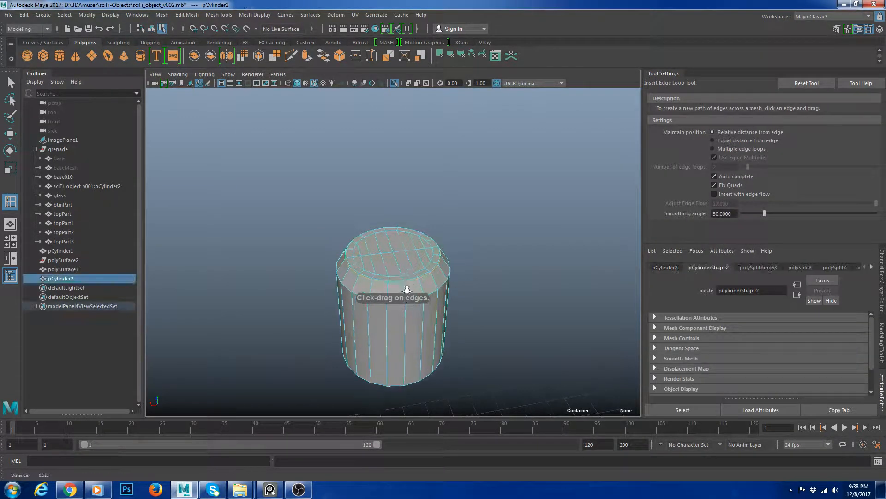
pyautogui.click(412, 313)
pyautogui.click(411, 316)
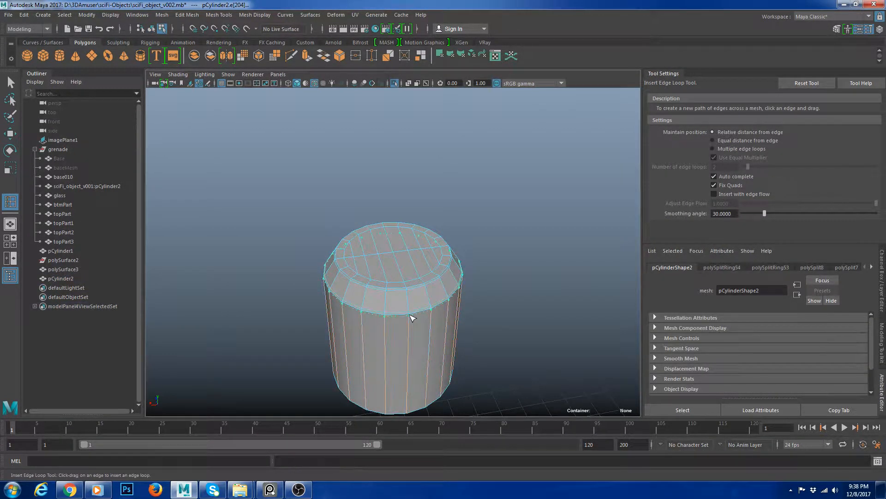
pyautogui.press('w')
# Extrude the central strip of faces across the cap and scale it slightly narrower to outline a slot
pyautogui.click(467, 228)
pyautogui.keyDown('alt'); pyautogui.moveTo(436, 238); pyautogui.dragTo(396, 277); pyautogui.keyUp('alt')
pyautogui.click(396, 277)
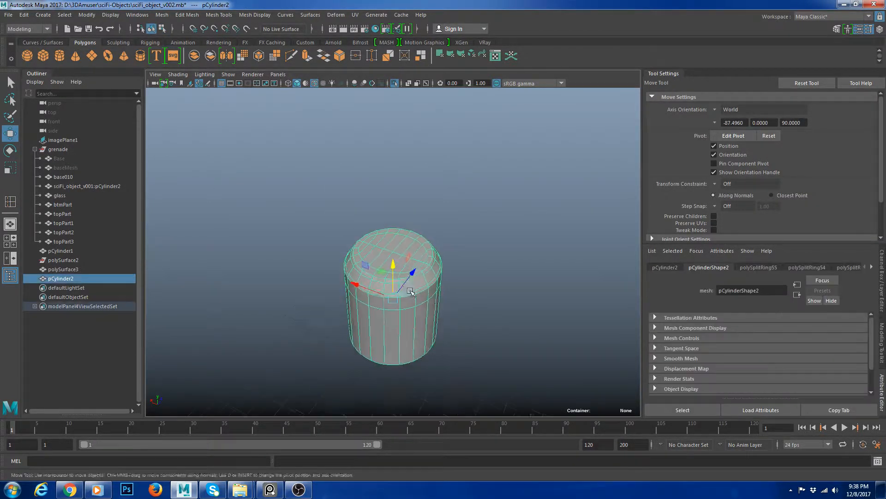
pyautogui.scroll(4, 396, 277)
pyautogui.press('F11')
pyautogui.click(396, 232)
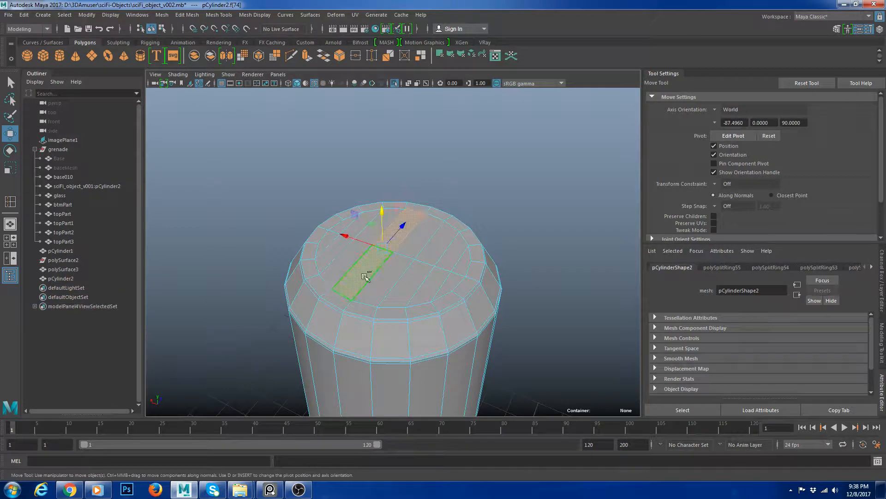
pyautogui.hotkey('ctrl', 'e')
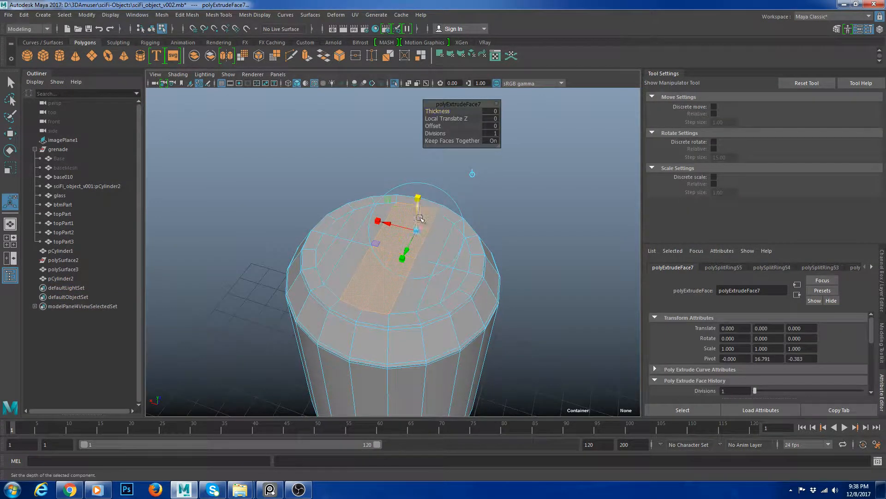
pyautogui.keyDown('alt'); pyautogui.moveTo(416, 230); pyautogui.dragTo(390, 236); pyautogui.keyUp('alt')
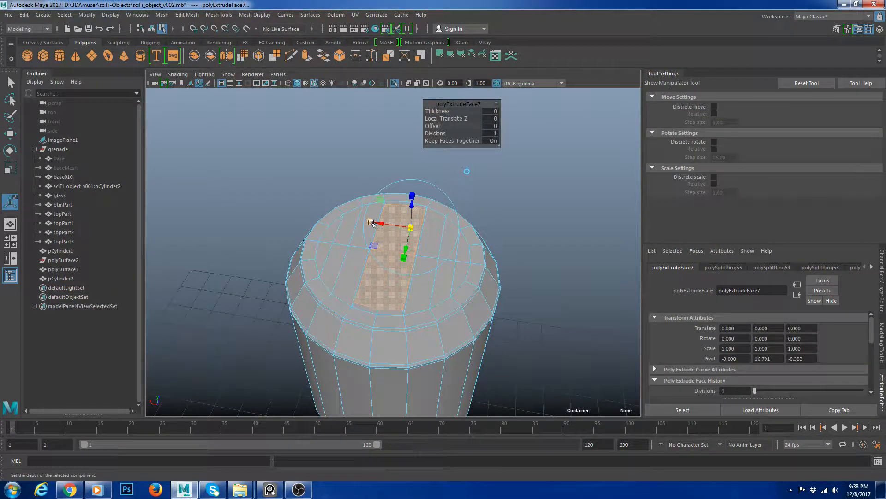
# Extrude the slot faces again, sink them to a Local Translate Z of -0.014, and narrow the slot's floor slightly
pyautogui.hotkey('ctrl', 'e')
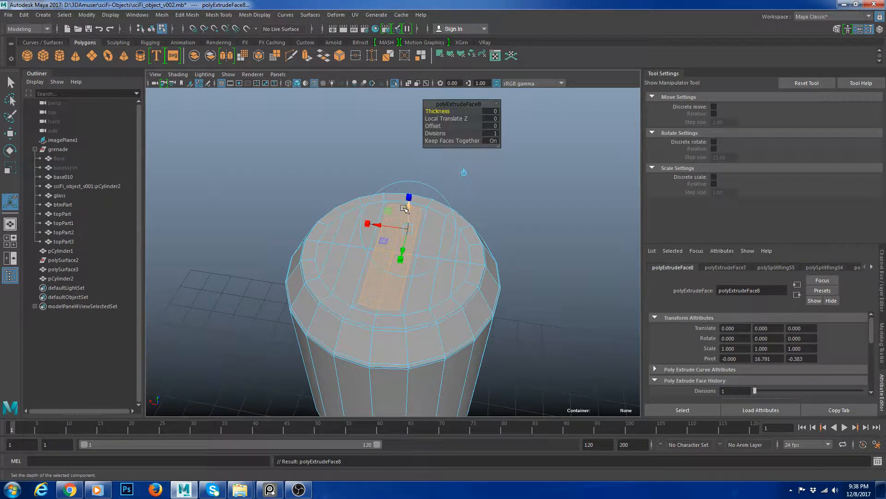
pyautogui.moveTo(411, 227); pyautogui.dragTo(408, 223)
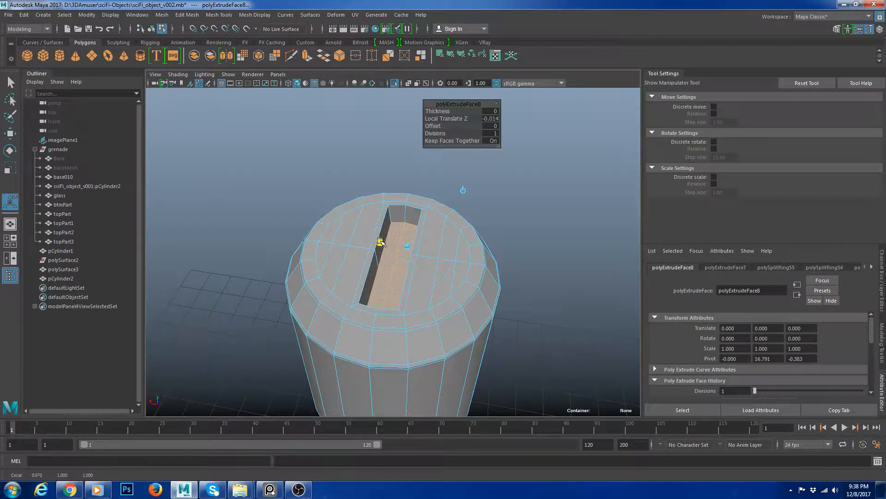
pyautogui.moveTo(375, 242); pyautogui.dragTo(378, 242)
pyautogui.press('w')
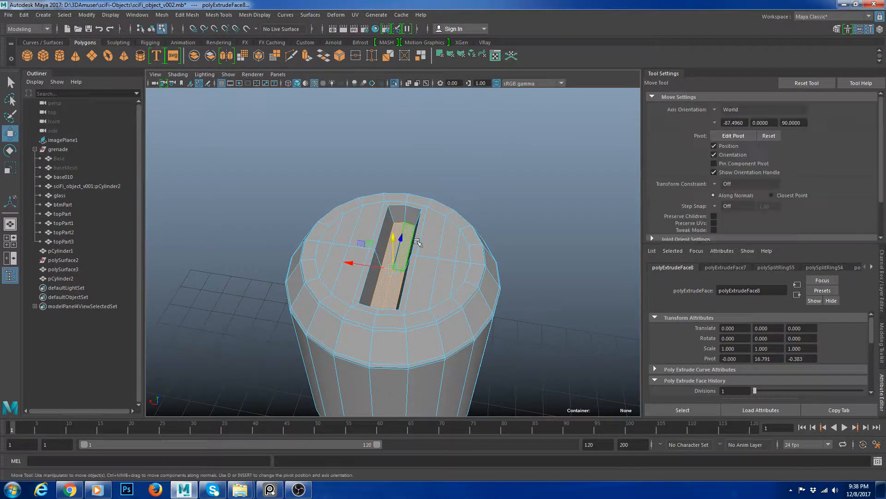
# Preview the slotted cylinder smoothed in object selection, and turn off isolation to show the rest of the grenade
pyautogui.moveTo(430, 221); pyautogui.dragTo(507, 180, button='right')
pyautogui.press('3')
pyautogui.click(504, 247)
pyautogui.keyDown('alt'); pyautogui.moveTo(503, 251); pyautogui.dragTo(407, 250); pyautogui.keyUp('alt')
pyautogui.click(405, 250)
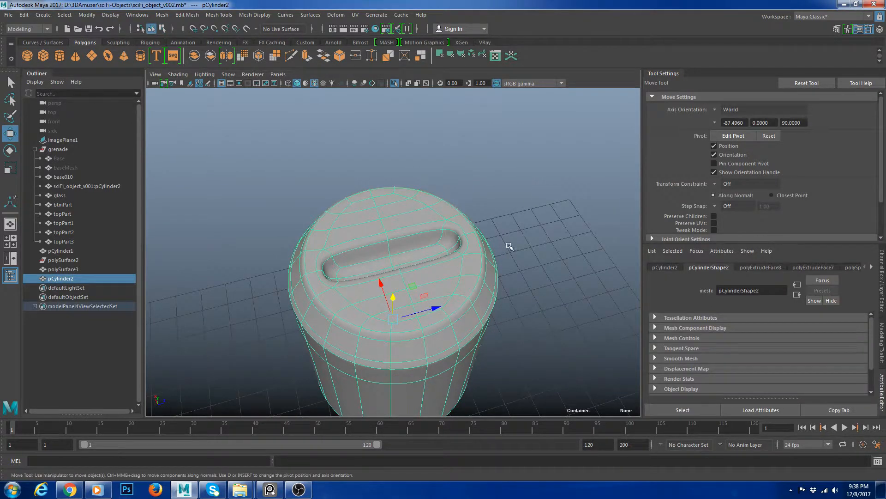
pyautogui.click(509, 246)
pyautogui.keyDown('alt'); pyautogui.moveTo(510, 246); pyautogui.dragTo(446, 255); pyautogui.keyUp('alt')
pyautogui.scroll(-10, 532, 249)
pyautogui.hotkey('alt', '5')
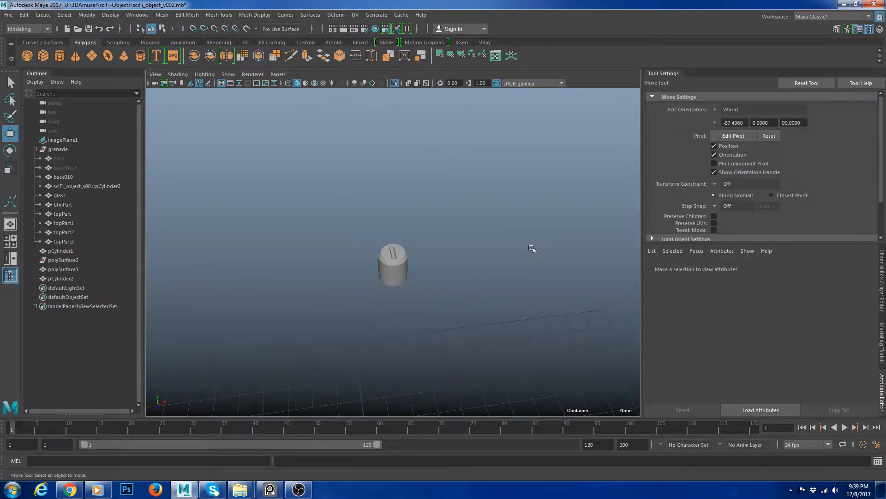
pyautogui.scroll(5, 532, 249)
pyautogui.hotkey('ctrl', '1')
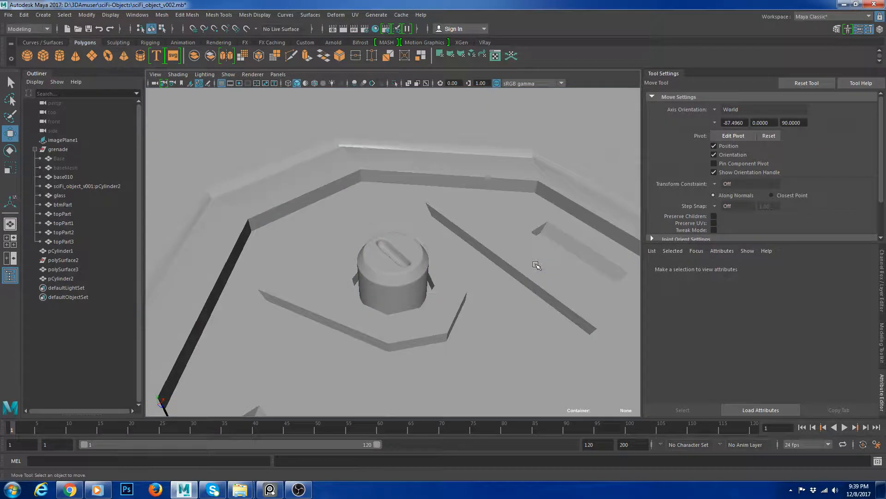
# Return the cylinder to unsmoothed display, lower it into the plate's round hole, and show the plate smoothed
pyautogui.keyDown('alt'); pyautogui.moveTo(536, 265); pyautogui.dragTo(560, 246); pyautogui.keyUp('alt')
pyautogui.scroll(-3, 554, 251)
pyautogui.click(411, 281)
pyautogui.scroll(5, 411, 281)
pyautogui.press('1')
pyautogui.moveTo(392, 295); pyautogui.dragTo(393, 325)
pyautogui.keyDown('alt'); pyautogui.moveTo(489, 385); pyautogui.dragTo(457, 285, button='middle'); pyautogui.keyUp('alt')
pyautogui.click(441, 250)
pyautogui.press('3')
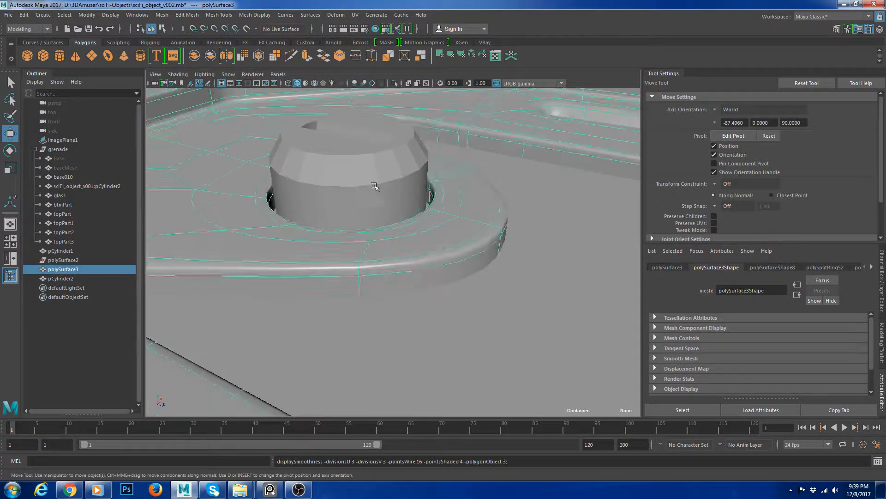
pyautogui.click(391, 197)
pyautogui.moveTo(352, 185); pyautogui.dragTo(352, 187)
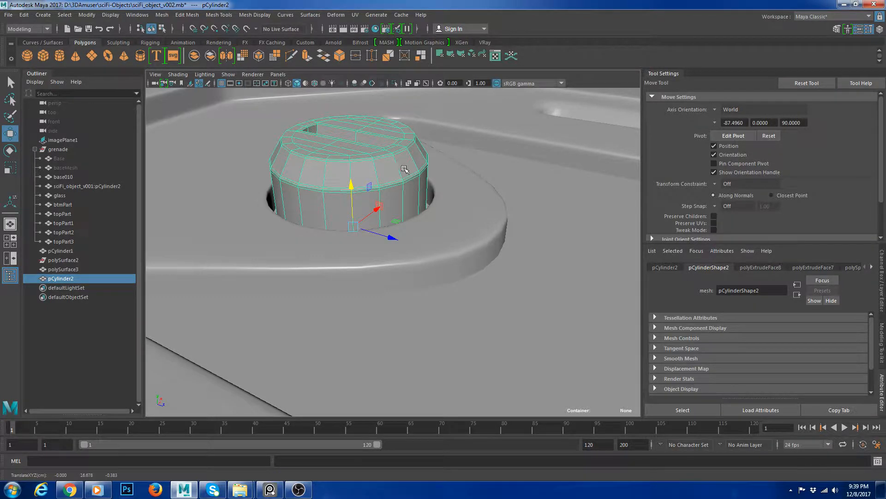
# Insert two edge loops around the cylinder's side, one below the shoulder and one just above the plate surface
pyautogui.keyDown('shift'); pyautogui.moveTo(404, 169); pyautogui.dragTo(360, 211, button='right'); pyautogui.keyUp('shift')
pyautogui.hotkey('ctrl', 'z')
pyautogui.keyDown('shift'); pyautogui.moveTo(392, 164); pyautogui.dragTo(368, 214, button='right'); pyautogui.keyUp('shift')
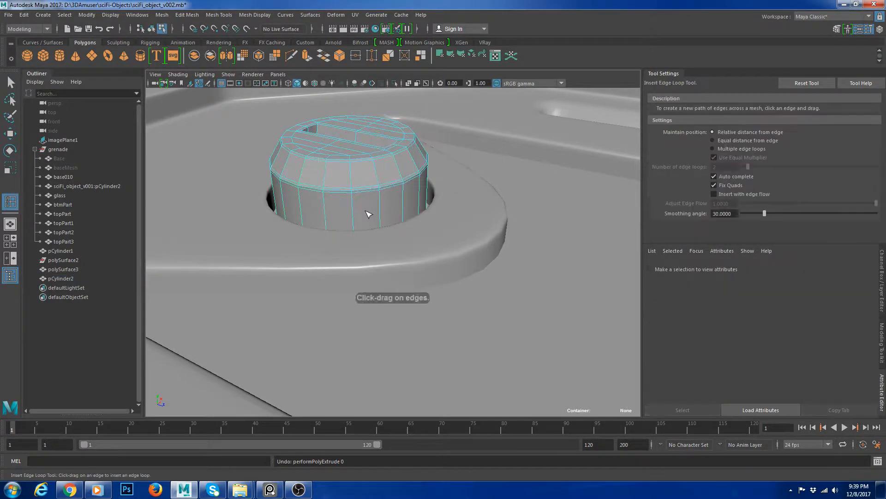
pyautogui.click(355, 206)
pyautogui.press('w')
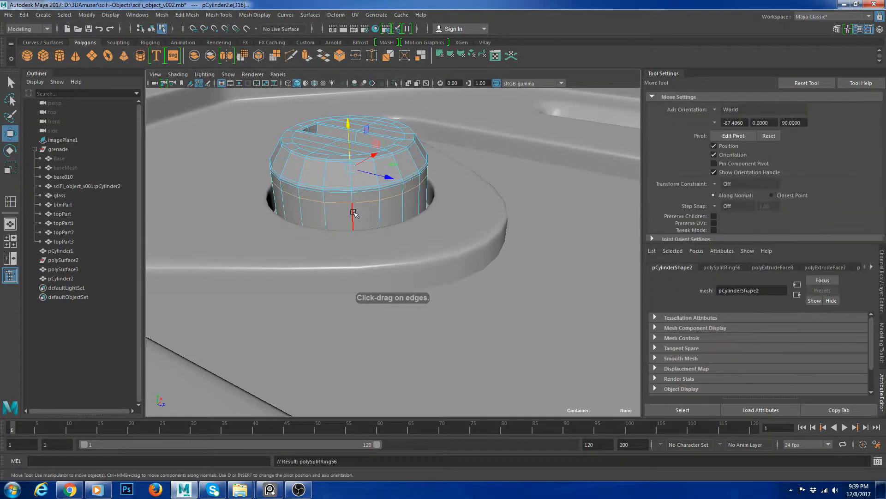
pyautogui.click(340, 214)
pyautogui.doubleClick(367, 211)
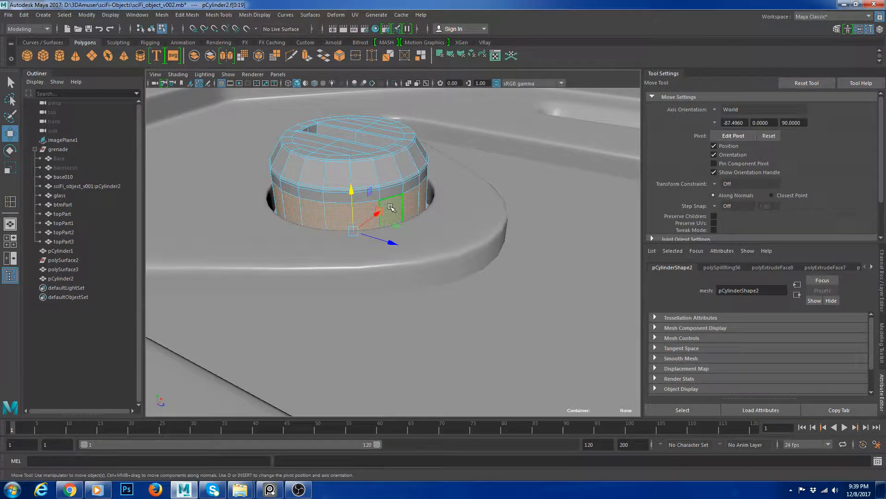
pyautogui.keyDown('shift'); pyautogui.moveTo(378, 171); pyautogui.dragTo(356, 225, button='right'); pyautogui.keyUp('shift')
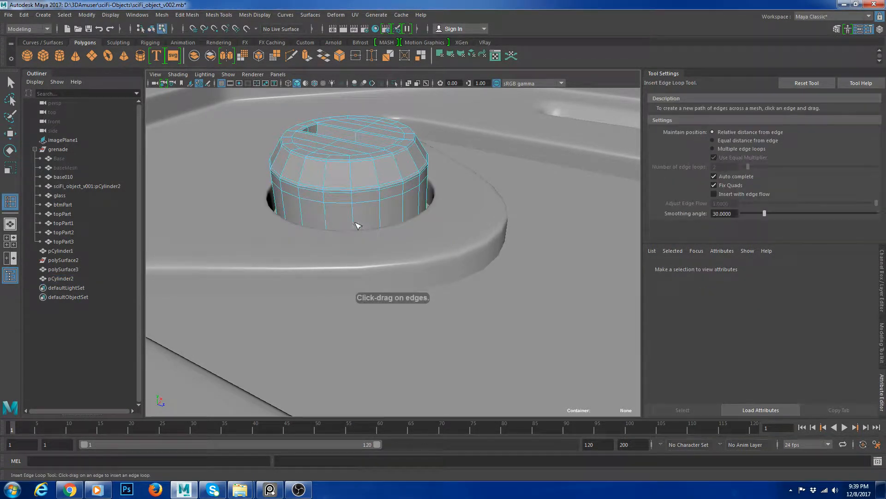
pyautogui.click(356, 221)
pyautogui.press('w')
# Extrude the ring of faces between the two new loops, scale it outward into a wide flange, and preview the cylinder smoothed
pyautogui.click(367, 204)
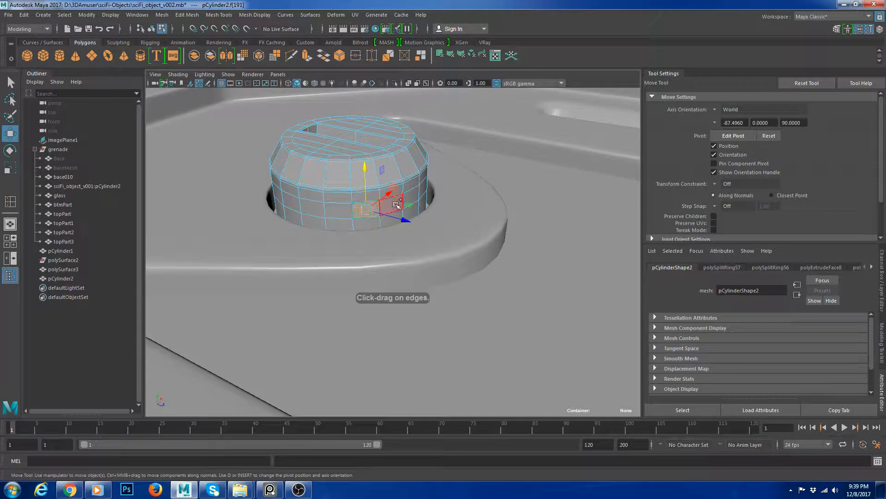
pyautogui.doubleClick(367, 203)
pyautogui.hotkey('ctrl', 'e')
pyautogui.press('r')
pyautogui.moveTo(351, 175); pyautogui.dragTo(410, 181)
pyautogui.press('w')
pyautogui.press('F8')
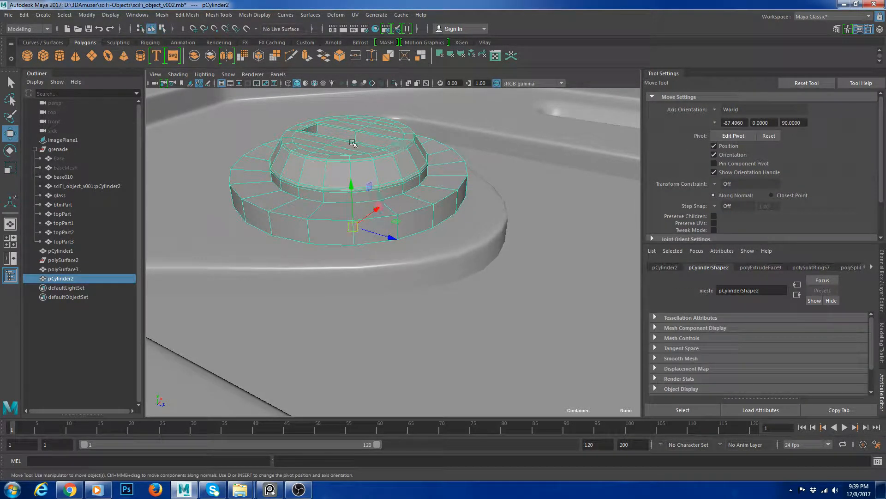
pyautogui.press('3')
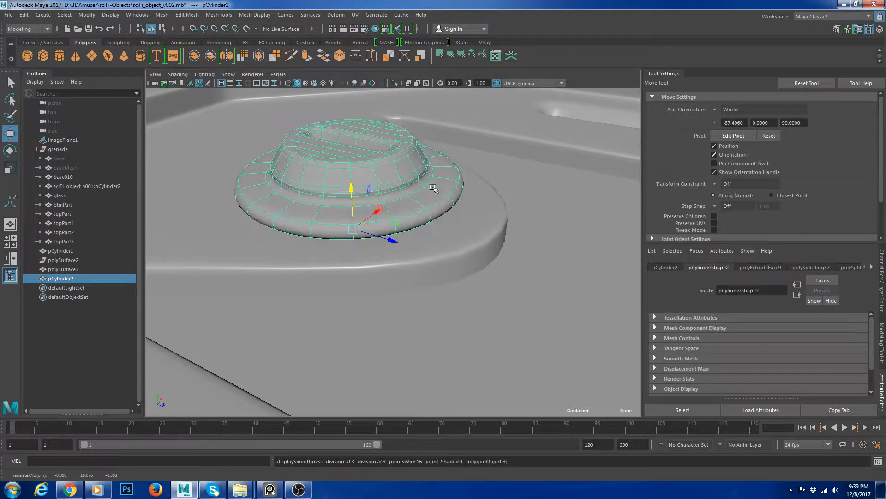
# Insert supporting edge loops around the unsmoothed flange, near its outer top edge and along its rim
pyautogui.keyDown('alt'); pyautogui.moveTo(442, 194); pyautogui.dragTo(405, 208, button='right'); pyautogui.keyUp('alt')
pyautogui.keyDown('alt'); pyautogui.moveTo(405, 208); pyautogui.dragTo(439, 203); pyautogui.keyUp('alt')
pyautogui.click(498, 123)
pyautogui.keyDown('alt'); pyautogui.moveTo(406, 203); pyautogui.dragTo(464, 234, button='right'); pyautogui.keyUp('alt')
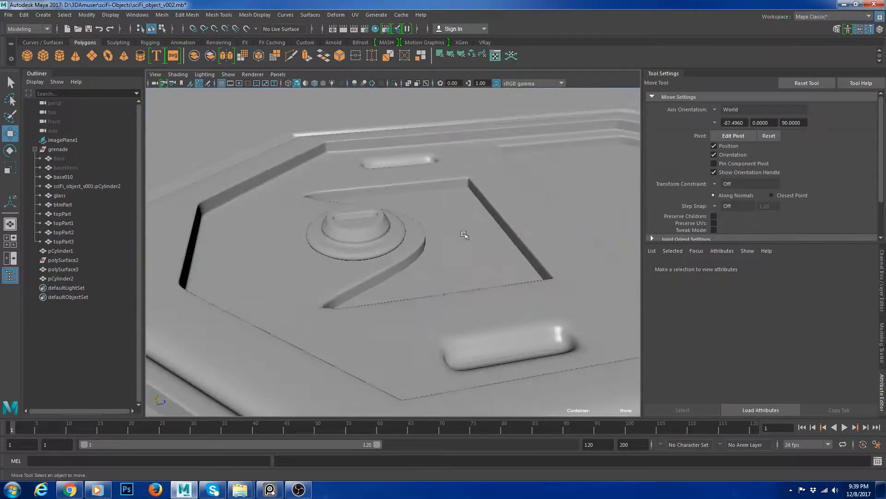
pyautogui.keyDown('alt'); pyautogui.moveTo(391, 253); pyautogui.dragTo(443, 255); pyautogui.keyUp('alt')
pyautogui.keyDown('alt'); pyautogui.moveTo(402, 256); pyautogui.dragTo(430, 266, button='right'); pyautogui.keyUp('alt')
pyautogui.click(383, 266)
pyautogui.press('1')
pyautogui.keyDown('shift'); pyautogui.moveTo(398, 239); pyautogui.dragTo(376, 262, button='right'); pyautogui.keyUp('shift')
pyautogui.moveTo(379, 267); pyautogui.dragTo(389, 276)
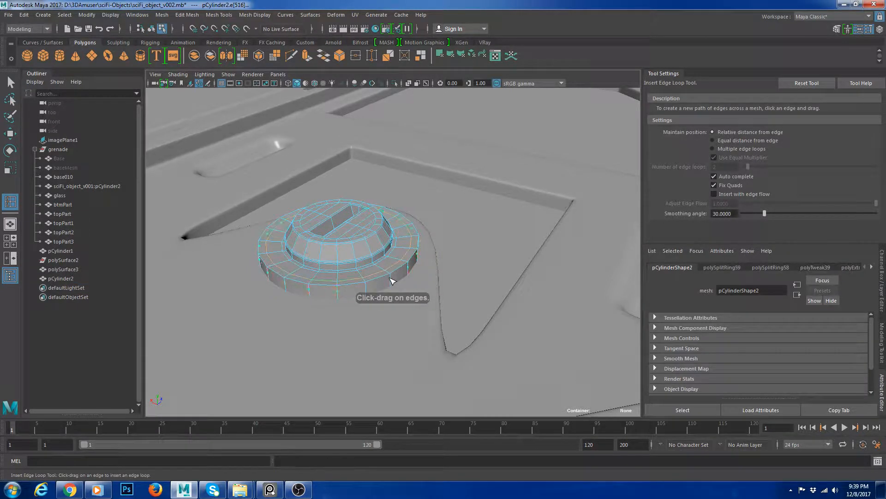
pyautogui.press('w')
# Return to object selection and preview the flanged pin smoothed on the plate
pyautogui.moveTo(400, 236); pyautogui.dragTo(476, 253, button='right')
pyautogui.click(437, 219)
pyautogui.click(417, 247)
pyautogui.press('3')
pyautogui.click(396, 254)
pyautogui.press('3')
pyautogui.click(583, 139)
pyautogui.keyDown('alt'); pyautogui.moveTo(476, 258); pyautogui.dragTo(470, 245); pyautogui.keyUp('alt')
# Isolate the pin, insert an edge loop on its shaft just beneath the flange, and preview it smoothed
pyautogui.click(397, 261)
pyautogui.hotkey('ctrl', '1')
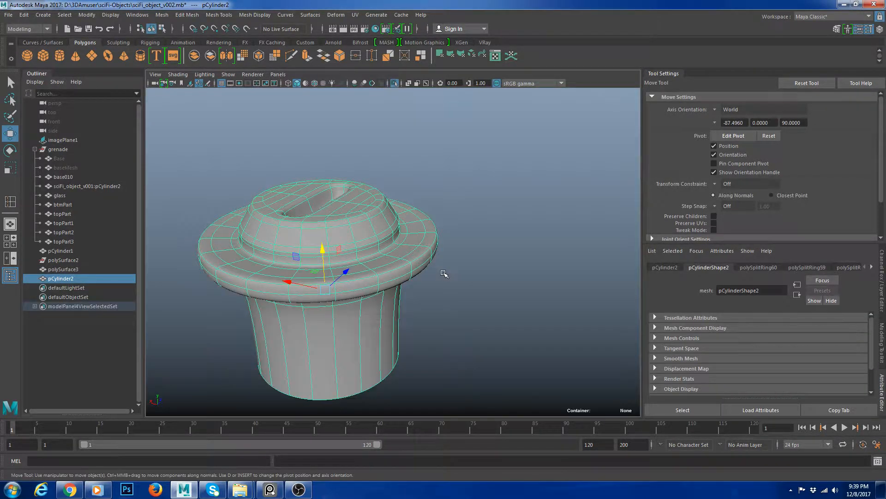
pyautogui.keyDown('alt'); pyautogui.moveTo(444, 273); pyautogui.dragTo(414, 254); pyautogui.keyUp('alt')
pyautogui.press('1')
pyautogui.keyDown('shift'); pyautogui.moveTo(410, 215); pyautogui.dragTo(378, 257, button='right'); pyautogui.keyUp('shift')
pyautogui.keyDown('alt'); pyautogui.moveTo(376, 256); pyautogui.dragTo(358, 194); pyautogui.keyUp('alt')
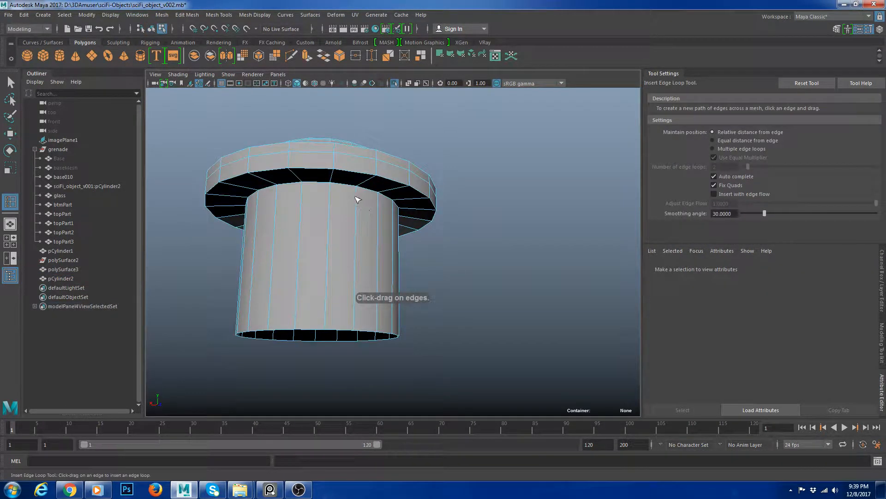
pyautogui.click(358, 194)
pyautogui.press('w')
pyautogui.moveTo(410, 148); pyautogui.dragTo(428, 135, button='right')
pyautogui.press('3')
pyautogui.click(457, 195)
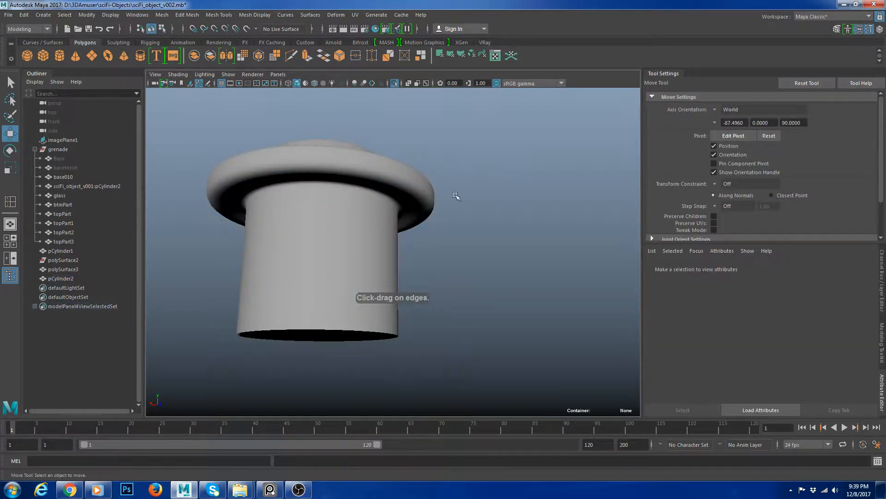
# Insert an edge loop on the flange's underside near its outer rim and turn the smooth preview back on
pyautogui.keyDown('alt'); pyautogui.moveTo(457, 195); pyautogui.dragTo(410, 162); pyautogui.keyUp('alt')
pyautogui.click(410, 162)
pyautogui.press('1')
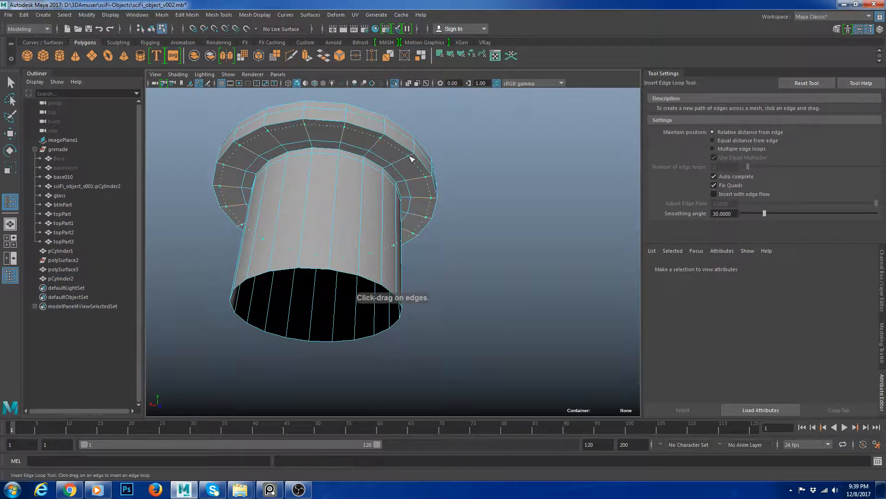
pyautogui.moveTo(410, 156); pyautogui.dragTo(409, 155)
pyautogui.press('w')
pyautogui.press('F8')
pyautogui.press('3')
# Turn off the pin's isolation to bring the whole grenade back into view
pyautogui.click(490, 123)
pyautogui.keyDown('alt'); pyautogui.moveTo(491, 123); pyautogui.dragTo(330, 237); pyautogui.keyUp('alt')
pyautogui.click(424, 263)
pyautogui.hotkey('ctrl', '1')
pyautogui.click(508, 286)
pyautogui.hotkey('ctrl', '1')
# Adjust the pin's vertical scale and height so its flange rests on the plate around the hole
pyautogui.click(330, 236)
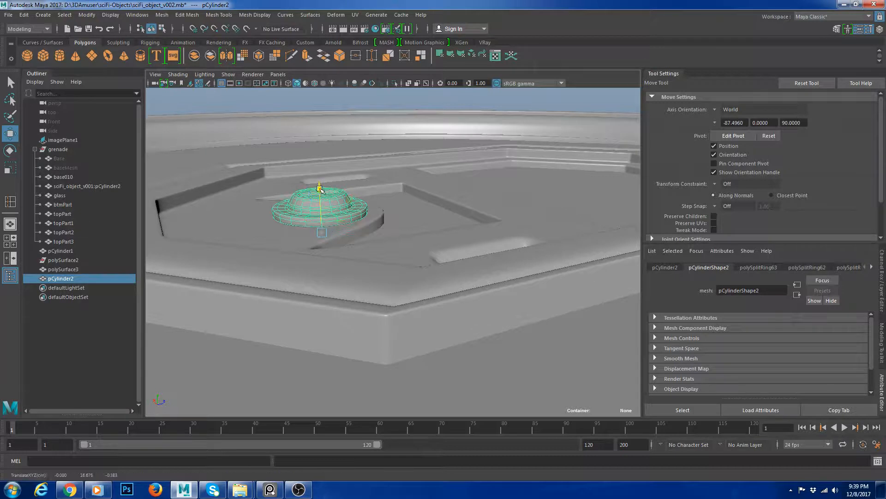
pyautogui.press('r')
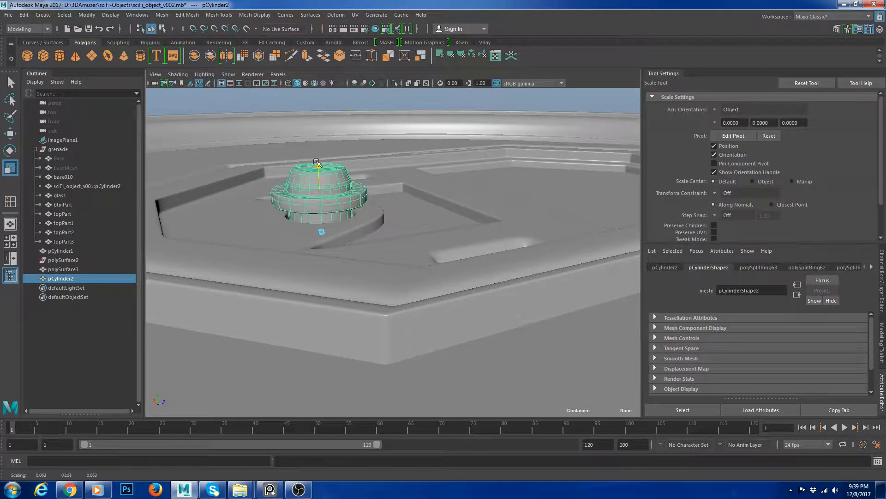
pyautogui.press('w')
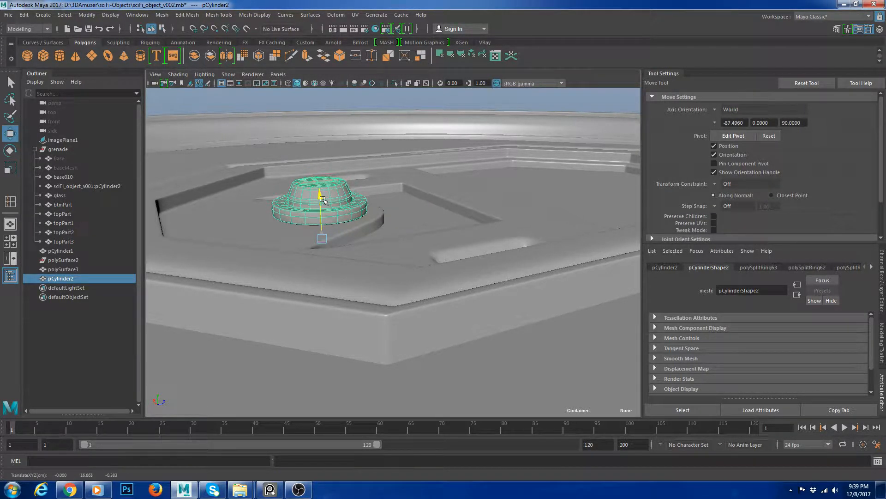
pyautogui.press('r')
pyautogui.press('w')
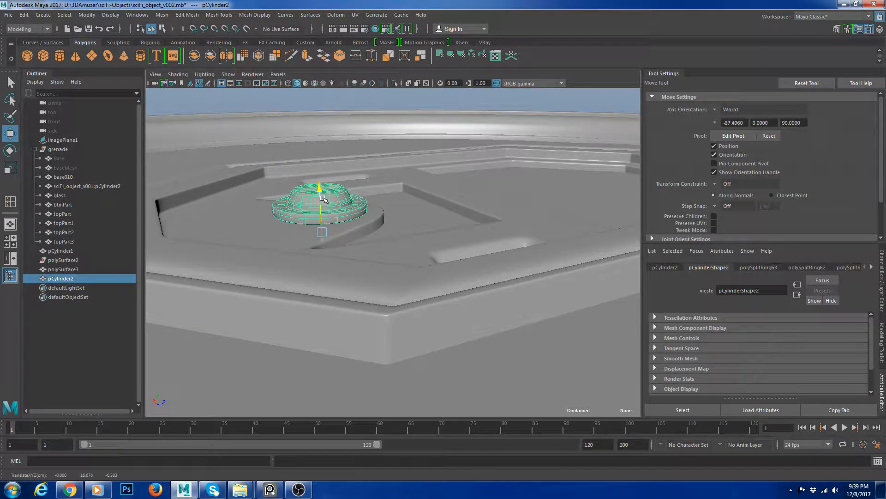
# Examine the grenade's top from farther away with the pin seated in its plate
pyautogui.keyDown('alt'); pyautogui.moveTo(323, 199); pyautogui.dragTo(369, 240); pyautogui.keyUp('alt')
pyautogui.scroll(-8, 378, 245)
pyautogui.click(490, 235)
pyautogui.scroll(3, 453, 281)
pyautogui.keyDown('alt'); pyautogui.moveTo(409, 290); pyautogui.dragTo(360, 277); pyautogui.keyUp('alt')
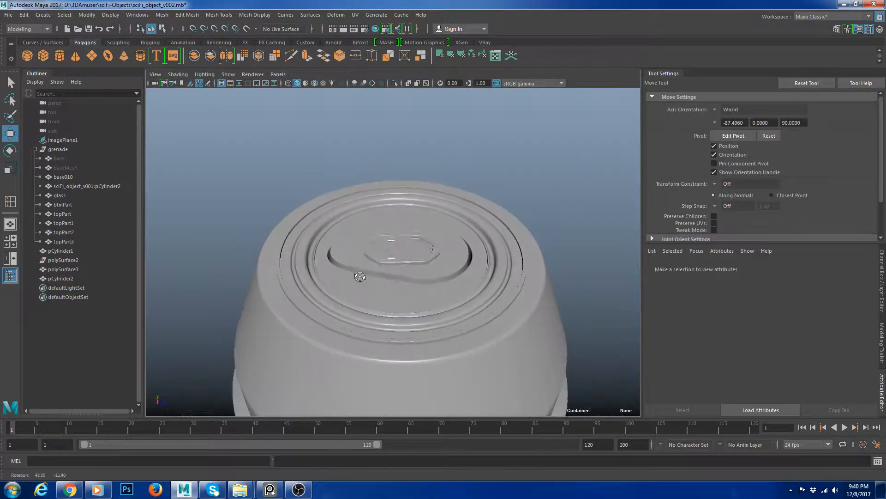
# Try to rotate the octagonal plate upright about the X axis on the grenade's top
pyautogui.scroll(6, 360, 277)
pyautogui.click(445, 275)
pyautogui.scroll(2, 450, 277)
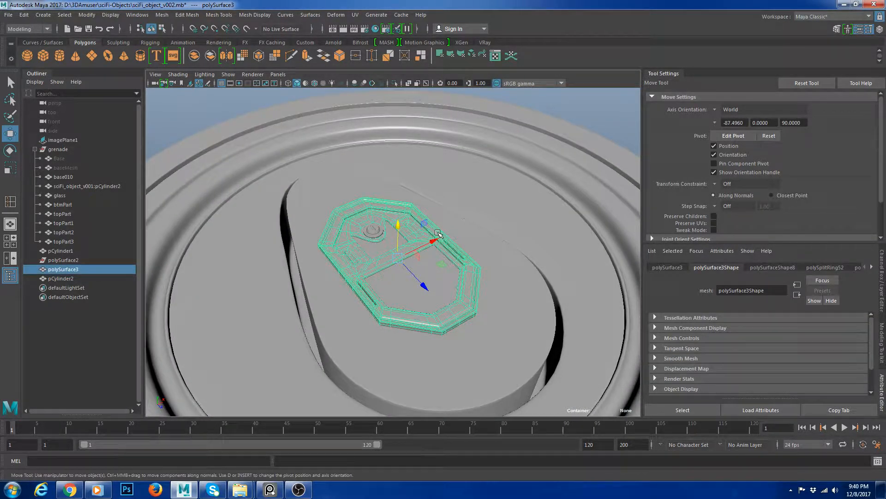
pyautogui.keyDown('alt'); pyautogui.moveTo(434, 290); pyautogui.dragTo(417, 210); pyautogui.keyUp('alt')
pyautogui.press('e')
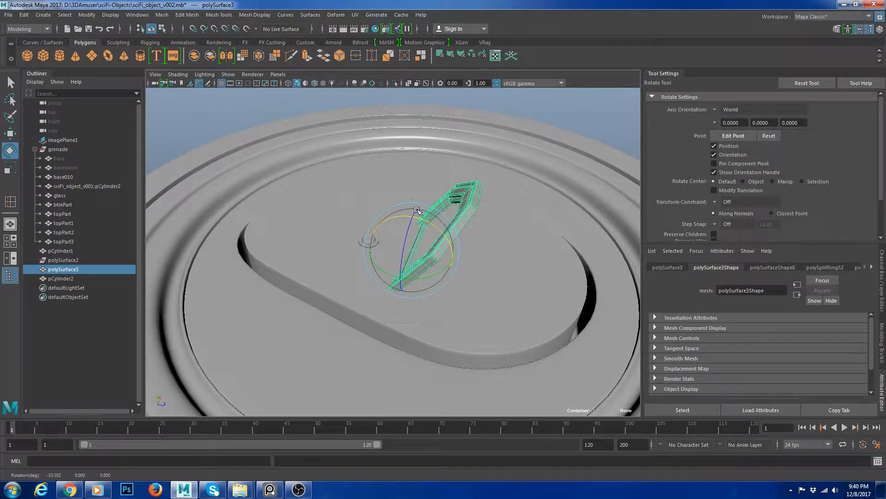
pyautogui.hotkey('ctrl', 'z')
# Select the elongated base under the octagonal plate and turn off its smooth preview
pyautogui.scroll(-5, 431, 291)
pyautogui.keyDown('alt'); pyautogui.moveTo(427, 319); pyautogui.dragTo(488, 323); pyautogui.keyUp('alt')
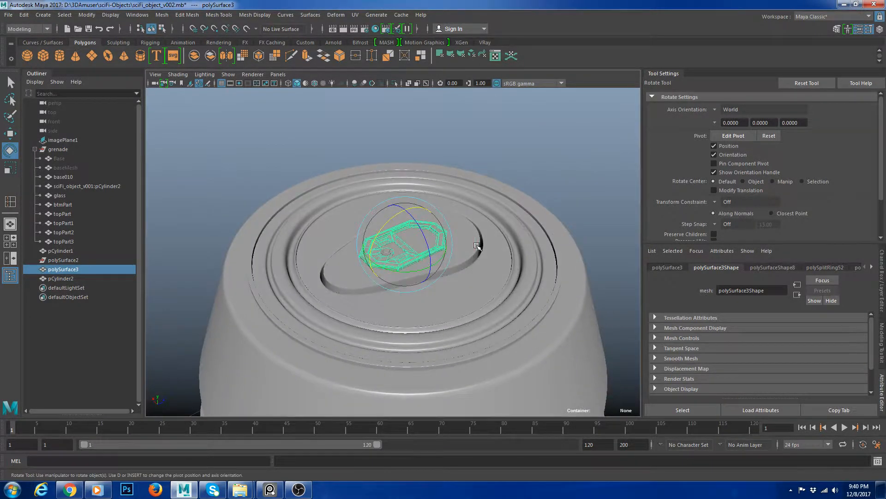
pyautogui.click(426, 281)
pyautogui.scroll(5, 424, 284)
pyautogui.keyDown('alt'); pyautogui.moveTo(425, 284); pyautogui.dragTo(482, 276); pyautogui.keyUp('alt')
pyautogui.press('1')
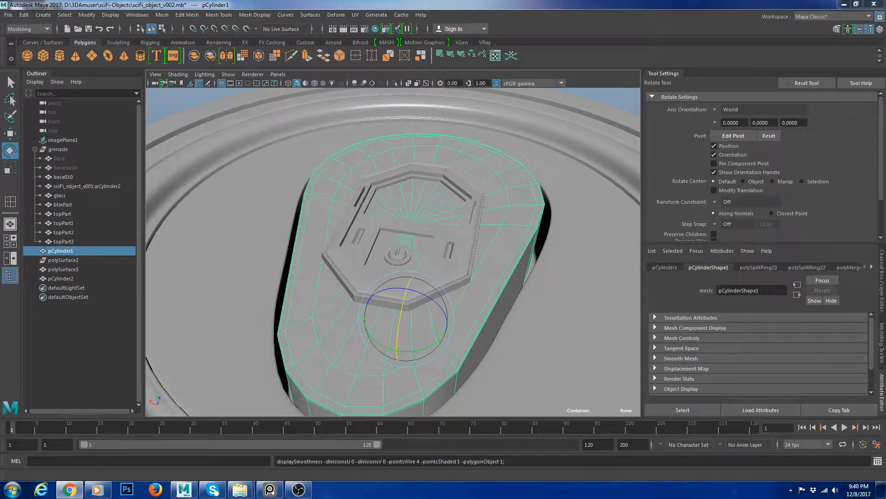
pyautogui.moveTo(0, 21); pyautogui.dragTo(0, 130)
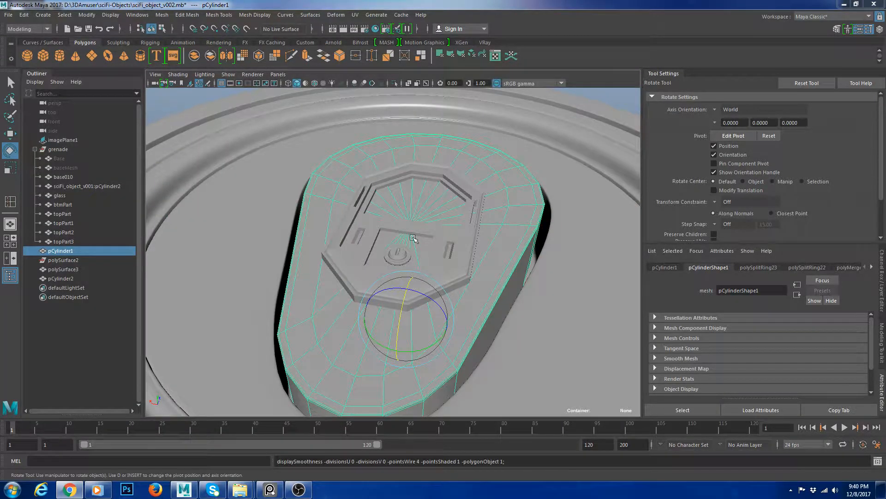
# Lower the octagonal plate slightly into the elongated base
pyautogui.click(449, 252)
pyautogui.keyDown('alt'); pyautogui.moveTo(416, 305); pyautogui.dragTo(408, 267); pyautogui.keyUp('alt')
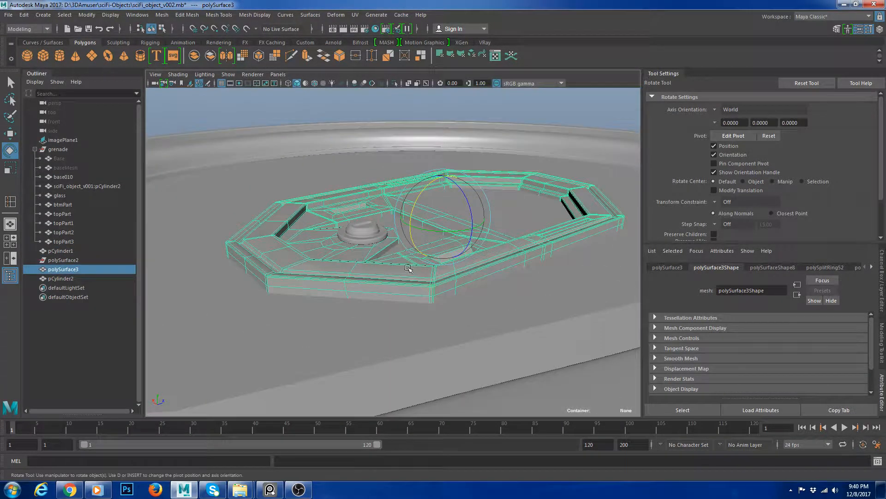
pyautogui.press('w')
pyautogui.moveTo(445, 176); pyautogui.dragTo(446, 180)
# Adjust the pin's height to match the lowered plate and turn on the plate's smooth preview
pyautogui.click(384, 221)
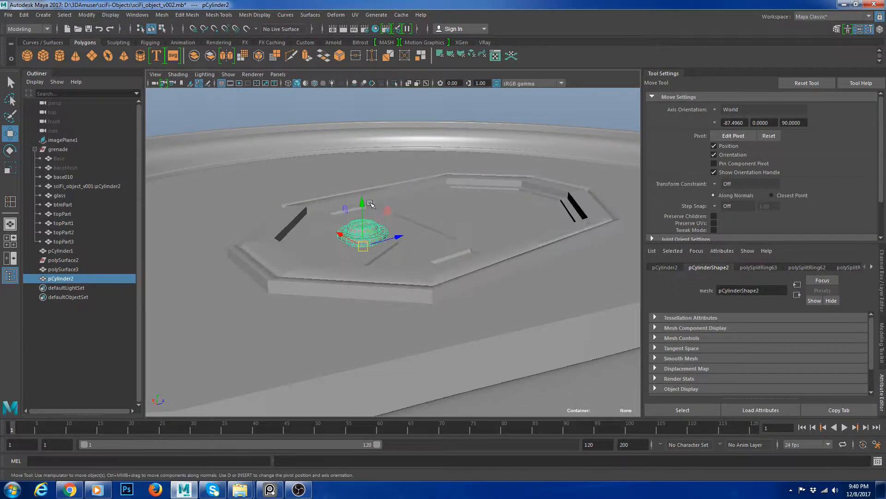
pyautogui.scroll(3, 376, 265)
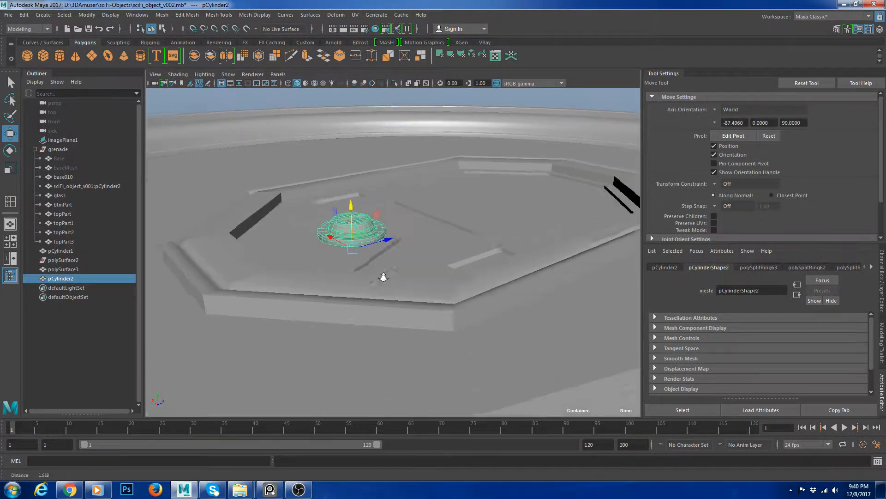
pyautogui.click(374, 251)
pyautogui.click(356, 234)
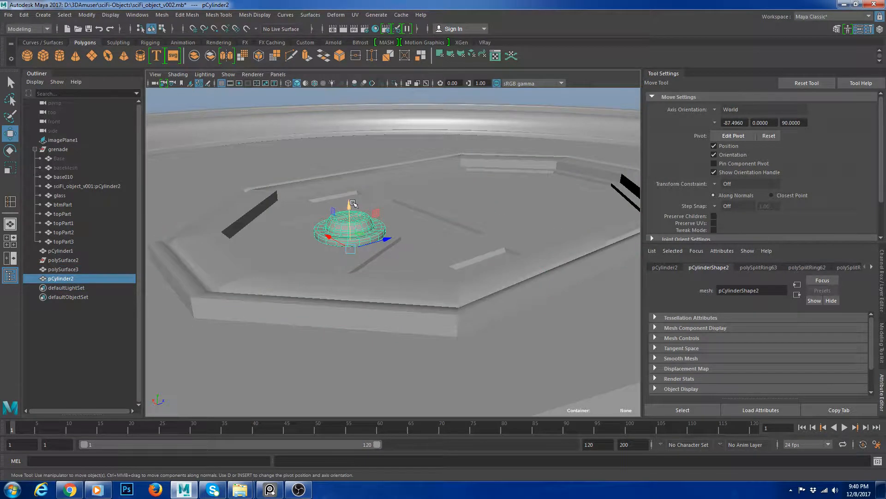
pyautogui.click(377, 255)
pyautogui.press('3')
pyautogui.click(358, 233)
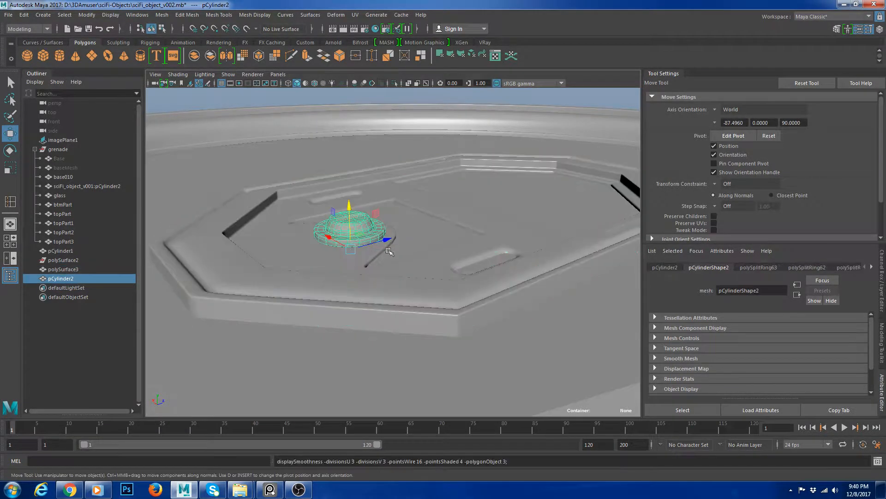
# Examine the seated plate and pin from several angles and distances
pyautogui.scroll(-8, 446, 254)
pyautogui.click(541, 189)
pyautogui.keyDown('alt'); pyautogui.moveTo(541, 189); pyautogui.dragTo(557, 240); pyautogui.keyUp('alt')
pyautogui.scroll(6, 564, 335)
pyautogui.keyDown('alt'); pyautogui.moveTo(397, 318); pyautogui.dragTo(298, 267); pyautogui.keyUp('alt')
pyautogui.scroll(7, 324, 249)
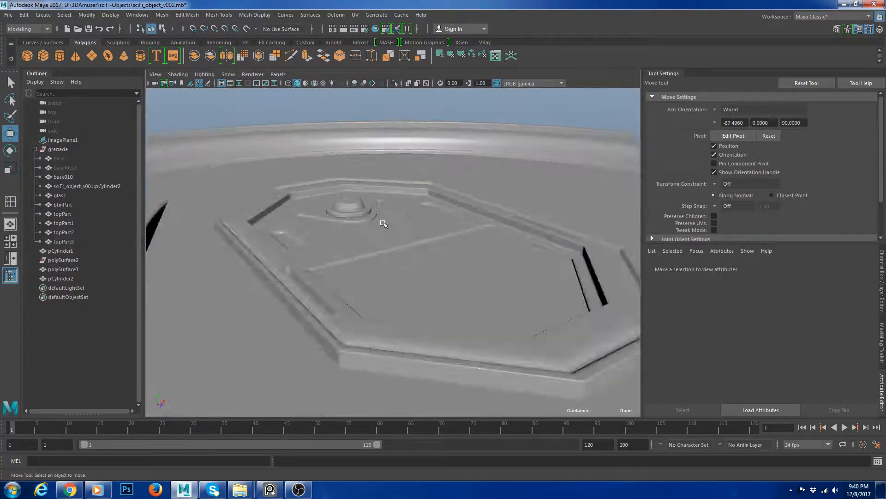
# Adjust the octagonal plate's vertical scale
pyautogui.click(330, 226)
pyautogui.keyDown('alt'); pyautogui.moveTo(355, 221); pyautogui.dragTo(402, 252); pyautogui.keyUp('alt')
pyautogui.scroll(-6, 382, 231)
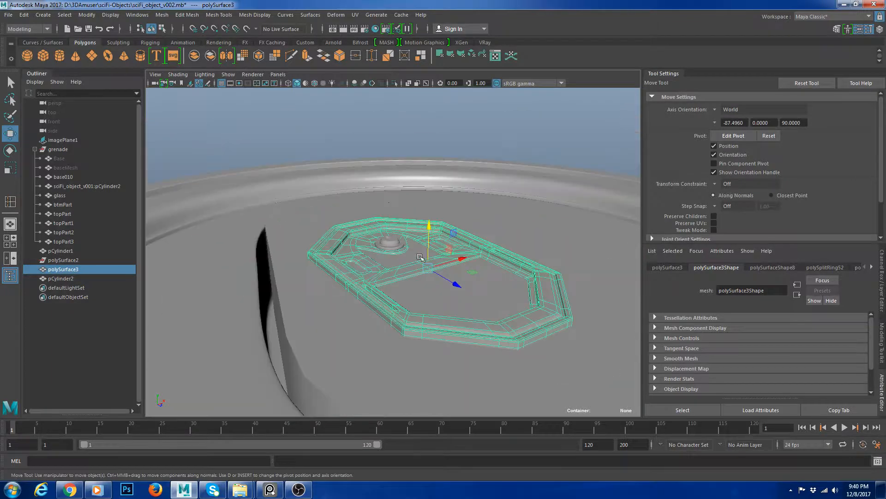
pyautogui.press('e')
pyautogui.press('r')
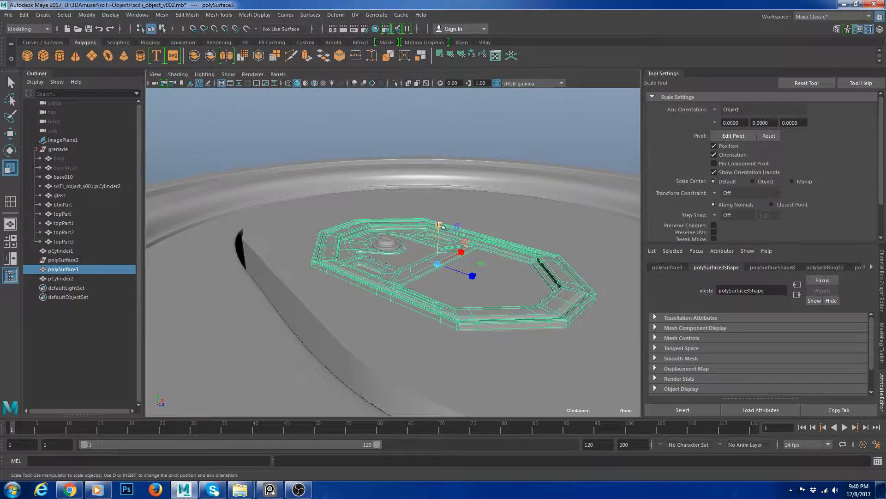
pyautogui.scroll(-5, 467, 318)
pyautogui.keyDown('alt'); pyautogui.moveTo(469, 319); pyautogui.dragTo(528, 339); pyautogui.keyUp('alt')
# Compare the elongated base's smoothed and unsmoothed display, ending with the smooth preview off
pyautogui.click(510, 314)
pyautogui.press('3')
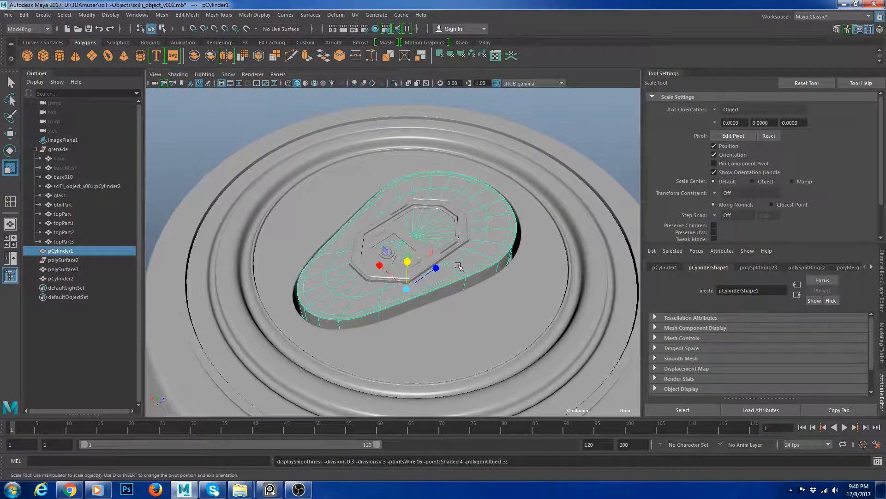
pyautogui.keyDown('alt'); pyautogui.moveTo(359, 301); pyautogui.dragTo(383, 294); pyautogui.keyUp('alt')
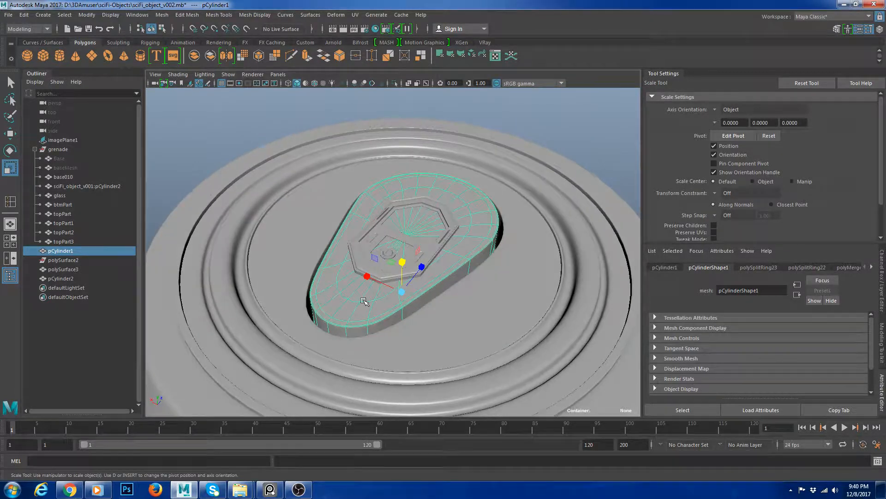
pyautogui.scroll(5, 383, 295)
pyautogui.keyDown('alt'); pyautogui.moveTo(333, 337); pyautogui.dragTo(364, 297); pyautogui.keyUp('alt')
pyautogui.press('1')
pyautogui.scroll(1, 349, 322)
pyautogui.keyDown('alt'); pyautogui.moveTo(330, 344); pyautogui.dragTo(340, 336); pyautogui.keyUp('alt')
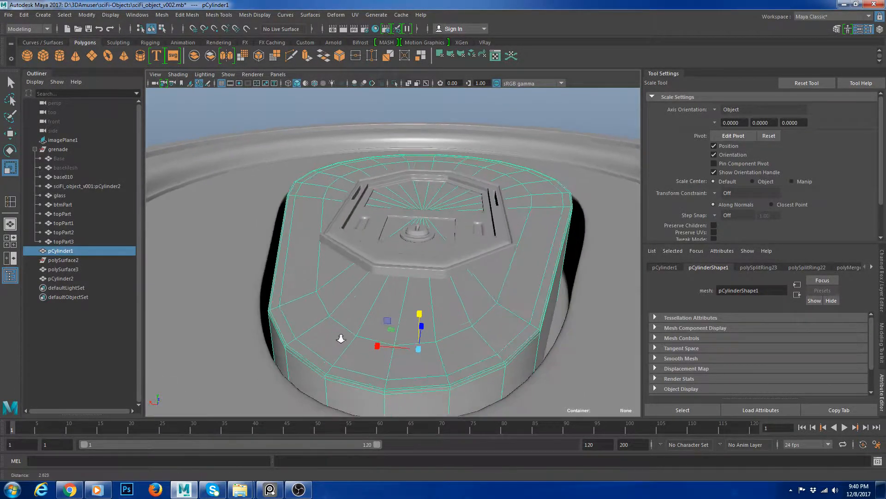
# Select the ring of faces around the base's top and isolate the base in the view
pyautogui.moveTo(339, 336); pyautogui.dragTo(338, 362, button='right')
pyautogui.click(299, 282)
pyautogui.keyDown('shift'); pyautogui.doubleClick(302, 316); pyautogui.keyUp('shift')
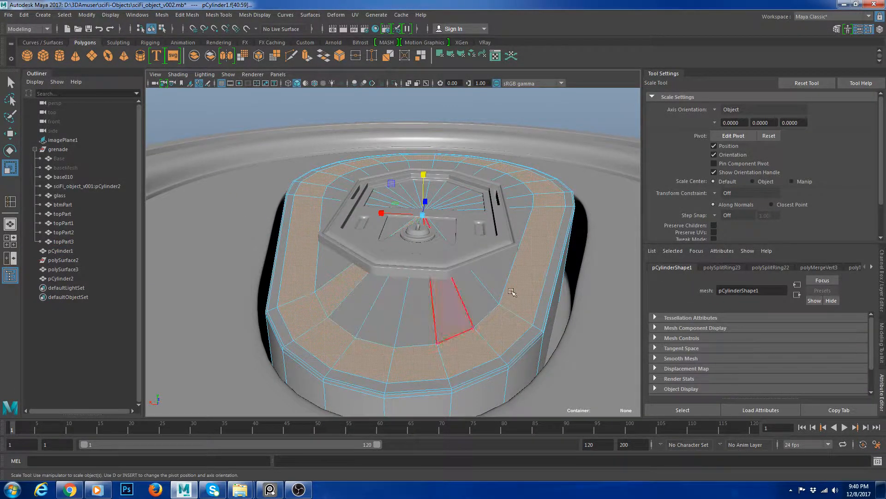
pyautogui.moveTo(512, 292); pyautogui.dragTo(578, 220, button='right')
pyautogui.hotkey('ctrl', '1')
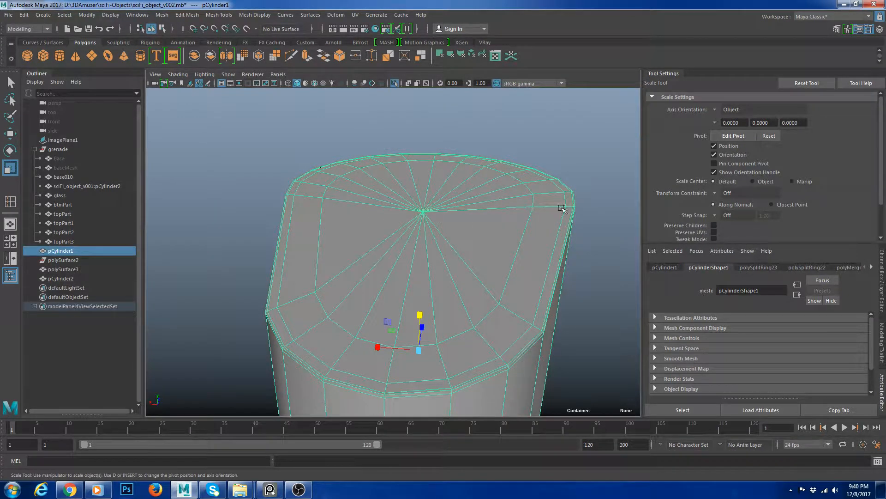
# Select the whole top of the base by adding its triangular cap faces to the outer face ring
pyautogui.keyDown('alt'); pyautogui.moveTo(356, 214); pyautogui.dragTo(362, 220); pyautogui.keyUp('alt')
pyautogui.moveTo(361, 221); pyautogui.dragTo(360, 252, button='right')
pyautogui.keyDown('shift'); pyautogui.click(342, 257); pyautogui.keyUp('shift')
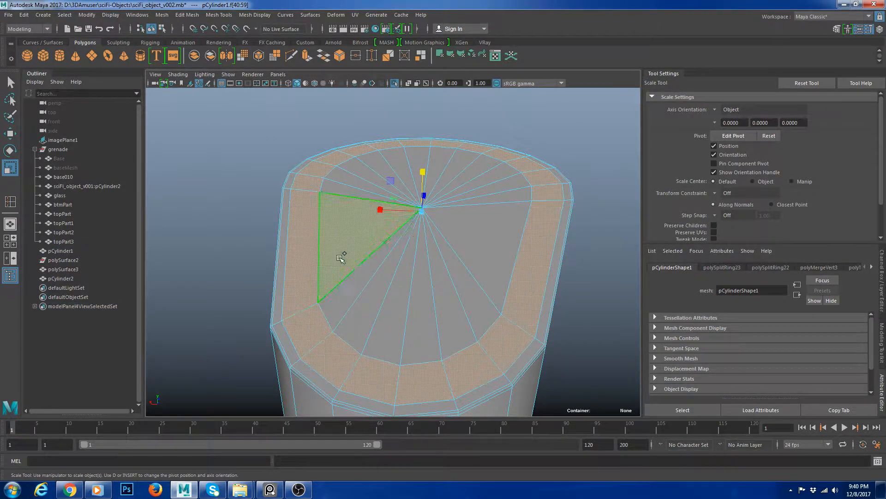
pyautogui.keyDown('alt'); pyautogui.moveTo(409, 250); pyautogui.dragTo(410, 297); pyautogui.keyUp('alt')
pyautogui.press('4')
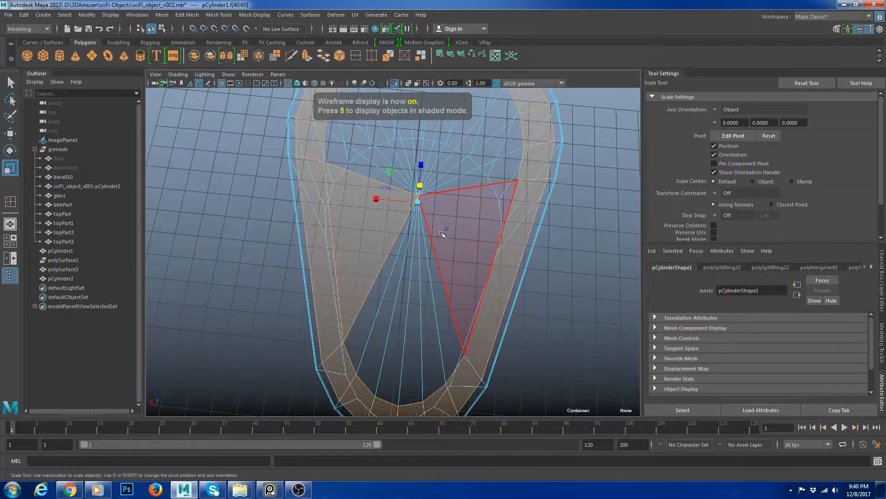
pyautogui.keyDown('shift'); pyautogui.doubleClick(443, 234); pyautogui.keyUp('shift')
pyautogui.scroll(-3, 439, 239)
pyautogui.keyDown('alt'); pyautogui.moveTo(439, 238); pyautogui.dragTo(441, 205); pyautogui.keyUp('alt')
pyautogui.keyDown('alt'); pyautogui.moveTo(441, 205); pyautogui.dragTo(451, 269, button='right'); pyautogui.keyUp('alt')
pyautogui.press('5')
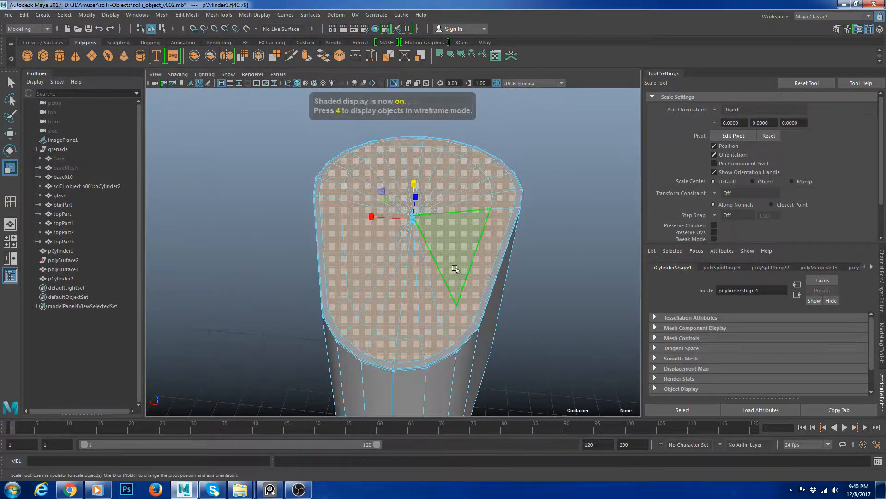
pyautogui.keyDown('alt'); pyautogui.moveTo(457, 273); pyautogui.dragTo(433, 254); pyautogui.keyUp('alt')
pyautogui.keyDown('alt'); pyautogui.moveTo(433, 254); pyautogui.dragTo(448, 284, button='right'); pyautogui.keyUp('alt')
pyautogui.press('w')
pyautogui.moveTo(519, 250); pyautogui.dragTo(552, 209, button='right')
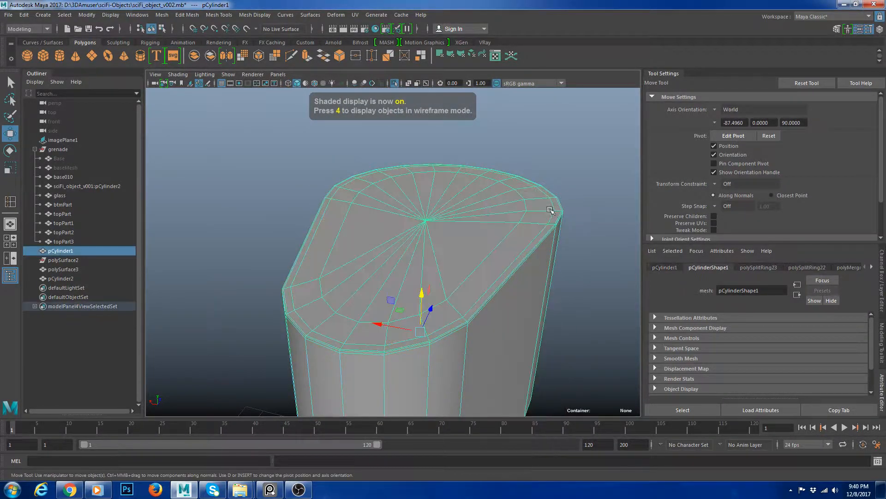
# Insert an edge loop on the base's top just inside its outer rim
pyautogui.keyDown('alt'); pyautogui.moveTo(552, 208); pyautogui.dragTo(491, 247); pyautogui.keyUp('alt')
pyautogui.keyDown('alt'); pyautogui.moveTo(492, 247); pyautogui.dragTo(503, 306, button='right'); pyautogui.keyUp('alt')
pyautogui.press('g')
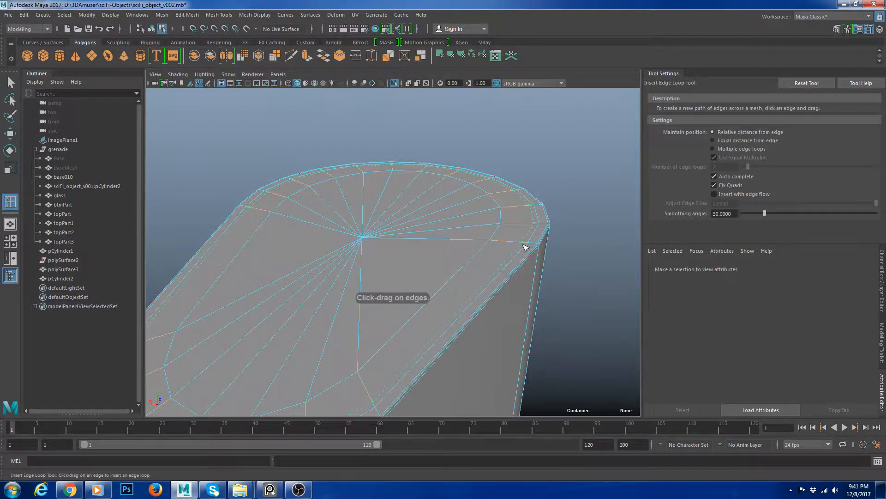
pyautogui.click(524, 244)
pyautogui.press('w')
# Select all top faces inside the new edge loop and lower them to form a rimmed recess
pyautogui.moveTo(508, 254); pyautogui.dragTo(508, 282, button='right')
pyautogui.click(513, 233)
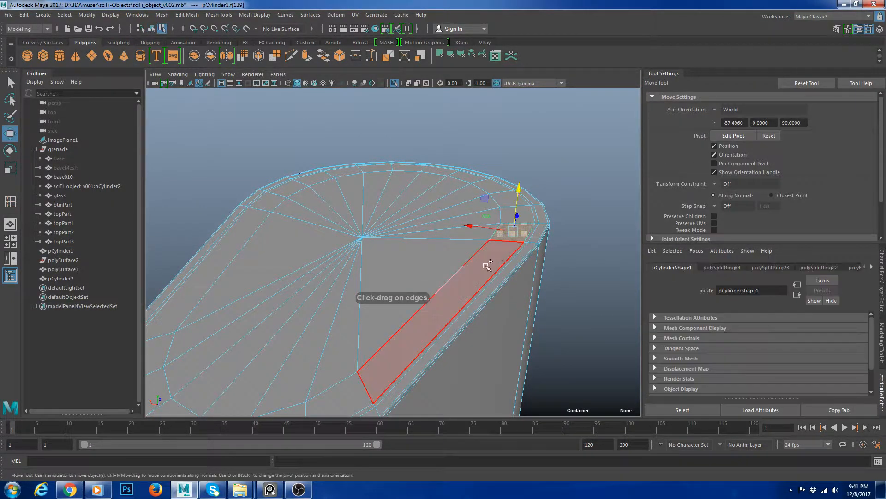
pyautogui.keyDown('shift'); pyautogui.doubleClick(489, 263); pyautogui.keyUp('shift')
pyautogui.moveTo(455, 257)
pyautogui.keyDown('alt'); pyautogui.mouseDown()
pyautogui.moveTo(406, 316)
pyautogui.moveTo(383, 291)
pyautogui.moveTo(380, 247)
pyautogui.moveTo(359, 236)
pyautogui.mouseUp(); pyautogui.keyUp('alt')
pyautogui.press('4')
pyautogui.press('5')
pyautogui.scroll(-2, 376, 262)
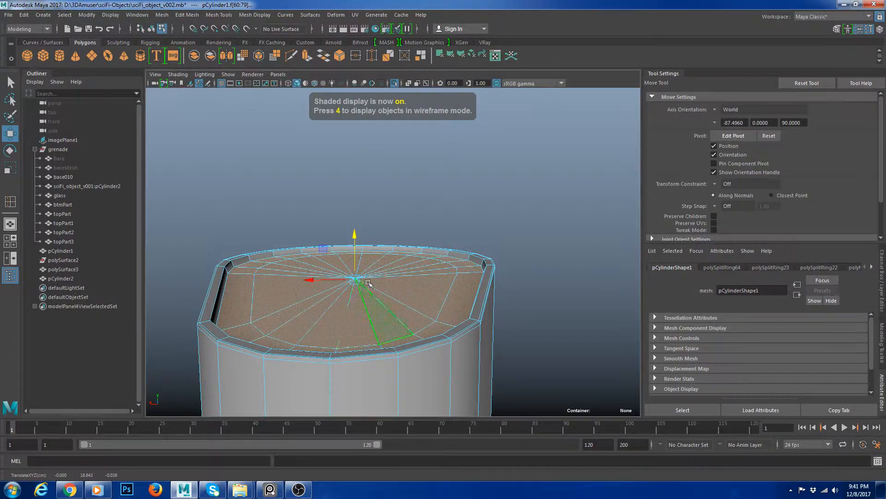
pyautogui.keyDown('alt'); pyautogui.moveTo(369, 283); pyautogui.dragTo(356, 239); pyautogui.keyUp('alt')
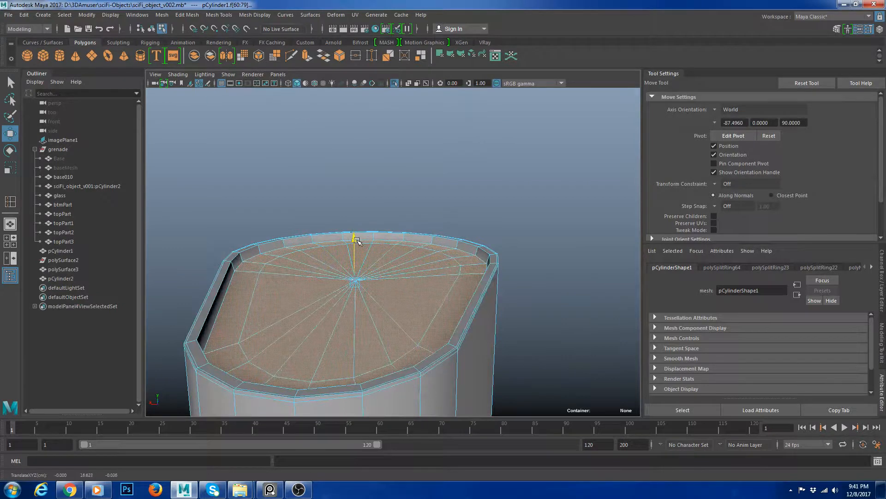
pyautogui.moveTo(407, 245); pyautogui.dragTo(454, 223, button='right')
# Preview the recessed base with smoothing and inspect its inner edge up close
pyautogui.scroll(4, 457, 241)
pyautogui.press('3')
pyautogui.click(560, 212)
pyautogui.keyDown('alt'); pyautogui.moveTo(513, 209); pyautogui.dragTo(406, 239); pyautogui.keyUp('alt')
pyautogui.scroll(4, 429, 234)
pyautogui.click(446, 231)
pyautogui.scroll(1, 450, 230)
# Insert an edge loop on the recess floor right beside its wall and turn the smooth preview back on
pyautogui.press('1')
pyautogui.keyDown('shift'); pyautogui.moveTo(482, 194); pyautogui.dragTo(483, 217, button='right'); pyautogui.keyUp('shift')
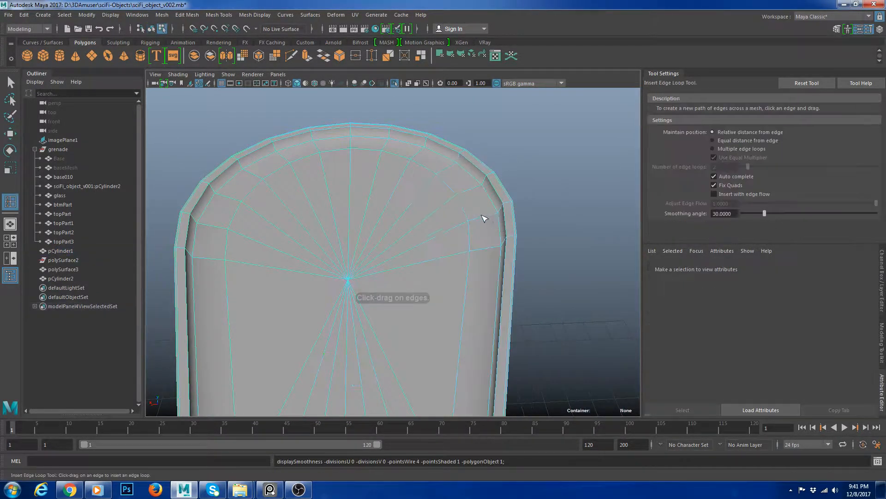
pyautogui.moveTo(498, 216); pyautogui.dragTo(468, 180)
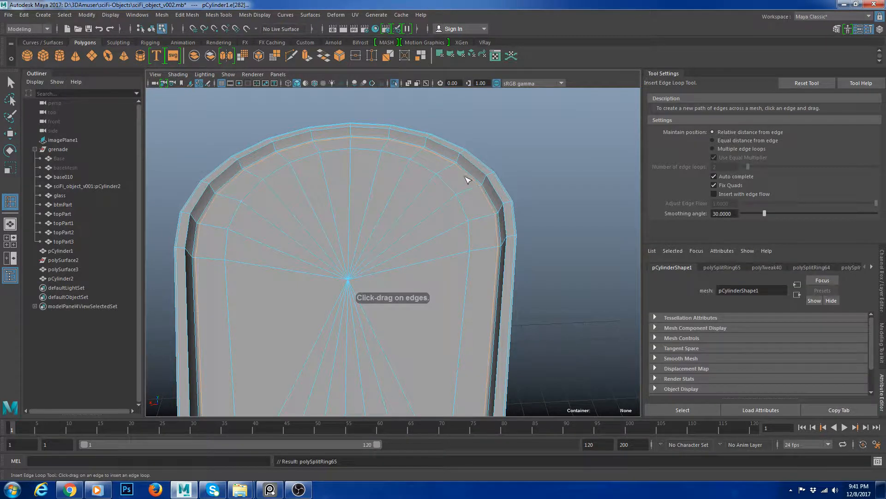
pyautogui.moveTo(483, 158); pyautogui.dragTo(503, 154, button='right')
pyautogui.click(487, 166)
pyautogui.press('w')
pyautogui.press('3')
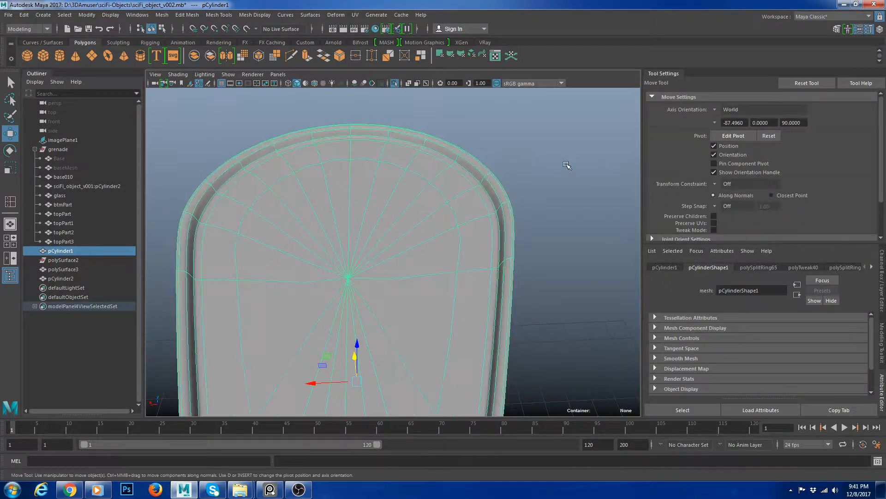
# Deselect the base and turn off its isolation to bring back the whole grenade
pyautogui.click(567, 165)
pyautogui.scroll(-2, 558, 202)
pyautogui.hotkey('ctrl', '1')
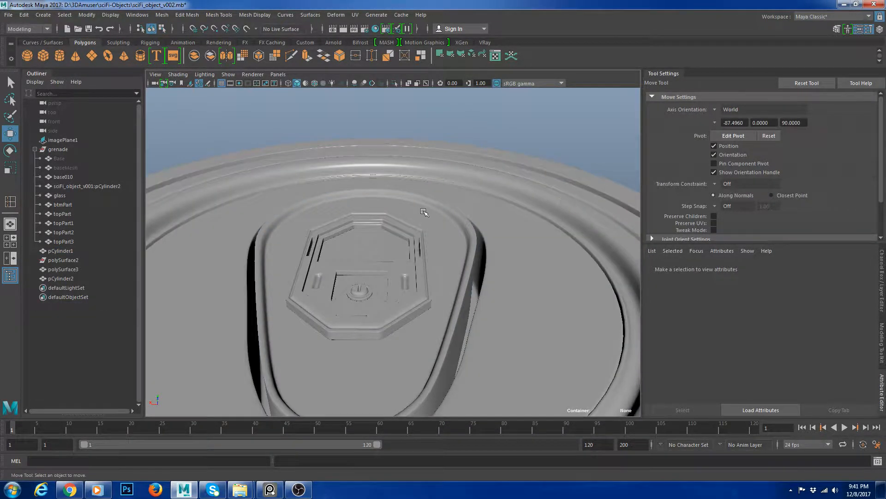
# Select the octagonal plate and pin together and lower them into the base's recess
pyautogui.keyDown('alt'); pyautogui.moveTo(424, 212); pyautogui.dragTo(380, 208); pyautogui.keyUp('alt')
pyautogui.click(377, 258)
pyautogui.keyDown('alt'); pyautogui.moveTo(377, 257); pyautogui.dragTo(339, 241); pyautogui.keyUp('alt')
pyautogui.keyDown('shift'); pyautogui.click(342, 270); pyautogui.keyUp('shift')
pyautogui.click(487, 180)
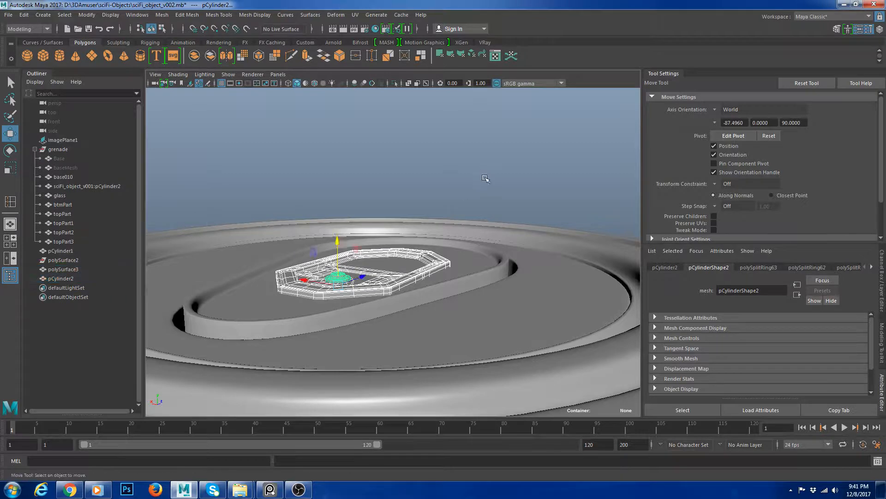
# Insert an edge loop along the recess's inner wall and turn the base's smooth preview on
pyautogui.keyDown('alt'); pyautogui.moveTo(487, 180); pyautogui.dragTo(457, 240); pyautogui.keyUp('alt')
pyautogui.click(357, 258)
pyautogui.keyDown('alt'); pyautogui.moveTo(358, 259); pyautogui.dragTo(308, 252); pyautogui.keyUp('alt')
pyautogui.click(299, 264)
pyautogui.press('1')
pyautogui.keyDown('alt'); pyautogui.moveTo(309, 252); pyautogui.dragTo(261, 201, button='right'); pyautogui.keyUp('alt')
pyautogui.moveTo(241, 205); pyautogui.dragTo(242, 206)
pyautogui.press('w')
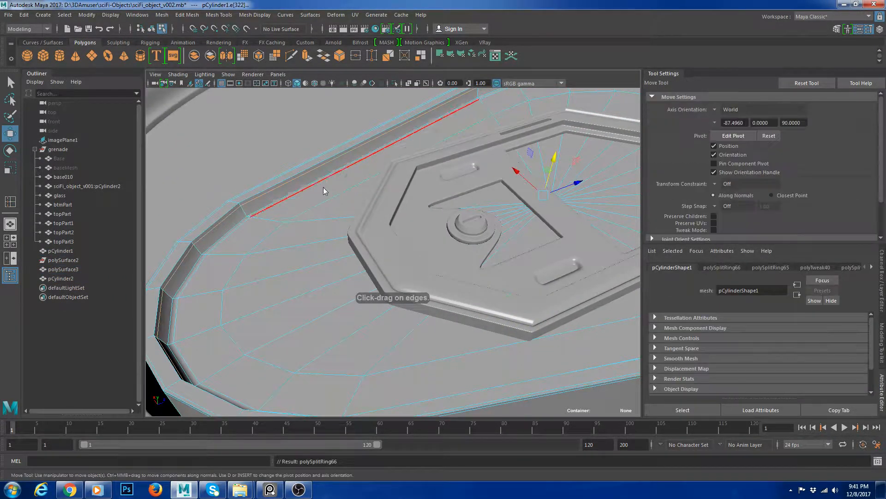
pyautogui.press('3')
pyautogui.moveTo(324, 190); pyautogui.dragTo(268, 161, button='right')
pyautogui.keyDown('alt'); pyautogui.moveTo(268, 162); pyautogui.dragTo(360, 184); pyautogui.keyUp('alt')
# Isolate the recessed base again and turn off its smooth preview
pyautogui.click(588, 156)
pyautogui.keyDown('alt'); pyautogui.moveTo(588, 156); pyautogui.dragTo(612, 159, button='right'); pyautogui.keyUp('alt')
pyautogui.moveTo(577, 159); pyautogui.dragTo(458, 197)
pyautogui.press('1')
pyautogui.click(480, 189)
pyautogui.hotkey('ctrl', '1')
pyautogui.press('1')
pyautogui.moveTo(458, 196); pyautogui.dragTo(458, 156, button='right')
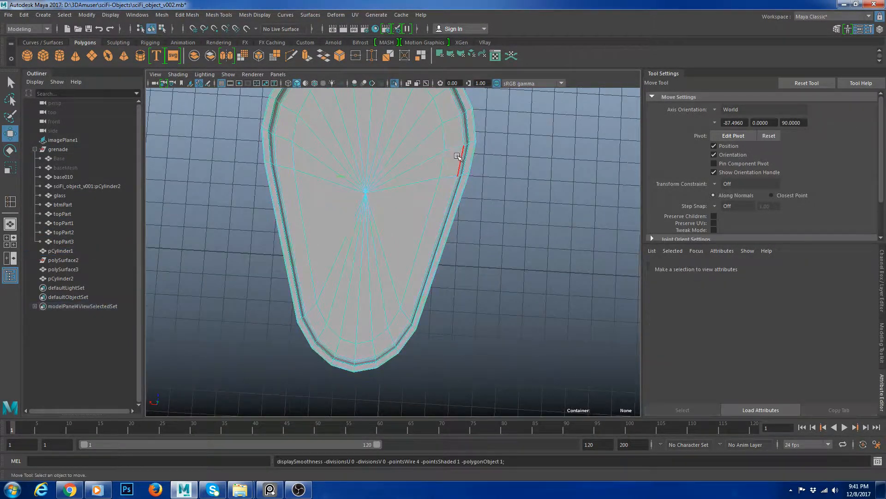
pyautogui.doubleClick(457, 156)
pyautogui.keyDown('alt'); pyautogui.moveTo(484, 160); pyautogui.dragTo(453, 226, button='middle'); pyautogui.keyUp('alt')
pyautogui.moveTo(339, 248); pyautogui.dragTo(451, 165, button='right')
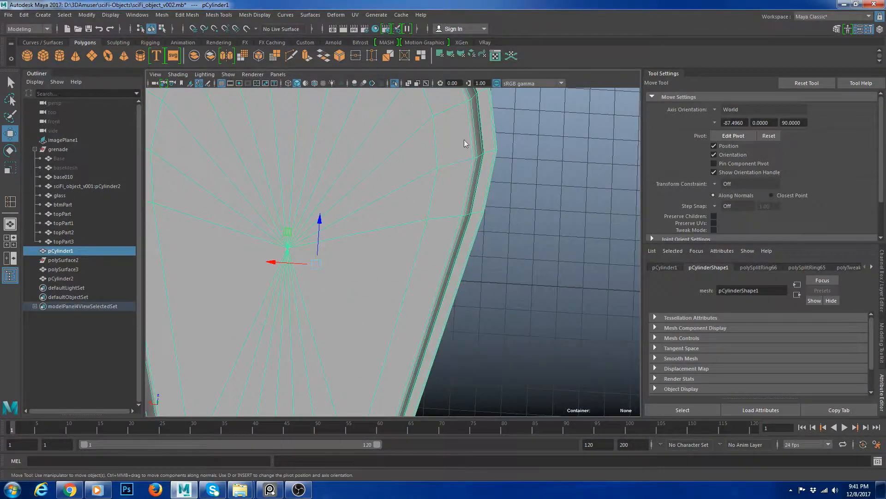
# Insert an edge loop on the recess floor close to the inner wall
pyautogui.press('g')
pyautogui.moveTo(468, 161); pyautogui.dragTo(467, 160)
pyautogui.press('w')
# Extrude the narrow face ring around the recess floor slightly downward into a groove and turn the base's smooth preview on
pyautogui.click(469, 148)
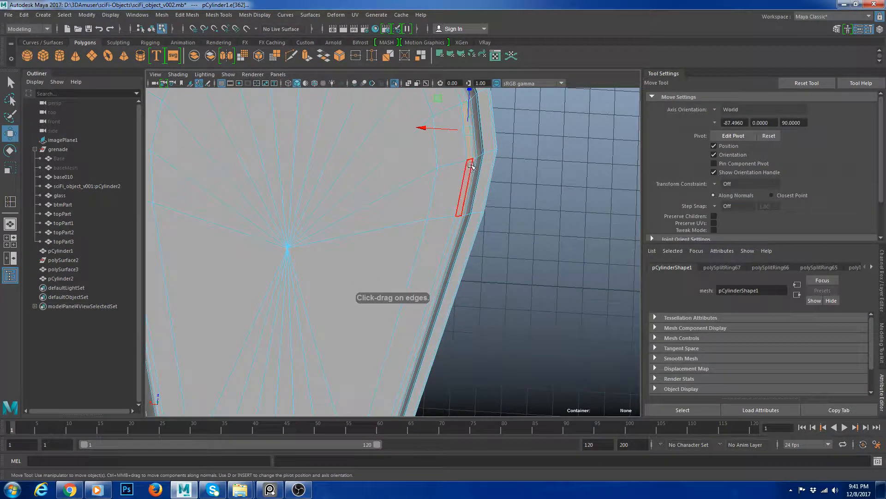
pyautogui.scroll(-5, 470, 166)
pyautogui.hotkey('ctrl', 'e')
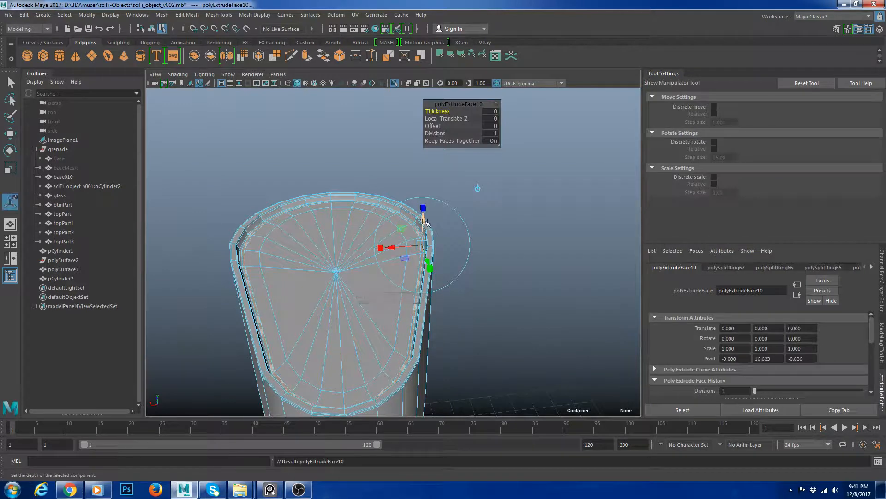
pyautogui.moveTo(425, 221); pyautogui.dragTo(424, 226)
pyautogui.press('w')
pyautogui.moveTo(372, 224); pyautogui.dragTo(402, 206, button='right')
pyautogui.press('3')
pyautogui.click(530, 213)
pyautogui.keyDown('alt'); pyautogui.moveTo(480, 221); pyautogui.dragTo(460, 278); pyautogui.keyUp('alt')
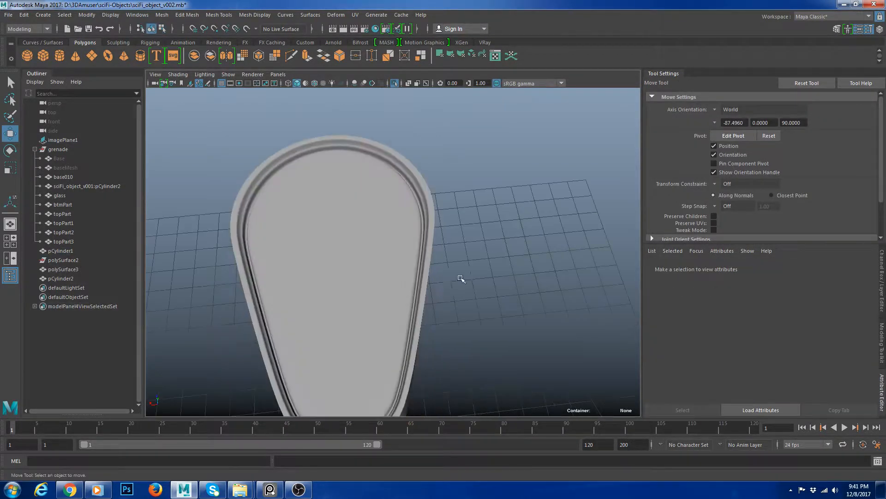
# Insert a supporting edge loop along the groove at the recess floor's border, with the base's smooth preview back on
pyautogui.click(424, 258)
pyautogui.scroll(5, 449, 249)
pyautogui.press('1')
pyautogui.keyDown('shift'); pyautogui.moveTo(455, 192); pyautogui.dragTo(449, 222, button='right'); pyautogui.keyUp('shift')
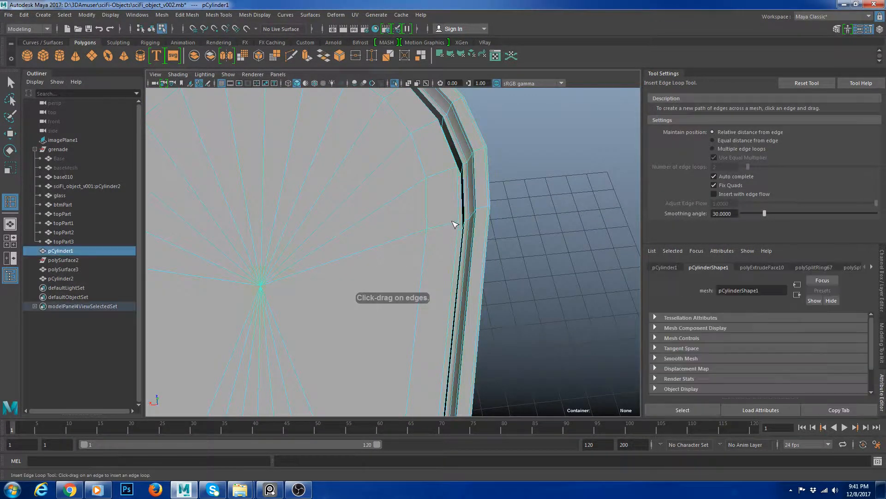
pyautogui.moveTo(456, 223); pyautogui.dragTo(460, 223)
pyautogui.press('w')
pyautogui.moveTo(444, 179); pyautogui.dragTo(478, 161, button='right')
pyautogui.press('3')
pyautogui.click(545, 157)
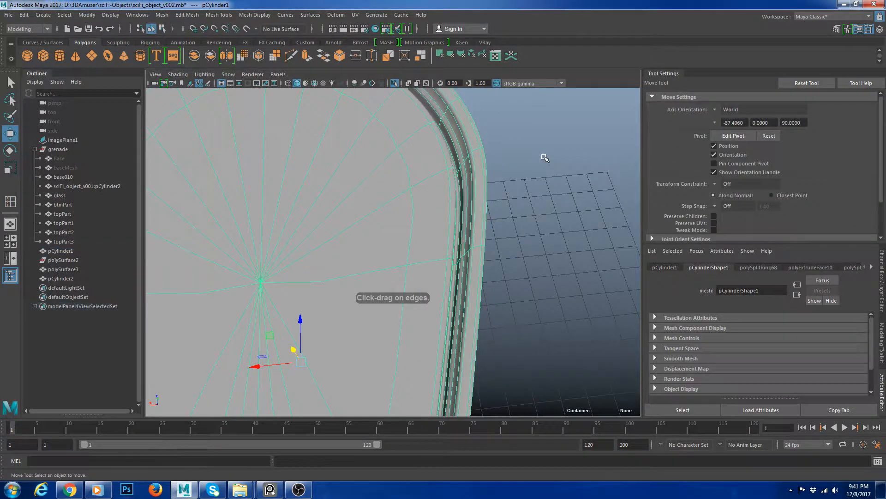
# Turn off the base's isolation and turn on smooth preview for the disc surrounding it
pyautogui.scroll(-5, 543, 186)
pyautogui.hotkey('ctrl', '1')
pyautogui.scroll(-5, 543, 187)
pyautogui.keyDown('alt'); pyautogui.moveTo(545, 210); pyautogui.dragTo(505, 192); pyautogui.keyUp('alt')
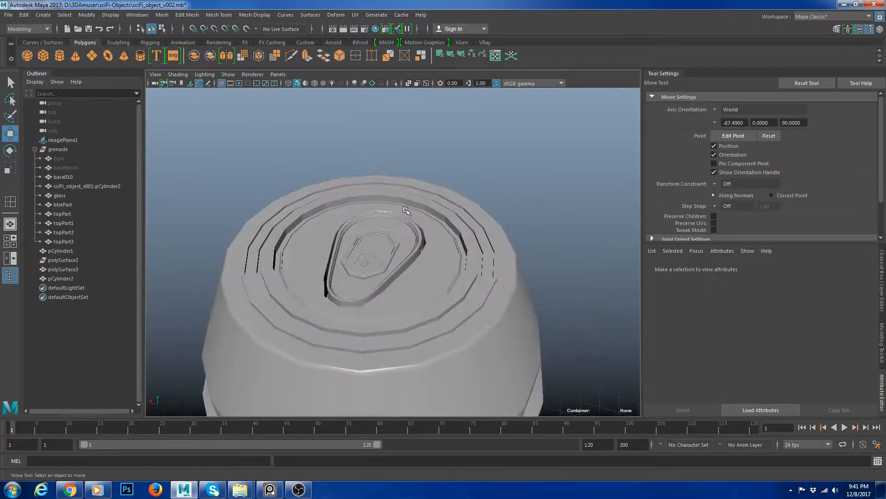
pyautogui.click(404, 225)
pyautogui.click(535, 212)
pyautogui.keyDown('alt'); pyautogui.moveTo(373, 328); pyautogui.dragTo(436, 286); pyautogui.keyUp('alt')
pyautogui.click(451, 278)
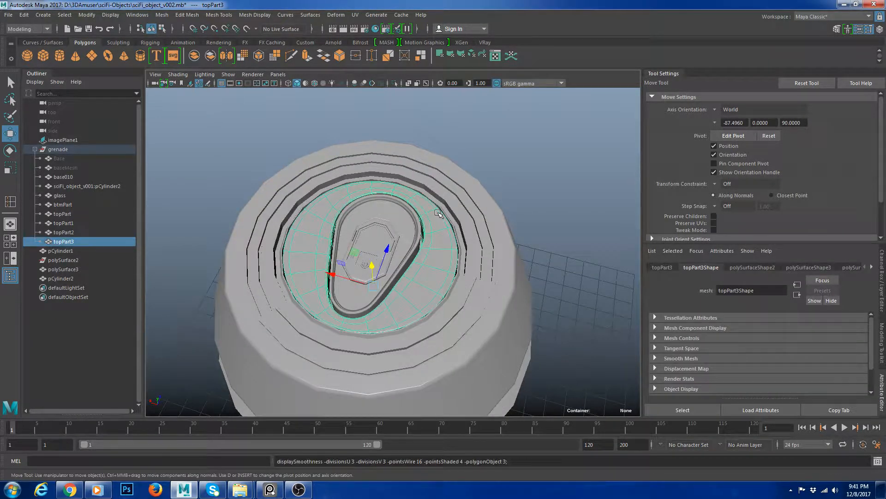
# Examine how the elongated base fits into the surrounding disc's opening
pyautogui.scroll(5, 459, 216)
pyautogui.keyDown('alt'); pyautogui.moveTo(460, 216); pyautogui.dragTo(481, 231); pyautogui.keyUp('alt')
pyautogui.click(414, 249)
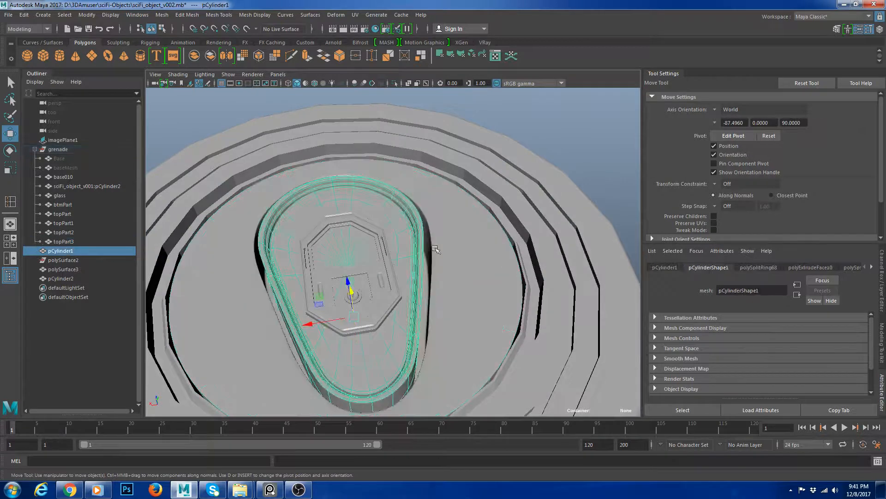
pyautogui.moveTo(453, 270)
pyautogui.keyDown('alt'); pyautogui.mouseDown()
pyautogui.moveTo(436, 267)
pyautogui.moveTo(443, 279)
pyautogui.mouseUp(); pyautogui.keyUp('alt')
pyautogui.click(445, 288)
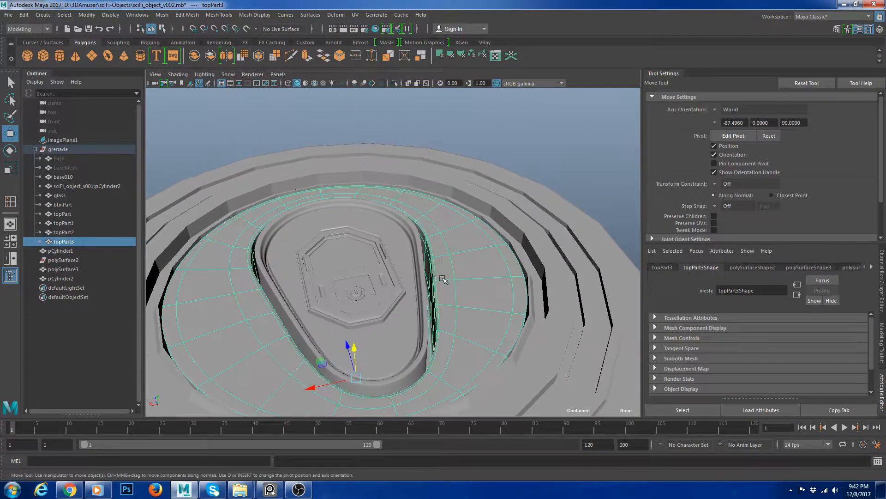
pyautogui.scroll(-5, 529, 198)
pyautogui.click(528, 198)
pyautogui.keyDown('alt'); pyautogui.moveTo(529, 198); pyautogui.dragTo(514, 275); pyautogui.keyUp('alt')
pyautogui.scroll(5, 446, 277)
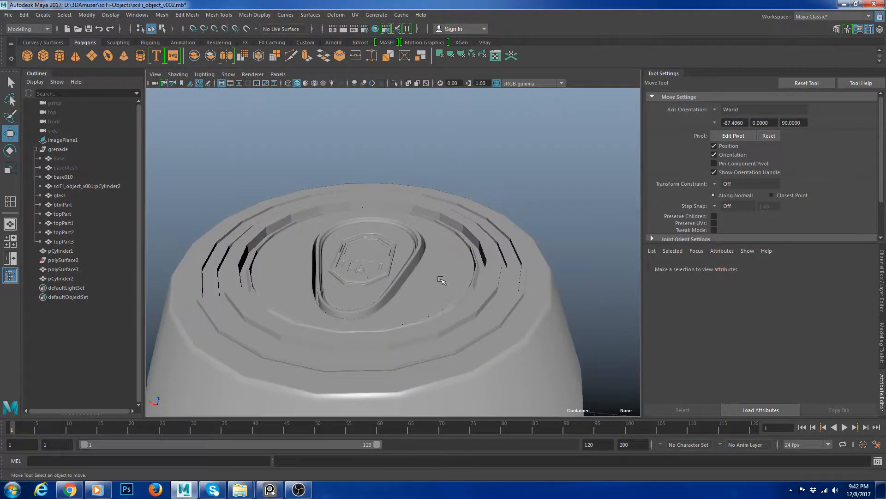
# Compare the base and surrounding disc with smooth preview off and on
pyautogui.click(446, 281)
pyautogui.click(409, 268)
pyautogui.press('1')
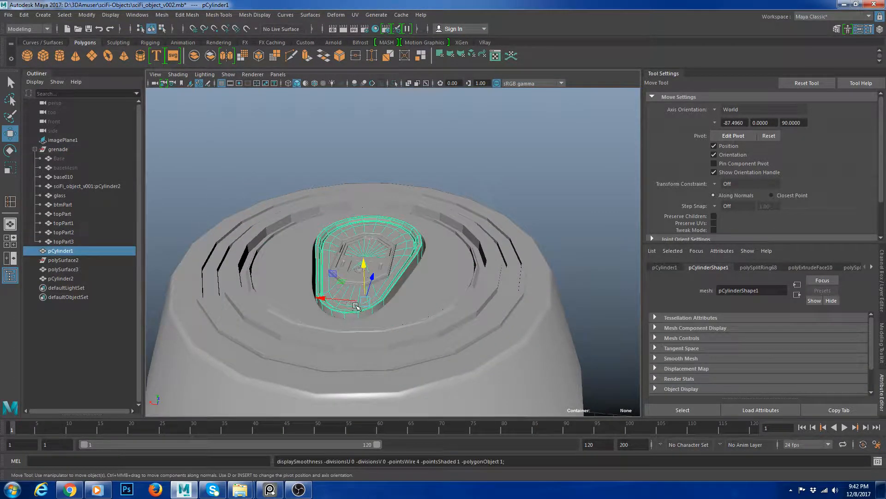
pyautogui.scroll(3, 356, 306)
pyautogui.press('r')
pyautogui.press('3')
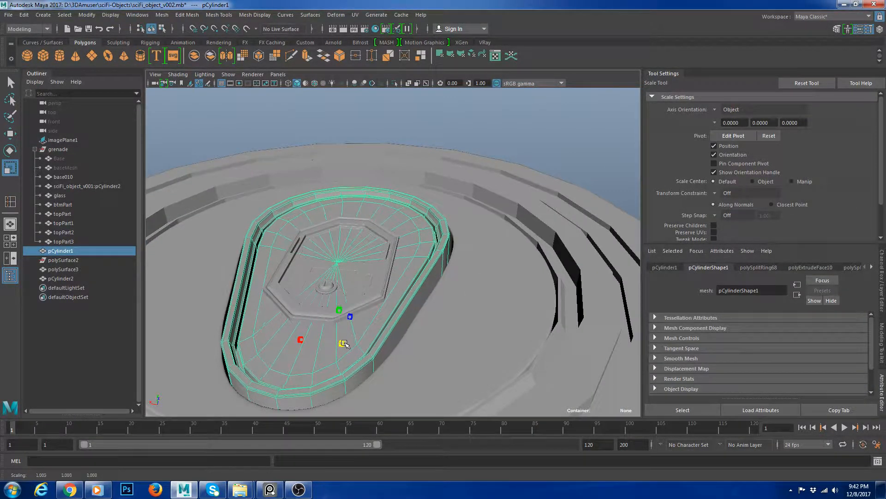
pyautogui.click(503, 313)
pyautogui.keyDown('alt'); pyautogui.moveTo(485, 334); pyautogui.dragTo(446, 325); pyautogui.keyUp('alt')
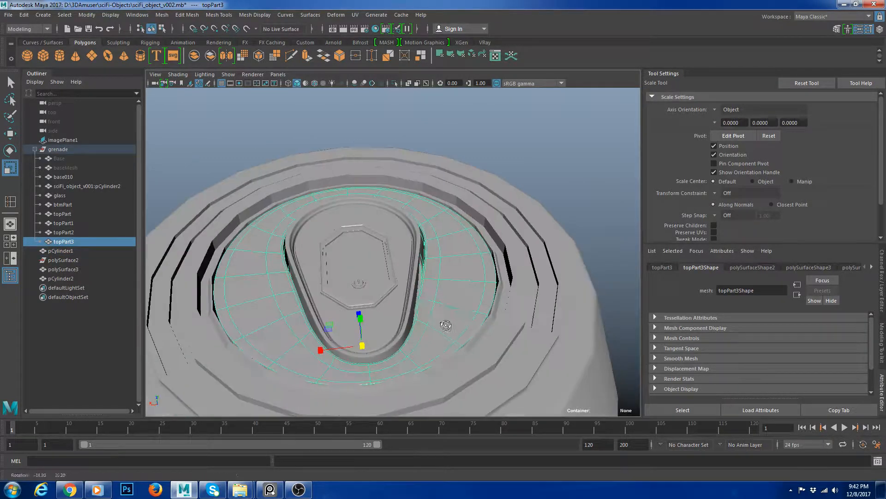
pyautogui.click(411, 305)
pyautogui.keyDown('shift'); pyautogui.click(294, 346); pyautogui.keyUp('shift')
pyautogui.press('1')
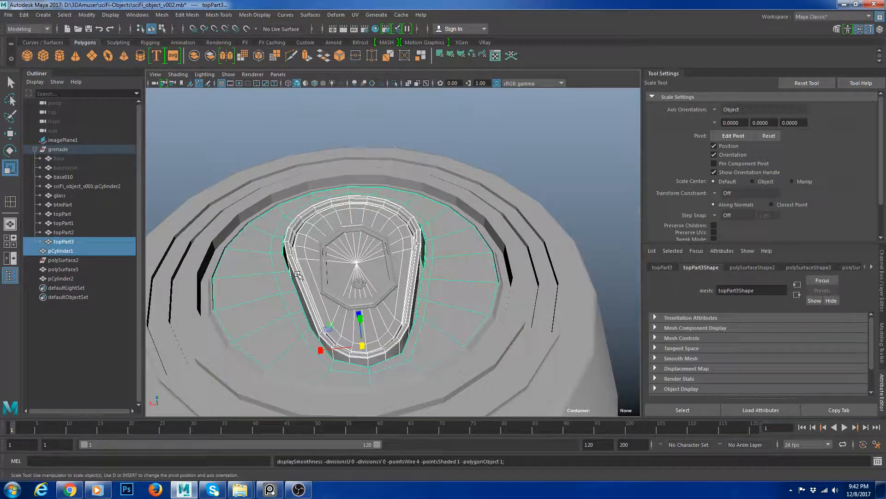
pyautogui.press('3')
# Isolate the base and surrounding disc in the top view and in the perspective view
pyautogui.click(14, 239)
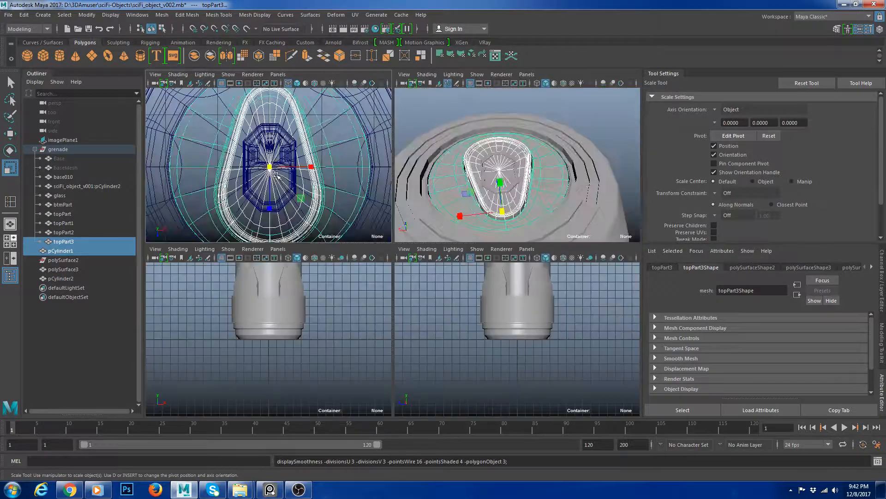
pyautogui.press('space')
pyautogui.hotkey('ctrl', '1')
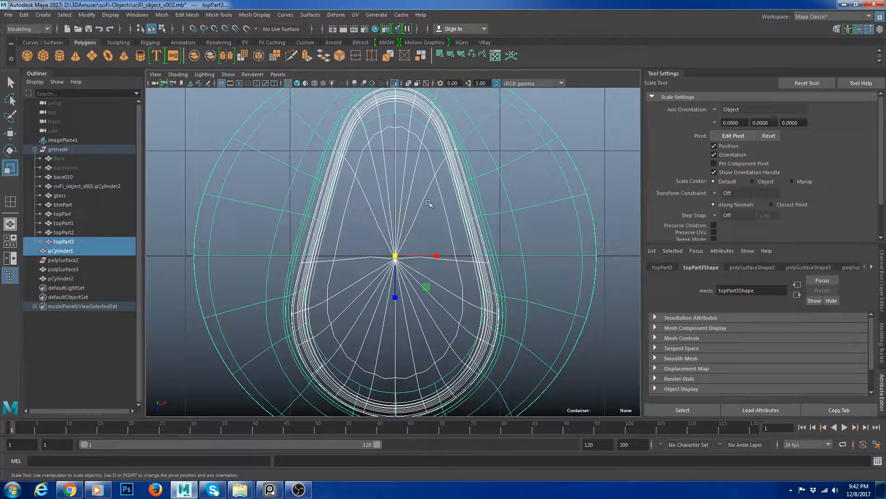
pyautogui.scroll(-2, 429, 204)
pyautogui.press('space')
pyautogui.press('space')
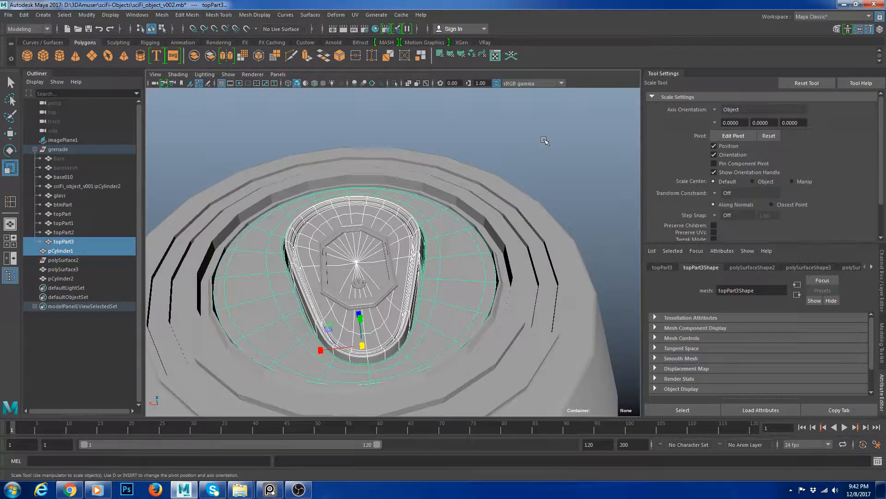
pyautogui.hotkey('ctrl', '1')
# Examine the gap between the isolated base and disc, and bring back the whole grenade
pyautogui.click(545, 141)
pyautogui.keyDown('alt'); pyautogui.moveTo(399, 275); pyautogui.dragTo(479, 303); pyautogui.keyUp('alt')
pyautogui.click(479, 303)
pyautogui.press('w')
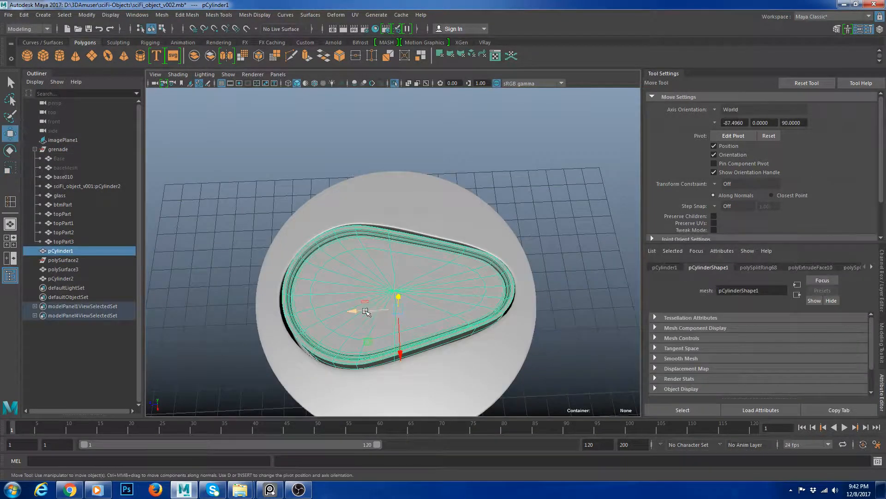
pyautogui.click(554, 269)
pyautogui.keyDown('alt'); pyautogui.moveTo(553, 270); pyautogui.dragTo(480, 230); pyautogui.keyUp('alt')
pyautogui.click(384, 234)
pyautogui.click(538, 185)
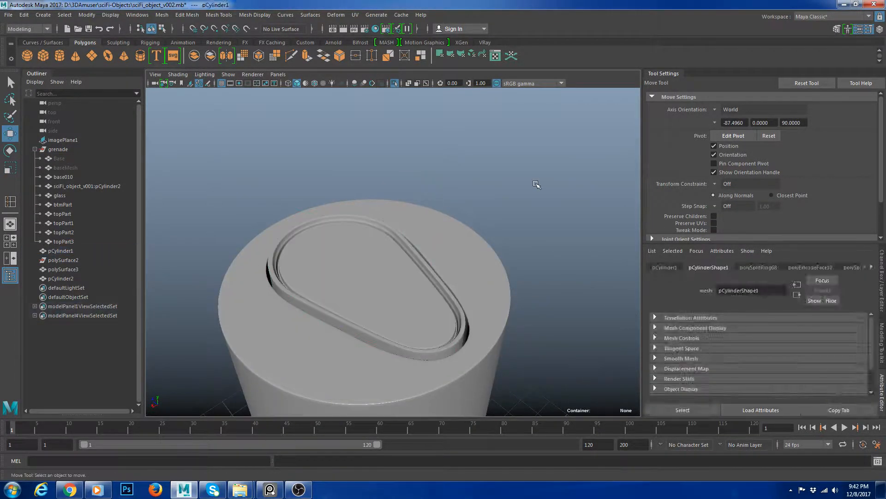
pyautogui.hotkey('ctrl', '1')
# Combine the octagonal plate and the pin into one mesh and delete its history
pyautogui.keyDown('alt'); pyautogui.moveTo(446, 189); pyautogui.dragTo(401, 231); pyautogui.keyUp('alt')
pyautogui.click(391, 259)
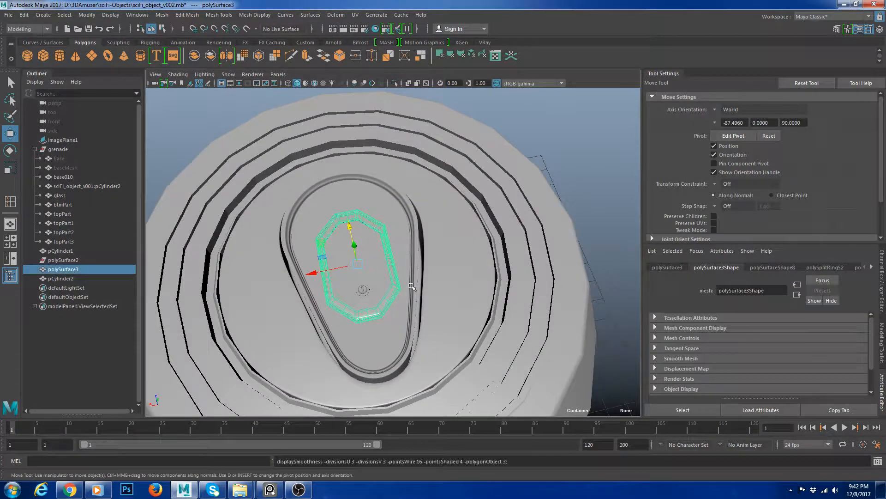
pyautogui.click(411, 282)
pyautogui.keyDown('alt'); pyautogui.moveTo(436, 285); pyautogui.dragTo(398, 267); pyautogui.keyUp('alt')
pyautogui.keyDown('alt'); pyautogui.moveTo(323, 273); pyautogui.dragTo(373, 287, button='right'); pyautogui.keyUp('alt')
pyautogui.click(383, 319)
pyautogui.keyDown('shift'); pyautogui.click(300, 322); pyautogui.keyUp('shift')
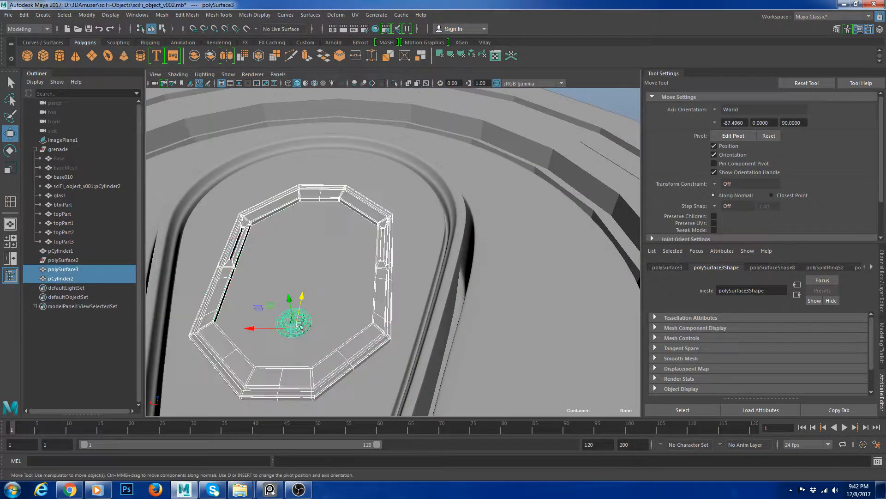
pyautogui.press('g')
pyautogui.hotkey('alt', 'shift', 'd')
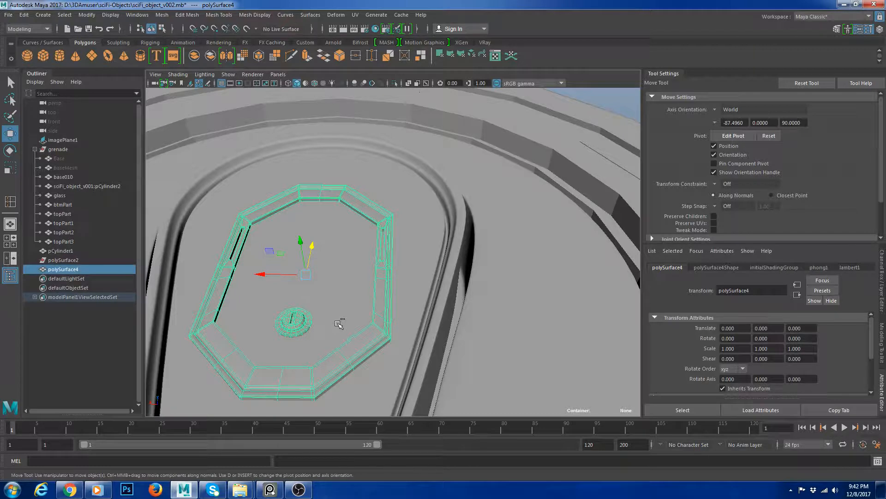
# Raise the combined plate and pin mesh about 0.013 units in Y above the recess floor
pyautogui.moveTo(301, 241); pyautogui.dragTo(302, 239)
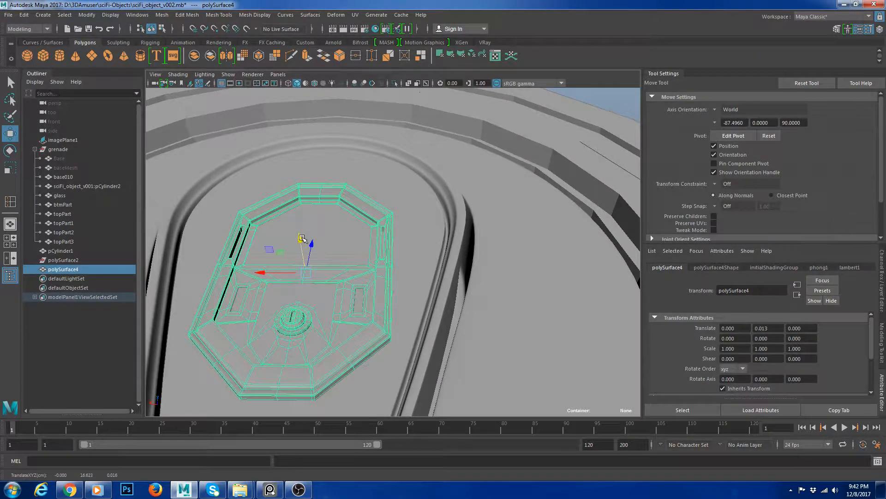
pyautogui.keyDown('alt'); pyautogui.moveTo(513, 226); pyautogui.dragTo(458, 194, button='right'); pyautogui.keyUp('alt')
pyautogui.click(512, 185)
pyautogui.keyDown('alt'); pyautogui.moveTo(512, 194); pyautogui.dragTo(402, 217); pyautogui.keyUp('alt')
pyautogui.keyDown('alt'); pyautogui.moveTo(402, 217); pyautogui.dragTo(425, 227, button='right'); pyautogui.keyUp('alt')
pyautogui.keyDown('alt'); pyautogui.moveTo(425, 228); pyautogui.dragTo(417, 257); pyautogui.keyUp('alt')
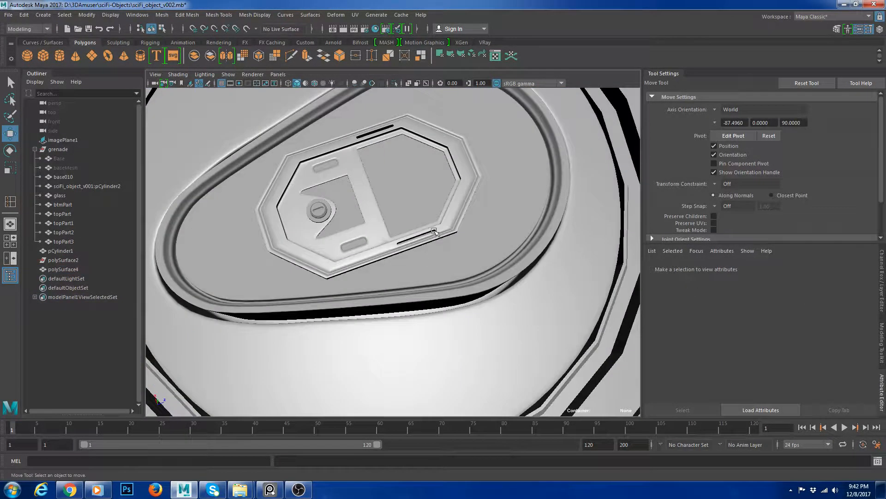
pyautogui.click(435, 231)
pyautogui.keyDown('alt'); pyautogui.moveTo(477, 234); pyautogui.dragTo(394, 208); pyautogui.keyUp('alt')
pyautogui.keyDown('alt'); pyautogui.moveTo(394, 208); pyautogui.dragTo(363, 257, button='middle'); pyautogui.keyUp('alt')
pyautogui.keyDown('alt'); pyautogui.moveTo(362, 256); pyautogui.dragTo(445, 259, button='right'); pyautogui.keyUp('alt')
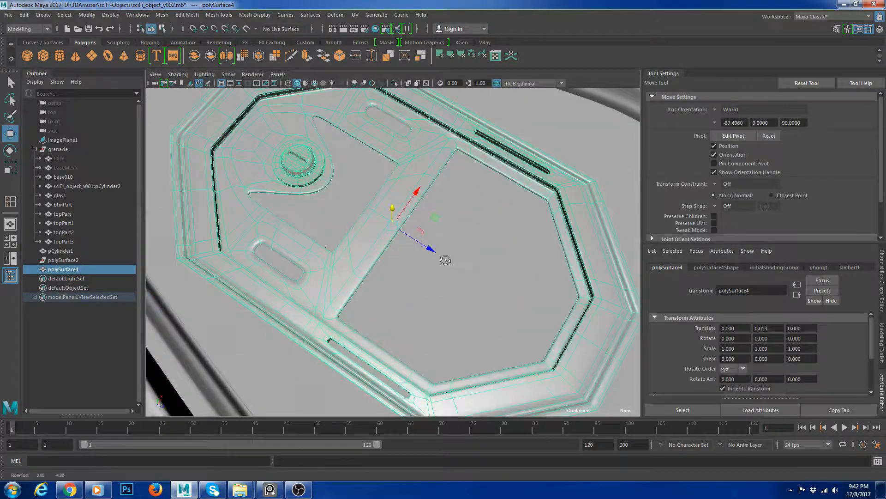
pyautogui.keyDown('alt'); pyautogui.moveTo(445, 259); pyautogui.dragTo(469, 223); pyautogui.keyUp('alt')
pyautogui.press('1')
pyautogui.keyDown('alt'); pyautogui.moveTo(469, 224); pyautogui.dragTo(522, 218, button='right'); pyautogui.keyUp('alt')
pyautogui.keyDown('alt'); pyautogui.moveTo(522, 218); pyautogui.dragTo(435, 219, button='middle'); pyautogui.keyUp('alt')
pyautogui.keyDown('alt'); pyautogui.moveTo(435, 219); pyautogui.dragTo(356, 199); pyautogui.keyUp('alt')
pyautogui.keyDown('alt'); pyautogui.moveTo(356, 198); pyautogui.dragTo(386, 197, button='right'); pyautogui.keyUp('alt')
pyautogui.keyDown('shift'); pyautogui.moveTo(342, 159); pyautogui.dragTo(342, 185, button='right'); pyautogui.keyUp('shift')
pyautogui.moveTo(341, 185)
pyautogui.keyDown('alt'); pyautogui.mouseDown()
pyautogui.moveTo(333, 199)
pyautogui.moveTo(343, 202)
pyautogui.mouseUp(); pyautogui.keyUp('alt')
pyautogui.hotkey('ctrl', 'z')
pyautogui.keyDown('alt'); pyautogui.moveTo(343, 202); pyautogui.dragTo(277, 199, button='right'); pyautogui.keyUp('alt')
pyautogui.keyDown('alt'); pyautogui.moveTo(397, 235); pyautogui.dragTo(434, 241); pyautogui.keyUp('alt')
pyautogui.hotkey('ctrl', 'z')
pyautogui.hotkey('ctrl', 'z')
pyautogui.keyDown('alt'); pyautogui.moveTo(434, 241); pyautogui.dragTo(402, 222, button='right'); pyautogui.keyUp('alt')
pyautogui.press('w')
# Inspect the detailed cap and the whole grenade from several angles and distances
pyautogui.click(469, 293)
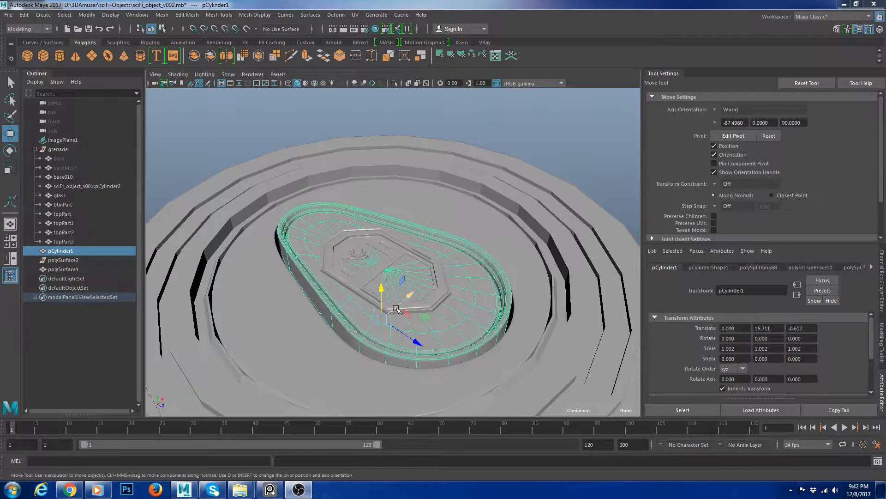
pyautogui.keyDown('alt'); pyautogui.moveTo(374, 229); pyautogui.dragTo(441, 251); pyautogui.keyUp('alt')
pyautogui.keyDown('alt'); pyautogui.moveTo(442, 252); pyautogui.dragTo(358, 226, button='right'); pyautogui.keyUp('alt')
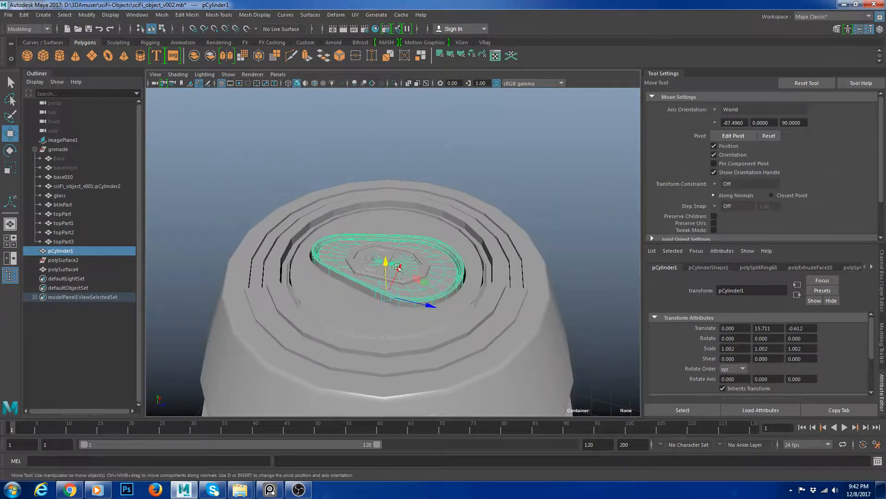
pyautogui.keyDown('alt'); pyautogui.moveTo(358, 226); pyautogui.dragTo(354, 162, button='middle'); pyautogui.keyUp('alt')
pyautogui.moveTo(355, 162); pyautogui.dragTo(611, 265)
pyautogui.click(611, 264)
pyautogui.keyDown('alt'); pyautogui.moveTo(611, 265); pyautogui.dragTo(525, 277, button='right'); pyautogui.keyUp('alt')
pyautogui.keyDown('alt'); pyautogui.moveTo(525, 277); pyautogui.dragTo(591, 283); pyautogui.keyUp('alt')
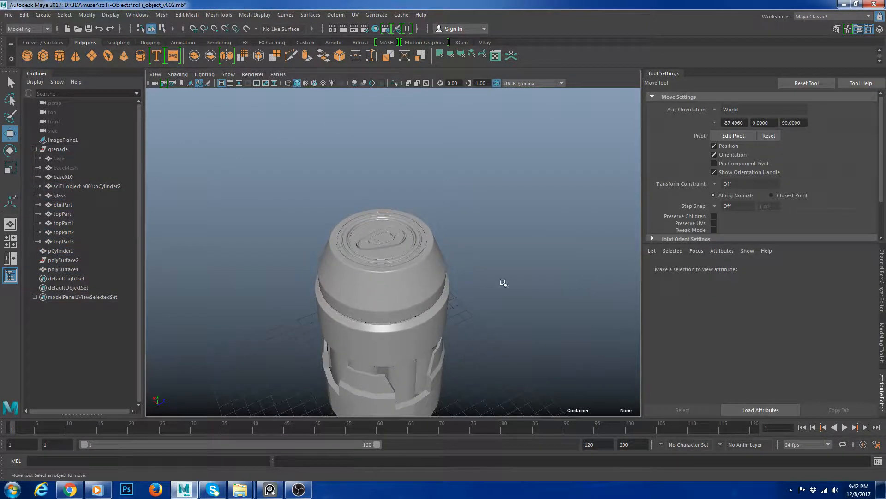
pyautogui.keyDown('alt'); pyautogui.moveTo(503, 283); pyautogui.dragTo(424, 323, button='right'); pyautogui.keyUp('alt')
pyautogui.keyDown('alt'); pyautogui.moveTo(424, 322); pyautogui.dragTo(477, 329); pyautogui.keyUp('alt')
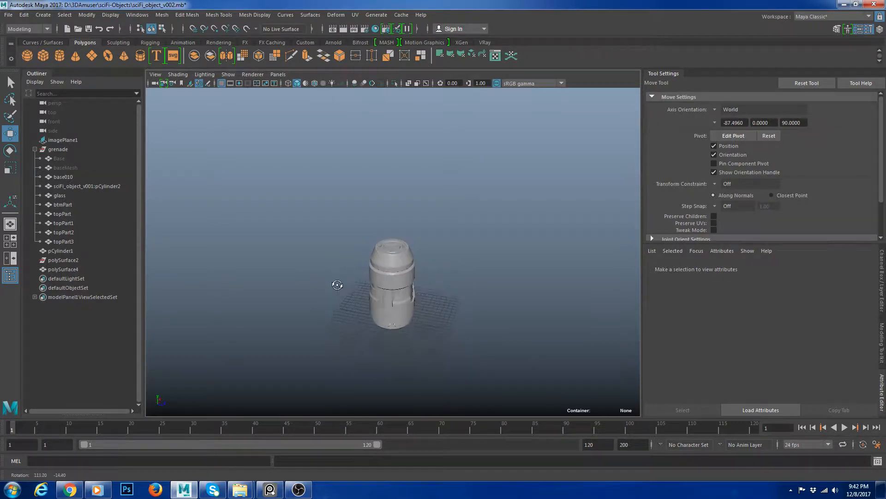
pyautogui.keyDown('alt'); pyautogui.moveTo(364, 269); pyautogui.dragTo(437, 314, button='right'); pyautogui.keyUp('alt')
pyautogui.click(439, 326)
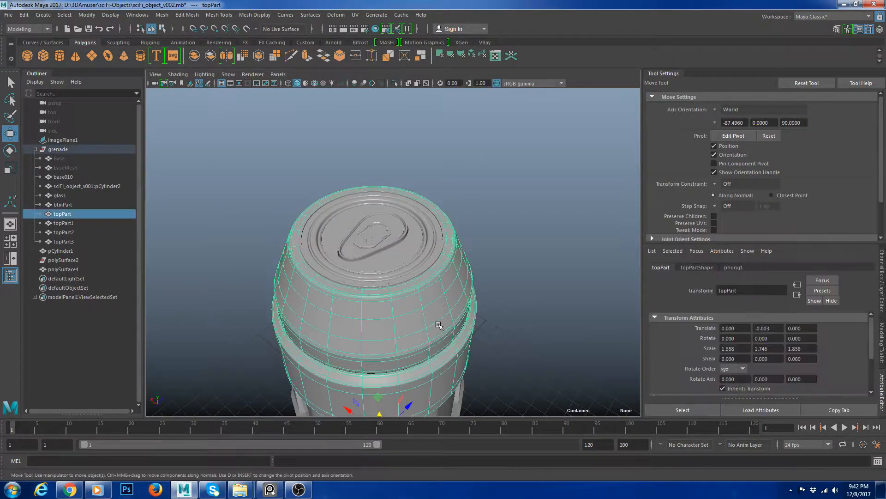
pyautogui.keyDown('alt'); pyautogui.moveTo(439, 326); pyautogui.dragTo(409, 300); pyautogui.keyUp('alt')
pyautogui.keyDown('alt'); pyautogui.moveTo(410, 301); pyautogui.dragTo(392, 300, button='right'); pyautogui.keyUp('alt')
pyautogui.keyDown('alt'); pyautogui.moveTo(393, 300); pyautogui.dragTo(383, 287); pyautogui.keyUp('alt')
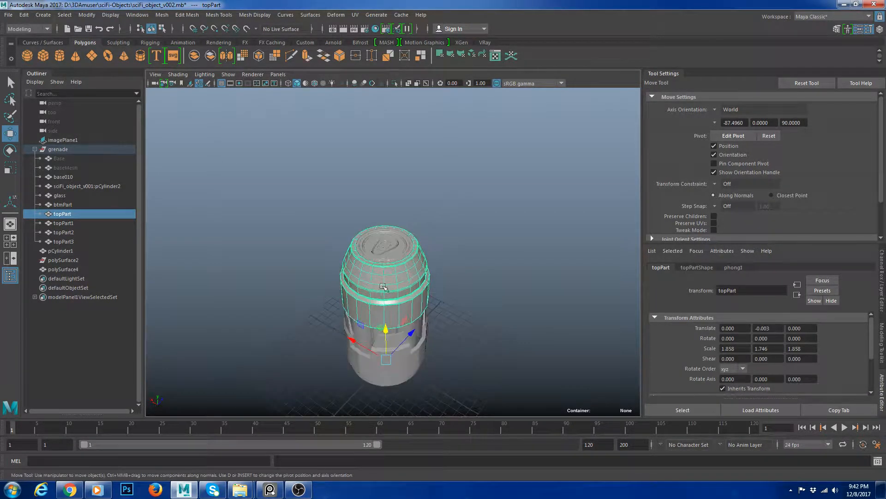
pyautogui.keyDown('alt'); pyautogui.moveTo(398, 271); pyautogui.dragTo(408, 291, button='right'); pyautogui.keyUp('alt')
pyautogui.keyDown('alt'); pyautogui.moveTo(409, 291); pyautogui.dragTo(447, 228); pyautogui.keyUp('alt')
# Turn on smooth preview for the glass section and try to stretch it vertically
pyautogui.click(419, 306)
pyautogui.press('3')
pyautogui.keyDown('alt'); pyautogui.moveTo(419, 306); pyautogui.dragTo(382, 307, button='right'); pyautogui.keyUp('alt')
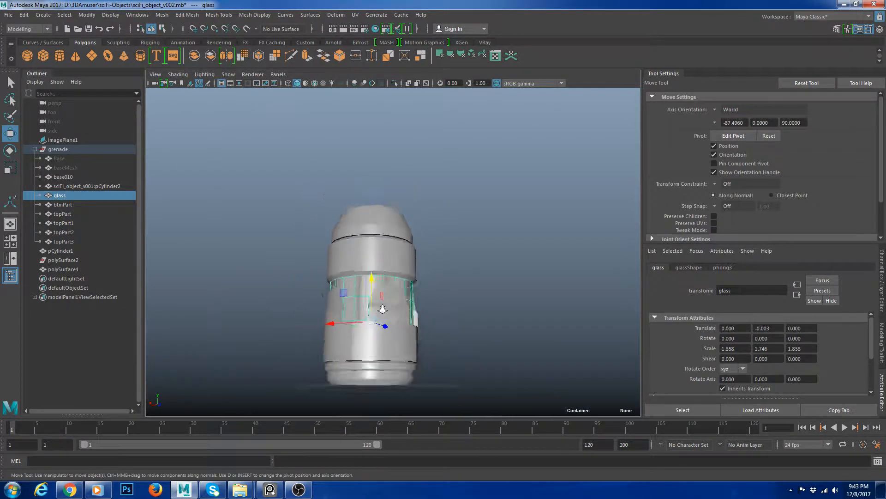
pyautogui.keyDown('alt'); pyautogui.moveTo(382, 307); pyautogui.dragTo(381, 236, button='middle'); pyautogui.keyUp('alt')
pyautogui.keyDown('alt'); pyautogui.moveTo(381, 235); pyautogui.dragTo(406, 217, button='right'); pyautogui.keyUp('alt')
pyautogui.keyDown('alt'); pyautogui.moveTo(406, 217); pyautogui.dragTo(402, 228); pyautogui.keyUp('alt')
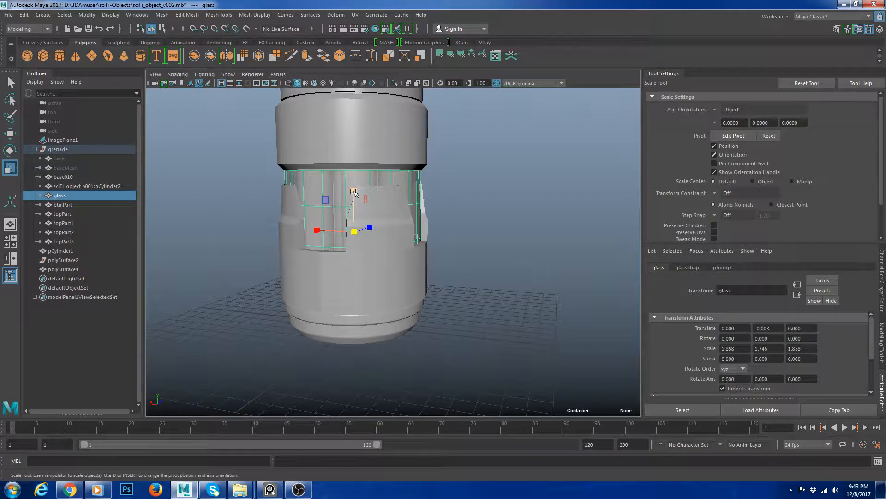
pyautogui.press('q')
pyautogui.press('r')
pyautogui.moveTo(348, 193); pyautogui.dragTo(354, 182)
pyautogui.click(458, 248)
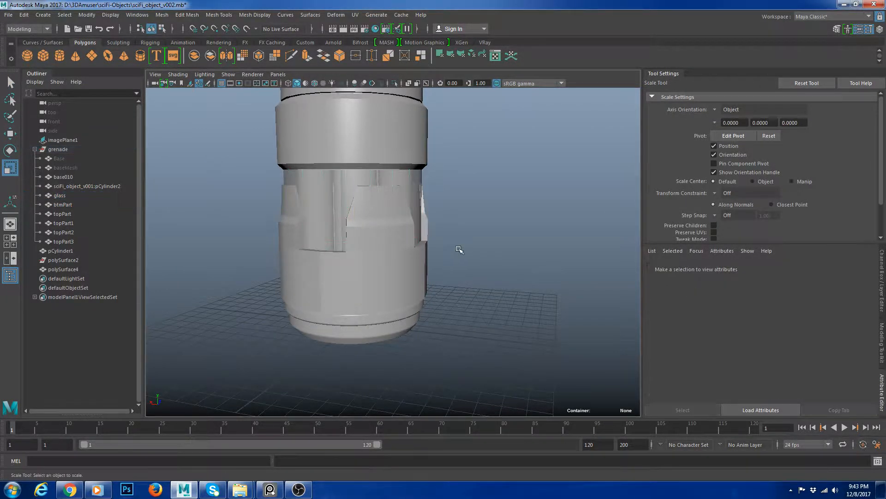
# Check the grenade's lower body and bottom part
pyautogui.click(390, 246)
pyautogui.click(491, 289)
pyautogui.click(390, 307)
pyautogui.click(397, 326)
pyautogui.scroll(-6, 469, 287)
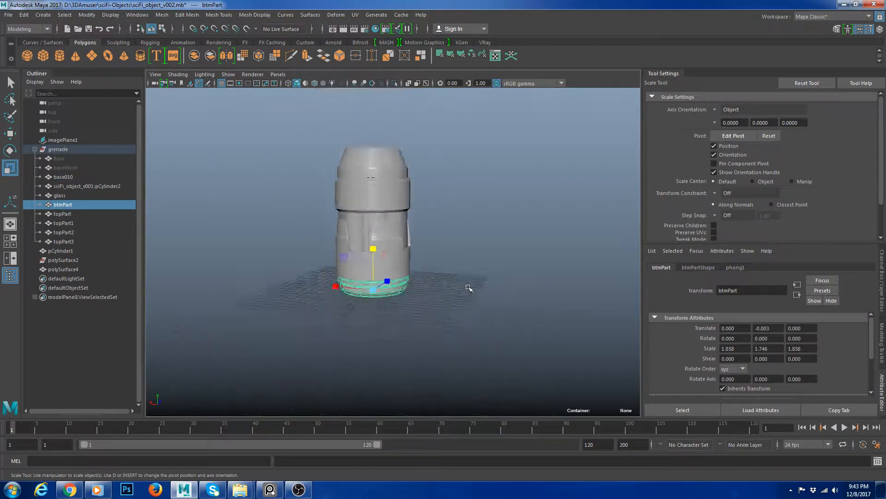
pyautogui.keyDown('alt'); pyautogui.moveTo(469, 287); pyautogui.dragTo(471, 346); pyautogui.keyUp('alt')
# Toggle smooth preview on all of the grenade's parts and clear the selection
pyautogui.moveTo(282, 166); pyautogui.dragTo(466, 304)
pyautogui.press('1')
pyautogui.click(496, 185)
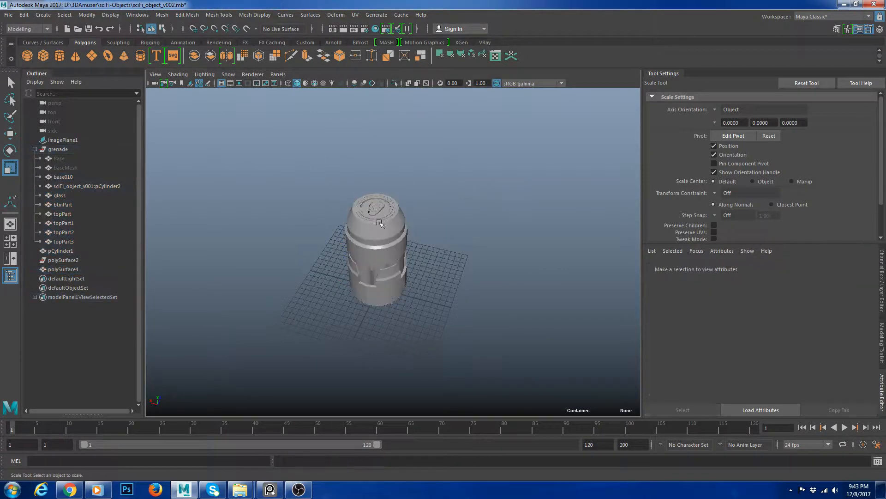
pyautogui.moveTo(287, 174); pyautogui.dragTo(461, 313)
pyautogui.click(480, 294)
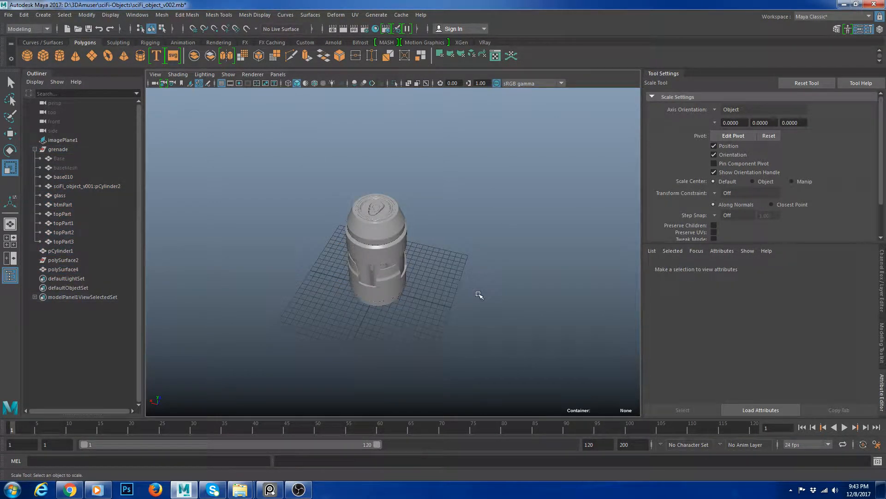